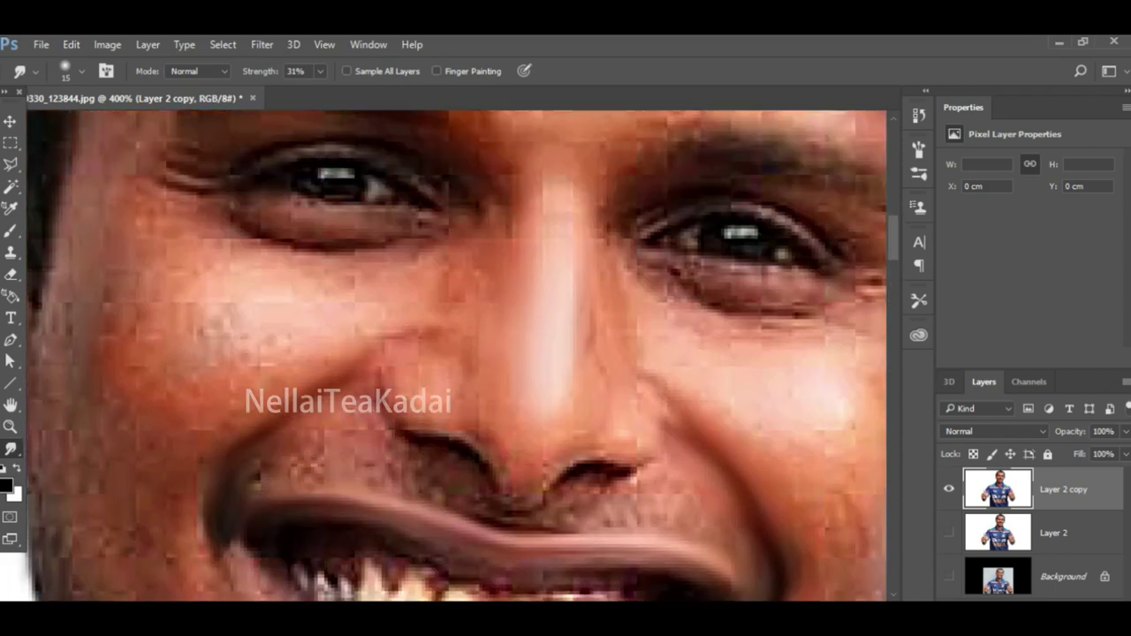
- Smudge the skin on the nose and across the left cheek below the eye to blend away the blocky texture
{"action": "scroll", "coordinate": [494, 397], "scroll_direction": "down", "scroll_amount": 1}
{"action": "left_click_drag", "start_coordinate": [509, 481], "coordinate": [449, 419]}
{"action": "left_click_drag", "start_coordinate": [572, 460], "coordinate": [616, 437]}
{"action": "left_click_drag", "start_coordinate": [606, 311], "coordinate": [590, 363]}
{"action": "left_click_drag", "start_coordinate": [482, 273], "coordinate": [473, 304]}
{"action": "left_click_drag", "start_coordinate": [455, 258], "coordinate": [376, 316]}
{"action": "left_click_drag", "start_coordinate": [239, 316], "coordinate": [209, 323]}
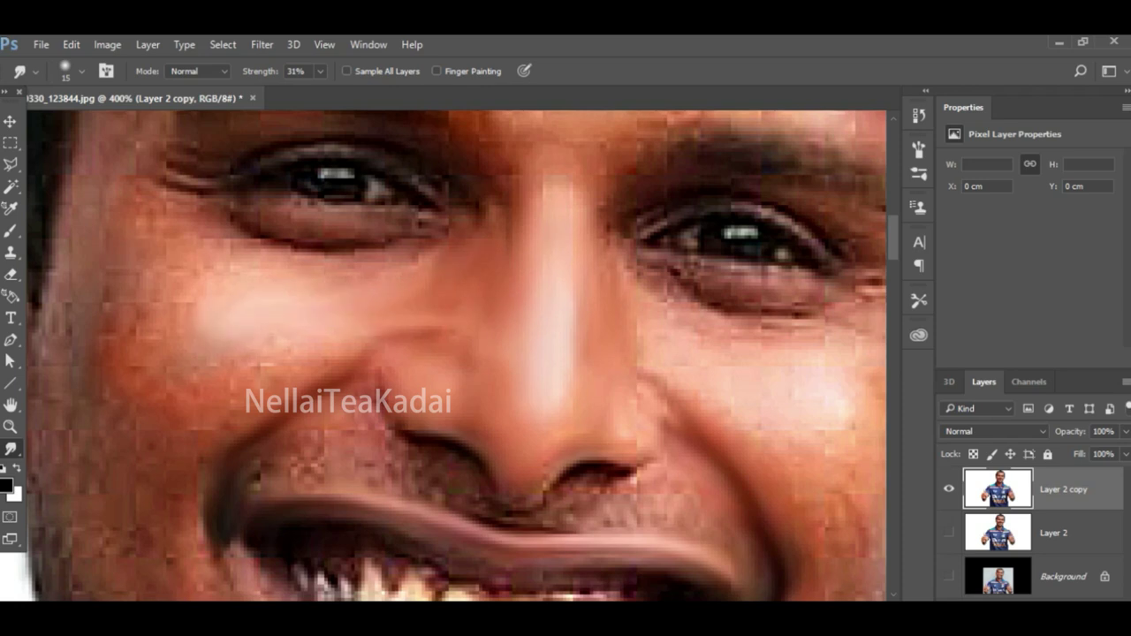
- Smudge the right cheek and the skin beneath the right eye into smooth tones
{"action": "left_click_drag", "start_coordinate": [733, 399], "coordinate": [776, 374]}
{"action": "left_click_drag", "start_coordinate": [685, 290], "coordinate": [738, 315]}
{"action": "mouse_move", "coordinate": [738, 315]}
{"action": "left_mouse_down"}
{"action": "mouse_move", "coordinate": [803, 317]}
{"action": "mouse_move", "coordinate": [835, 295]}
{"action": "left_mouse_up"}
{"action": "left_click_drag", "start_coordinate": [611, 235], "coordinate": [622, 276]}
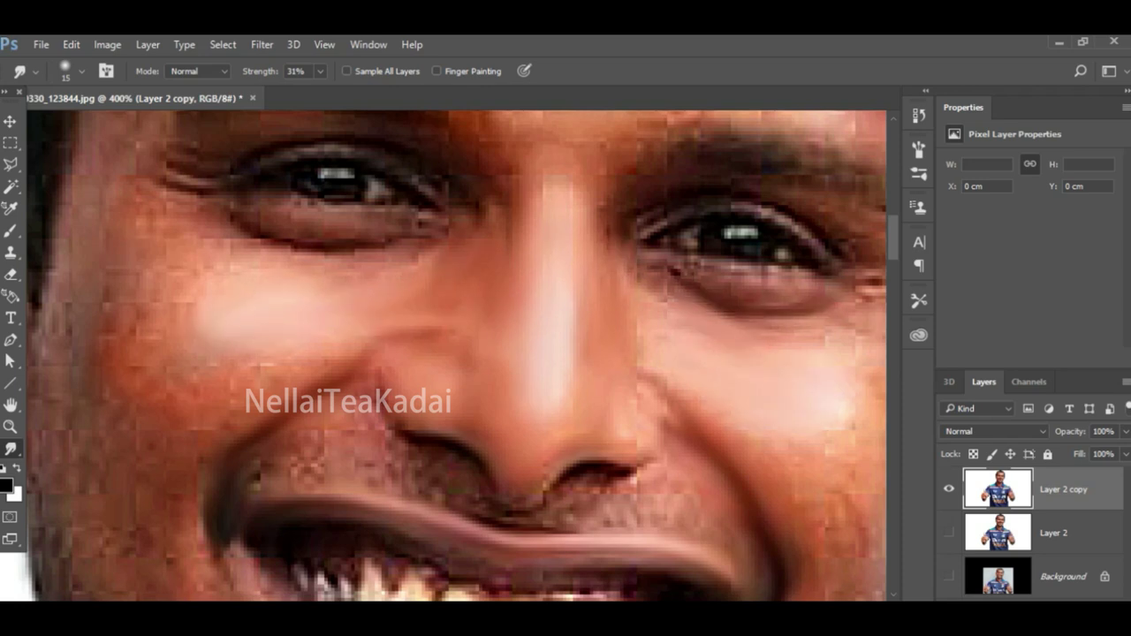
- Smudge the stubble between the nose and upper lip smooth, using a smaller brush of about 10 px
{"action": "key", "text": "bracketleft"}
{"action": "key", "text": "bracketleft"}
{"action": "mouse_move", "coordinate": [266, 470]}
{"action": "left_mouse_down"}
{"action": "mouse_move", "coordinate": [299, 475]}
{"action": "mouse_move", "coordinate": [333, 453]}
{"action": "mouse_move", "coordinate": [334, 433]}
{"action": "left_mouse_up"}
{"action": "mouse_move", "coordinate": [387, 465]}
{"action": "left_mouse_down"}
{"action": "mouse_move", "coordinate": [530, 532]}
{"action": "mouse_move", "coordinate": [520, 529]}
{"action": "left_mouse_up"}
{"action": "key", "text": "bracketright"}
{"action": "key", "text": "bracketright"}
{"action": "key", "text": "bracketleft"}
{"action": "key", "text": "bracketleft"}
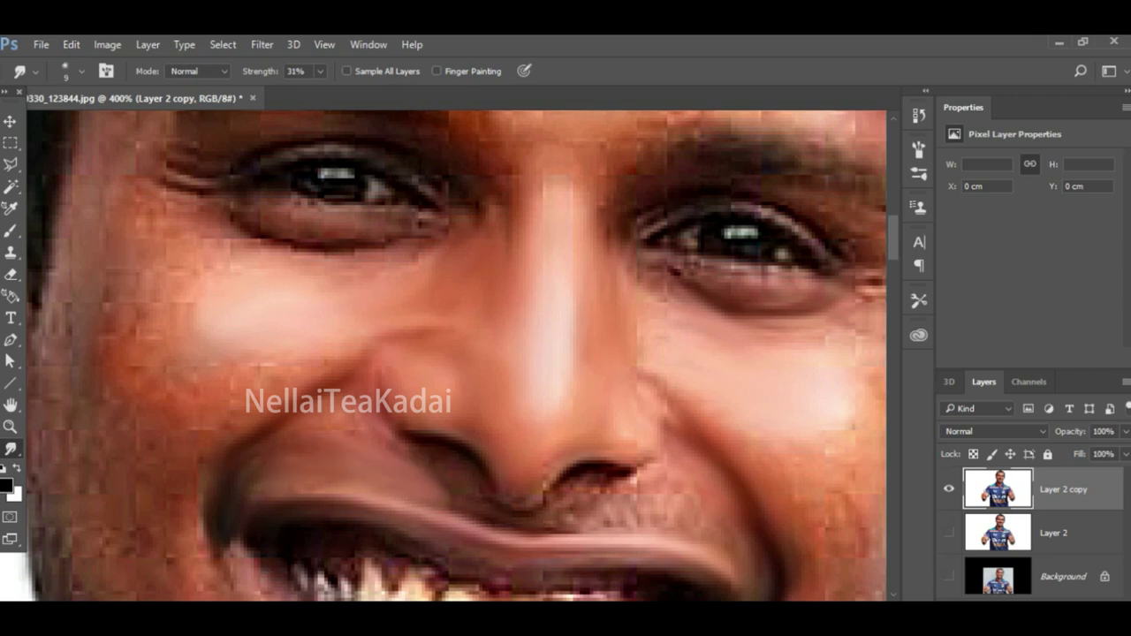
{"action": "mouse_move", "coordinate": [565, 473]}
{"action": "left_mouse_down"}
{"action": "mouse_move", "coordinate": [588, 483]}
{"action": "mouse_move", "coordinate": [614, 464]}
{"action": "mouse_move", "coordinate": [546, 505]}
{"action": "mouse_move", "coordinate": [554, 532]}
{"action": "mouse_move", "coordinate": [636, 510]}
{"action": "left_mouse_up"}
{"action": "mouse_move", "coordinate": [620, 484]}
{"action": "left_mouse_down"}
{"action": "mouse_move", "coordinate": [648, 461]}
{"action": "mouse_move", "coordinate": [636, 489]}
{"action": "mouse_move", "coordinate": [688, 500]}
{"action": "left_mouse_up"}
{"action": "scroll", "coordinate": [457, 356], "scroll_direction": "down", "scroll_amount": 2}
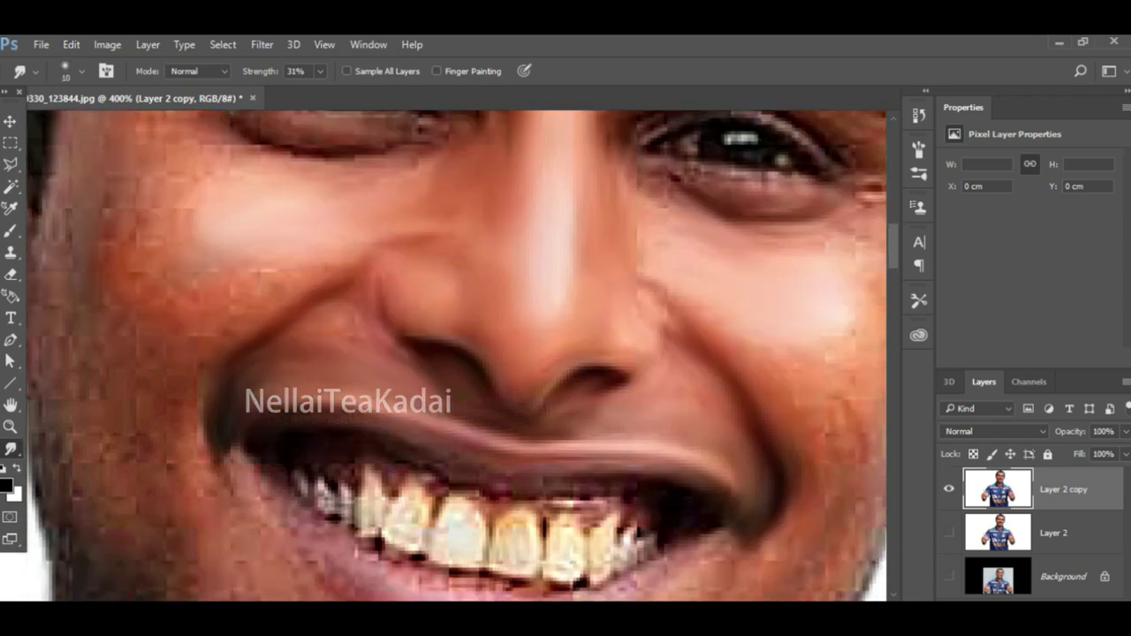
- Smudge along the lobe and lower edge of the left ear with the 10 px brush
{"action": "scroll", "coordinate": [457, 356], "scroll_direction": "up", "scroll_amount": 1}
{"action": "key", "text": "z"}
{"action": "left_click", "coordinate": [347, 344], "text": "alt"}
{"action": "left_click", "coordinate": [347, 343], "text": "alt"}
{"action": "left_click", "coordinate": [347, 343], "text": "alt"}
{"action": "scroll", "coordinate": [344, 349], "scroll_direction": "down", "scroll_amount": 1}
{"action": "scroll", "coordinate": [406, 372], "scroll_direction": "up", "scroll_amount": 5}
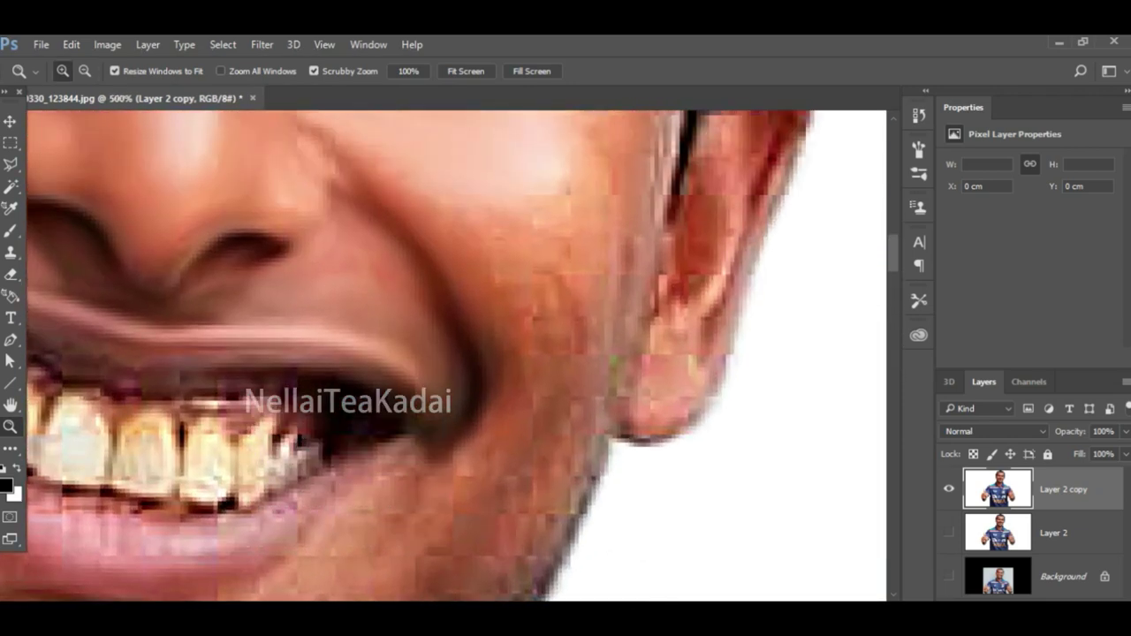
{"action": "scroll", "coordinate": [419, 375], "scroll_direction": "down", "scroll_amount": 4}
{"action": "scroll", "coordinate": [283, 360], "scroll_direction": "up", "scroll_amount": 4}
{"action": "scroll", "coordinate": [428, 451], "scroll_direction": "down", "scroll_amount": 2}
{"action": "key", "text": "r"}
{"action": "scroll", "coordinate": [456, 356], "scroll_direction": "up", "scroll_amount": 3}
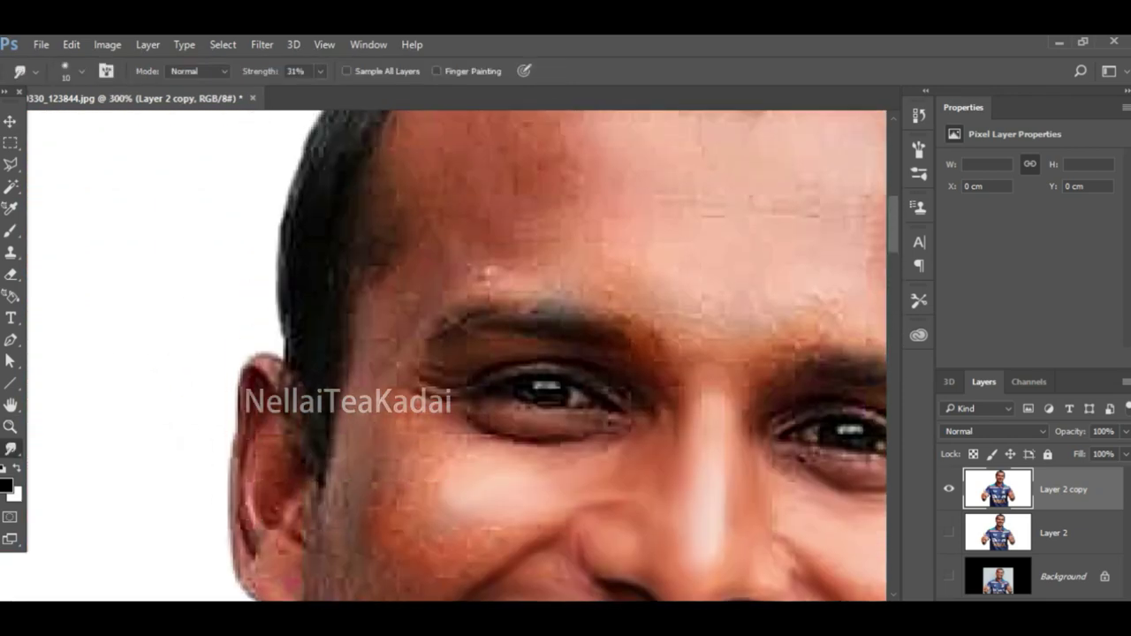
{"action": "scroll", "coordinate": [456, 356], "scroll_direction": "down", "scroll_amount": 2}
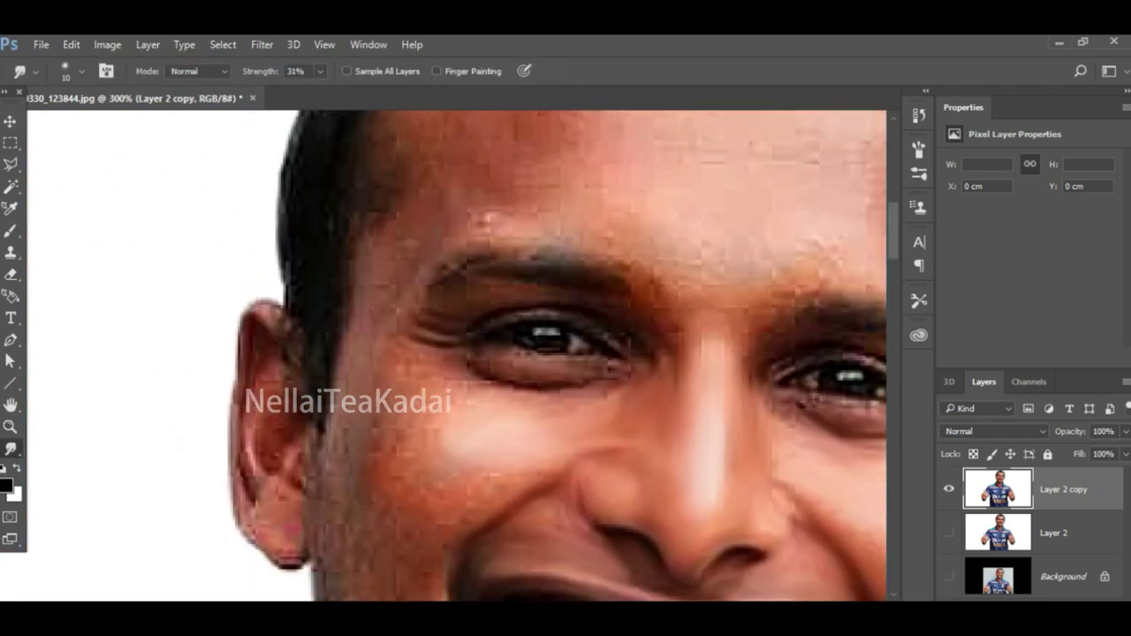
{"action": "left_click_drag", "start_coordinate": [246, 534], "coordinate": [304, 563]}
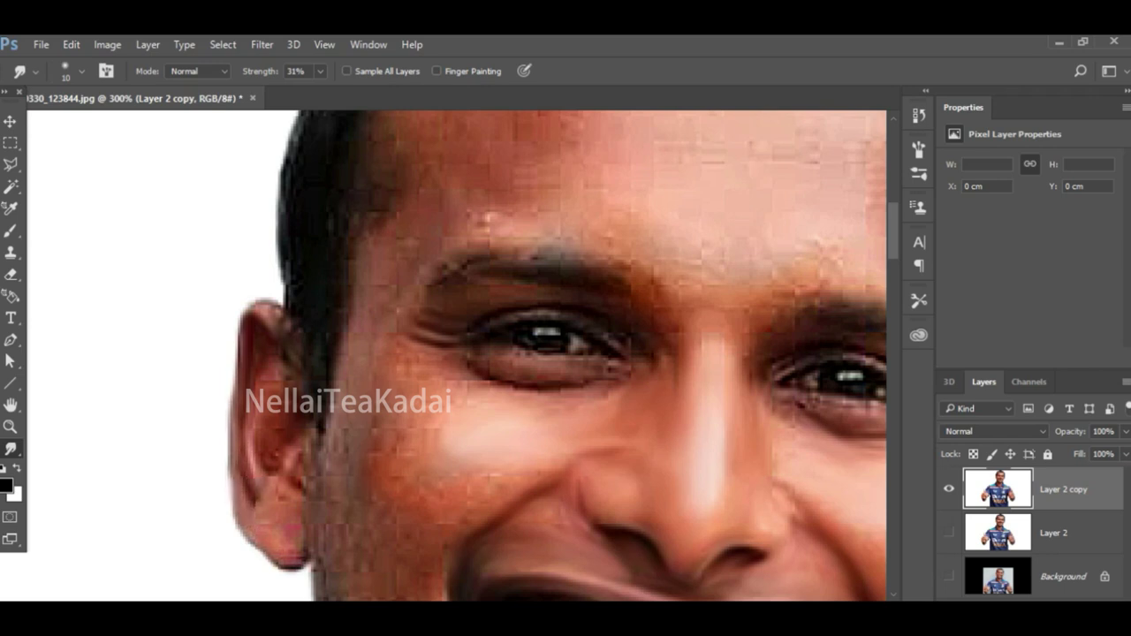
- Enlarge the smudge brush to 20 px and blend the skin along the left side of the face and cheek
{"action": "scroll", "coordinate": [561, 356], "scroll_direction": "down", "scroll_amount": 2}
{"action": "key", "text": "bracketright"}
{"action": "scroll", "coordinate": [561, 356], "scroll_direction": "up", "scroll_amount": 8}
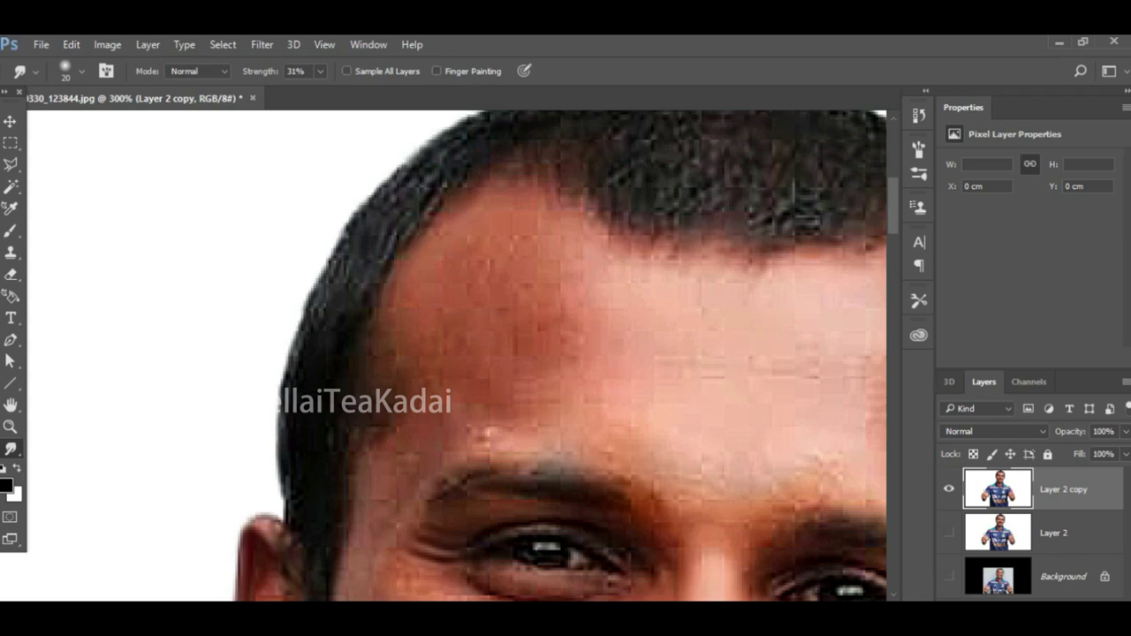
{"action": "scroll", "coordinate": [561, 356], "scroll_direction": "down", "scroll_amount": 8}
{"action": "scroll", "coordinate": [561, 356], "scroll_direction": "down", "scroll_amount": 4}
{"action": "scroll", "coordinate": [561, 356], "scroll_direction": "down", "scroll_amount": 2}
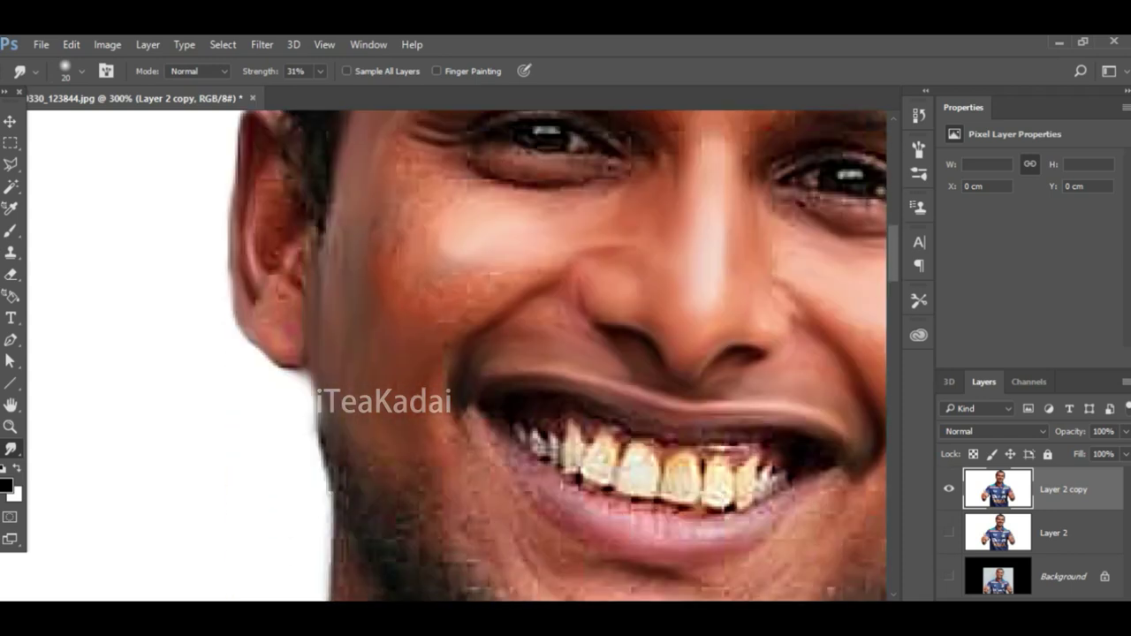
{"action": "scroll", "coordinate": [561, 356], "scroll_direction": "up", "scroll_amount": 2}
{"action": "scroll", "coordinate": [561, 356], "scroll_direction": "down", "scroll_amount": 4}
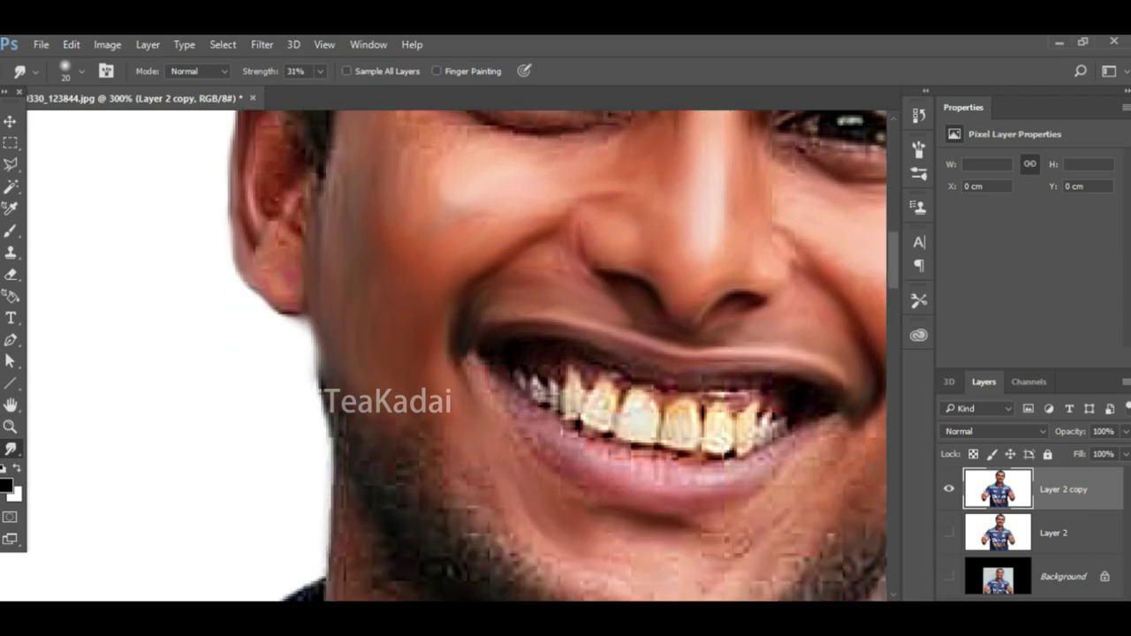
- Smudge the skin beneath the left eye and around the left eyebrow with a 15 px brush
{"action": "scroll", "coordinate": [561, 356], "scroll_direction": "up", "scroll_amount": 6}
{"action": "key", "text": "bracketleft"}
{"action": "left_click_drag", "start_coordinate": [484, 285], "coordinate": [560, 295]}
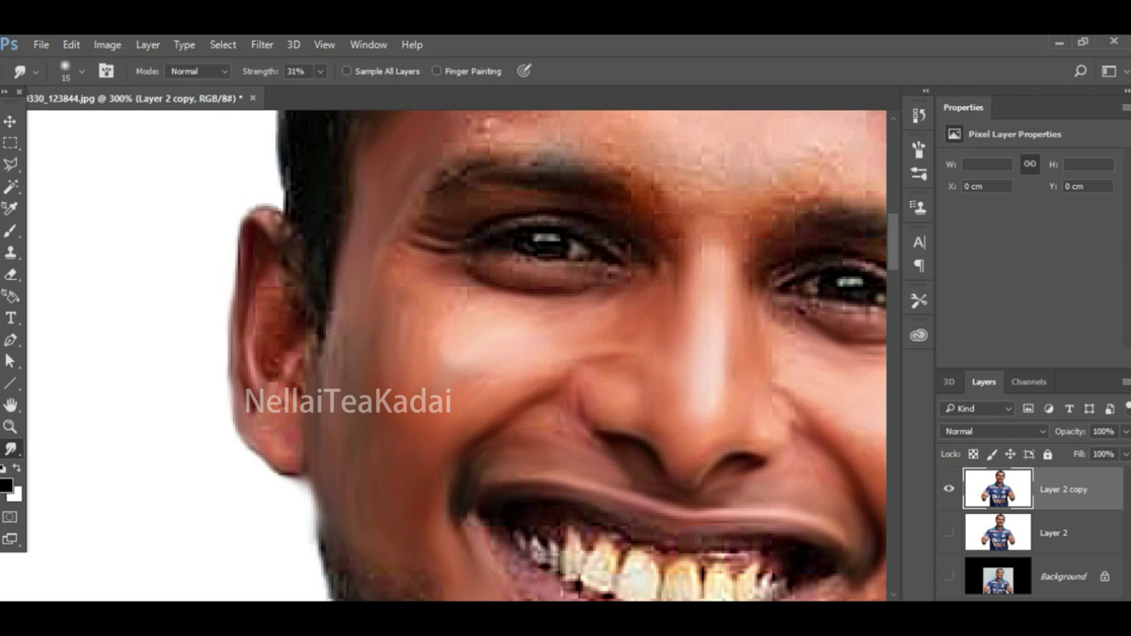
{"action": "scroll", "coordinate": [561, 356], "scroll_direction": "up", "scroll_amount": 2}
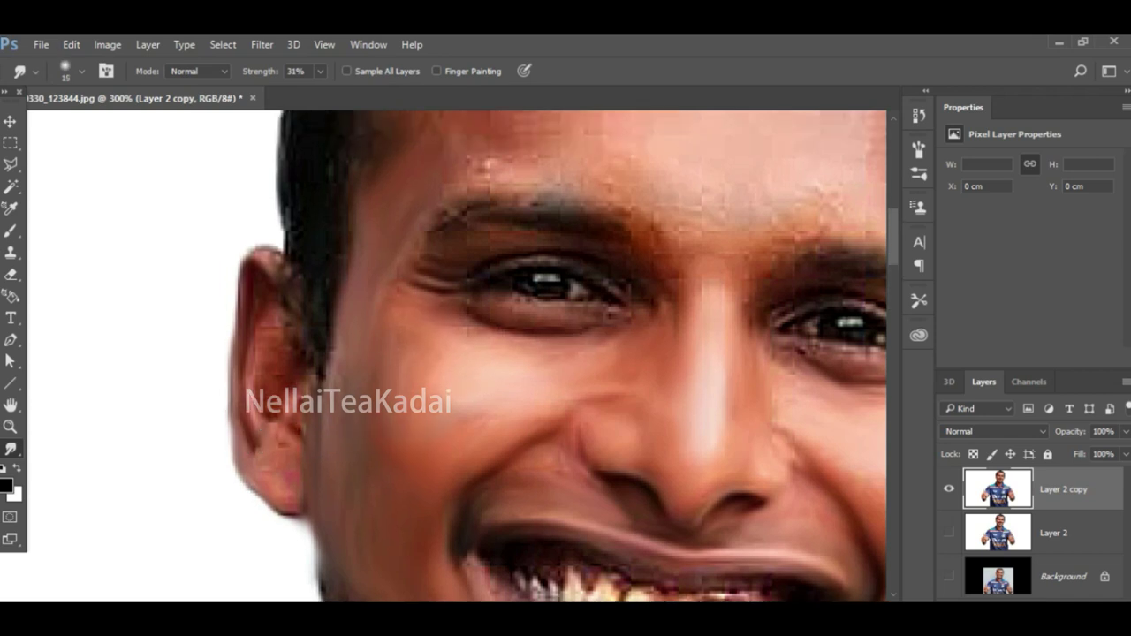
{"action": "scroll", "coordinate": [560, 356], "scroll_direction": "up", "scroll_amount": 6}
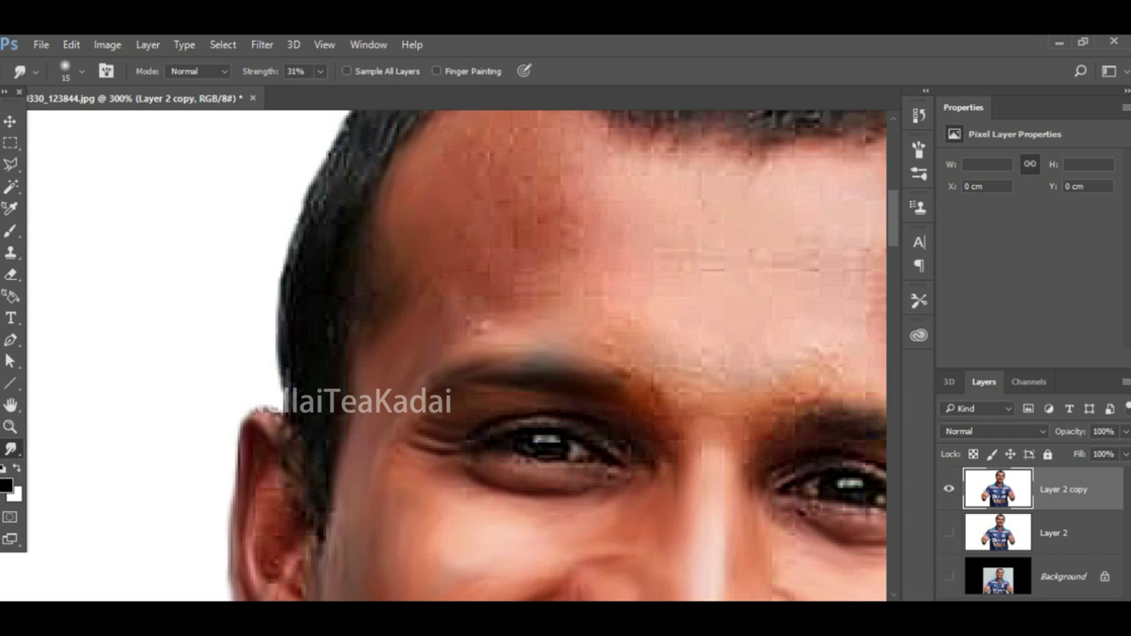
{"action": "scroll", "coordinate": [561, 356], "scroll_direction": "up", "scroll_amount": 2}
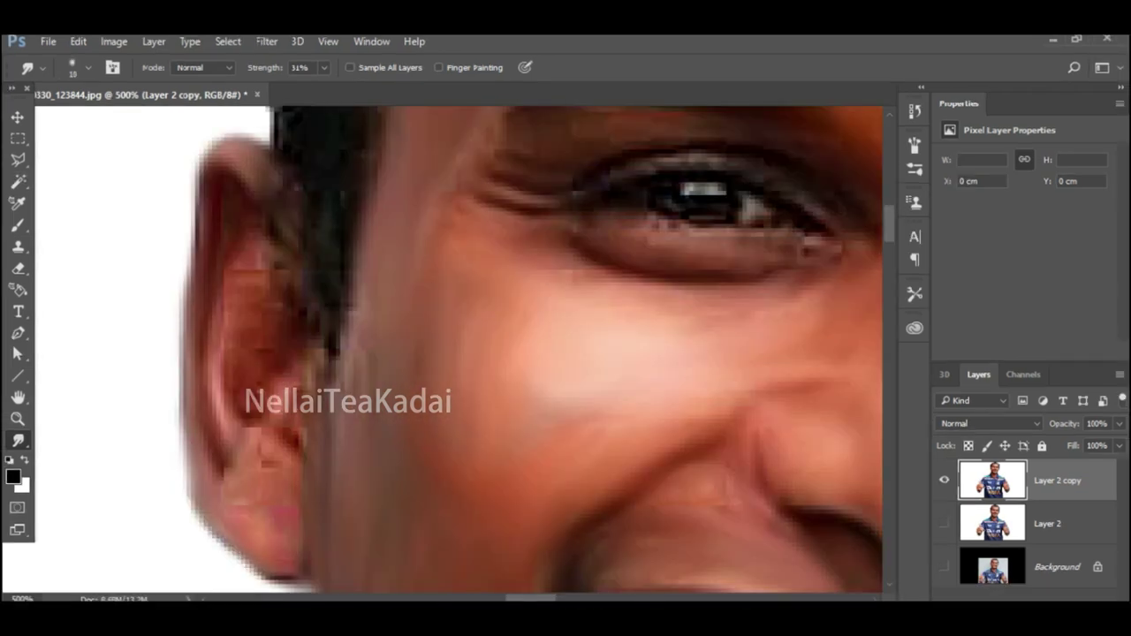
- Smudge the lobe, inner folds and hairline edge of the left ear to remove the pixelated detail
{"action": "left_click_drag", "start_coordinate": [243, 506], "coordinate": [268, 457]}
{"action": "mouse_move", "coordinate": [254, 419]}
{"action": "left_mouse_down"}
{"action": "mouse_move", "coordinate": [238, 353]}
{"action": "mouse_move", "coordinate": [248, 275]}
{"action": "mouse_move", "coordinate": [299, 314]}
{"action": "left_mouse_up"}
{"action": "left_click_drag", "start_coordinate": [275, 408], "coordinate": [228, 463]}
{"action": "left_click_drag", "start_coordinate": [275, 233], "coordinate": [313, 385]}
{"action": "left_click_drag", "start_coordinate": [316, 323], "coordinate": [326, 369]}
{"action": "left_click_drag", "start_coordinate": [270, 578], "coordinate": [284, 585]}
{"action": "left_click_drag", "start_coordinate": [226, 474], "coordinate": [235, 481]}
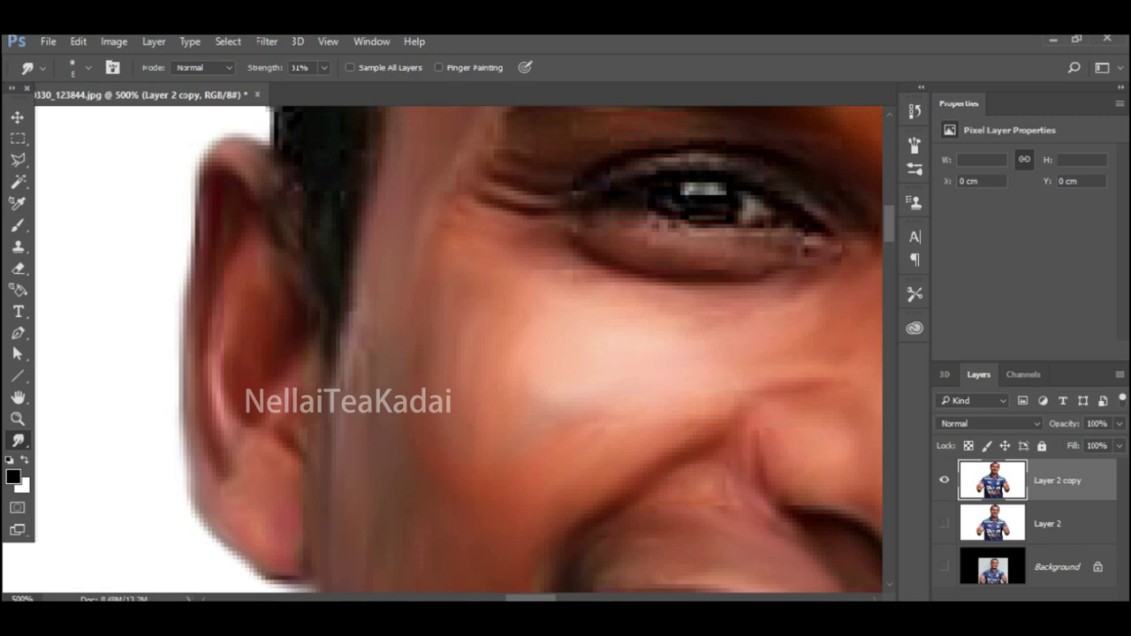
- Smudge the hair along the left side of the head, following its curve, with the 20 px textured brush at 26% strength
{"action": "key", "text": "ctrl+minus"}
{"action": "key", "text": "z"}
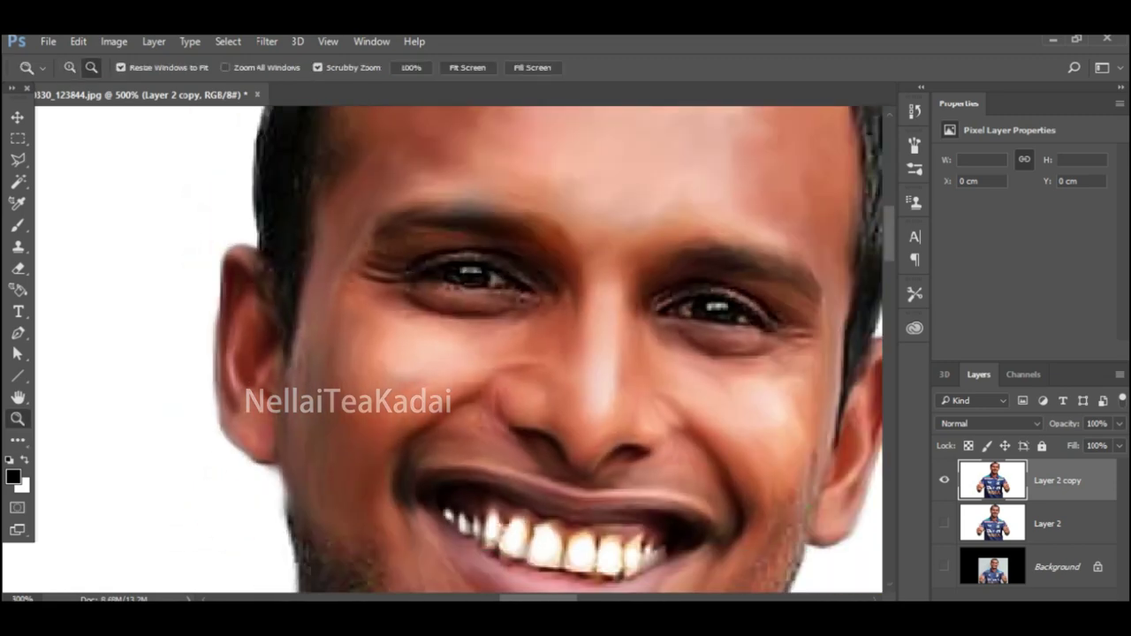
{"action": "key", "text": "ctrl+minus"}
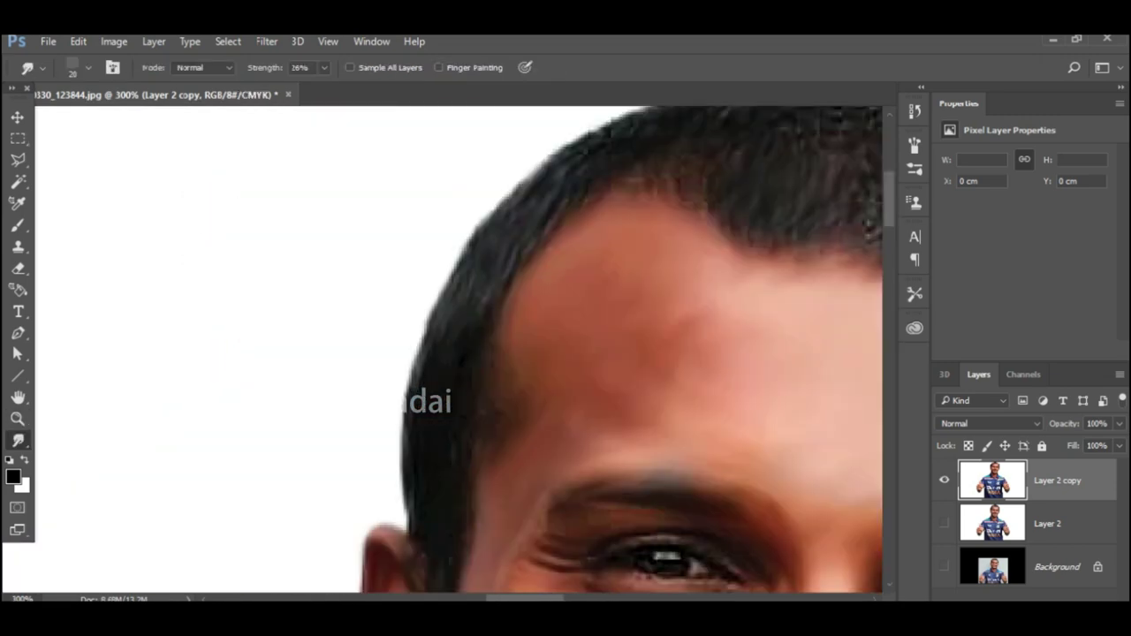
{"action": "left_click_drag", "start_coordinate": [482, 227], "coordinate": [597, 133]}
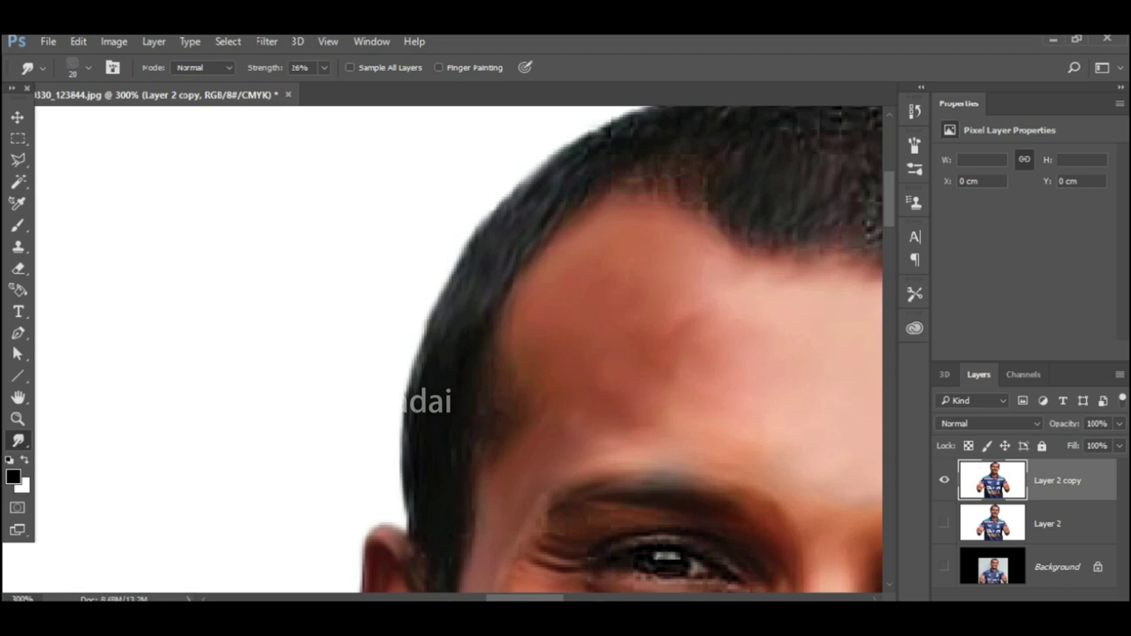
{"action": "scroll", "coordinate": [458, 349], "scroll_direction": "down", "scroll_amount": 3}
{"action": "scroll", "coordinate": [458, 349], "scroll_direction": "up", "scroll_amount": 3}
- Smudge the hair across the top of the head and along the front hairline into soft strands
{"action": "scroll", "coordinate": [458, 348], "scroll_direction": "right", "scroll_amount": 5}
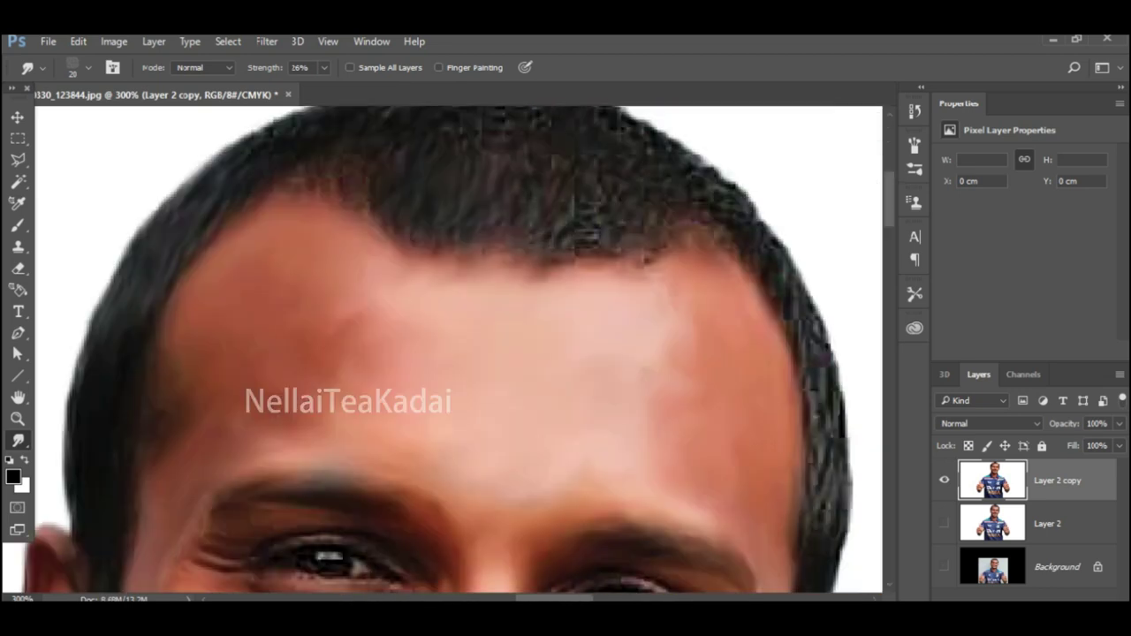
{"action": "scroll", "coordinate": [589, 229], "scroll_direction": "up", "scroll_amount": 3}
{"action": "mouse_move", "coordinate": [553, 179]}
{"action": "left_mouse_down"}
{"action": "mouse_move", "coordinate": [496, 172]}
{"action": "mouse_move", "coordinate": [352, 188]}
{"action": "mouse_move", "coordinate": [274, 218]}
{"action": "left_mouse_up"}
{"action": "mouse_move", "coordinate": [343, 296]}
{"action": "left_mouse_down"}
{"action": "mouse_move", "coordinate": [429, 353]}
{"action": "mouse_move", "coordinate": [658, 354]}
{"action": "left_mouse_up"}
{"action": "mouse_move", "coordinate": [502, 175]}
{"action": "left_mouse_down"}
{"action": "mouse_move", "coordinate": [433, 177]}
{"action": "mouse_move", "coordinate": [233, 241]}
{"action": "left_mouse_up"}
{"action": "left_click_drag", "start_coordinate": [574, 186], "coordinate": [745, 290]}
{"action": "scroll", "coordinate": [459, 350], "scroll_direction": "down", "scroll_amount": 1}
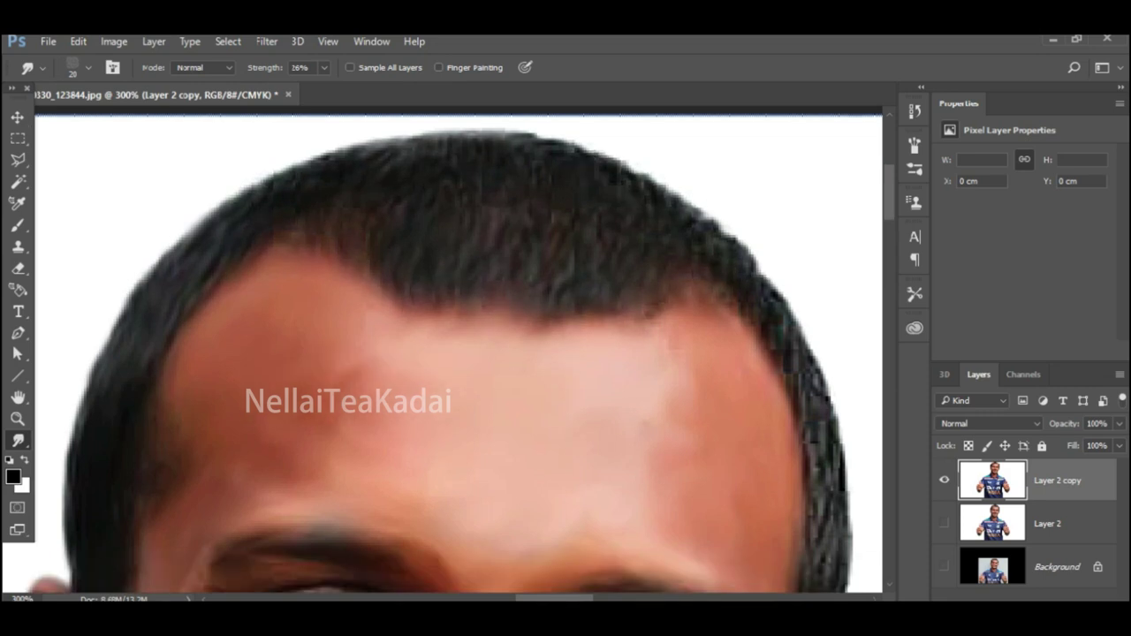
- Smudge the hair down the right side of the head toward the ear
{"action": "scroll", "coordinate": [460, 350], "scroll_direction": "right", "scroll_amount": 5}
{"action": "mouse_move", "coordinate": [281, 184]}
{"action": "left_mouse_down"}
{"action": "mouse_move", "coordinate": [381, 269]}
{"action": "mouse_move", "coordinate": [455, 408]}
{"action": "left_mouse_up"}
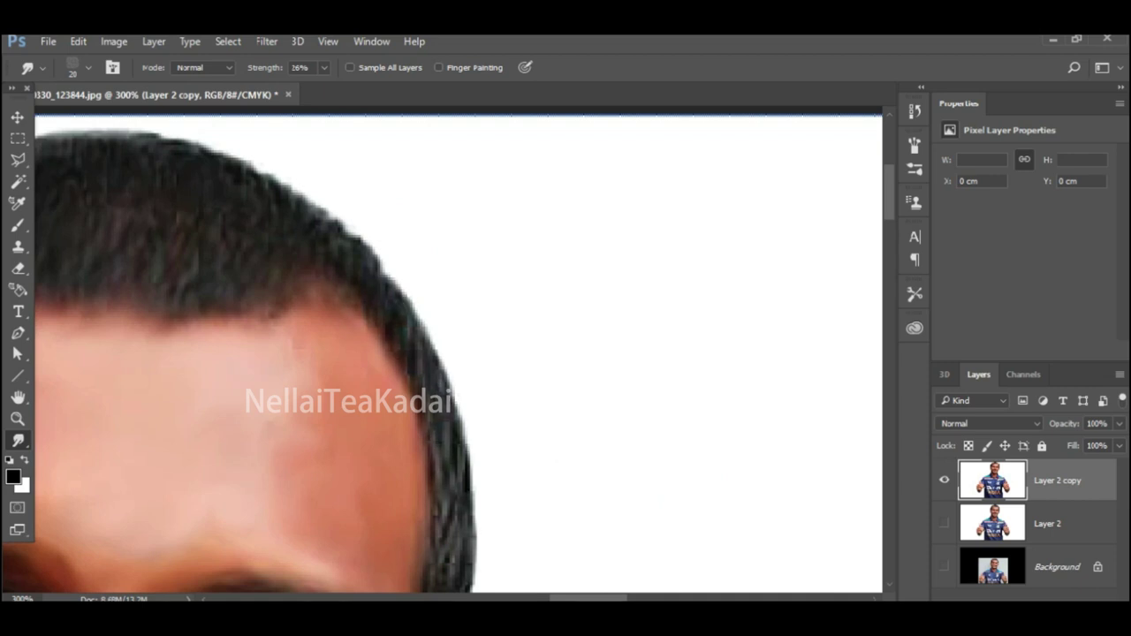
{"action": "scroll", "coordinate": [460, 424], "scroll_direction": "down", "scroll_amount": 3}
{"action": "scroll", "coordinate": [460, 353], "scroll_direction": "down", "scroll_amount": 3}
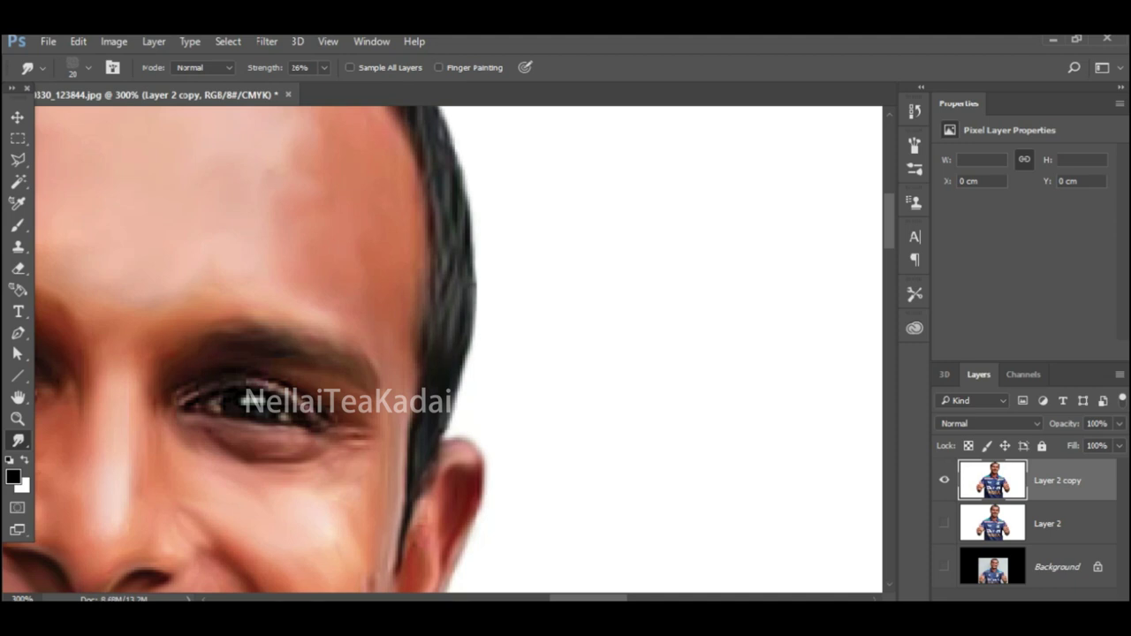
- Smudge the beard along both sides of the jaw into soft hair strokes
{"action": "scroll", "coordinate": [369, 393], "scroll_direction": "down", "scroll_amount": 7}
{"action": "scroll", "coordinate": [369, 394], "scroll_direction": "down", "scroll_amount": 2}
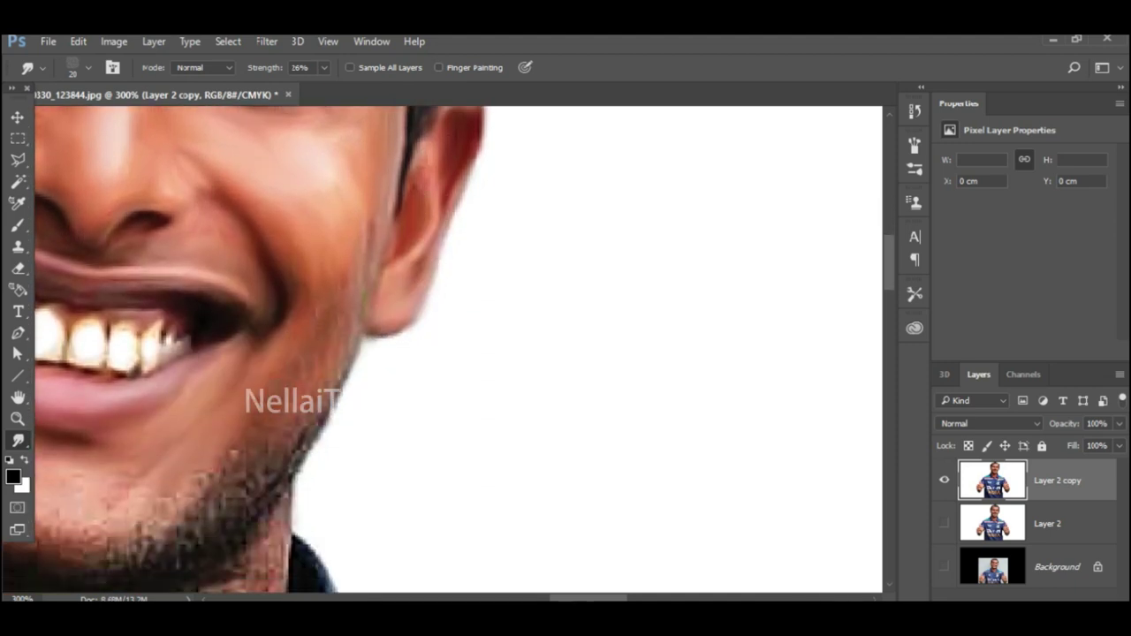
{"action": "scroll", "coordinate": [256, 420], "scroll_direction": "down", "scroll_amount": 2}
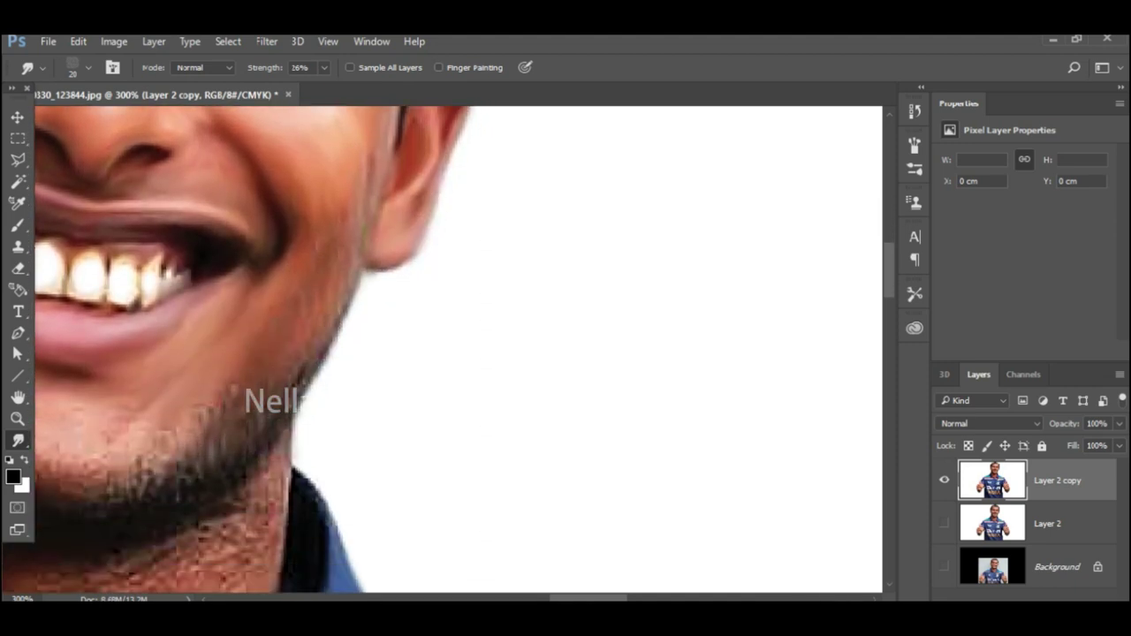
{"action": "left_click_drag", "start_coordinate": [298, 393], "coordinate": [748, 367]}
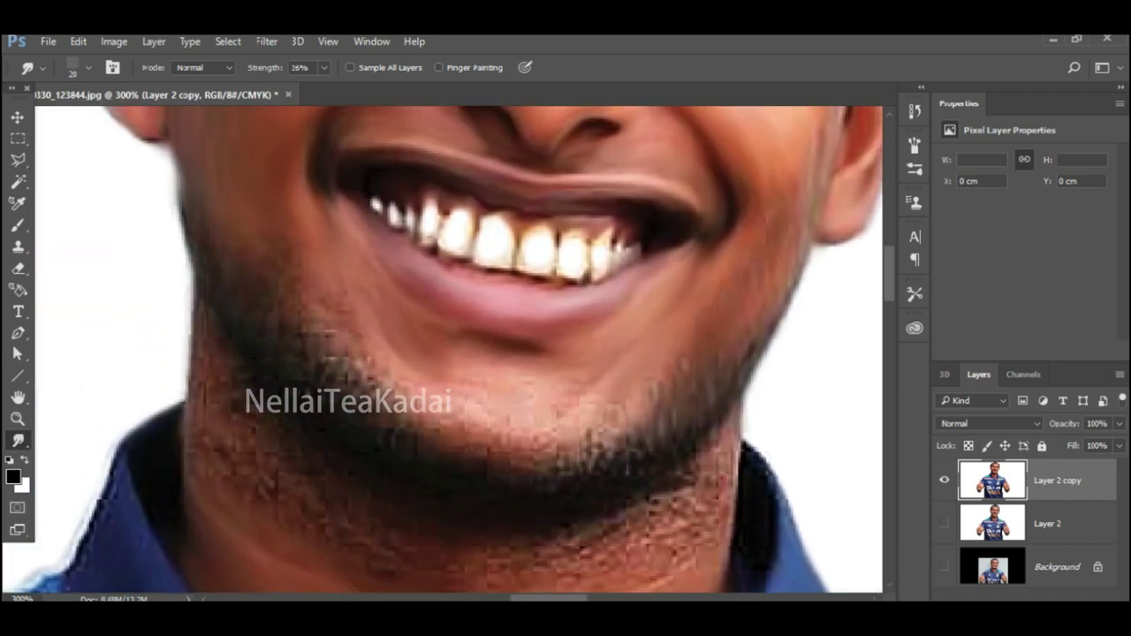
{"action": "scroll", "coordinate": [442, 349], "scroll_direction": "down", "scroll_amount": 2}
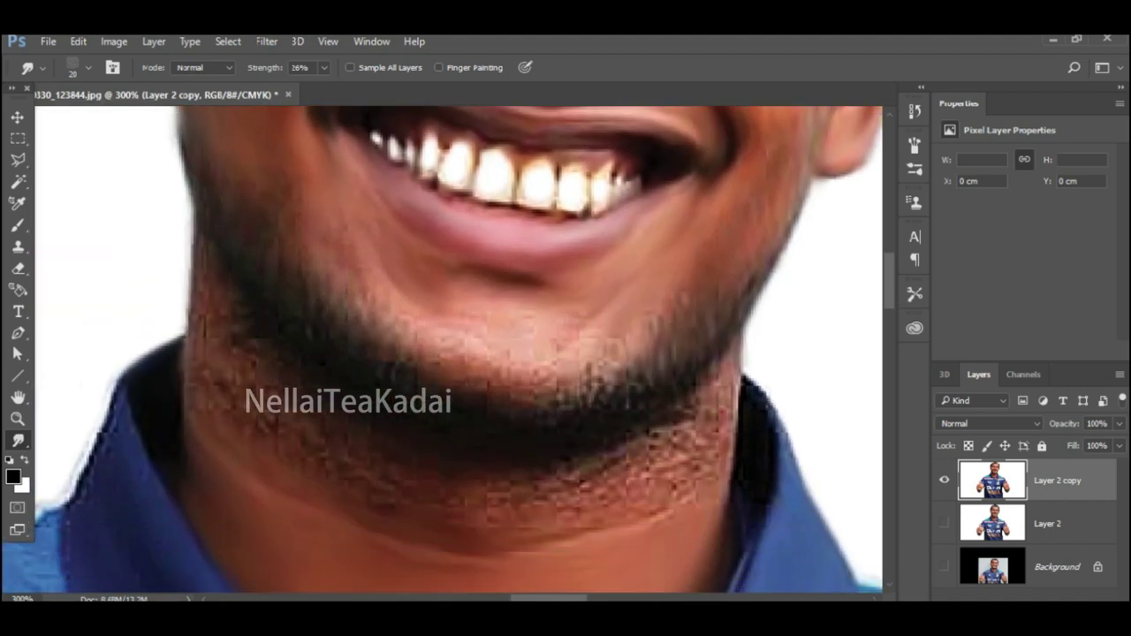
- Smudge the chin skin and the upper edge of the beard beneath the lower lip
{"action": "mouse_move", "coordinate": [386, 343]}
{"action": "left_mouse_down"}
{"action": "mouse_move", "coordinate": [406, 367]}
{"action": "mouse_move", "coordinate": [580, 371]}
{"action": "left_mouse_up"}
{"action": "scroll", "coordinate": [512, 357], "scroll_direction": "down", "scroll_amount": 1}
{"action": "left_click_drag", "start_coordinate": [590, 364], "coordinate": [617, 345]}
{"action": "left_click_drag", "start_coordinate": [544, 346], "coordinate": [512, 339]}
{"action": "left_click_drag", "start_coordinate": [505, 343], "coordinate": [419, 309]}
{"action": "left_click_drag", "start_coordinate": [558, 351], "coordinate": [514, 332]}
- Smudge the stubble on the neck beneath the beard into smooth skin
{"action": "scroll", "coordinate": [521, 344], "scroll_direction": "down", "scroll_amount": 2}
{"action": "key", "text": "z"}
{"action": "left_click", "coordinate": [265, 441], "text": "alt"}
{"action": "left_click", "coordinate": [265, 442], "text": "alt"}
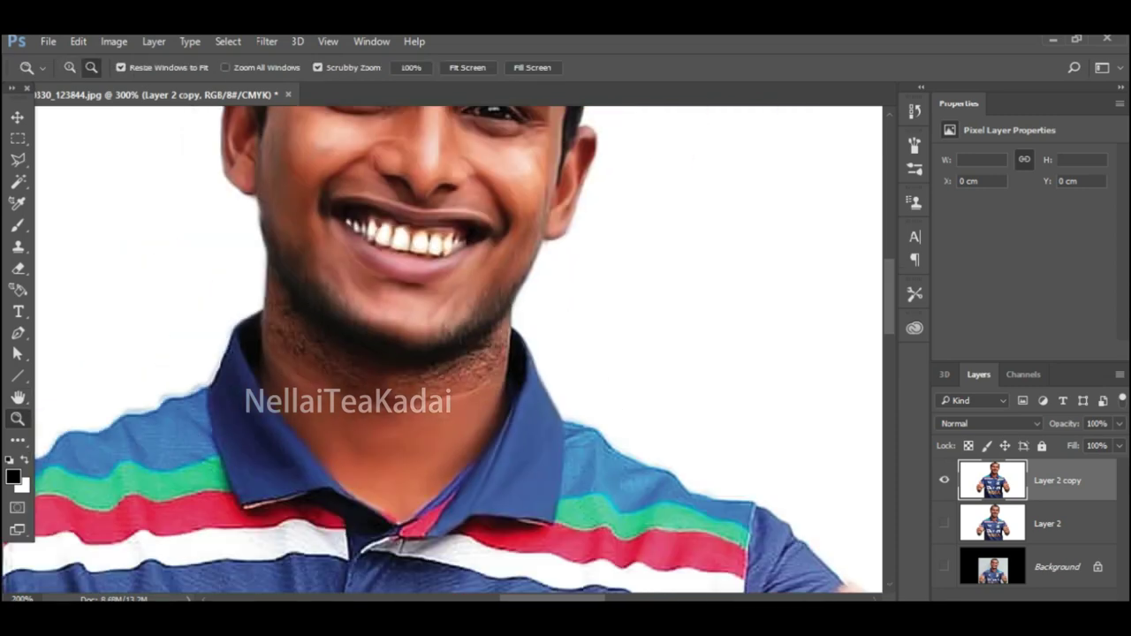
{"action": "left_click", "coordinate": [433, 273], "text": "alt"}
{"action": "left_click", "coordinate": [380, 402]}
{"action": "left_click", "coordinate": [380, 402]}
{"action": "left_click", "coordinate": [380, 401]}
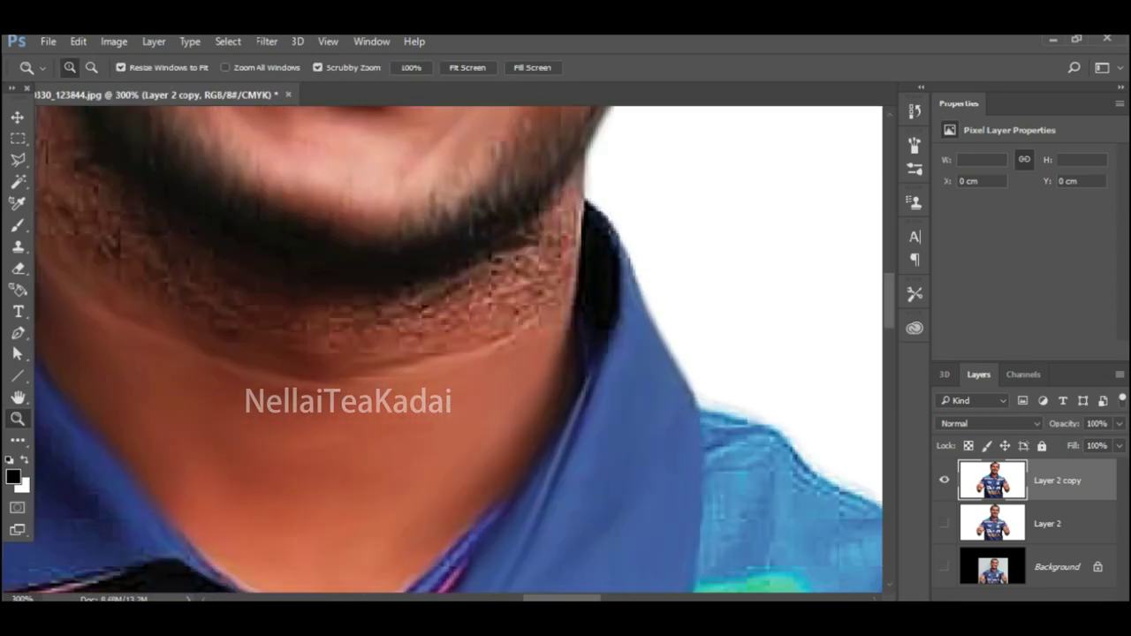
{"action": "left_click", "coordinate": [407, 399], "text": "alt"}
{"action": "left_click", "coordinate": [406, 400], "text": "alt"}
{"action": "left_click", "coordinate": [229, 371]}
{"action": "key", "text": "r"}
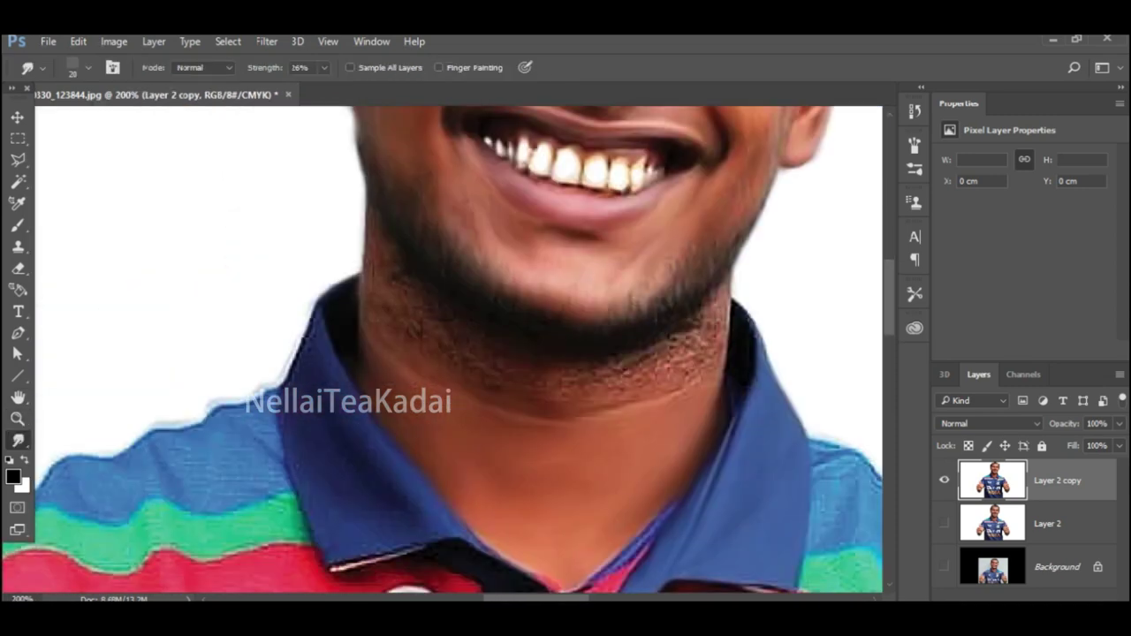
{"action": "left_click_drag", "start_coordinate": [666, 337], "coordinate": [725, 350]}
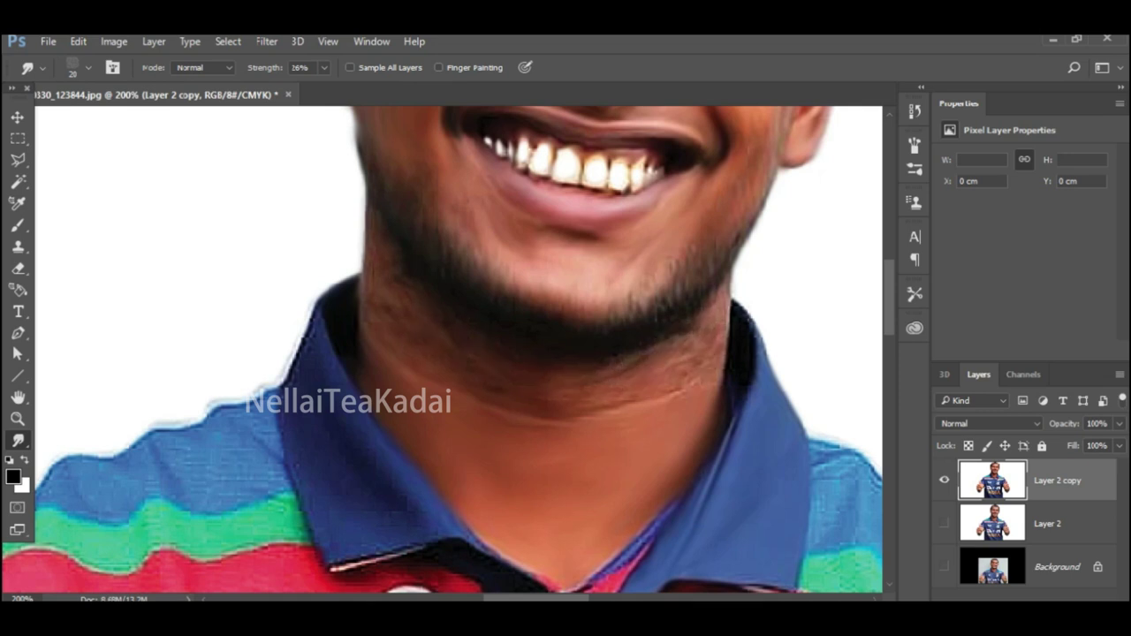
- Switch the smudge brush to a soft round tip of 35 px and smooth the outer edge of the left collar
{"action": "scroll", "coordinate": [458, 349], "scroll_direction": "up", "scroll_amount": 3}
{"action": "key", "text": "z"}
{"action": "double_click", "coordinate": [510, 374], "text": "alt"}
{"action": "double_click", "coordinate": [455, 505]}
{"action": "key", "text": "r"}
{"action": "left_click", "coordinate": [89, 68]}
{"action": "left_click", "coordinate": [37, 228]}
{"action": "left_click_drag", "start_coordinate": [104, 121], "coordinate": [116, 121]}
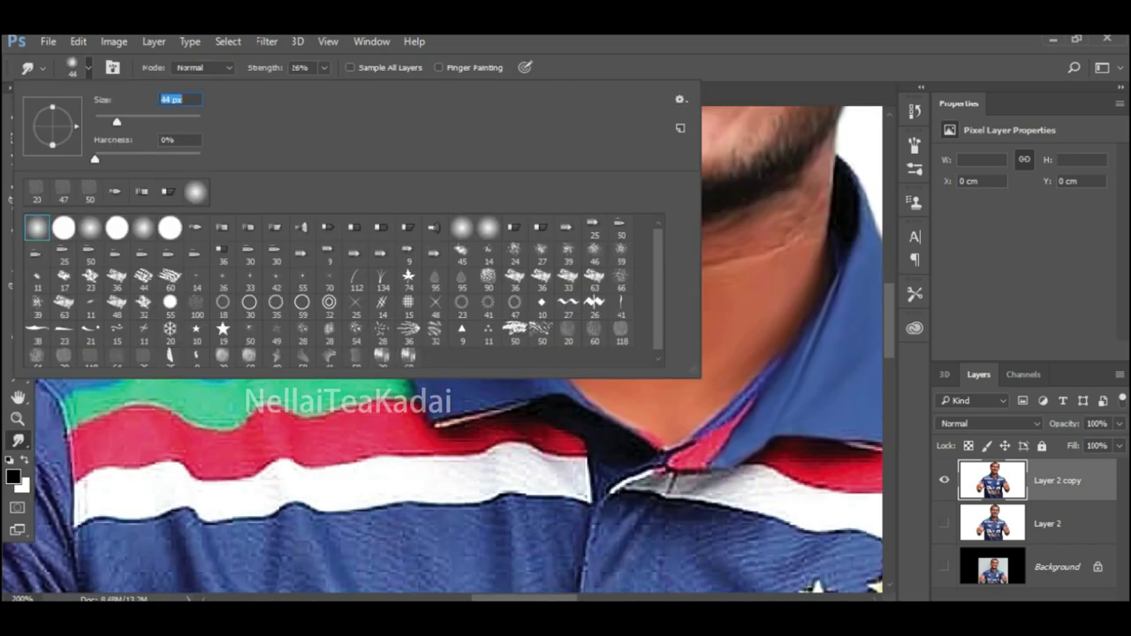
{"action": "type", "text": "35"}
{"action": "key", "text": "Return"}
{"action": "left_click_drag", "start_coordinate": [412, 175], "coordinate": [387, 238]}
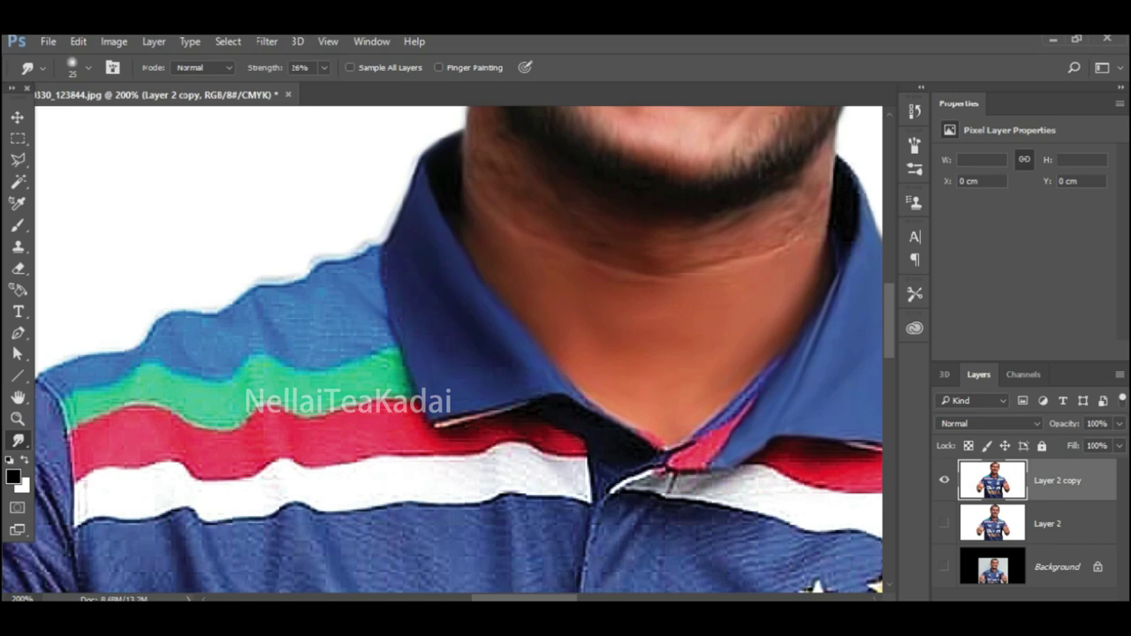
- Smudge the fabric at the neck opening of the shirt with a smaller soft round brush
{"action": "scroll", "coordinate": [458, 349], "scroll_direction": "up", "scroll_amount": 3}
{"action": "scroll", "coordinate": [459, 349], "scroll_direction": "down", "scroll_amount": 4}
{"action": "key", "text": "bracketleft"}
{"action": "left_click_drag", "start_coordinate": [603, 467], "coordinate": [646, 447]}
{"action": "scroll", "coordinate": [448, 349], "scroll_direction": "down", "scroll_amount": 3}
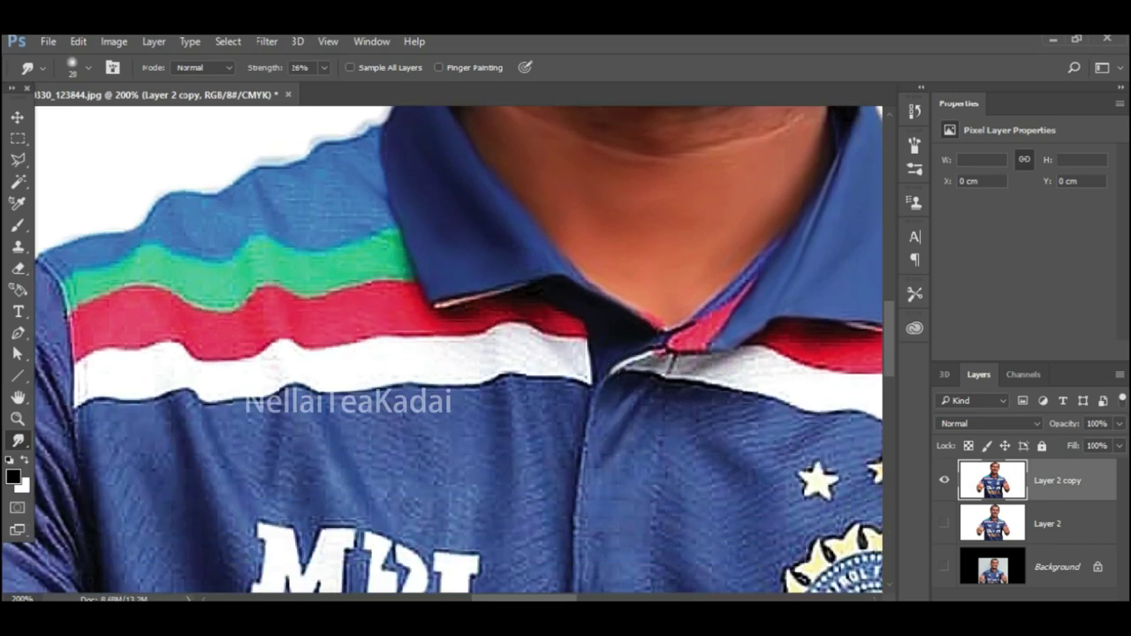
{"action": "scroll", "coordinate": [448, 349], "scroll_direction": "down", "scroll_amount": 2}
{"action": "scroll", "coordinate": [448, 349], "scroll_direction": "down", "scroll_amount": 4}
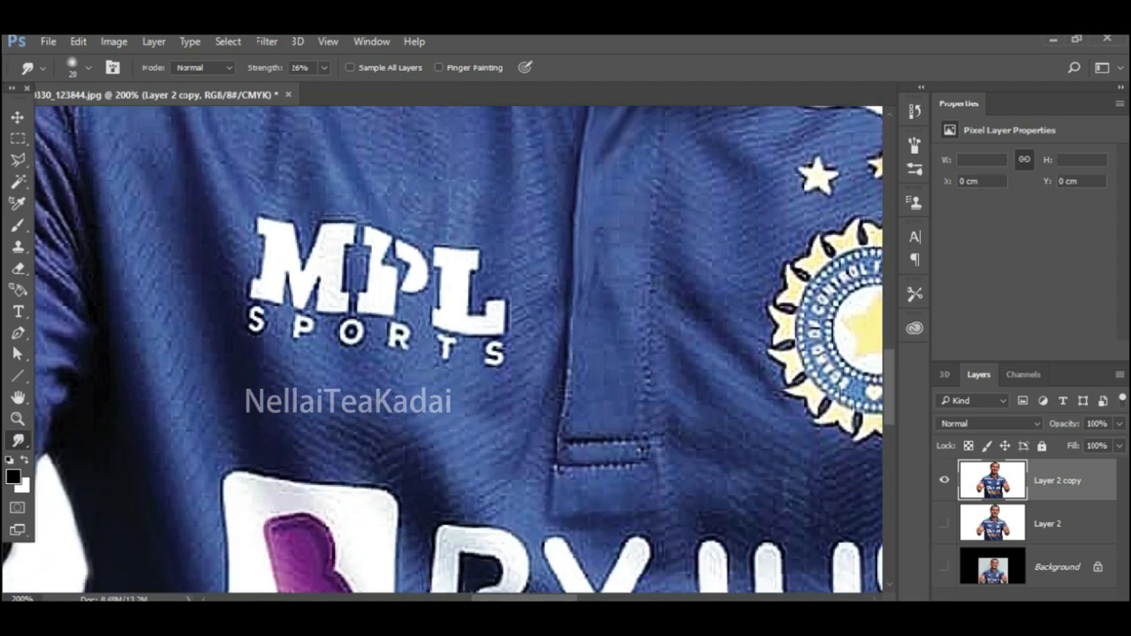
- Smudge the shirt's front placket and the stitching at its lower end into smooth fabric
{"action": "left_click_drag", "start_coordinate": [632, 461], "coordinate": [557, 470]}
{"action": "left_click_drag", "start_coordinate": [645, 458], "coordinate": [654, 249]}
{"action": "scroll", "coordinate": [648, 383], "scroll_direction": "up", "scroll_amount": 2}
{"action": "scroll", "coordinate": [653, 249], "scroll_direction": "up", "scroll_amount": 1}
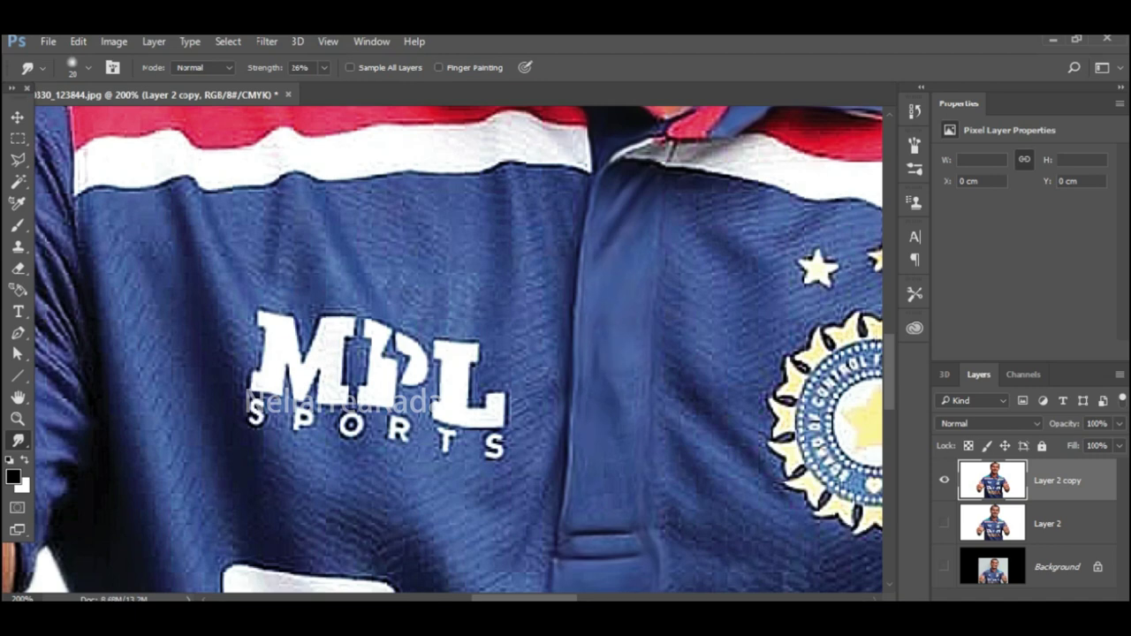
- Smudge the chest fabric on both sides of the placket, between the MPL logo and the round crest
{"action": "scroll", "coordinate": [448, 349], "scroll_direction": "down", "scroll_amount": 2}
{"action": "left_click_drag", "start_coordinate": [667, 462], "coordinate": [671, 377]}
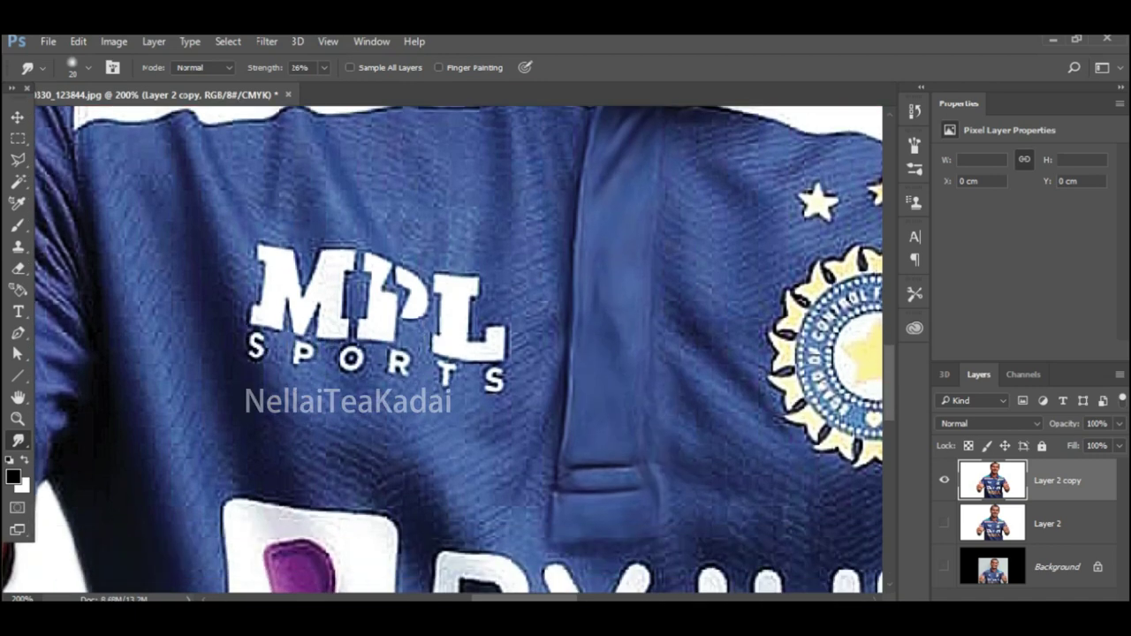
{"action": "scroll", "coordinate": [603, 371], "scroll_direction": "up", "scroll_amount": 2}
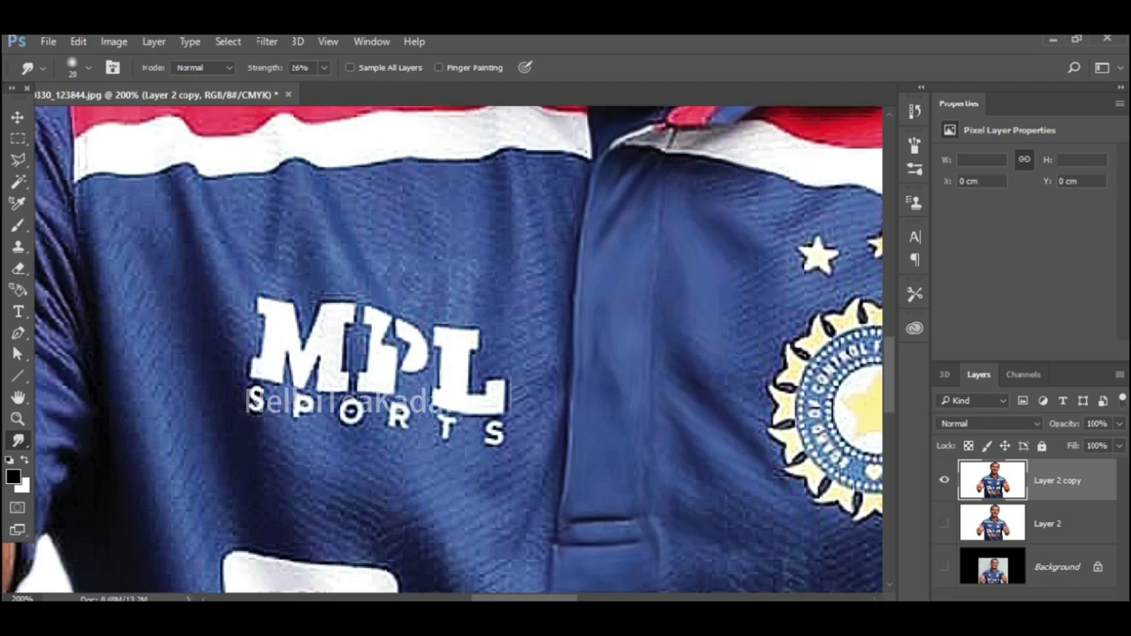
{"action": "scroll", "coordinate": [448, 349], "scroll_direction": "up", "scroll_amount": 1}
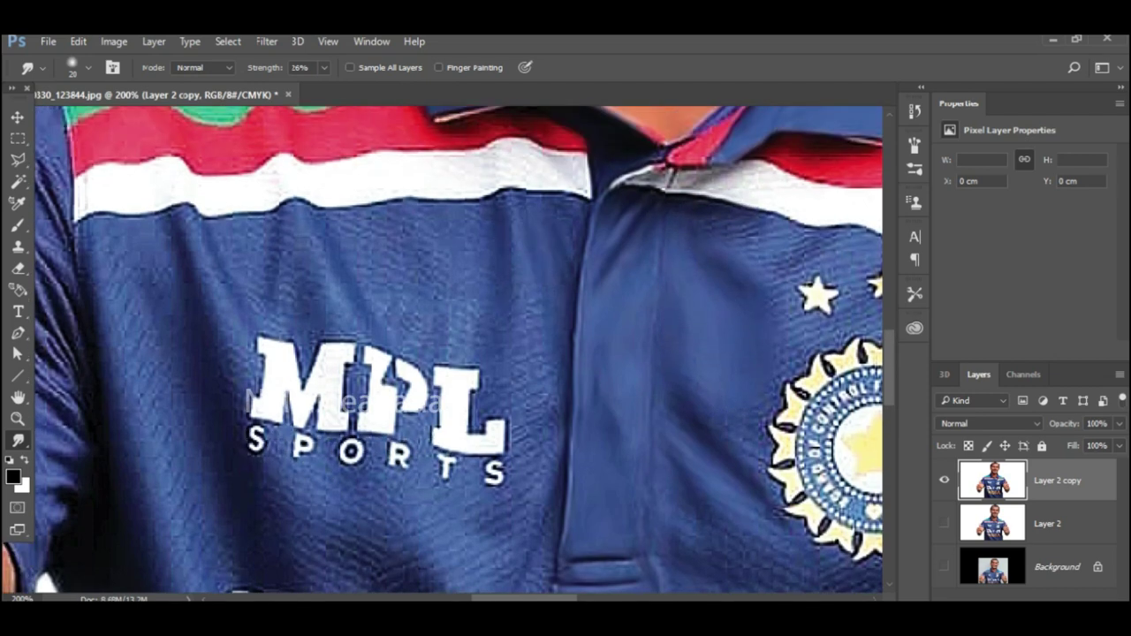
{"action": "scroll", "coordinate": [543, 371], "scroll_direction": "down", "scroll_amount": 2}
{"action": "left_click_drag", "start_coordinate": [530, 330], "coordinate": [503, 400]}
{"action": "left_click_drag", "start_coordinate": [523, 347], "coordinate": [501, 388]}
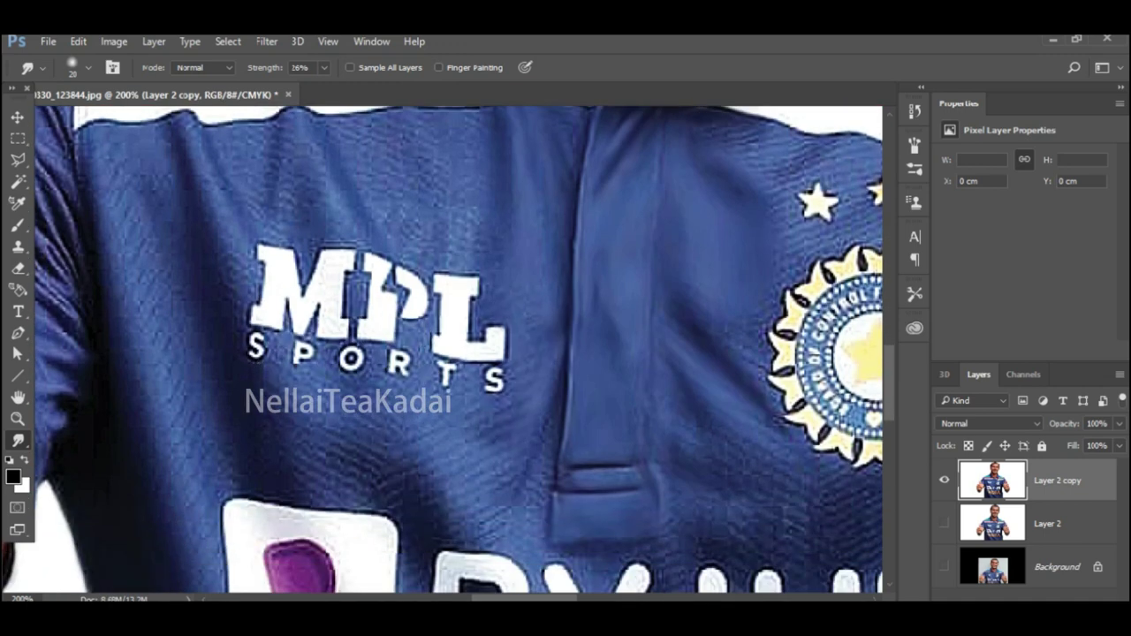
- Smudge the shoulder's light blue band and its upper outline with a 15 px soft round brush
{"action": "scroll", "coordinate": [565, 353], "scroll_direction": "up", "scroll_amount": 3}
{"action": "key", "text": "ctrl+space"}
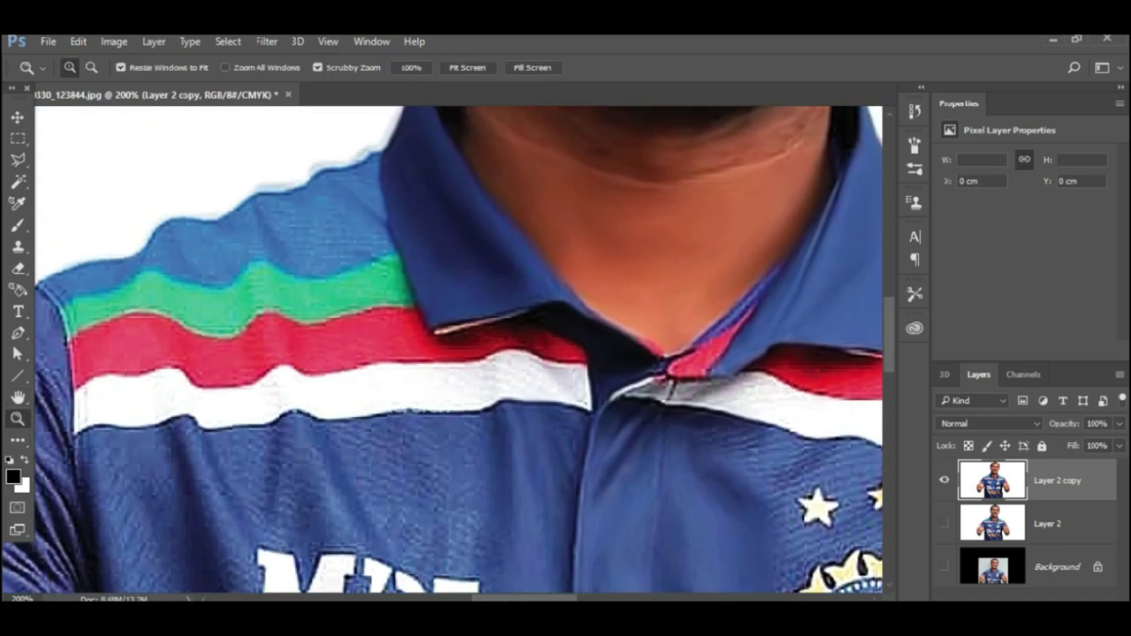
{"action": "double_click", "coordinate": [668, 346]}
{"action": "mouse_move", "coordinate": [258, 342]}
{"action": "left_mouse_down"}
{"action": "mouse_move", "coordinate": [284, 379]}
{"action": "mouse_move", "coordinate": [316, 565]}
{"action": "left_mouse_up"}
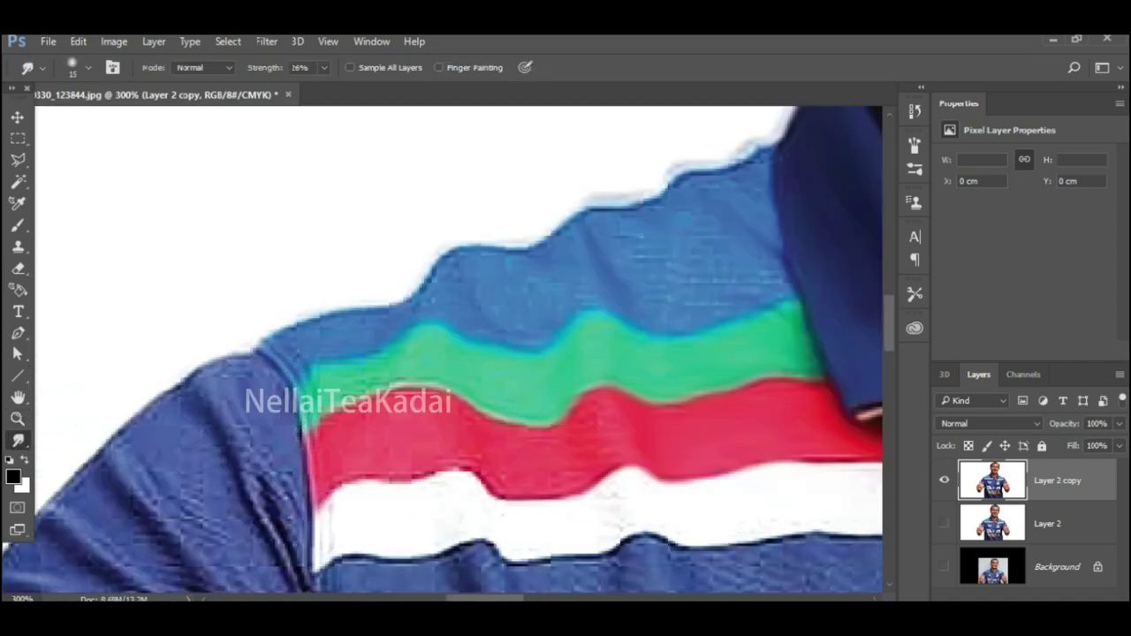
{"action": "left_click_drag", "start_coordinate": [307, 431], "coordinate": [398, 388]}
{"action": "mouse_move", "coordinate": [280, 333]}
{"action": "left_mouse_down"}
{"action": "mouse_move", "coordinate": [384, 303]}
{"action": "mouse_move", "coordinate": [454, 254]}
{"action": "mouse_move", "coordinate": [742, 155]}
{"action": "left_mouse_up"}
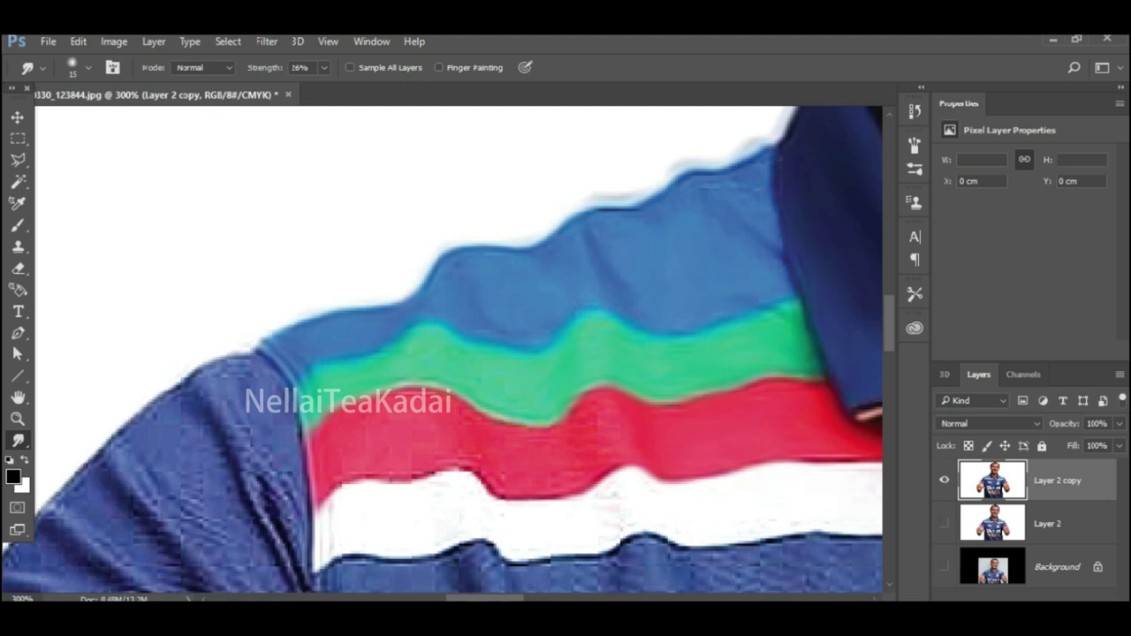
- Smudge the shoulder's red stripe and its wavy border with the white stripe
{"action": "scroll", "coordinate": [442, 349], "scroll_direction": "up", "scroll_amount": 1}
{"action": "scroll", "coordinate": [442, 349], "scroll_direction": "down", "scroll_amount": 5}
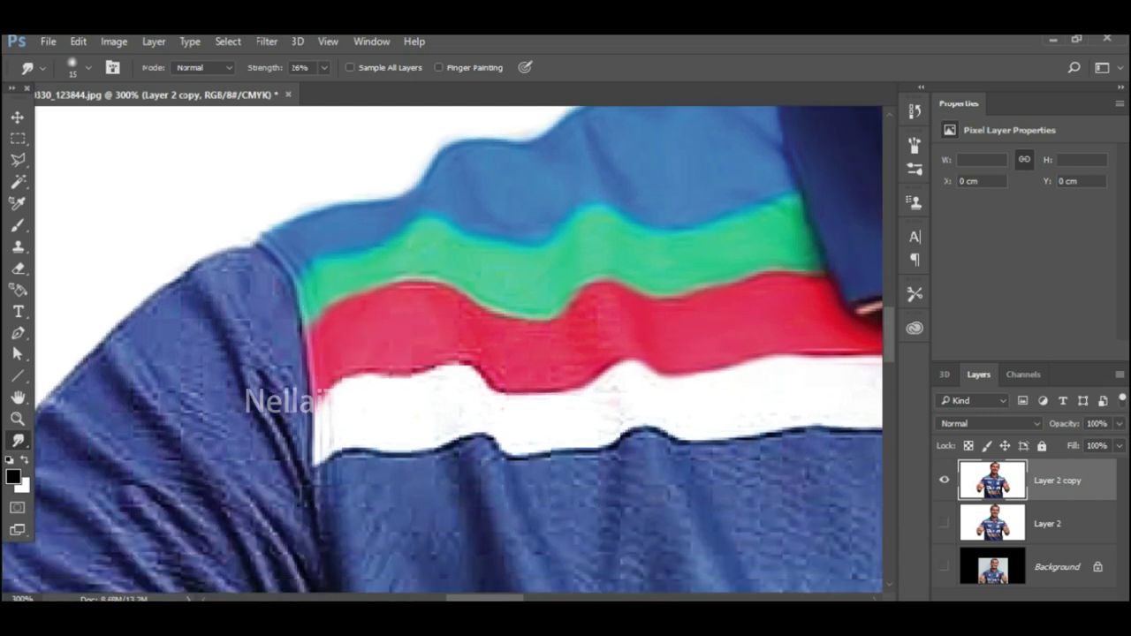
{"action": "left_click_drag", "start_coordinate": [440, 365], "coordinate": [494, 386]}
{"action": "scroll", "coordinate": [458, 349], "scroll_direction": "down", "scroll_amount": 3}
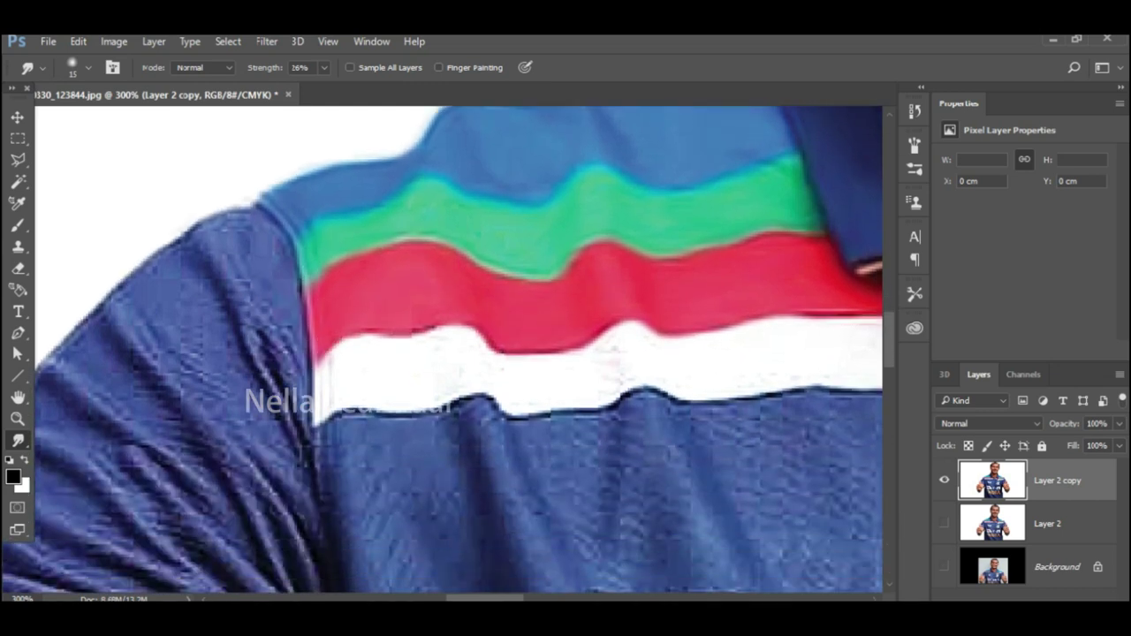
- Smudge the top of the blue sleeve beside the striped shoulder seam with a small brush
{"action": "key", "text": "z"}
{"action": "left_click", "coordinate": [514, 327], "text": "alt"}
{"action": "left_click", "coordinate": [513, 327], "text": "alt"}
{"action": "left_click", "coordinate": [514, 327], "text": "alt"}
{"action": "left_click", "coordinate": [594, 314]}
{"action": "left_click", "coordinate": [595, 314]}
{"action": "left_click_drag", "start_coordinate": [203, 252], "coordinate": [428, 214]}
{"action": "key", "text": "z"}
{"action": "left_click", "coordinate": [411, 207]}
{"action": "key", "text": "ctrl+plus"}
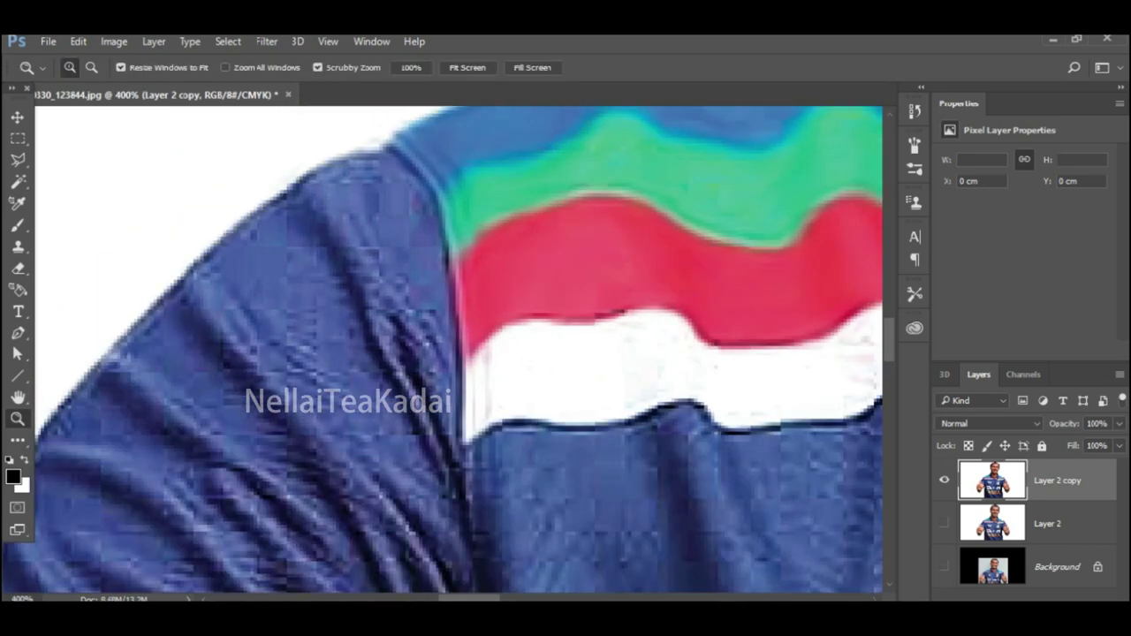
{"action": "key", "text": "r"}
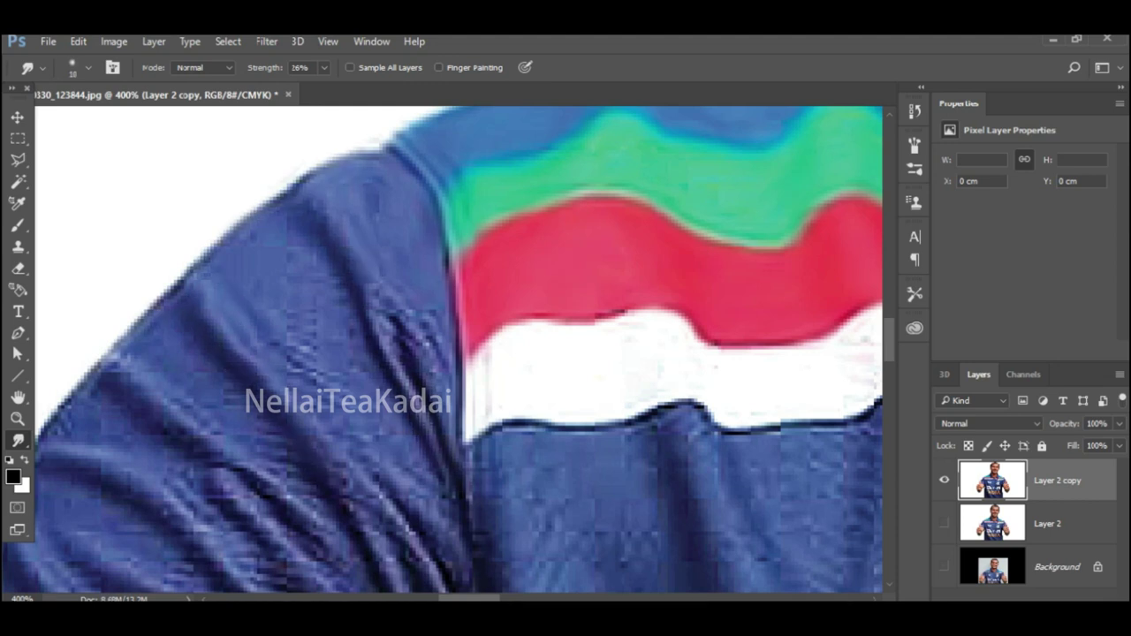
{"action": "left_click_drag", "start_coordinate": [383, 307], "coordinate": [431, 345]}
- Smudge the upper sleeve folds that run along the armhole seam with a 15 px brush
{"action": "key", "text": "z"}
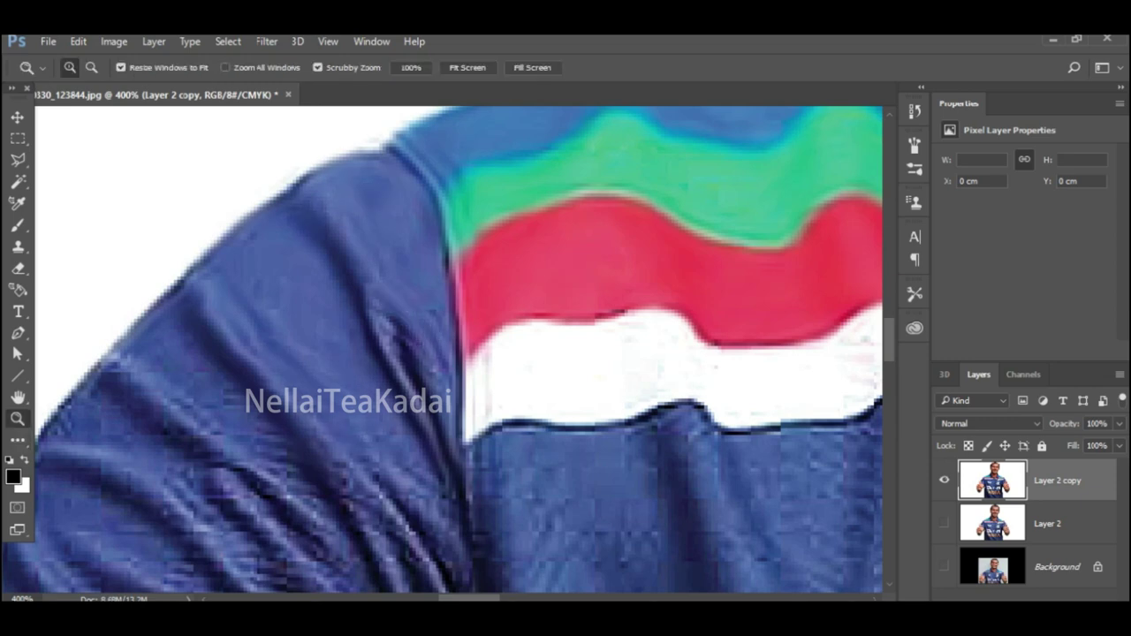
{"action": "scroll", "coordinate": [295, 343], "scroll_direction": "down", "scroll_amount": 2}
{"action": "scroll", "coordinate": [353, 345], "scroll_direction": "down", "scroll_amount": 6}
{"action": "scroll", "coordinate": [395, 345], "scroll_direction": "up", "scroll_amount": 5}
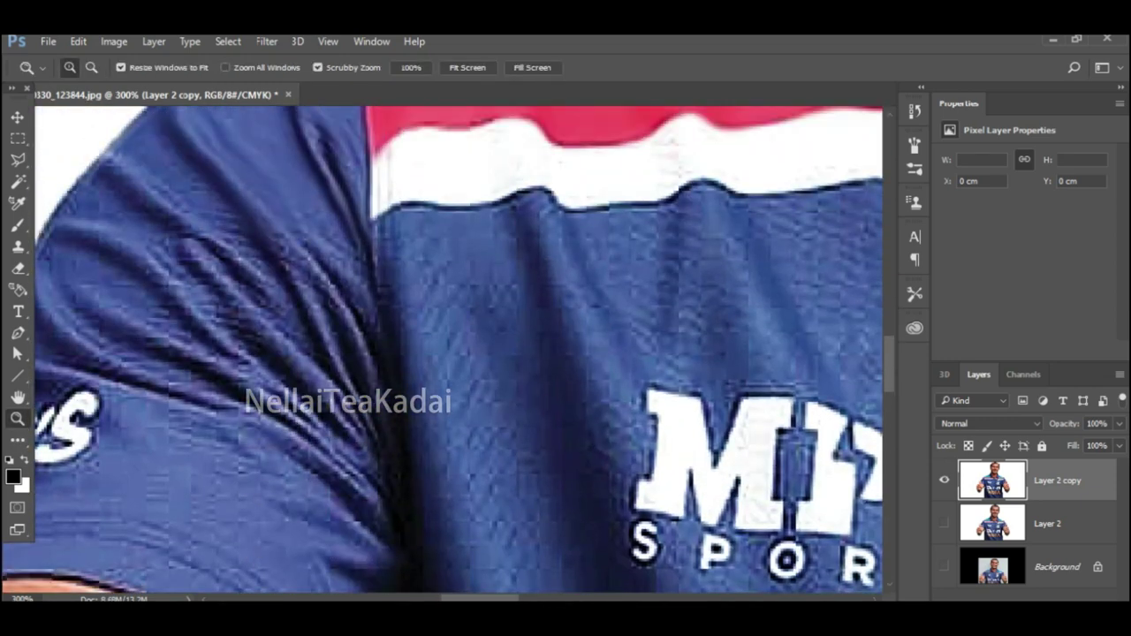
{"action": "key", "text": "bracketright"}
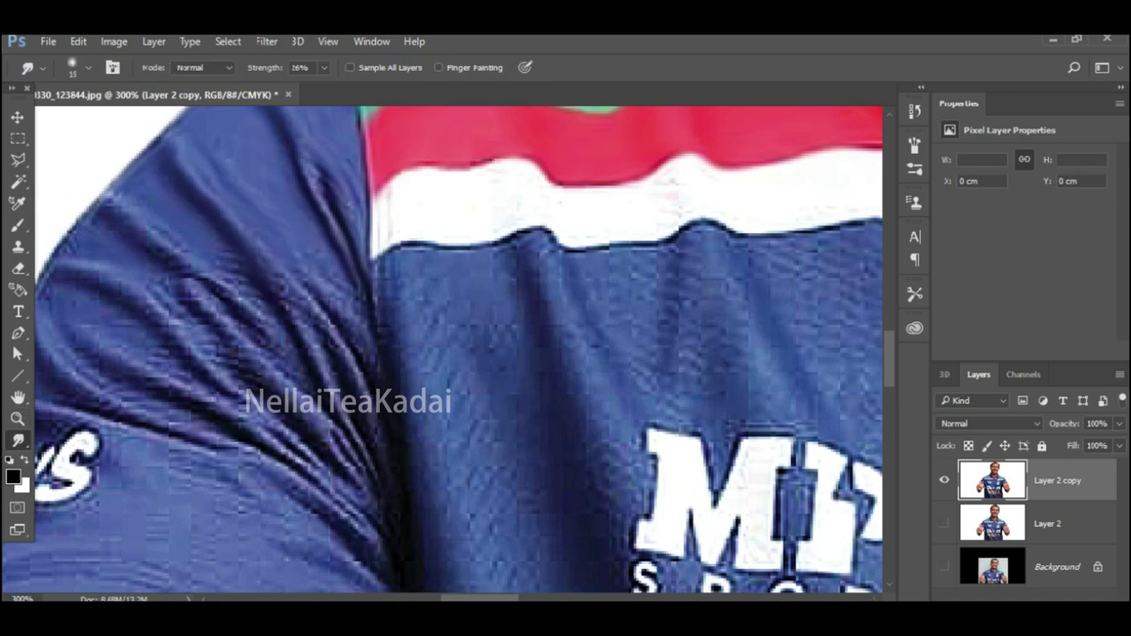
{"action": "scroll", "coordinate": [448, 348], "scroll_direction": "up", "scroll_amount": 2}
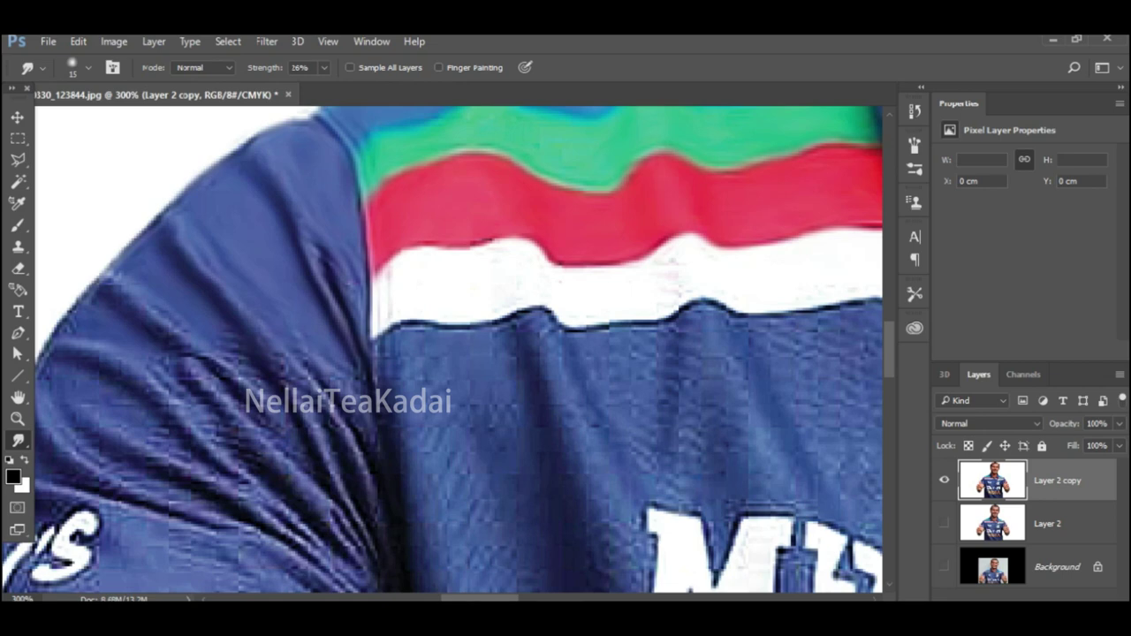
{"action": "scroll", "coordinate": [256, 379], "scroll_direction": "down", "scroll_amount": 2}
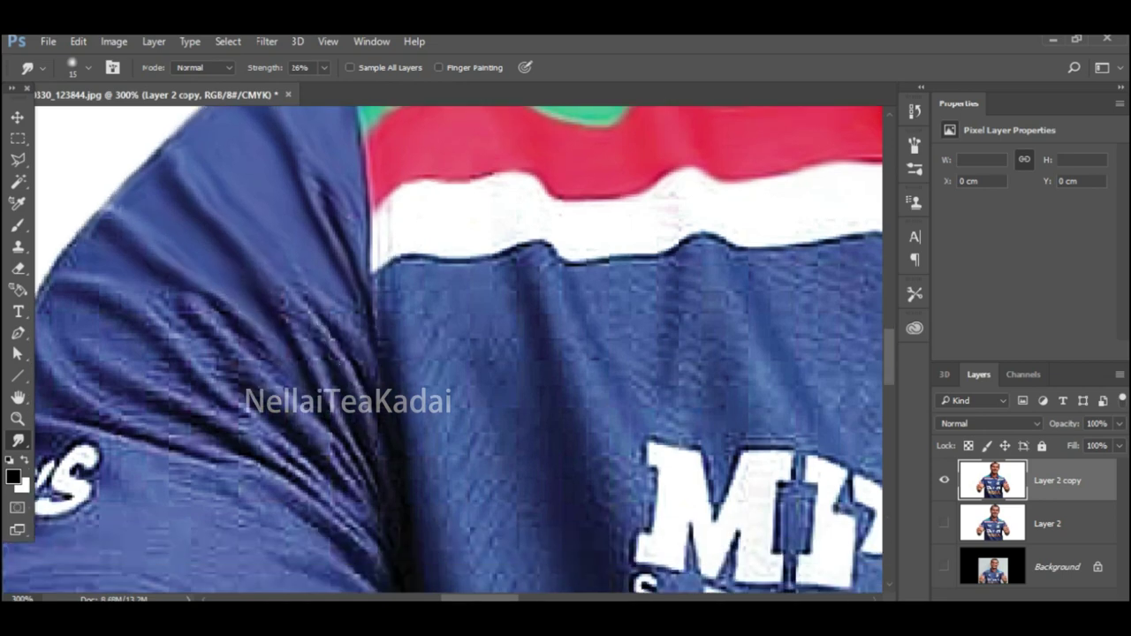
{"action": "scroll", "coordinate": [350, 424], "scroll_direction": "down", "scroll_amount": 1}
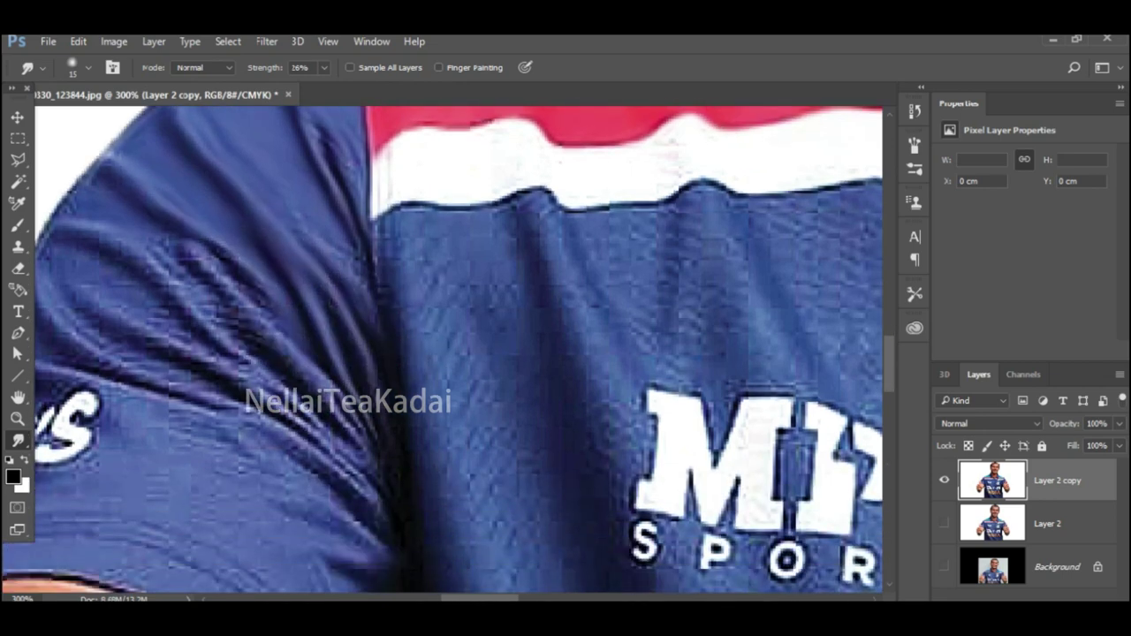
{"action": "scroll", "coordinate": [342, 212], "scroll_direction": "up", "scroll_amount": 2}
{"action": "scroll", "coordinate": [389, 340], "scroll_direction": "down", "scroll_amount": 1}
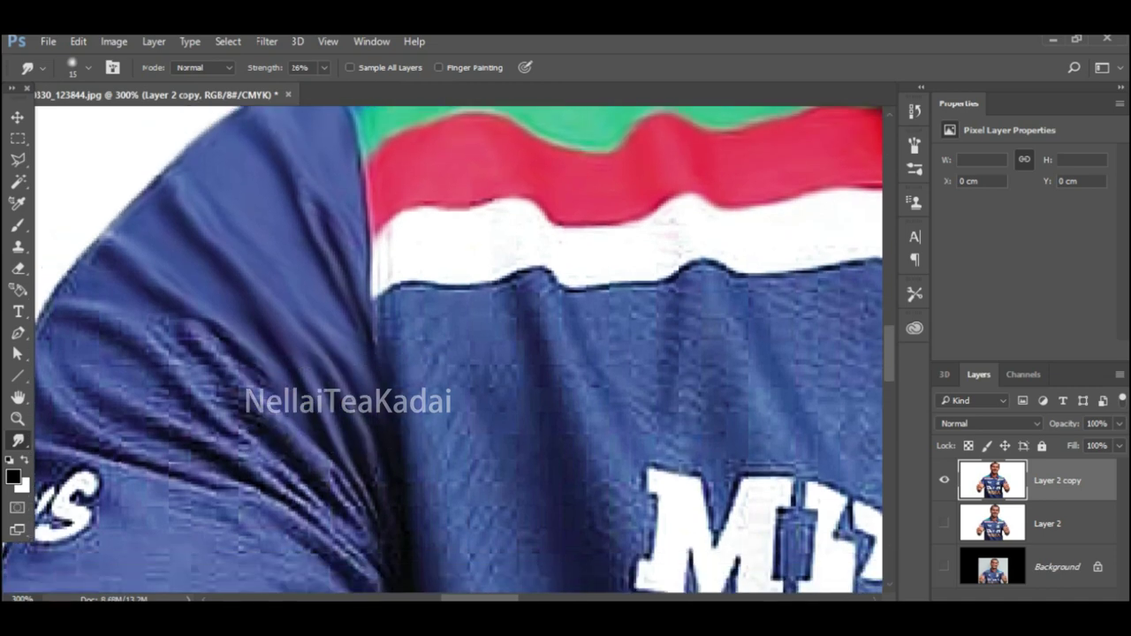
- Smudge the vertical chest fold beside the sleeve, from the white stripe down the shirt's side, using a brush up to 25 px
{"action": "key", "text": "bracketright"}
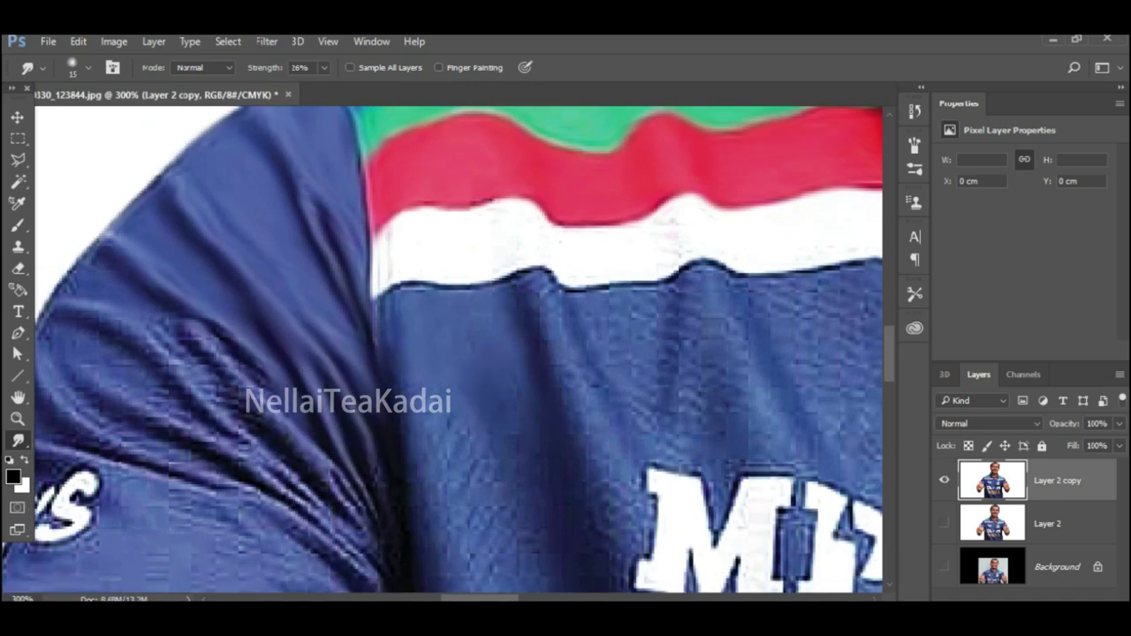
{"action": "scroll", "coordinate": [500, 279], "scroll_direction": "down", "scroll_amount": 3}
{"action": "scroll", "coordinate": [446, 349], "scroll_direction": "down", "scroll_amount": 2}
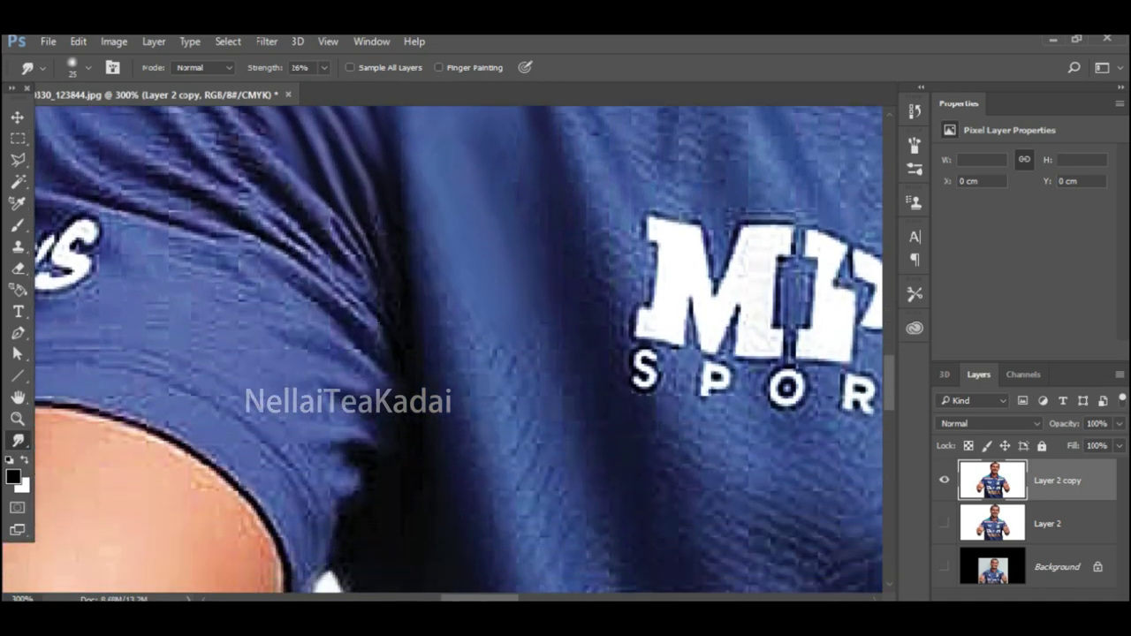
{"action": "scroll", "coordinate": [459, 349], "scroll_direction": "down", "scroll_amount": 2}
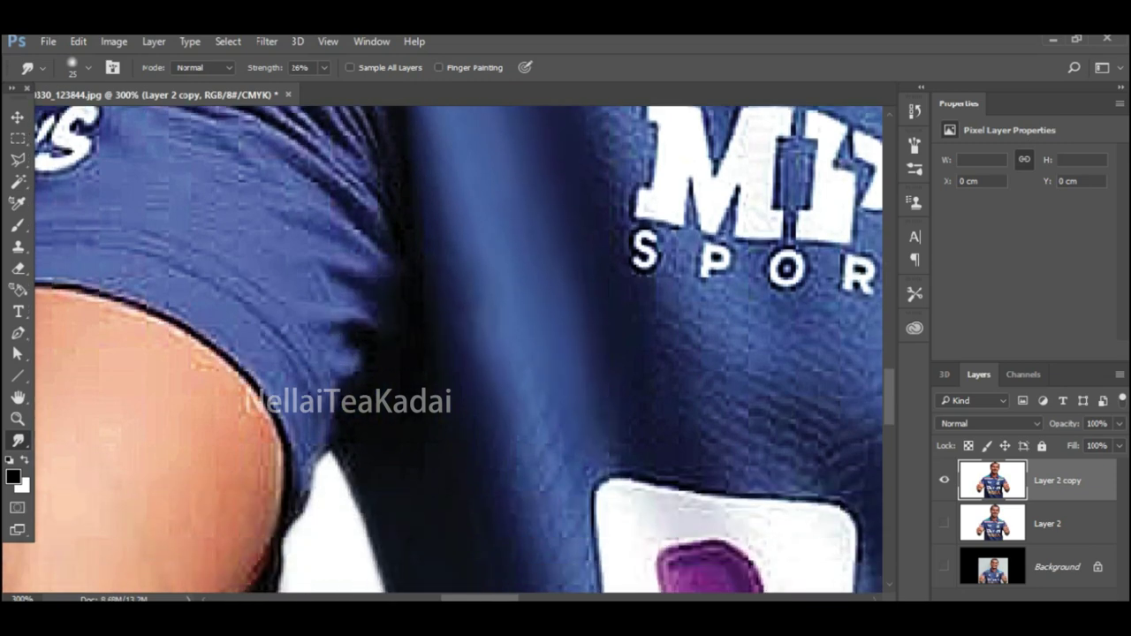
{"action": "scroll", "coordinate": [459, 349], "scroll_direction": "down", "scroll_amount": 3}
{"action": "scroll", "coordinate": [459, 349], "scroll_direction": "down", "scroll_amount": 1}
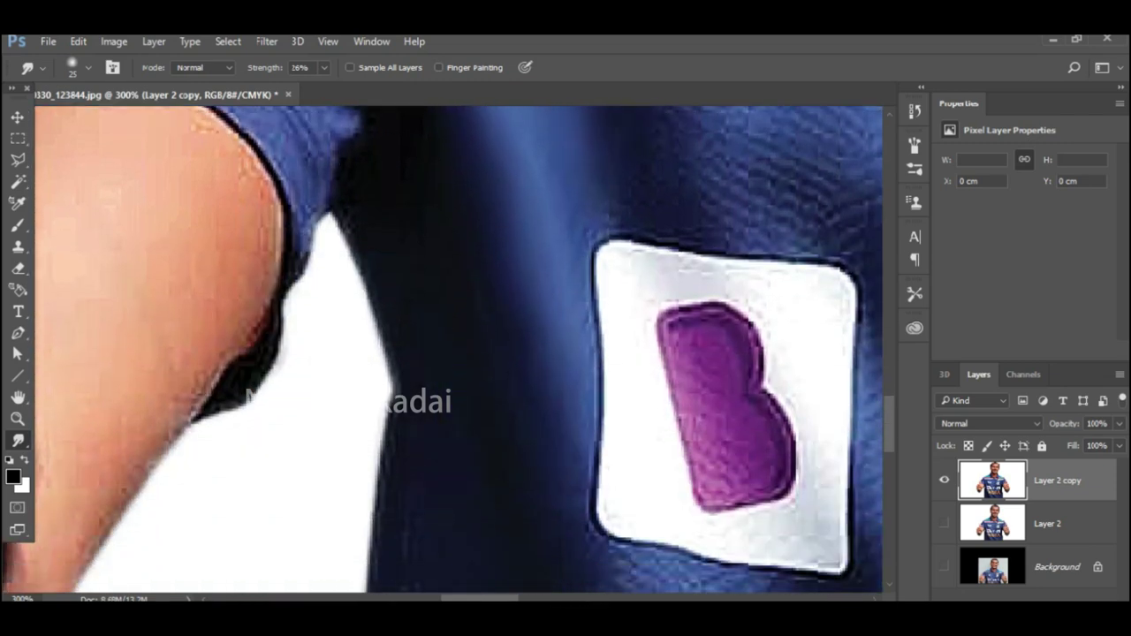
{"action": "scroll", "coordinate": [446, 349], "scroll_direction": "down", "scroll_amount": 2}
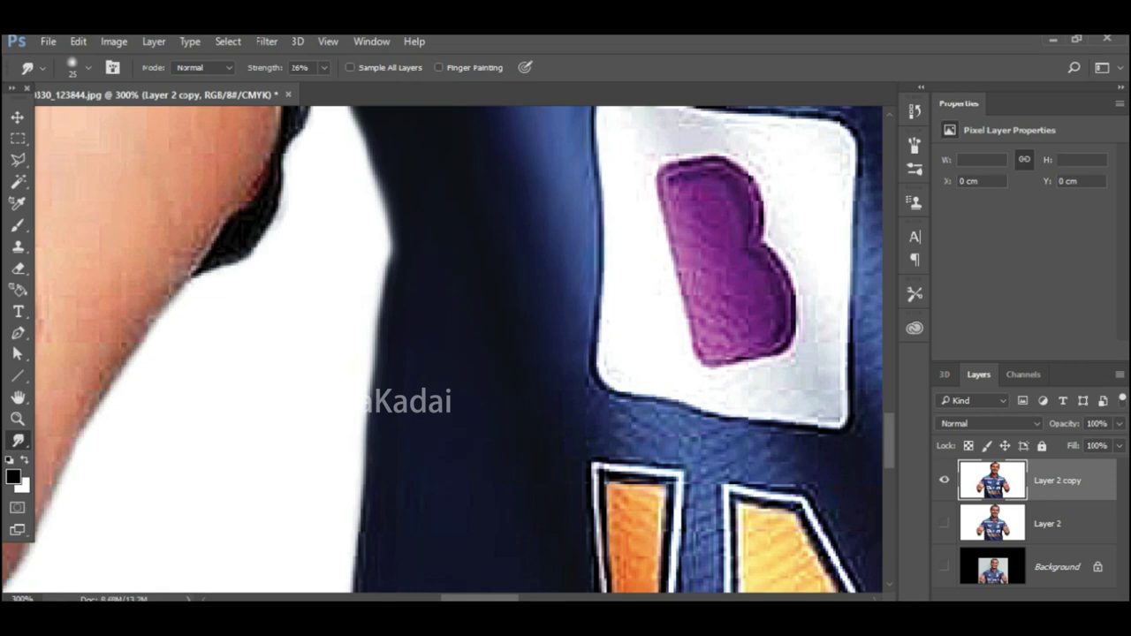
{"action": "scroll", "coordinate": [459, 349], "scroll_direction": "up", "scroll_amount": 9}
{"action": "key", "text": "bracketleft"}
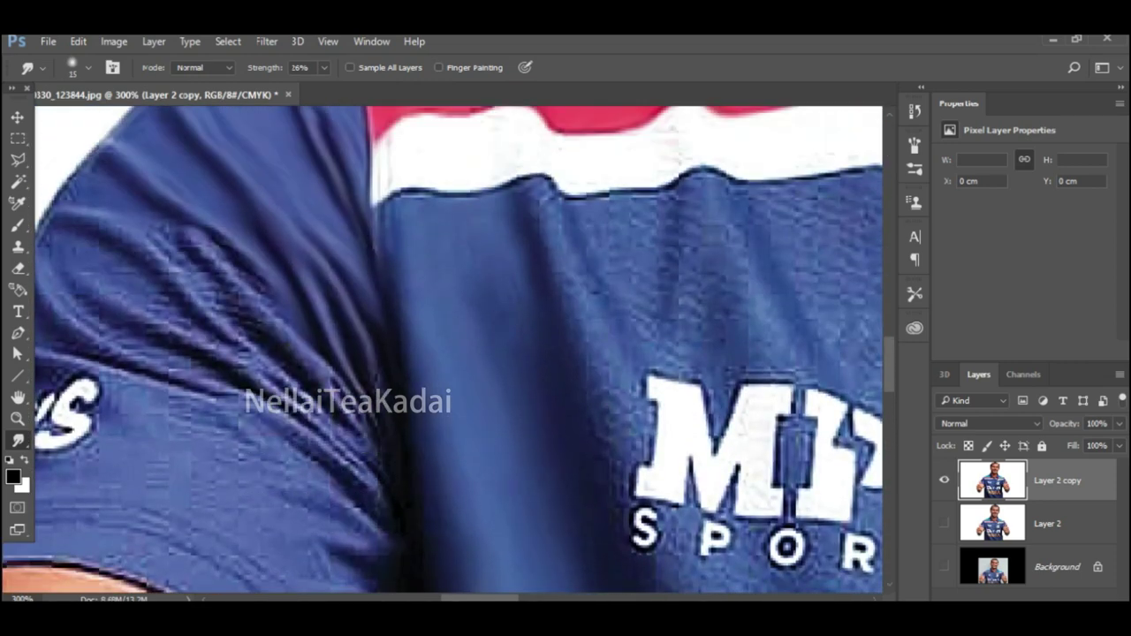
{"action": "scroll", "coordinate": [460, 348], "scroll_direction": "down", "scroll_amount": 4}
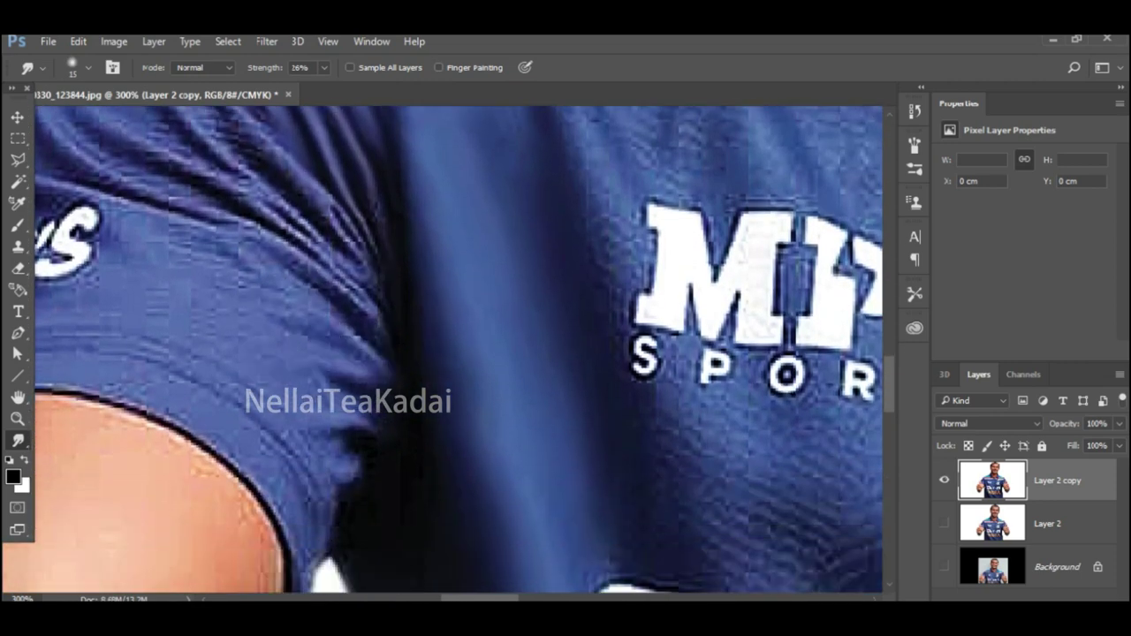
- Smudge the outer sleeve's edge and the creases across its middle with a 5 px brush
{"action": "key", "text": "bracketright"}
{"action": "scroll", "coordinate": [459, 349], "scroll_direction": "up", "scroll_amount": 4}
{"action": "scroll", "coordinate": [459, 349], "scroll_direction": "left", "scroll_amount": 3}
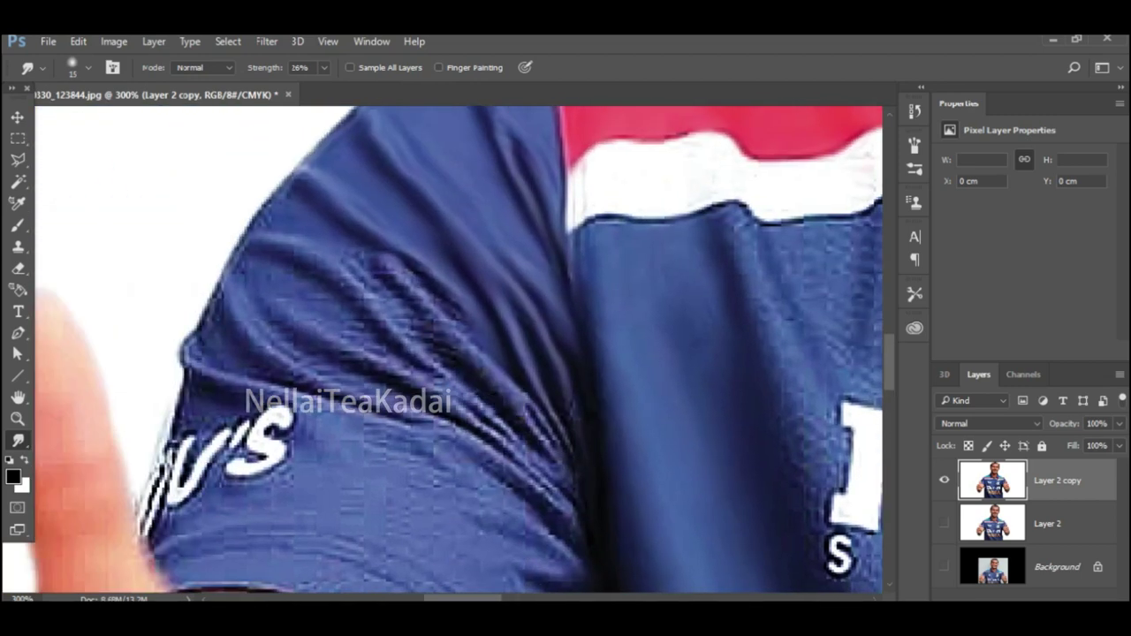
{"action": "key", "text": "bracketleft"}
{"action": "key", "text": "bracketleft"}
{"action": "key", "text": "bracketleft"}
{"action": "left_click_drag", "start_coordinate": [290, 193], "coordinate": [265, 250]}
{"action": "left_click_drag", "start_coordinate": [226, 302], "coordinate": [321, 360]}
{"action": "left_click_drag", "start_coordinate": [344, 288], "coordinate": [449, 341]}
{"action": "mouse_move", "coordinate": [422, 284]}
{"action": "left_mouse_down"}
{"action": "mouse_move", "coordinate": [477, 332]}
{"action": "mouse_move", "coordinate": [468, 356]}
{"action": "left_mouse_up"}
{"action": "scroll", "coordinate": [466, 355], "scroll_direction": "down", "scroll_amount": 1}
{"action": "scroll", "coordinate": [464, 349], "scroll_direction": "up", "scroll_amount": 1}
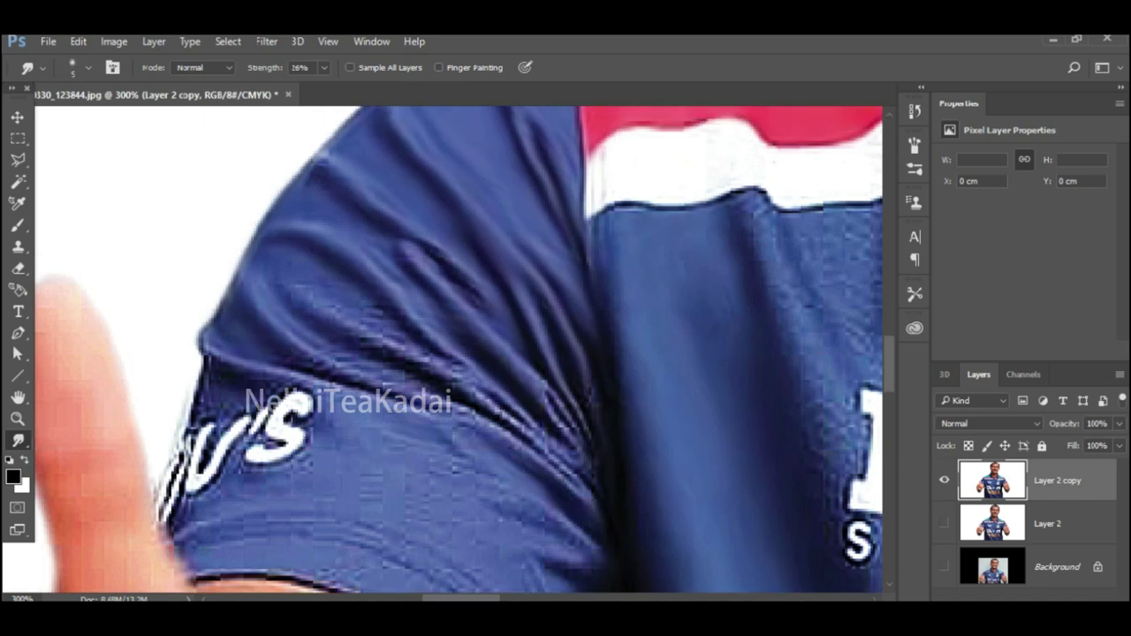
- Smudge the sleeve creases just above and beside the white lettering with slightly larger brush sizes
{"action": "key", "text": "bracketleft"}
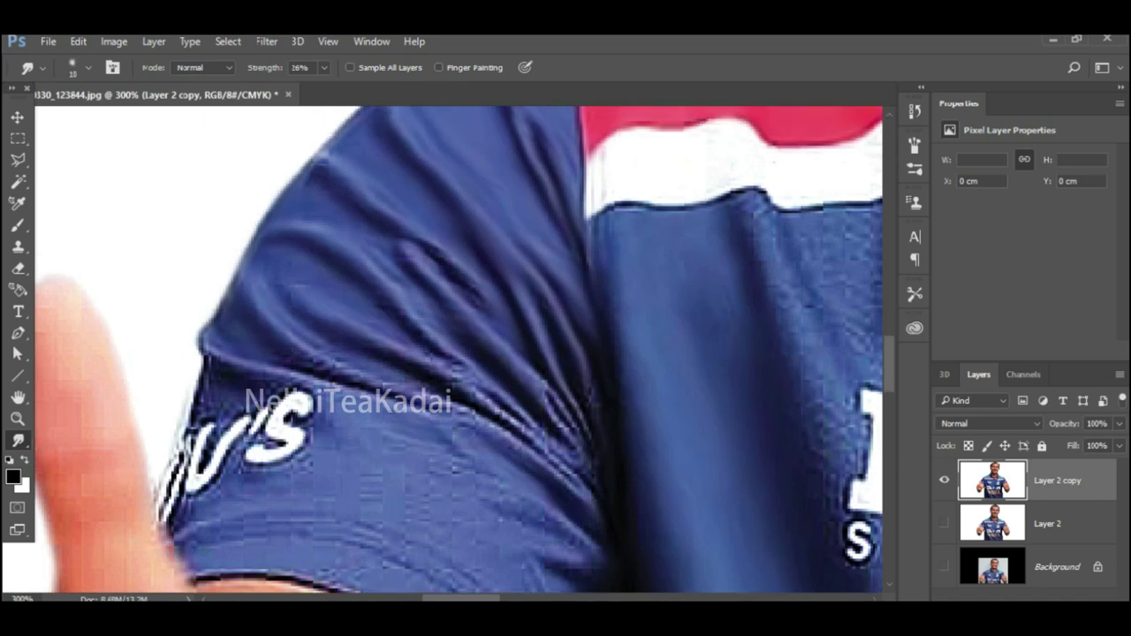
{"action": "left_click_drag", "start_coordinate": [341, 383], "coordinate": [406, 407]}
{"action": "key", "text": "bracketright"}
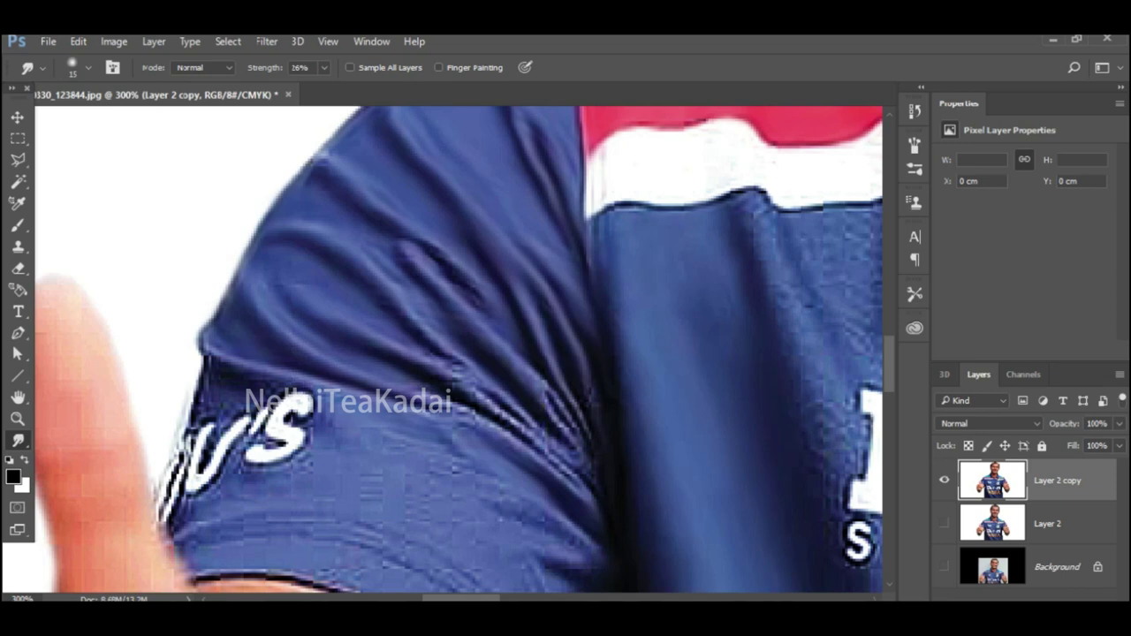
{"action": "scroll", "coordinate": [459, 349], "scroll_direction": "right", "scroll_amount": 3}
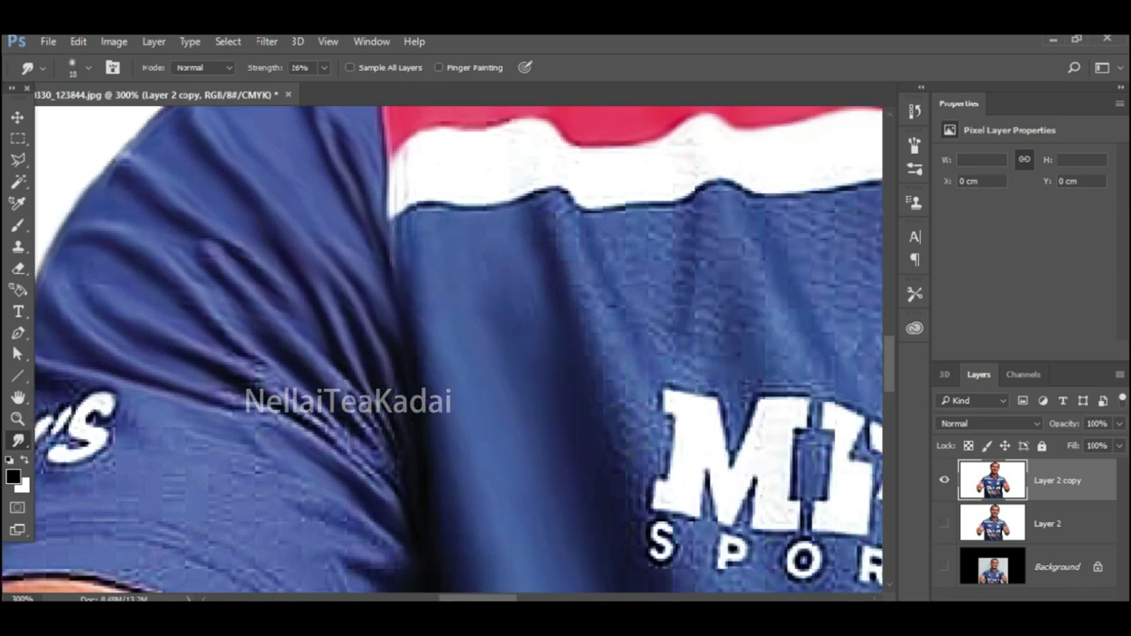
{"action": "scroll", "coordinate": [230, 323], "scroll_direction": "down", "scroll_amount": 2}
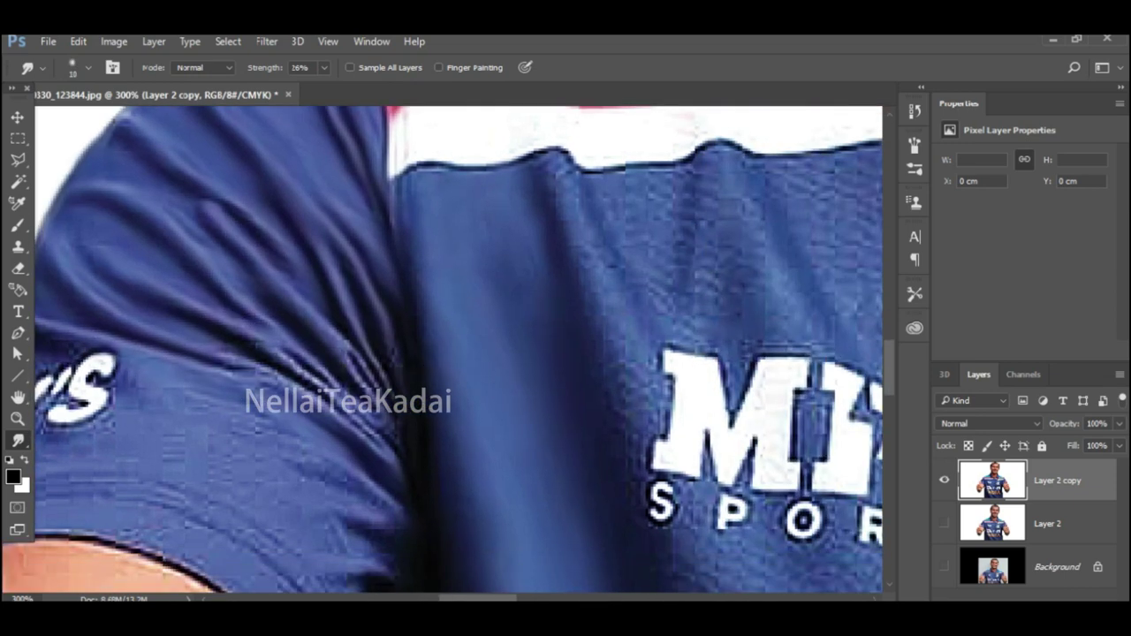
- Smudge the tight sleeve creases converging at the armpit into clean, smooth folds
{"action": "key", "text": "ctrl+space"}
{"action": "double_click", "coordinate": [326, 367]}
{"action": "left_click_drag", "start_coordinate": [272, 357], "coordinate": [394, 439]}
{"action": "left_click_drag", "start_coordinate": [368, 342], "coordinate": [410, 408]}
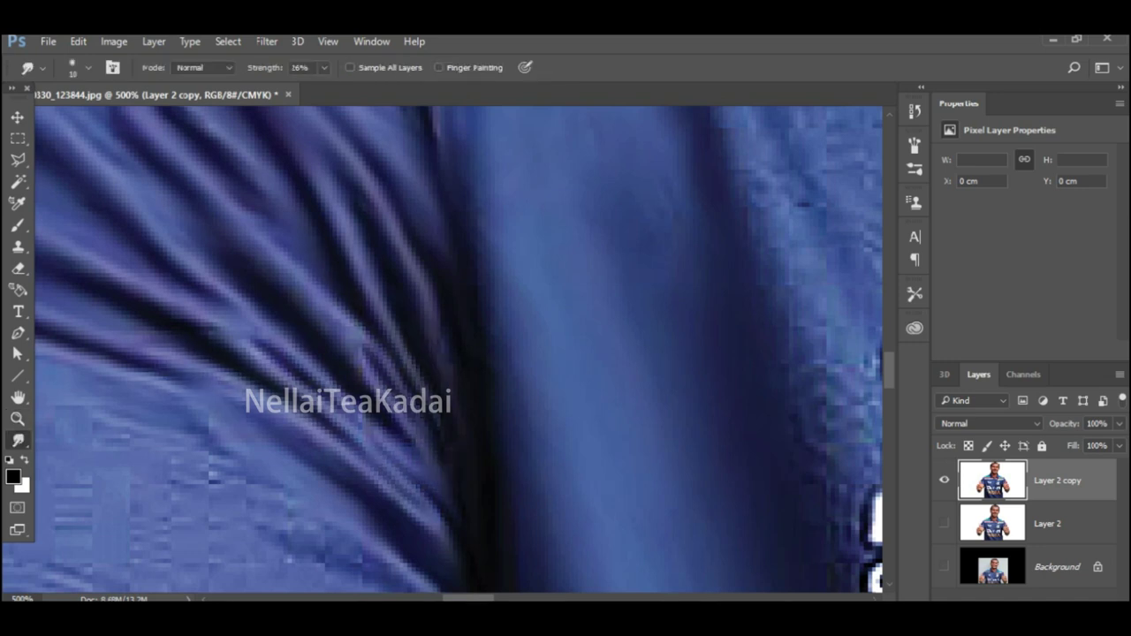
{"action": "scroll", "coordinate": [355, 304], "scroll_direction": "up", "scroll_amount": 2}
- Smudge the plain lower sleeve fabric between the white lettering and the armpit with a 20 px brush
{"action": "key", "text": "alt+space"}
{"action": "left_click", "coordinate": [358, 309], "text": "alt"}
{"action": "left_click", "coordinate": [358, 309], "text": "alt"}
{"action": "left_click", "coordinate": [358, 309], "text": "alt"}
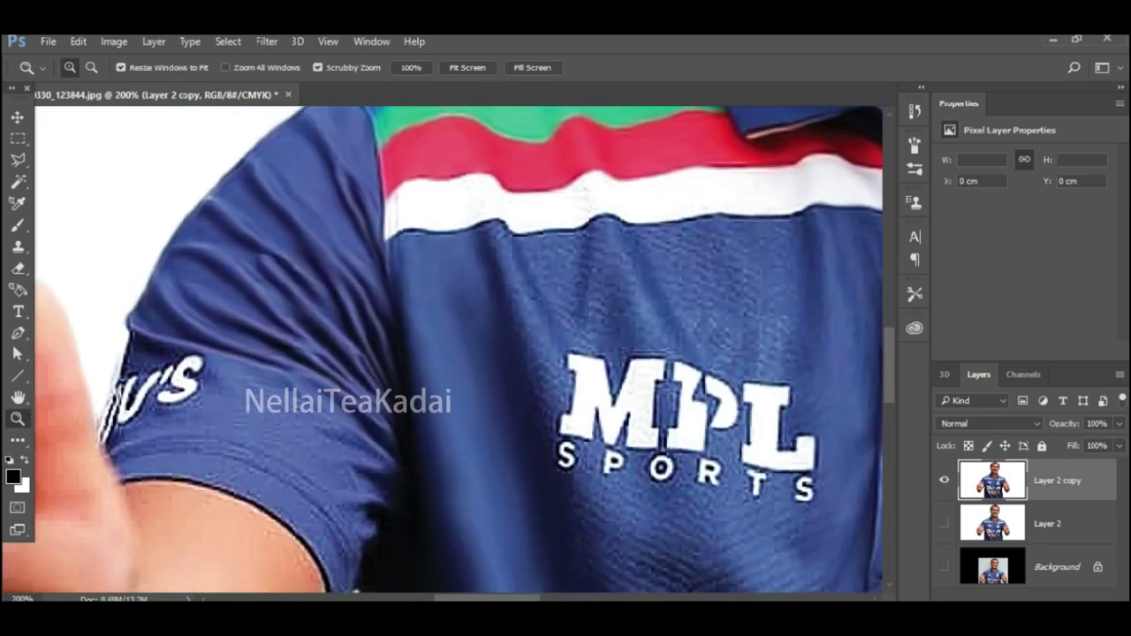
{"action": "left_click_drag", "start_coordinate": [297, 411], "coordinate": [397, 376]}
{"action": "left_click", "coordinate": [398, 375], "text": "ctrl"}
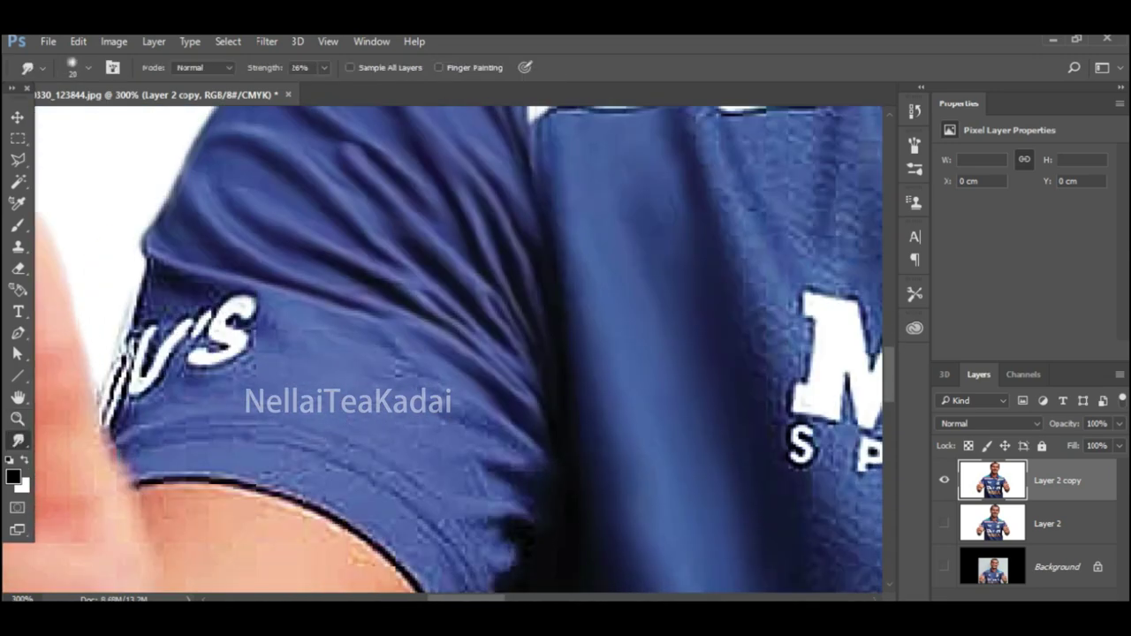
- Smudge the sleeve's armpit creases and the stitched hem band along its lower edge with a 15 px brush
{"action": "key", "text": "bracketleft"}
{"action": "key", "text": "bracketright"}
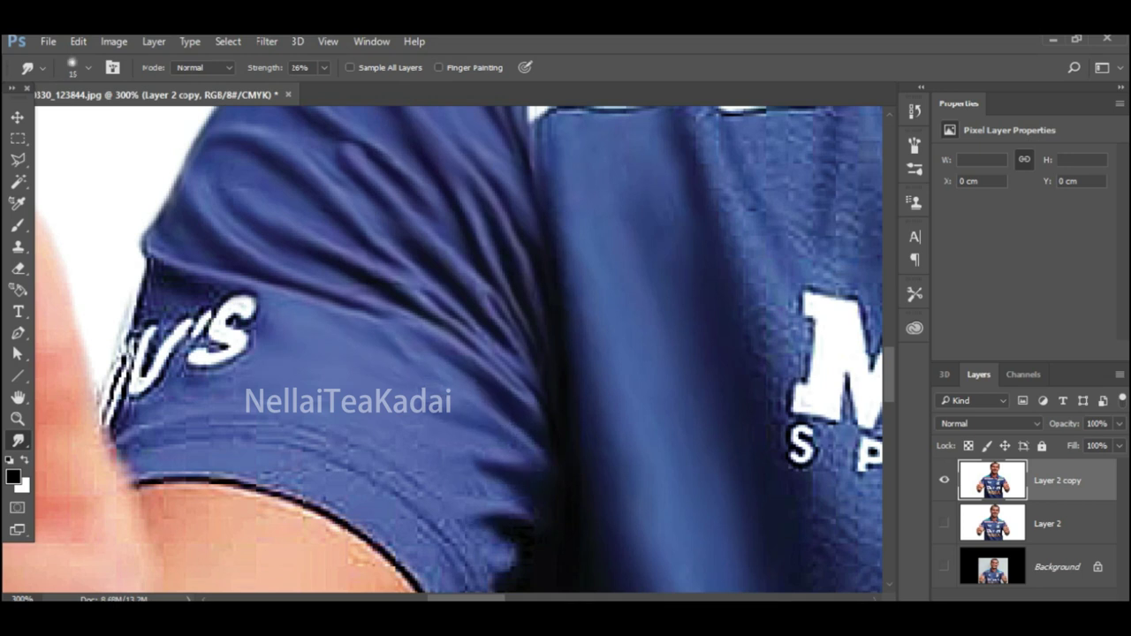
{"action": "scroll", "coordinate": [460, 349], "scroll_direction": "down", "scroll_amount": 5}
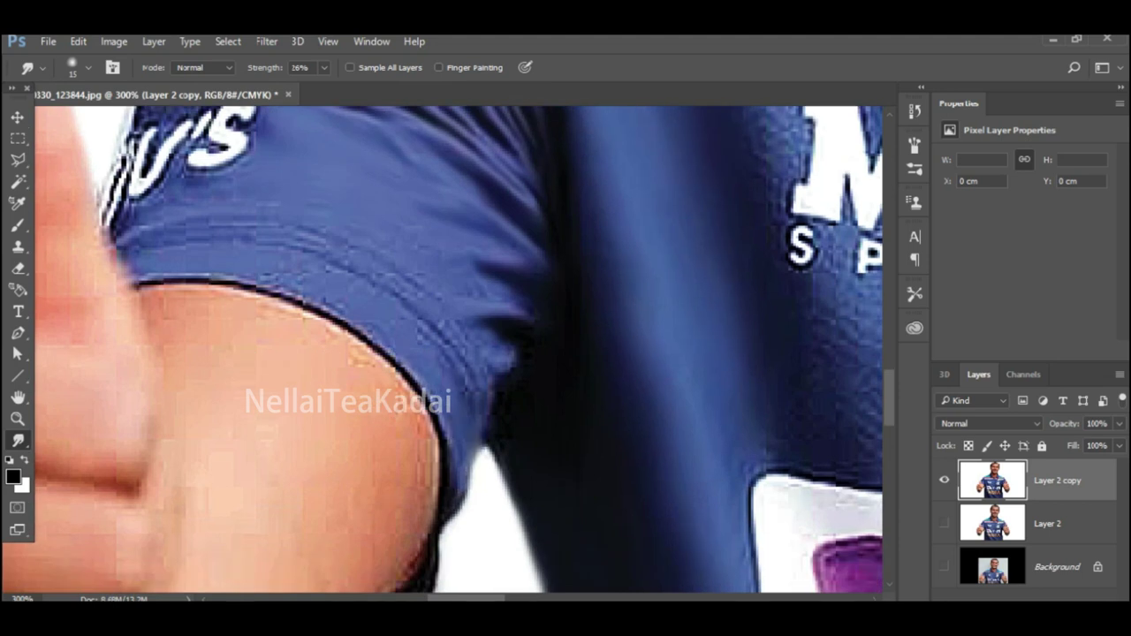
{"action": "scroll", "coordinate": [459, 348], "scroll_direction": "up", "scroll_amount": 1}
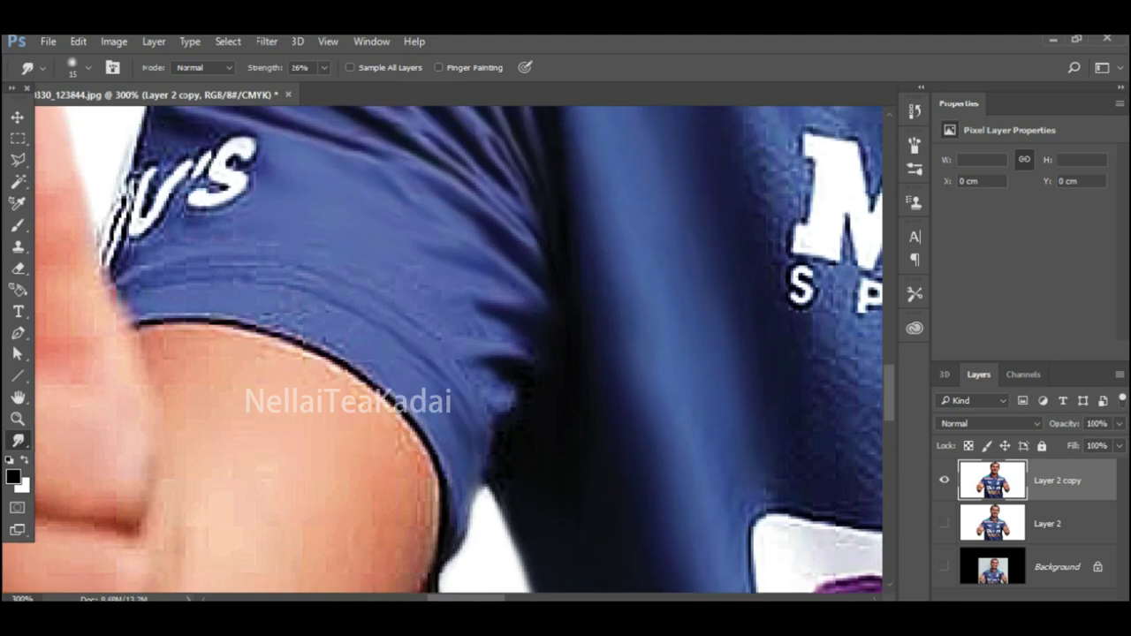
{"action": "left_click_drag", "start_coordinate": [211, 312], "coordinate": [275, 316]}
{"action": "scroll", "coordinate": [368, 375], "scroll_direction": "down", "scroll_amount": 1}
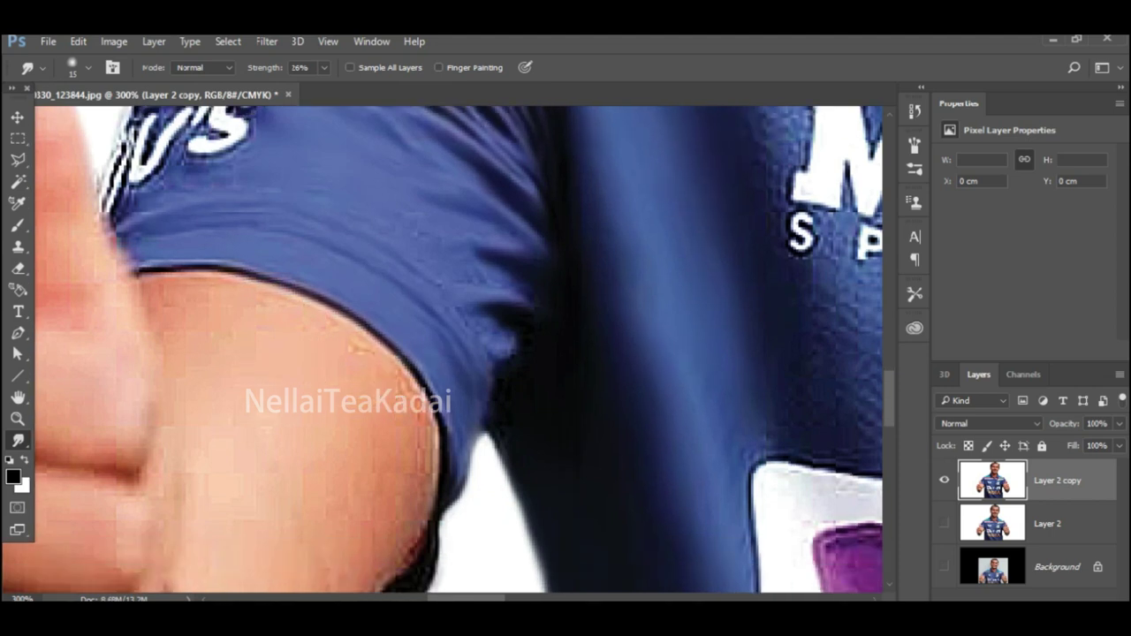
- Smudge the upper arm's skin below the sleeve and the arm's edge with a 20 px and then smaller brush
{"action": "scroll", "coordinate": [436, 415], "scroll_direction": "down", "scroll_amount": 1}
{"action": "key", "text": "]"}
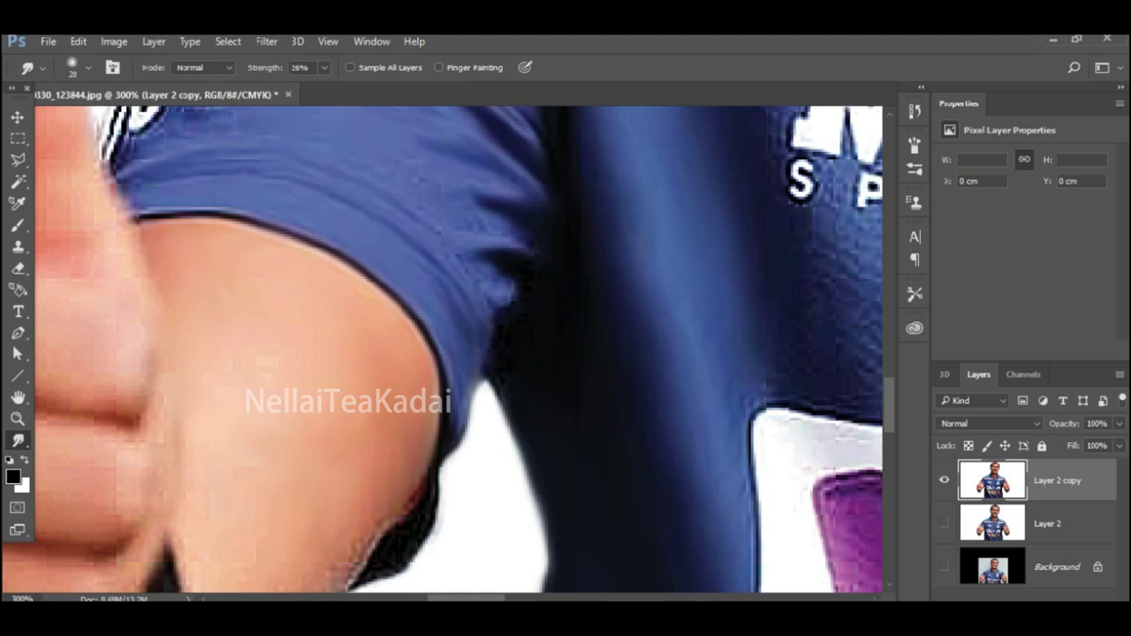
{"action": "scroll", "coordinate": [458, 349], "scroll_direction": "down", "scroll_amount": 3}
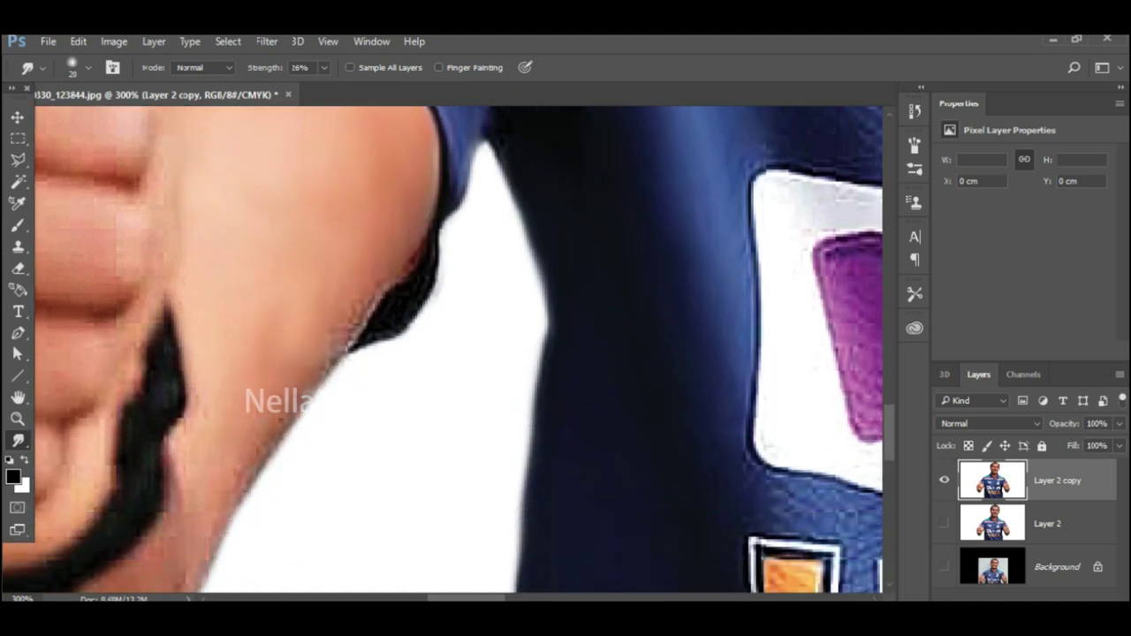
{"action": "left_click_drag", "start_coordinate": [235, 518], "coordinate": [456, 212]}
{"action": "key", "text": "["}
{"action": "key", "text": "["}
{"action": "left_click_drag", "start_coordinate": [435, 265], "coordinate": [366, 341]}
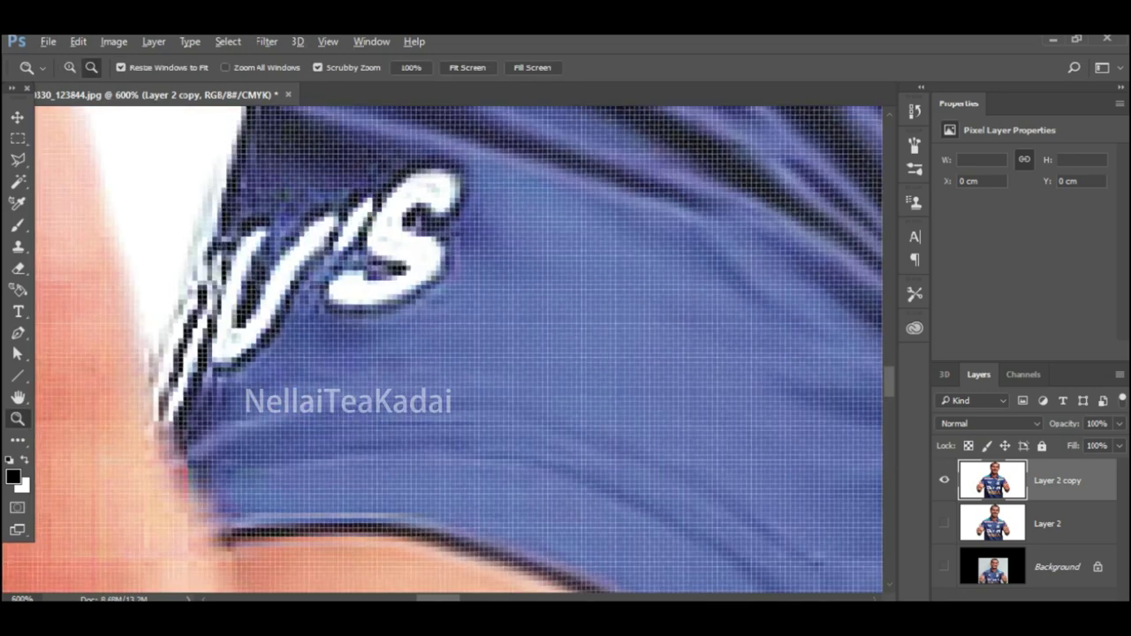
- Smudge the dark sleeve fabric above and around the white sleeve lettering with a much smaller brush
{"action": "left_click", "coordinate": [265, 373], "text": "alt"}
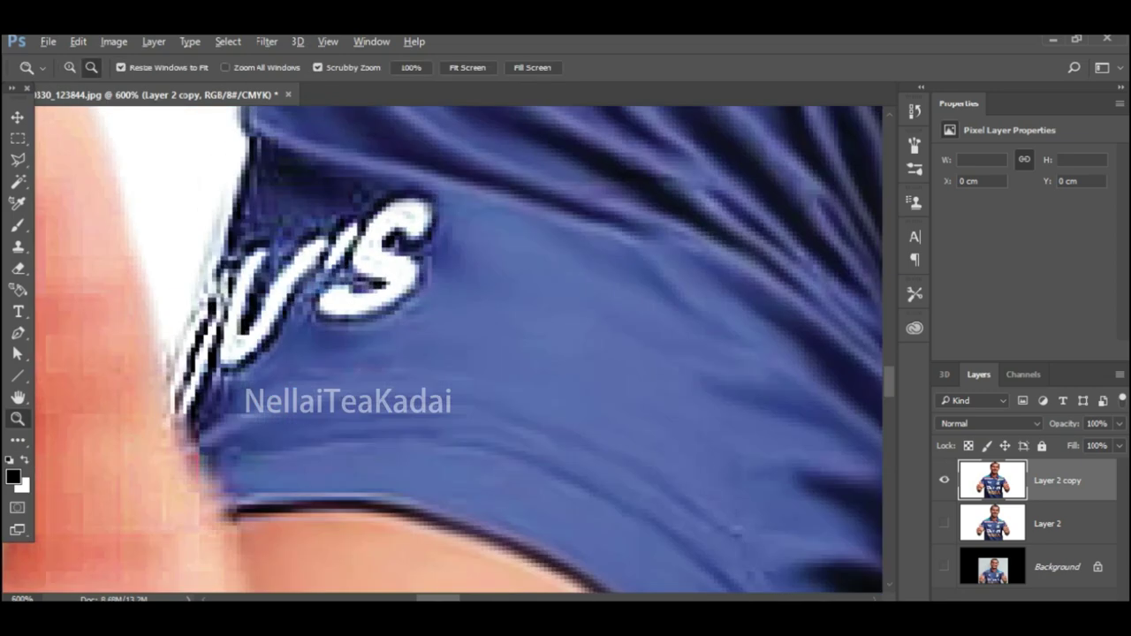
{"action": "key", "text": "["}
{"action": "key", "text": "["}
{"action": "key", "text": "["}
{"action": "key", "text": "["}
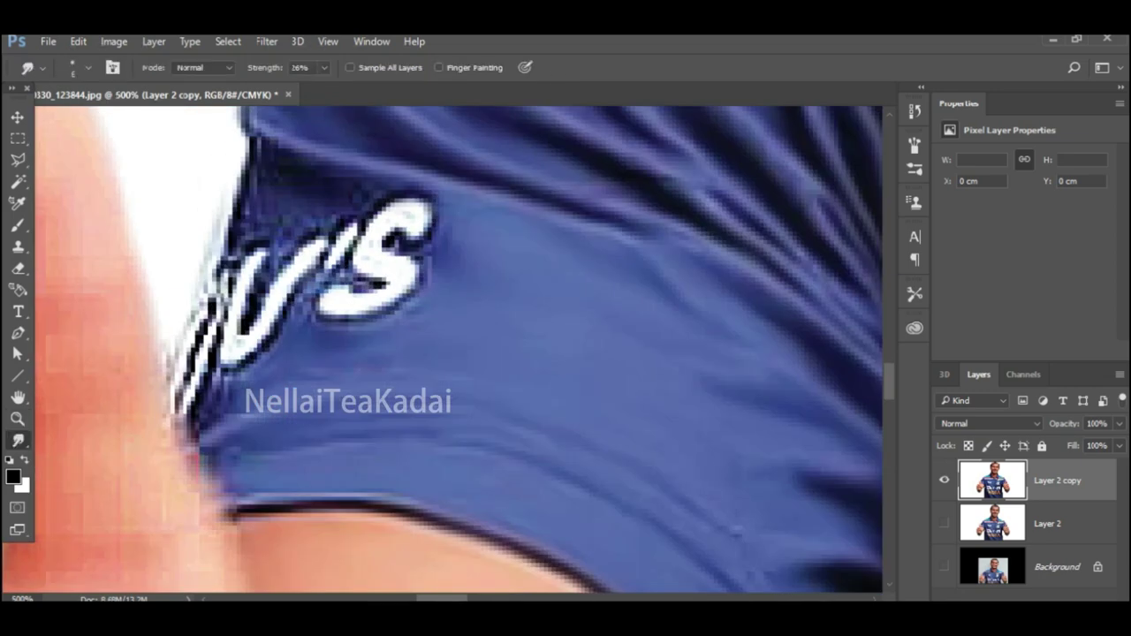
{"action": "mouse_move", "coordinate": [247, 237]}
{"action": "left_mouse_down"}
{"action": "mouse_move", "coordinate": [254, 184]}
{"action": "mouse_move", "coordinate": [281, 143]}
{"action": "left_mouse_up"}
{"action": "left_click_drag", "start_coordinate": [287, 244], "coordinate": [247, 307]}
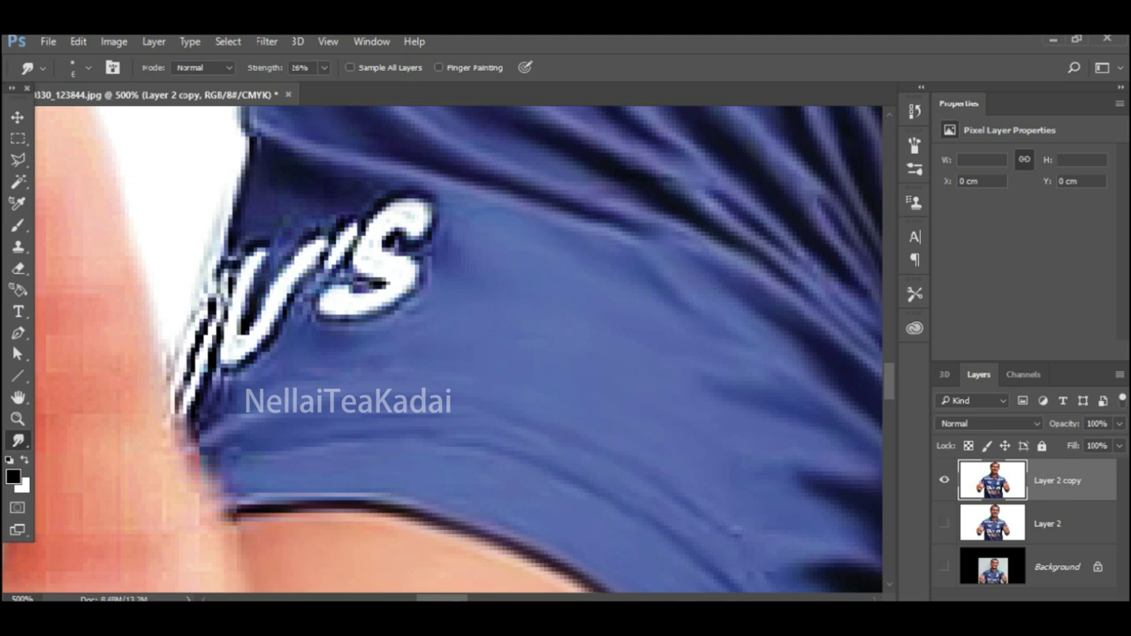
{"action": "left_click_drag", "start_coordinate": [314, 292], "coordinate": [310, 317]}
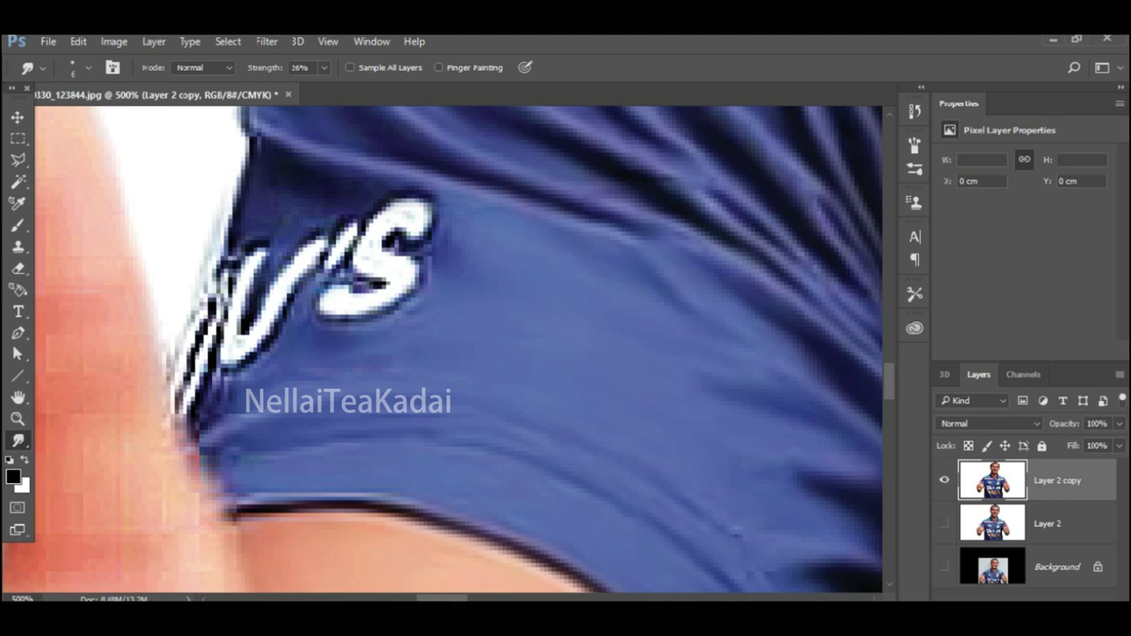
- Smudge the outlines of the white sleeve letters into clean, smooth strokes
{"action": "mouse_move", "coordinate": [194, 452]}
{"action": "left_mouse_down"}
{"action": "mouse_move", "coordinate": [215, 270]}
{"action": "mouse_move", "coordinate": [195, 384]}
{"action": "mouse_move", "coordinate": [219, 290]}
{"action": "left_mouse_up"}
{"action": "mouse_move", "coordinate": [262, 251]}
{"action": "left_mouse_down"}
{"action": "mouse_move", "coordinate": [247, 316]}
{"action": "mouse_move", "coordinate": [317, 240]}
{"action": "mouse_move", "coordinate": [210, 380]}
{"action": "mouse_move", "coordinate": [258, 245]}
{"action": "mouse_move", "coordinate": [271, 250]}
{"action": "left_mouse_up"}
{"action": "mouse_move", "coordinate": [356, 254]}
{"action": "left_mouse_down"}
{"action": "mouse_move", "coordinate": [385, 208]}
{"action": "mouse_move", "coordinate": [430, 261]}
{"action": "mouse_move", "coordinate": [390, 244]}
{"action": "mouse_move", "coordinate": [414, 295]}
{"action": "left_mouse_up"}
{"action": "left_click_drag", "start_coordinate": [411, 251], "coordinate": [389, 239]}
{"action": "left_click_drag", "start_coordinate": [401, 298], "coordinate": [357, 311]}
{"action": "left_click_drag", "start_coordinate": [362, 260], "coordinate": [320, 309]}
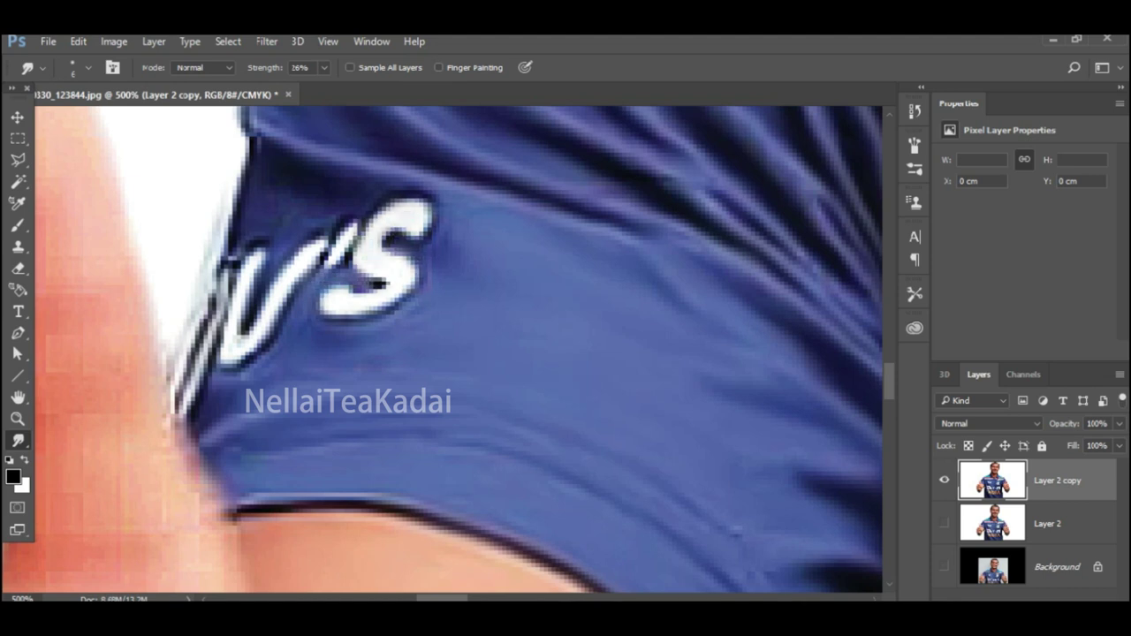
- Smudge the sleeve's outer edge beside the white lettering and the partly hidden letter strokes there
{"action": "scroll", "coordinate": [376, 402], "scroll_direction": "up", "scroll_amount": 3}
{"action": "left_click_drag", "start_coordinate": [251, 226], "coordinate": [240, 269]}
{"action": "left_click_drag", "start_coordinate": [232, 323], "coordinate": [225, 352]}
{"action": "scroll", "coordinate": [459, 349], "scroll_direction": "down", "scroll_amount": 3}
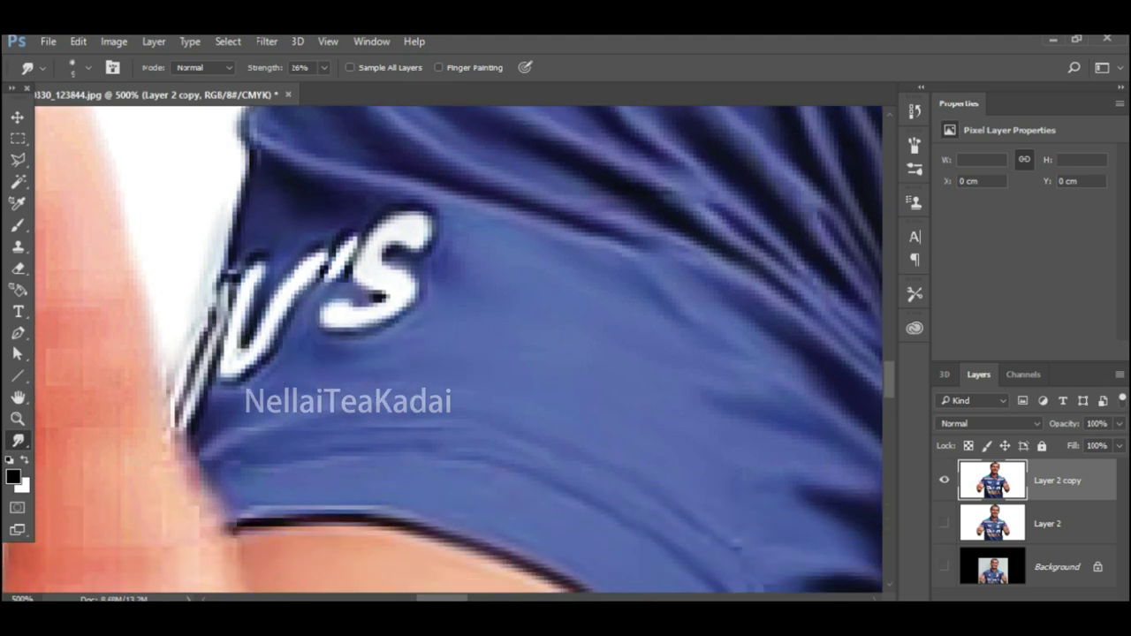
- Smudge the textured blue chest fabric between the white stripe and the MPL lettering with a 20 px brush
{"action": "scroll", "coordinate": [464, 349], "scroll_direction": "down", "scroll_amount": 1}
{"action": "scroll", "coordinate": [463, 349], "scroll_direction": "down", "scroll_amount": 4}
{"action": "key", "text": "z"}
{"action": "left_click", "coordinate": [565, 274], "text": "alt"}
{"action": "left_click", "coordinate": [565, 275], "text": "alt"}
{"action": "left_click", "coordinate": [745, 144]}
{"action": "left_click", "coordinate": [735, 269]}
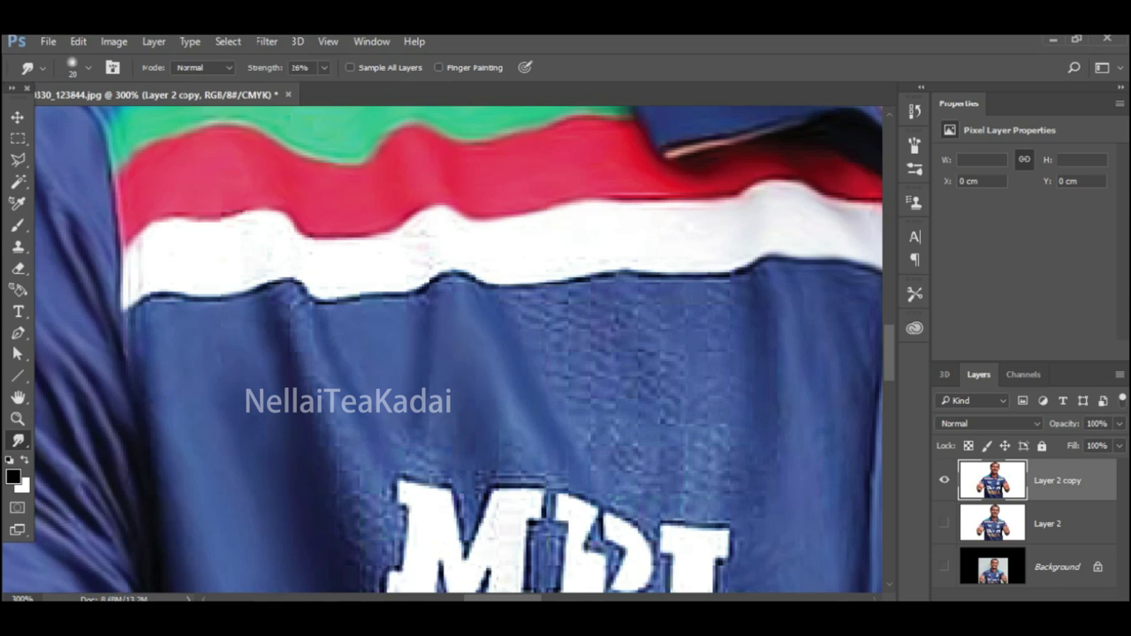
{"action": "scroll", "coordinate": [460, 354], "scroll_direction": "down", "scroll_amount": 2}
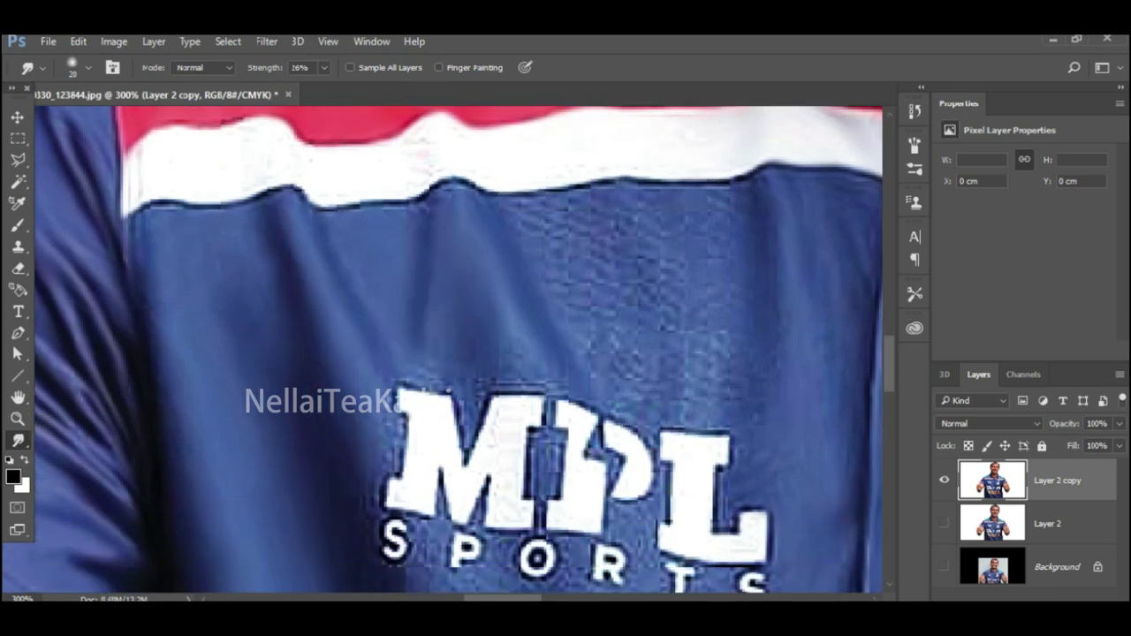
{"action": "mouse_move", "coordinate": [543, 212]}
{"action": "left_mouse_down"}
{"action": "mouse_move", "coordinate": [583, 304]}
{"action": "mouse_move", "coordinate": [610, 270]}
{"action": "mouse_move", "coordinate": [711, 344]}
{"action": "left_mouse_up"}
{"action": "scroll", "coordinate": [459, 354], "scroll_direction": "down", "scroll_amount": 2}
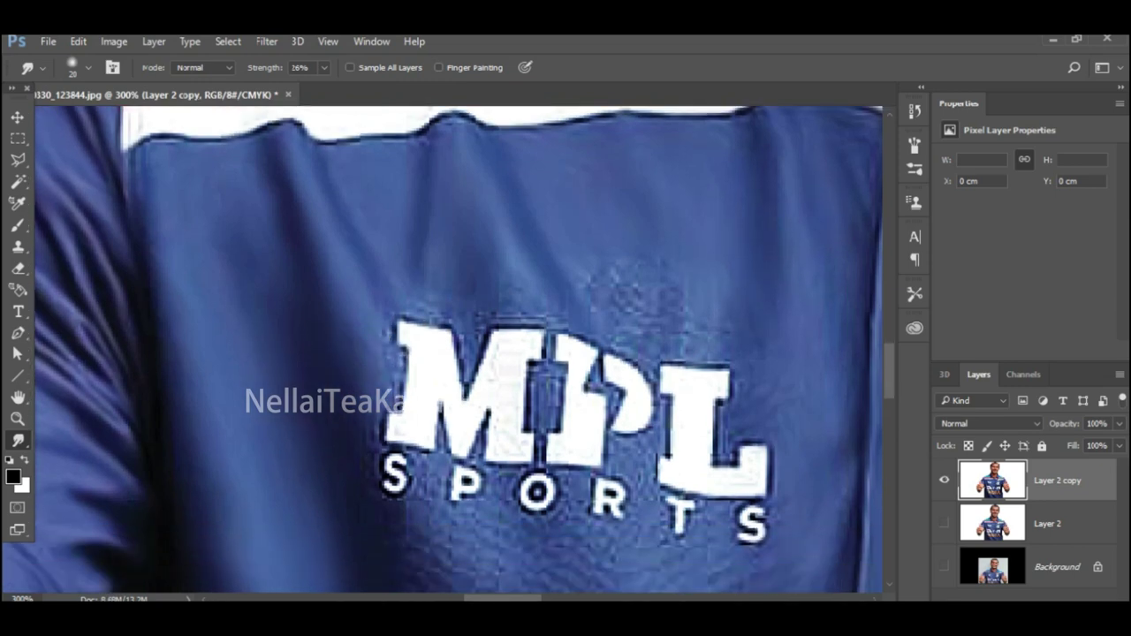
- Smudge the blue fabric around the MPL SPORTS lettering and down to the BYJU'S logo with 20 and 25 px brushes
{"action": "scroll", "coordinate": [459, 353], "scroll_direction": "down", "scroll_amount": 5}
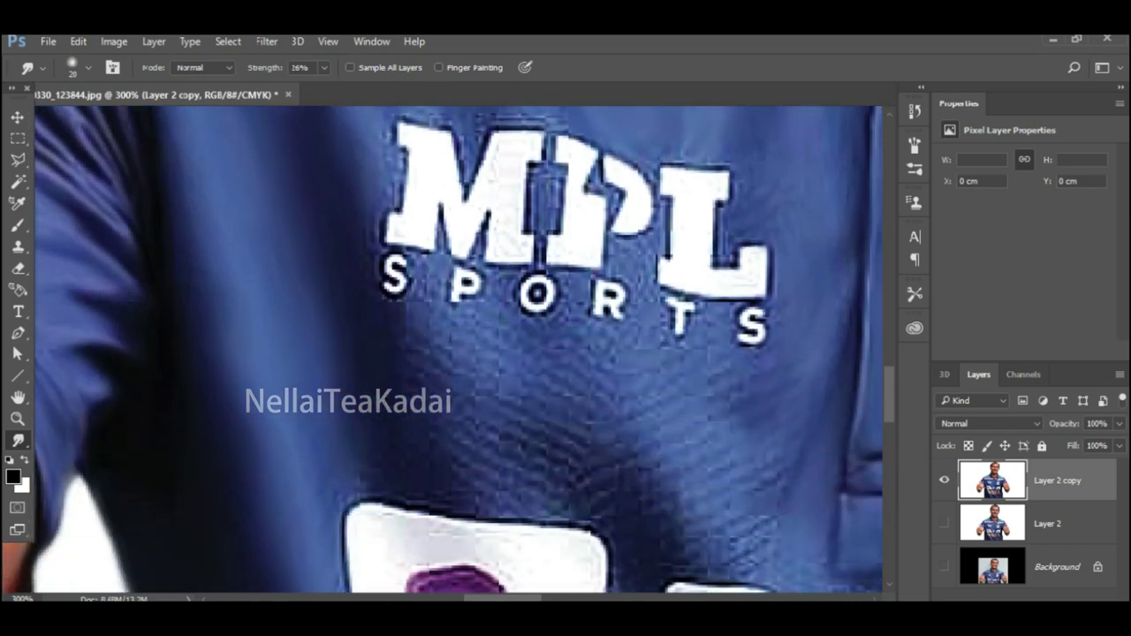
{"action": "scroll", "coordinate": [459, 354], "scroll_direction": "down", "scroll_amount": 1}
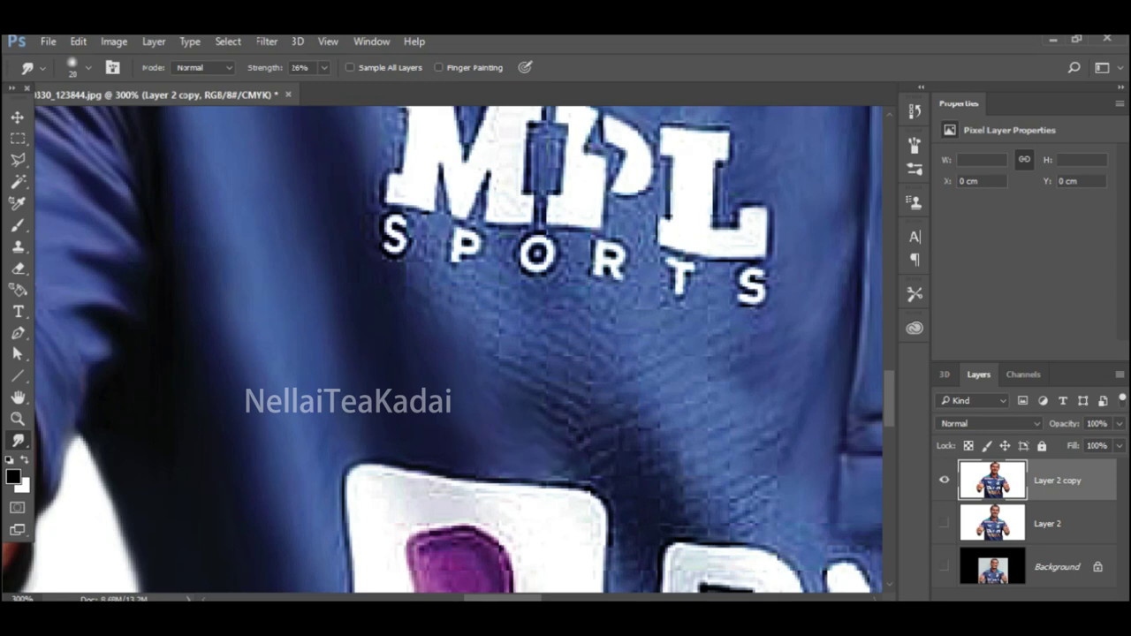
{"action": "scroll", "coordinate": [460, 354], "scroll_direction": "down", "scroll_amount": 4}
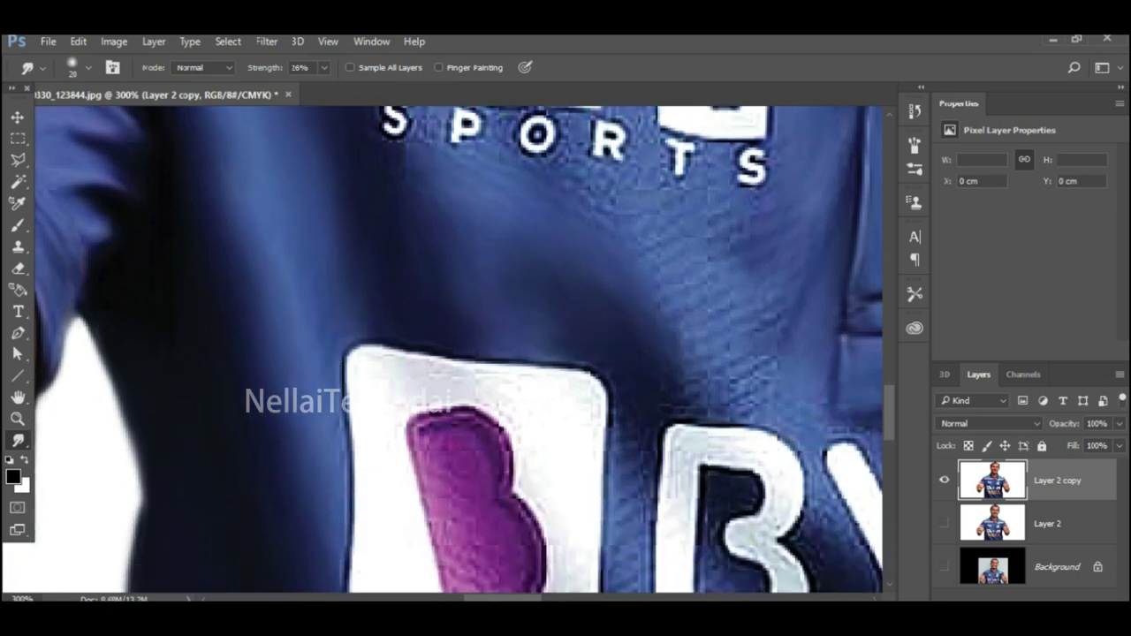
{"action": "scroll", "coordinate": [459, 353], "scroll_direction": "down", "scroll_amount": 2}
{"action": "scroll", "coordinate": [460, 353], "scroll_direction": "up", "scroll_amount": 4}
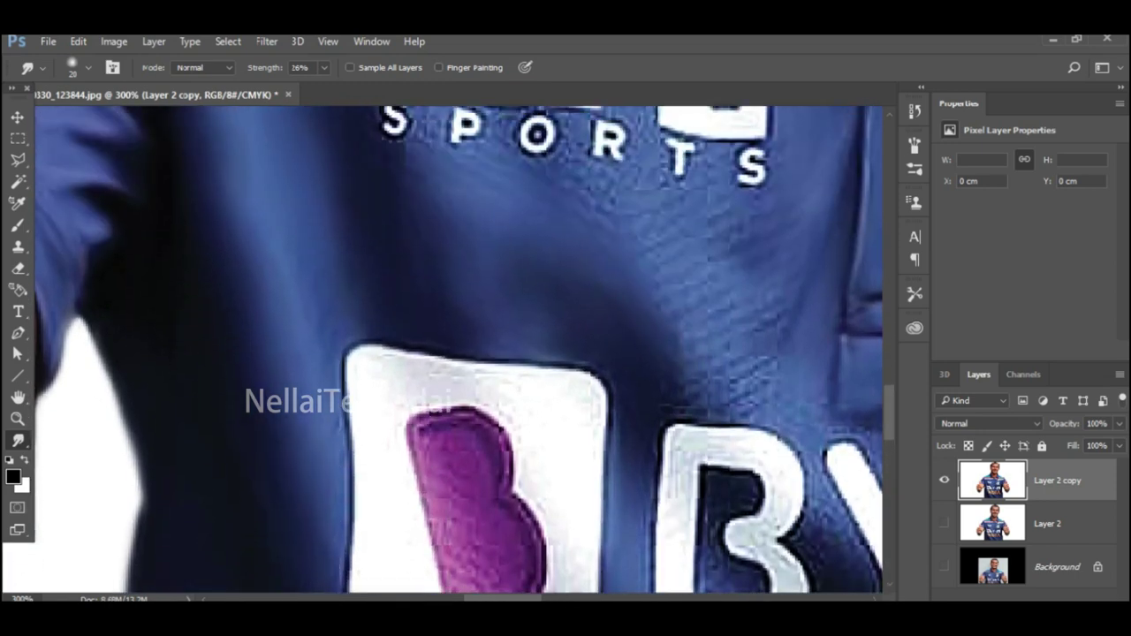
{"action": "scroll", "coordinate": [459, 353], "scroll_direction": "down", "scroll_amount": 1}
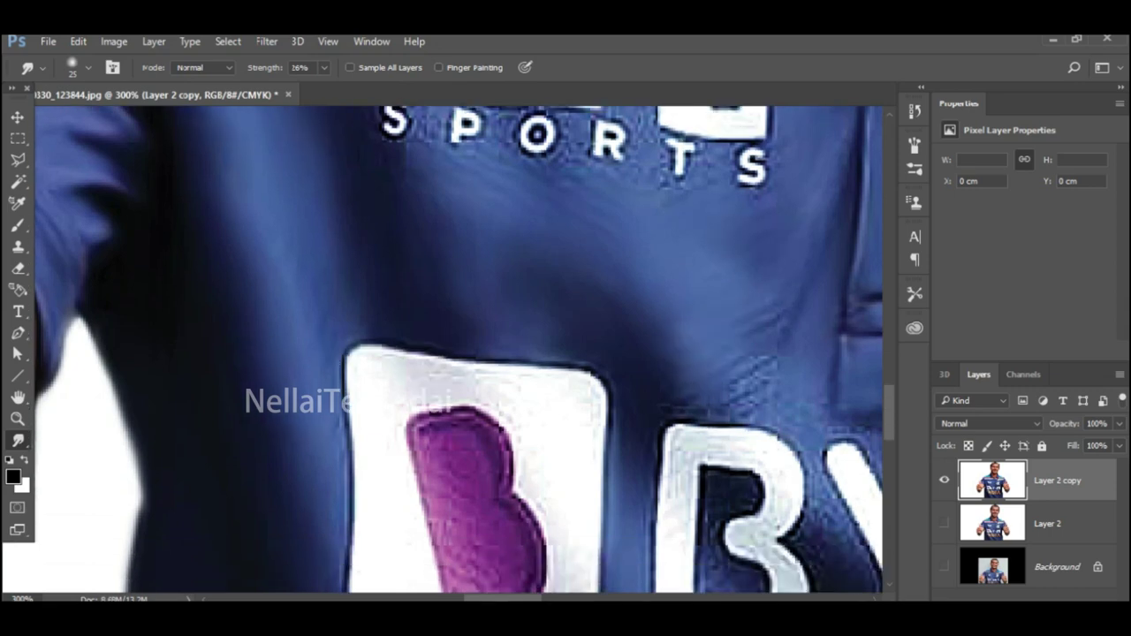
{"action": "scroll", "coordinate": [459, 349], "scroll_direction": "up", "scroll_amount": 8}
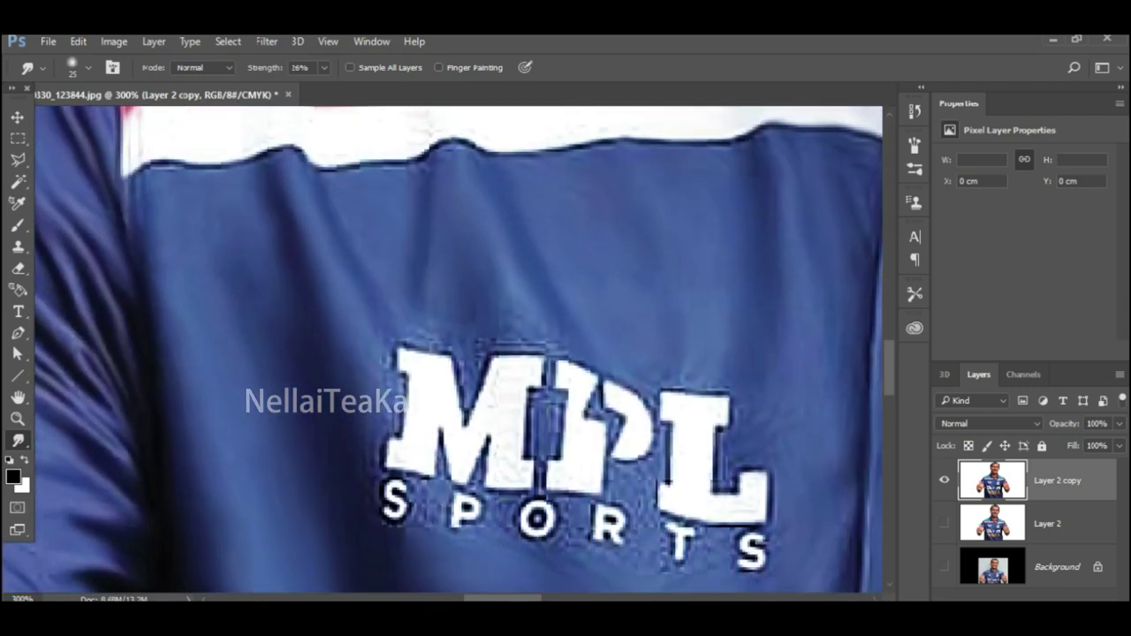
- Smudge the purple B emblem inside the white BYJU'S badge with a 25 px brush
{"action": "scroll", "coordinate": [460, 349], "scroll_direction": "down", "scroll_amount": 12}
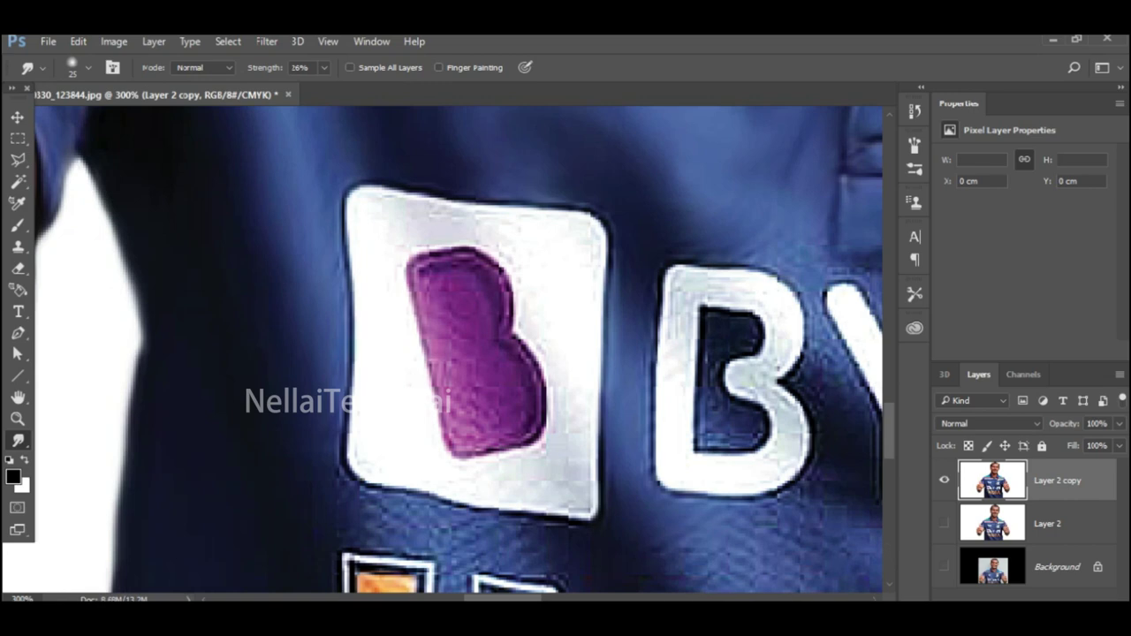
{"action": "left_click_drag", "start_coordinate": [433, 350], "coordinate": [475, 415]}
{"action": "left_click_drag", "start_coordinate": [459, 277], "coordinate": [482, 302]}
{"action": "left_click_drag", "start_coordinate": [490, 441], "coordinate": [447, 428]}
{"action": "left_click_drag", "start_coordinate": [441, 309], "coordinate": [433, 281]}
- Smudge the textured orange fills of the letters N and I in the INDIA lettering
{"action": "scroll", "coordinate": [460, 349], "scroll_direction": "down", "scroll_amount": 8}
{"action": "key", "text": "bracketleft"}
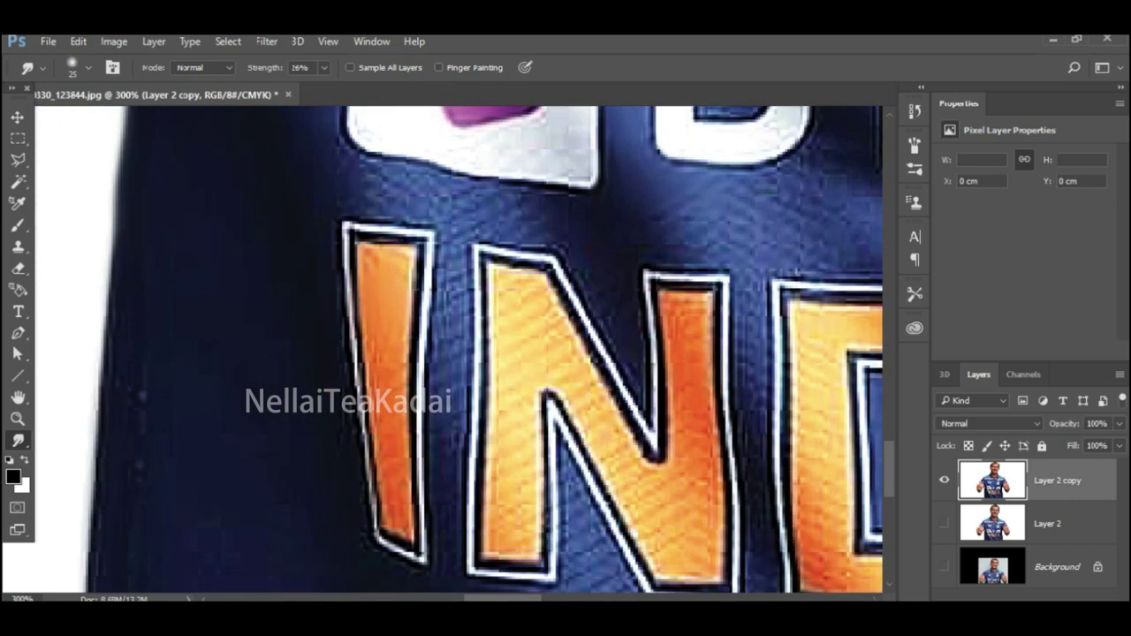
{"action": "key", "text": "bracketright"}
{"action": "left_click_drag", "start_coordinate": [504, 454], "coordinate": [521, 444]}
{"action": "left_click_drag", "start_coordinate": [505, 507], "coordinate": [524, 488]}
{"action": "left_click_drag", "start_coordinate": [583, 364], "coordinate": [605, 406]}
{"action": "left_click_drag", "start_coordinate": [606, 476], "coordinate": [651, 464]}
{"action": "left_click_drag", "start_coordinate": [640, 529], "coordinate": [678, 540]}
{"action": "left_click_drag", "start_coordinate": [696, 491], "coordinate": [686, 442]}
{"action": "left_click_drag", "start_coordinate": [667, 351], "coordinate": [689, 308]}
{"action": "left_click_drag", "start_coordinate": [719, 558], "coordinate": [678, 579]}
{"action": "left_click_drag", "start_coordinate": [365, 361], "coordinate": [372, 457]}
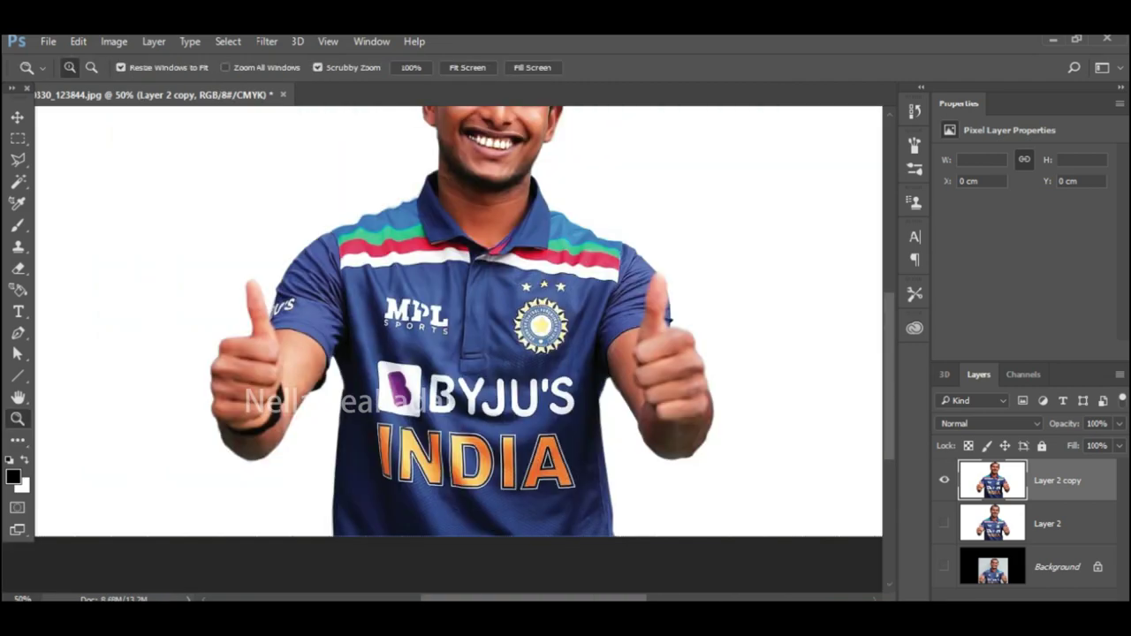
- Smudge the white stripe above the MPL lettering and the fabric around the letters with 15 and 10 px brushes
{"action": "left_click", "coordinate": [446, 321]}
{"action": "left_click", "coordinate": [446, 320]}
{"action": "left_click", "coordinate": [446, 320]}
{"action": "scroll", "coordinate": [446, 321], "scroll_direction": "up", "scroll_amount": 3}
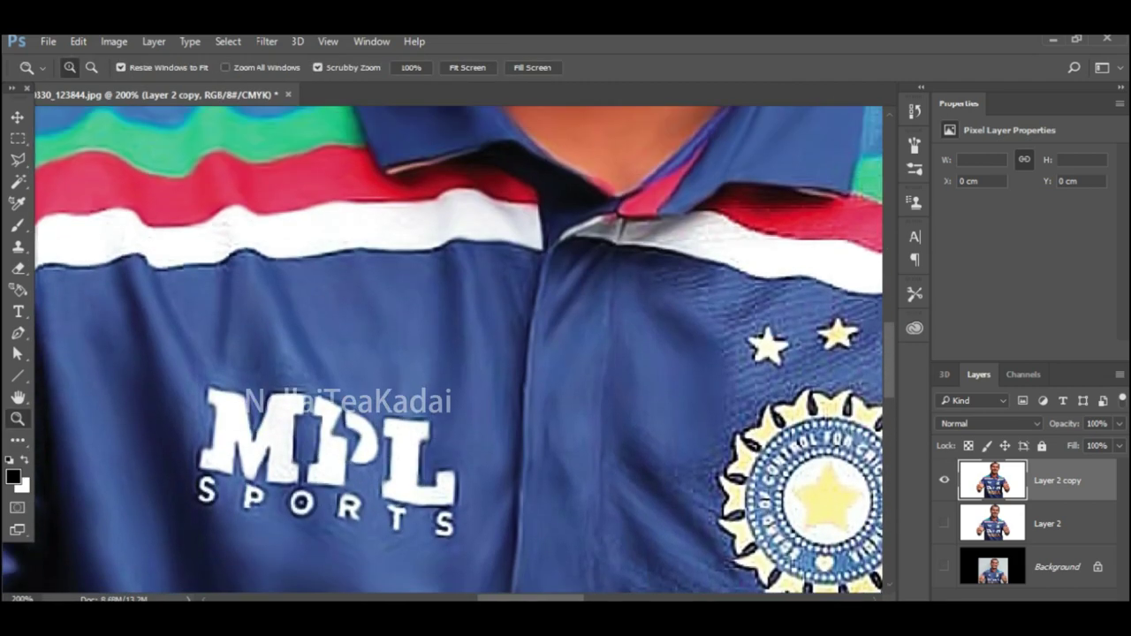
{"action": "left_click", "coordinate": [406, 296]}
{"action": "left_click_drag", "start_coordinate": [615, 232], "coordinate": [116, 260]}
{"action": "scroll", "coordinate": [460, 349], "scroll_direction": "left", "scroll_amount": 5}
{"action": "key", "text": "bracketleft"}
{"action": "mouse_move", "coordinate": [574, 250]}
{"action": "left_mouse_down"}
{"action": "mouse_move", "coordinate": [417, 251]}
{"action": "mouse_move", "coordinate": [266, 275]}
{"action": "left_mouse_up"}
{"action": "scroll", "coordinate": [459, 349], "scroll_direction": "down", "scroll_amount": 2}
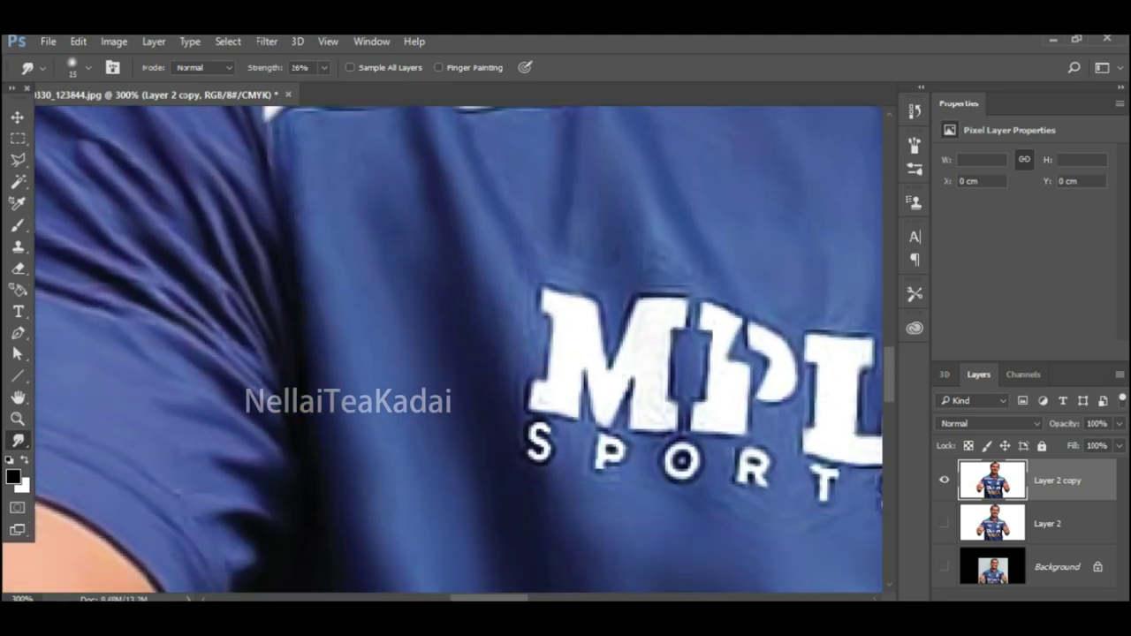
{"action": "key", "text": "bracketleft"}
{"action": "scroll", "coordinate": [618, 375], "scroll_direction": "down", "scroll_amount": 2}
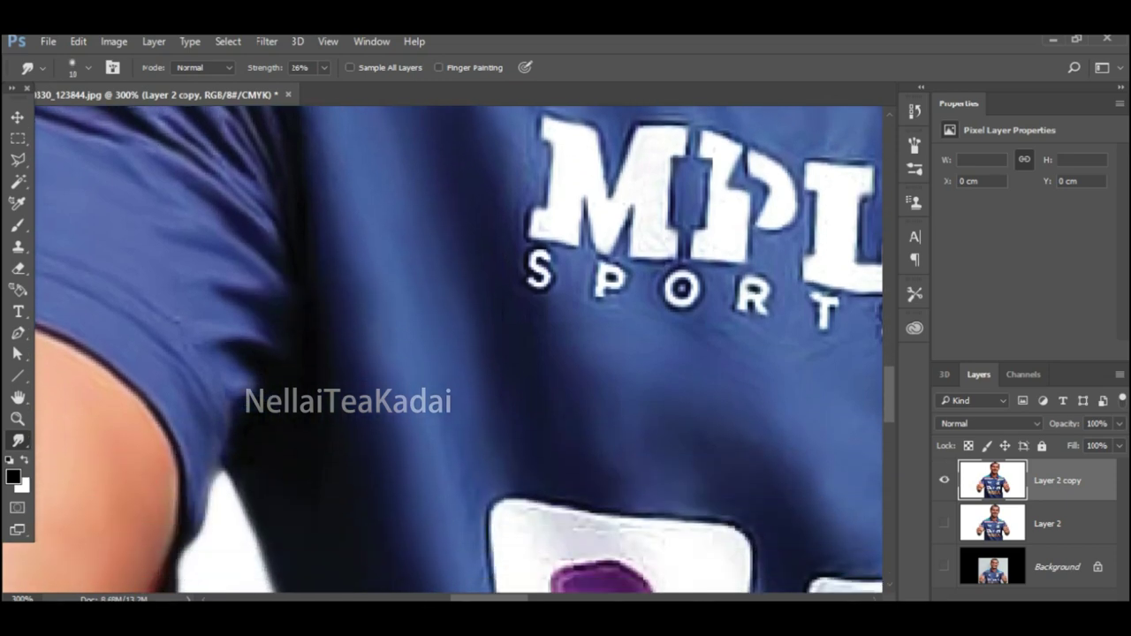
- Smudge the white and red stripes running from the collar opening above the three stars with a 15 px brush
{"action": "scroll", "coordinate": [618, 374], "scroll_direction": "right", "scroll_amount": 10}
{"action": "scroll", "coordinate": [618, 375], "scroll_direction": "up", "scroll_amount": 6}
{"action": "key", "text": "bracketright"}
{"action": "mouse_move", "coordinate": [327, 323]}
{"action": "left_mouse_down"}
{"action": "mouse_move", "coordinate": [617, 388]}
{"action": "mouse_move", "coordinate": [809, 405]}
{"action": "left_mouse_up"}
{"action": "mouse_move", "coordinate": [422, 274]}
{"action": "left_mouse_down"}
{"action": "mouse_move", "coordinate": [593, 317]}
{"action": "mouse_move", "coordinate": [814, 345]}
{"action": "left_mouse_up"}
{"action": "left_click_drag", "start_coordinate": [429, 277], "coordinate": [453, 281]}
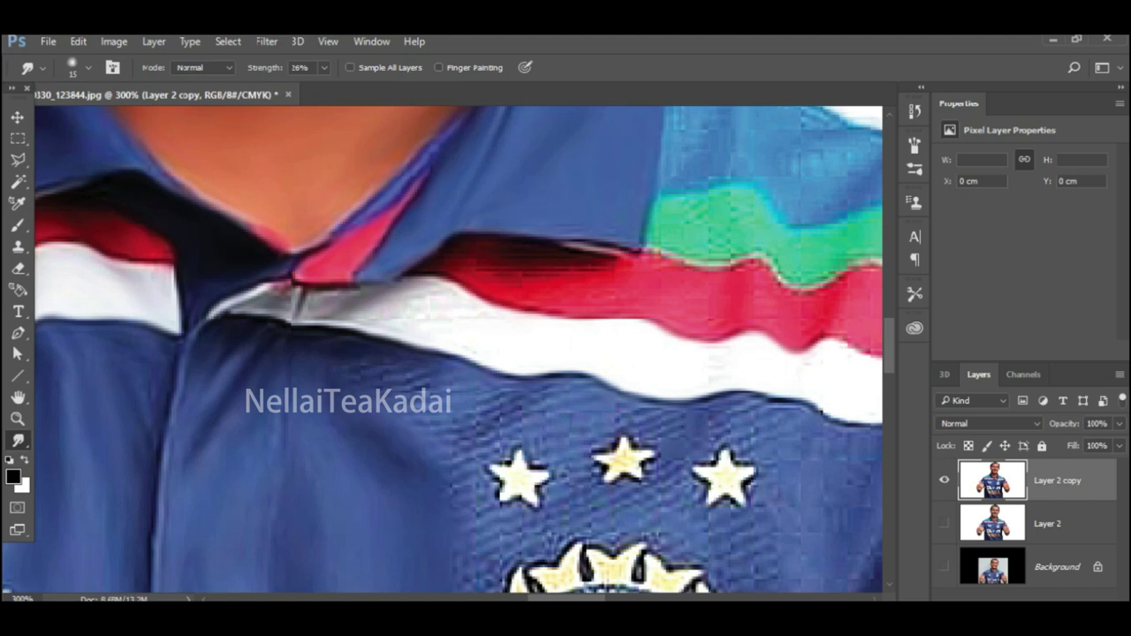
{"action": "mouse_move", "coordinate": [513, 264]}
{"action": "left_mouse_down"}
{"action": "mouse_move", "coordinate": [662, 256]}
{"action": "mouse_move", "coordinate": [825, 285]}
{"action": "mouse_move", "coordinate": [843, 272]}
{"action": "left_mouse_up"}
- Smudge the shoulder seam, the shoulder's upper outline and the stripe borders on the crest side
{"action": "scroll", "coordinate": [843, 272], "scroll_direction": "right", "scroll_amount": 2}
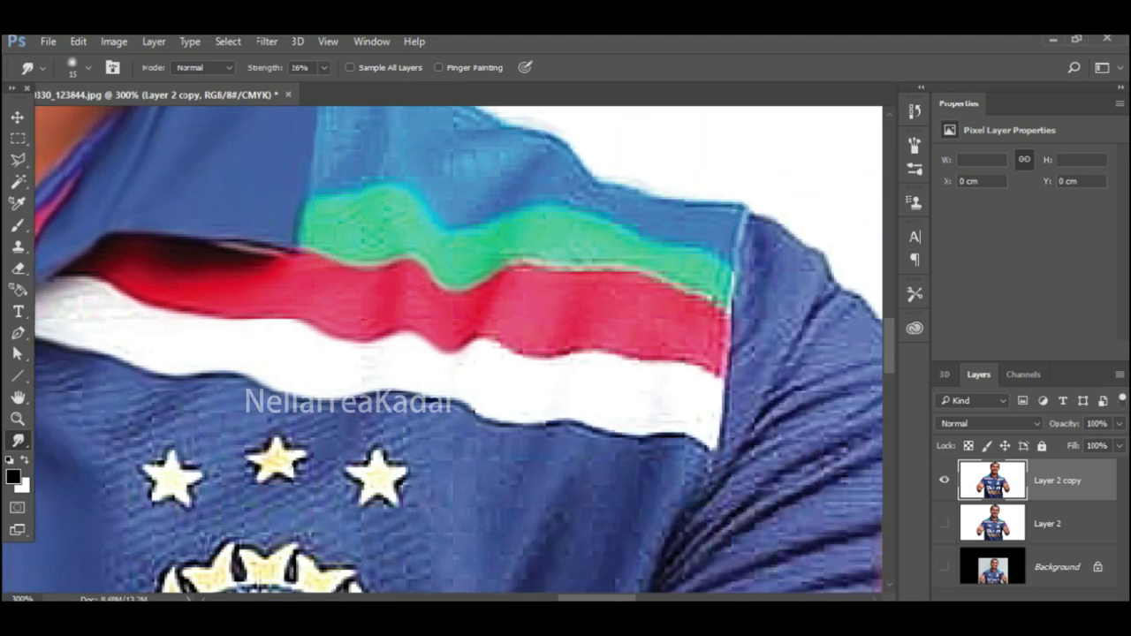
{"action": "mouse_move", "coordinate": [742, 220]}
{"action": "left_mouse_down"}
{"action": "mouse_move", "coordinate": [713, 447]}
{"action": "mouse_move", "coordinate": [429, 399]}
{"action": "left_mouse_up"}
{"action": "mouse_move", "coordinate": [455, 348]}
{"action": "left_mouse_down"}
{"action": "mouse_move", "coordinate": [707, 366]}
{"action": "mouse_move", "coordinate": [722, 379]}
{"action": "left_mouse_up"}
{"action": "mouse_move", "coordinate": [744, 210]}
{"action": "left_mouse_down"}
{"action": "mouse_move", "coordinate": [649, 197]}
{"action": "mouse_move", "coordinate": [524, 129]}
{"action": "left_mouse_up"}
{"action": "scroll", "coordinate": [512, 123], "scroll_direction": "up", "scroll_amount": 3}
{"action": "mouse_move", "coordinate": [329, 161]}
{"action": "left_mouse_down"}
{"action": "mouse_move", "coordinate": [410, 194]}
{"action": "mouse_move", "coordinate": [504, 256]}
{"action": "left_mouse_up"}
- Smudge the light blue shoulder panel and the green, red and white stripes below it with a 15 px brush
{"action": "key", "text": "bracketleft"}
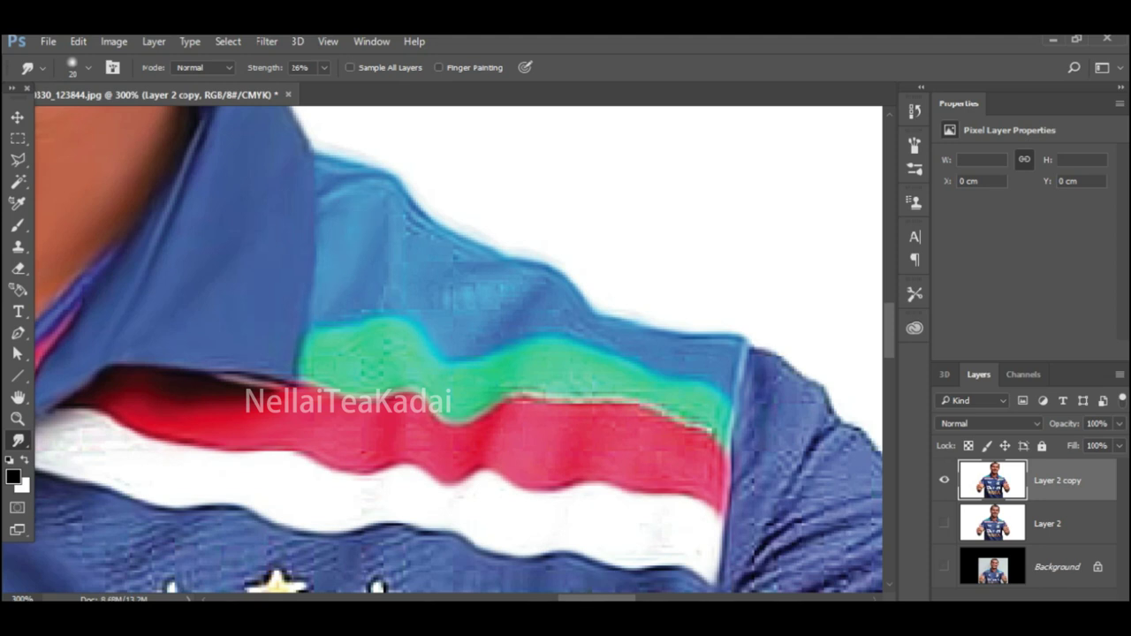
{"action": "left_click_drag", "start_coordinate": [413, 212], "coordinate": [431, 233]}
{"action": "left_click_drag", "start_coordinate": [534, 390], "coordinate": [492, 397]}
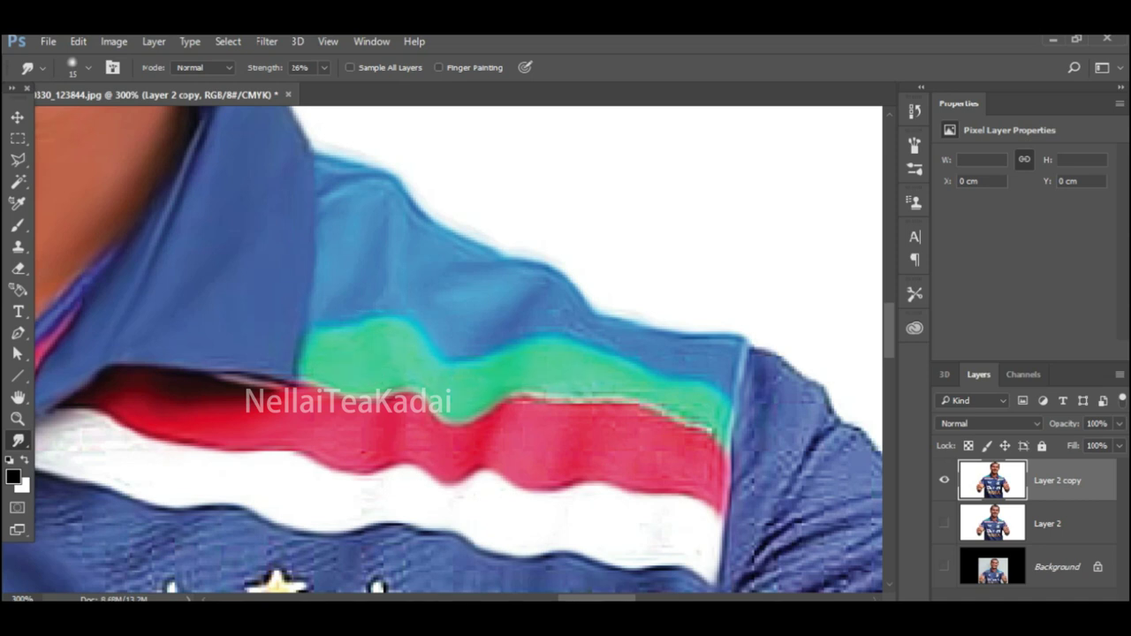
{"action": "mouse_move", "coordinate": [530, 395]}
{"action": "left_mouse_down"}
{"action": "mouse_move", "coordinate": [662, 412]}
{"action": "mouse_move", "coordinate": [730, 445]}
{"action": "left_mouse_up"}
{"action": "left_click_drag", "start_coordinate": [435, 414], "coordinate": [550, 396]}
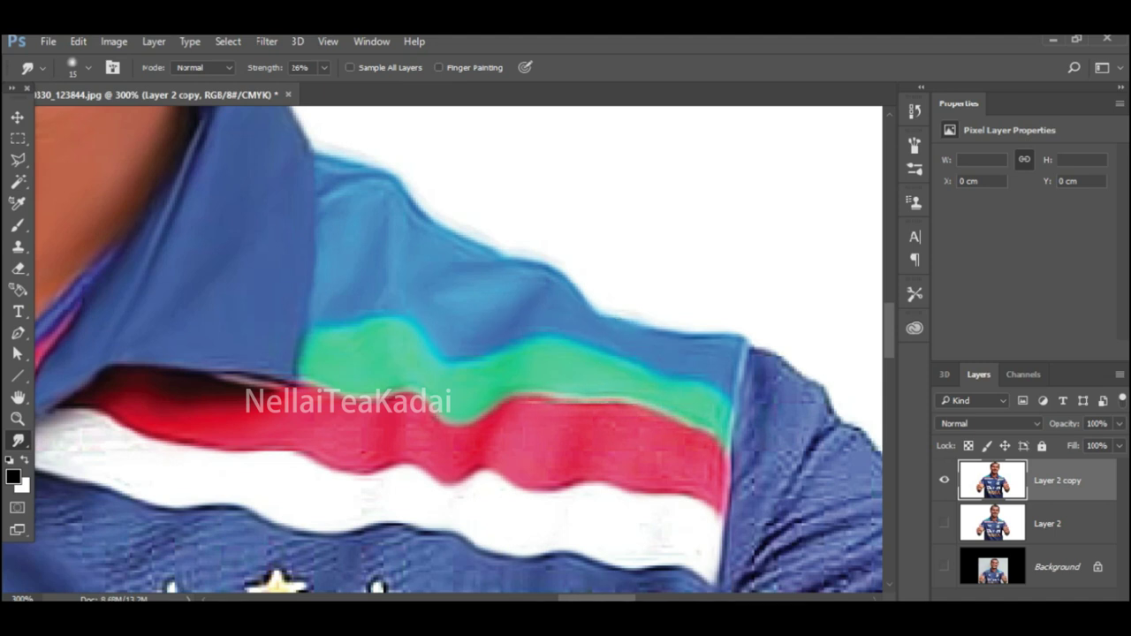
{"action": "scroll", "coordinate": [448, 349], "scroll_direction": "down", "scroll_amount": 1}
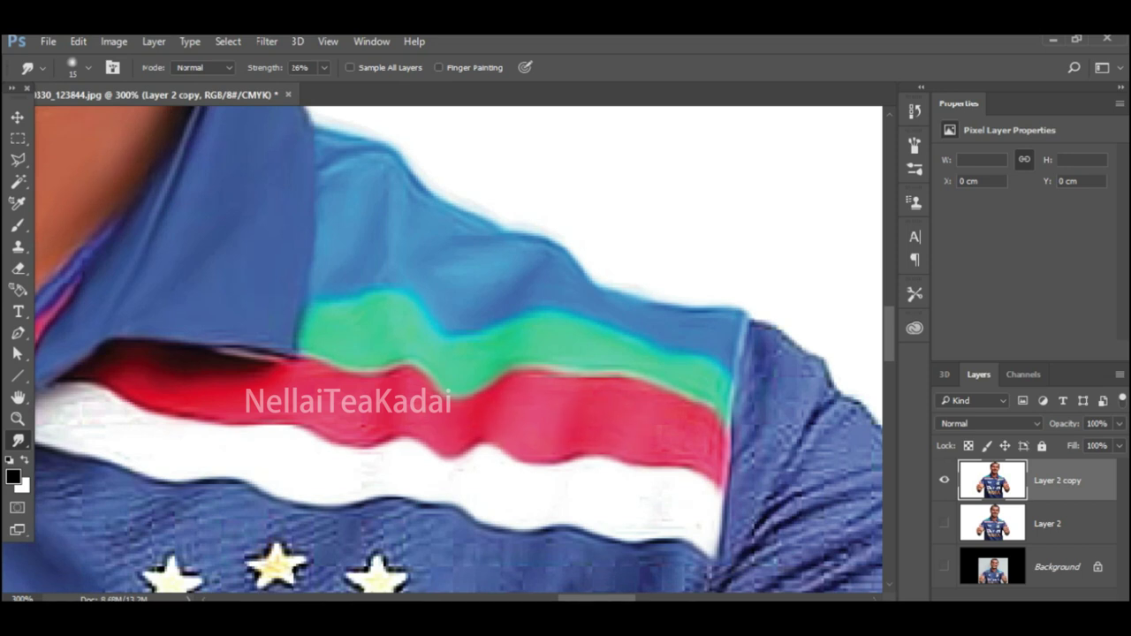
{"action": "scroll", "coordinate": [448, 349], "scroll_direction": "down", "scroll_amount": 1}
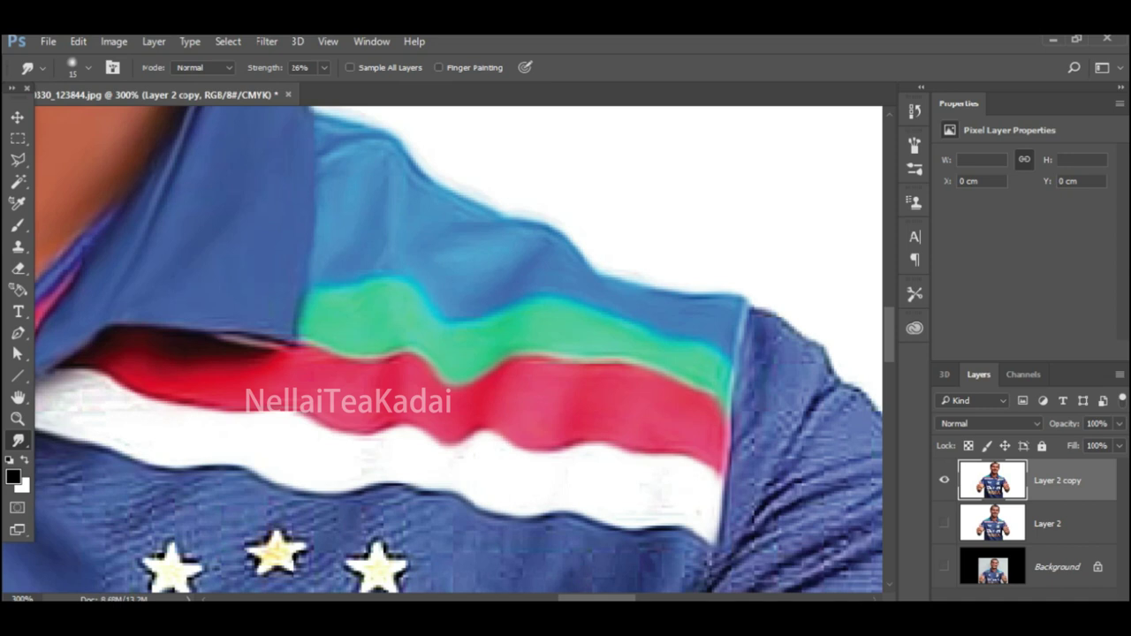
- Smudge the white stripe and its borders where it meets the collar opening, using a smaller brush
{"action": "scroll", "coordinate": [448, 349], "scroll_direction": "down", "scroll_amount": 4}
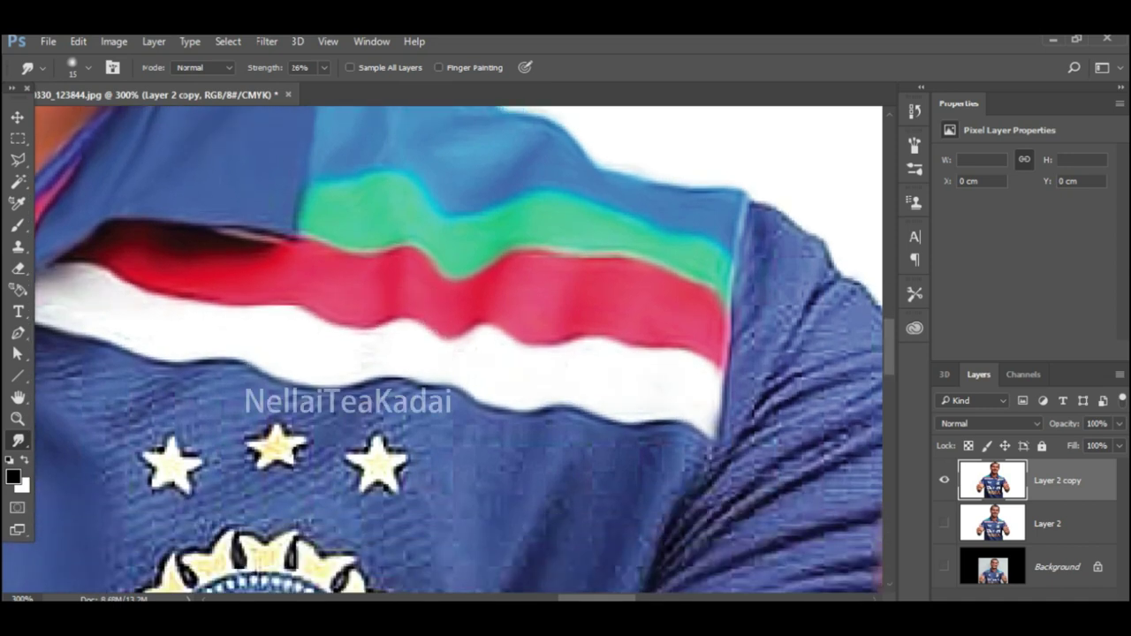
{"action": "scroll", "coordinate": [447, 349], "scroll_direction": "left", "scroll_amount": 3}
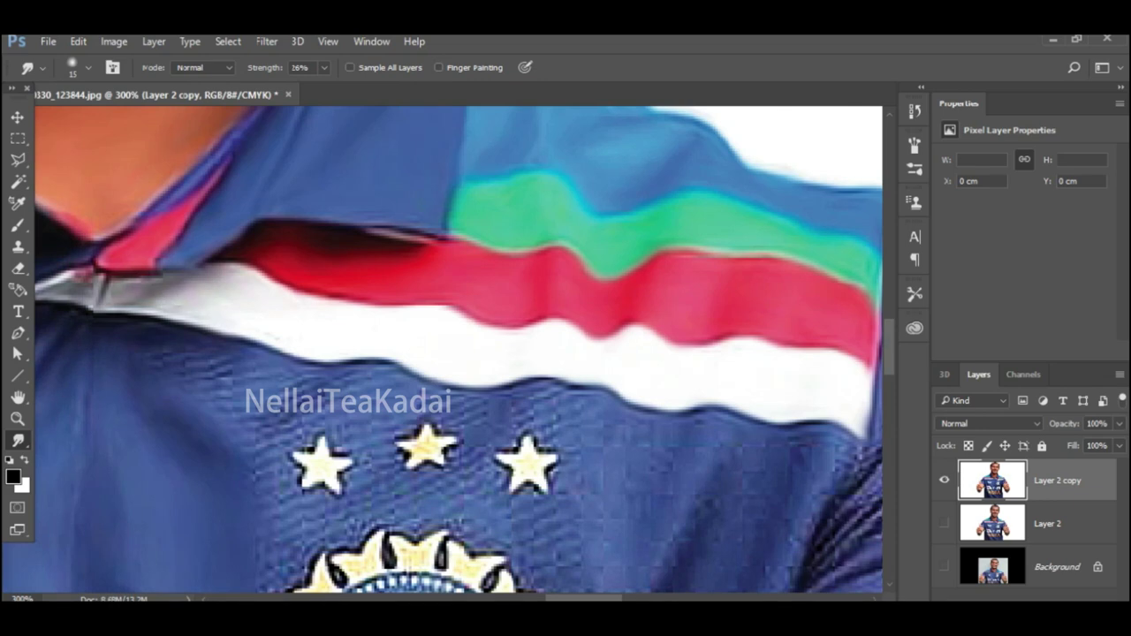
{"action": "scroll", "coordinate": [447, 349], "scroll_direction": "left", "scroll_amount": 5}
{"action": "left_click", "coordinate": [382, 290], "text": "ctrl"}
{"action": "left_click", "coordinate": [382, 289], "text": "ctrl"}
{"action": "key", "text": "bracketleft"}
{"action": "left_click_drag", "start_coordinate": [259, 254], "coordinate": [166, 298]}
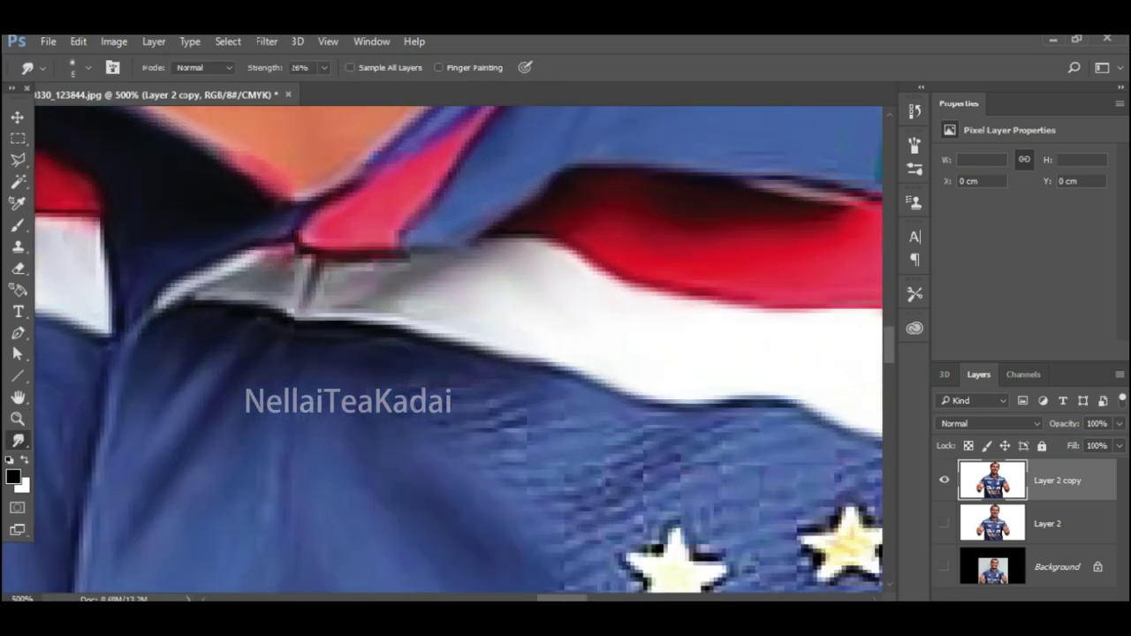
- Smudge the blue chest fabric below the white stripe, beside the first of the three stars, with a 20 px brush
{"action": "scroll", "coordinate": [459, 350], "scroll_direction": "down", "scroll_amount": 3}
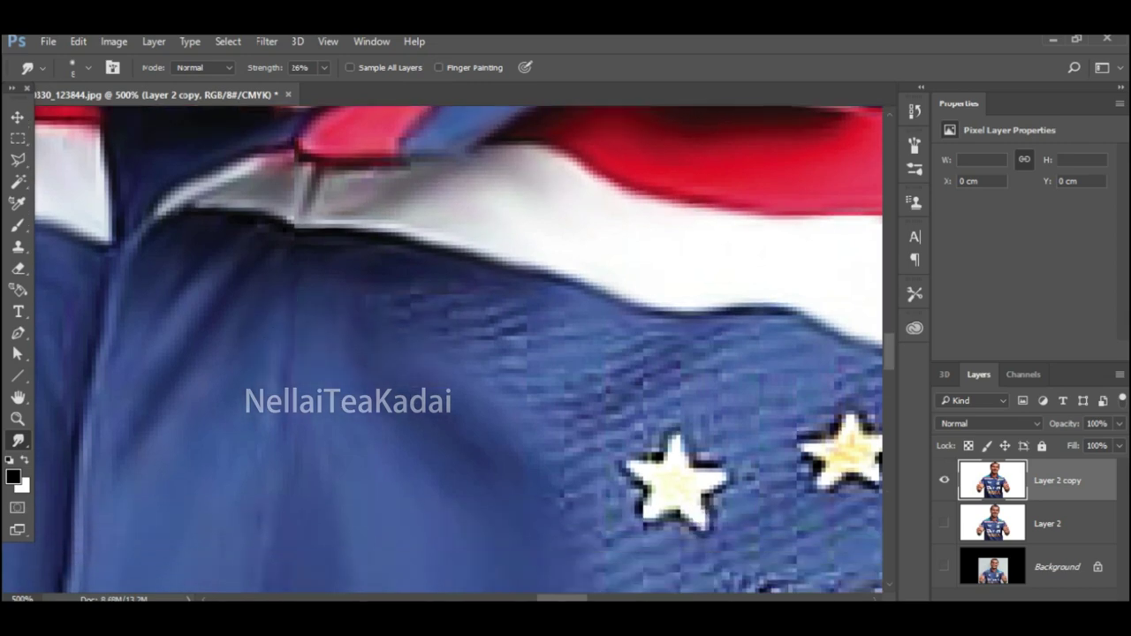
{"action": "key", "text": "z"}
{"action": "key", "text": "ctrl+minus"}
{"action": "key", "text": "r"}
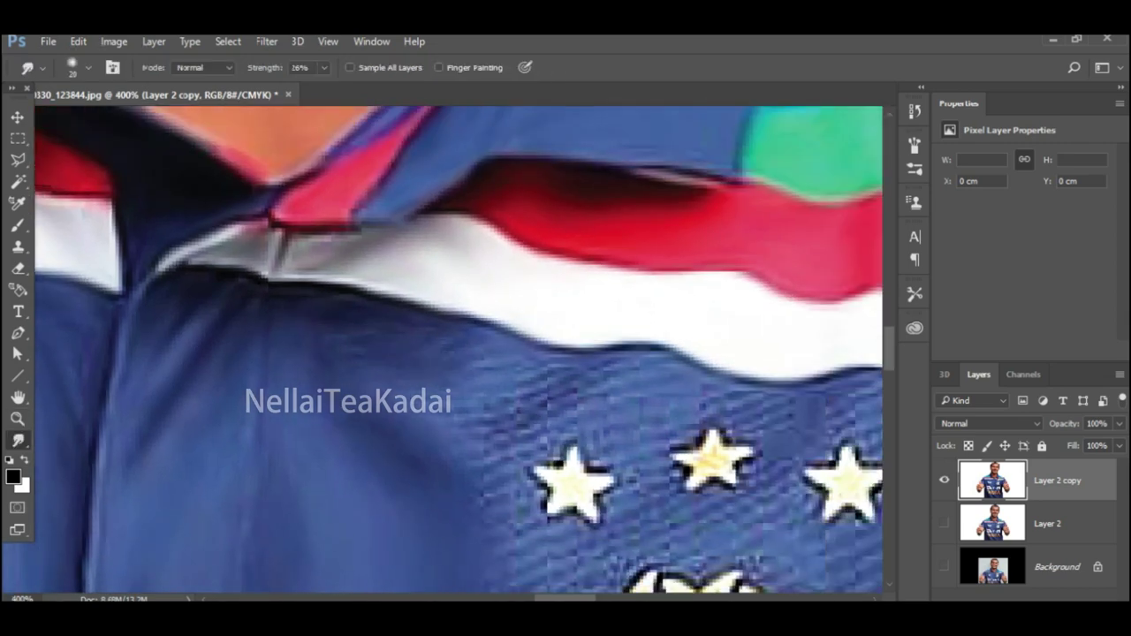
{"action": "scroll", "coordinate": [459, 350], "scroll_direction": "down", "scroll_amount": 5}
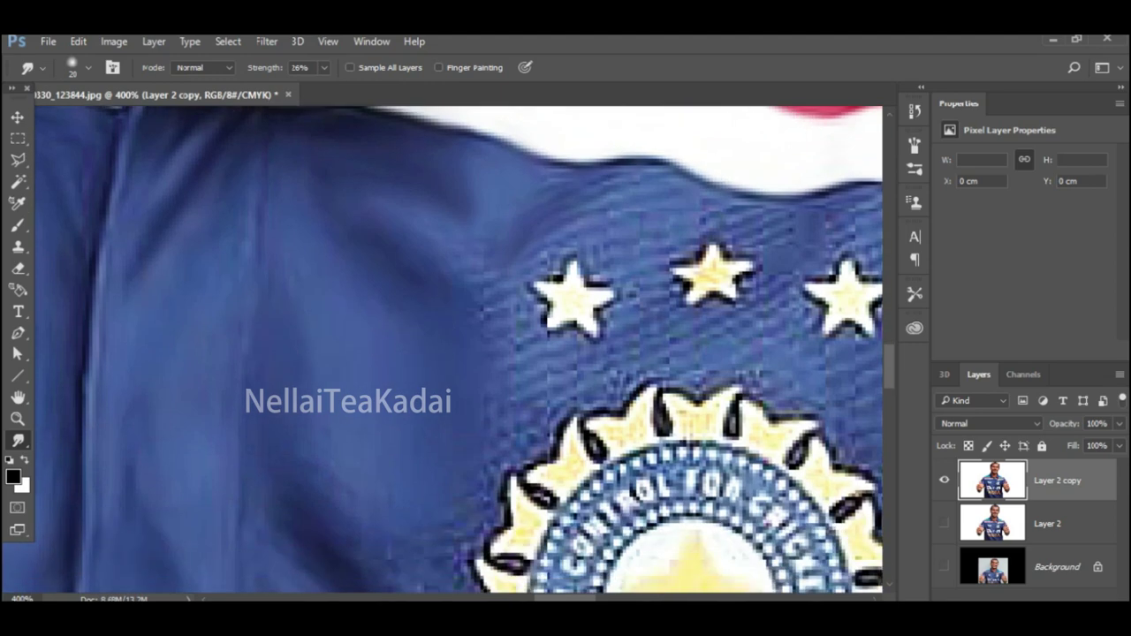
- Smudge the chest fabric between the round crest and the sleeve, down toward the BYJU'S lettering, with a 20 px brush
{"action": "scroll", "coordinate": [459, 350], "scroll_direction": "right", "scroll_amount": 10}
{"action": "scroll", "coordinate": [448, 349], "scroll_direction": "down", "scroll_amount": 2}
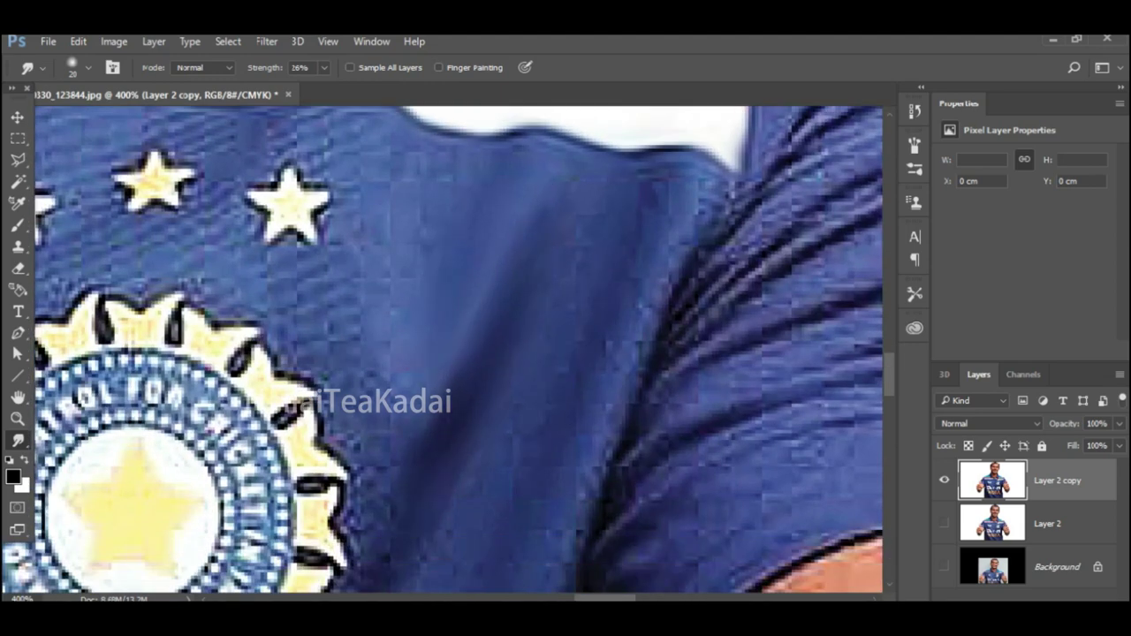
{"action": "scroll", "coordinate": [447, 349], "scroll_direction": "down", "scroll_amount": 2}
{"action": "scroll", "coordinate": [448, 349], "scroll_direction": "down", "scroll_amount": 5}
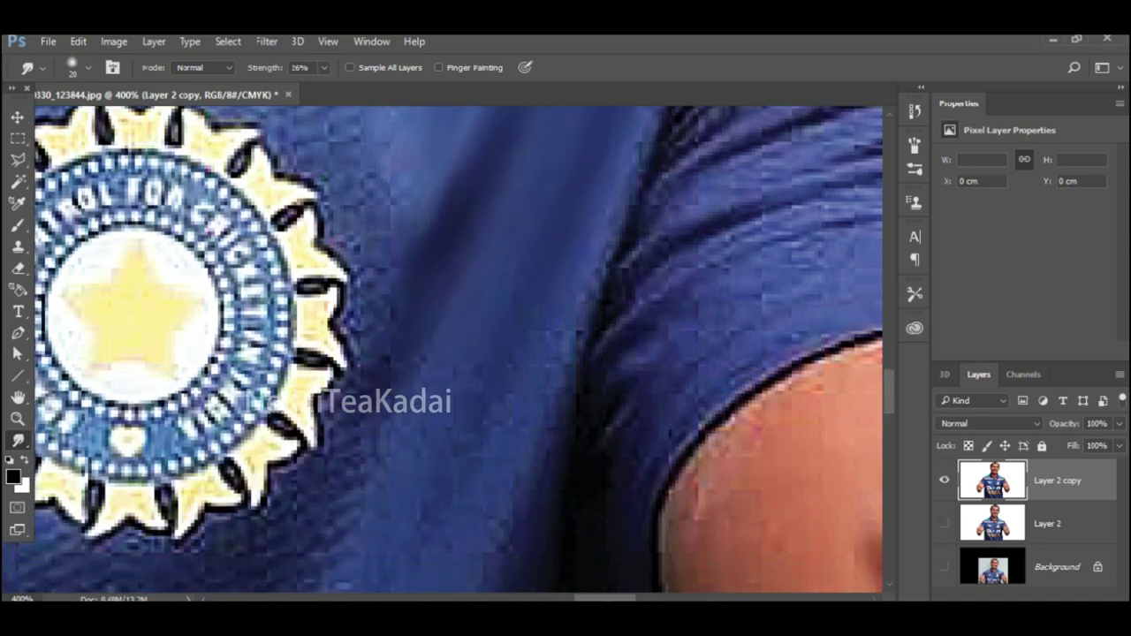
{"action": "scroll", "coordinate": [448, 349], "scroll_direction": "down", "scroll_amount": 7}
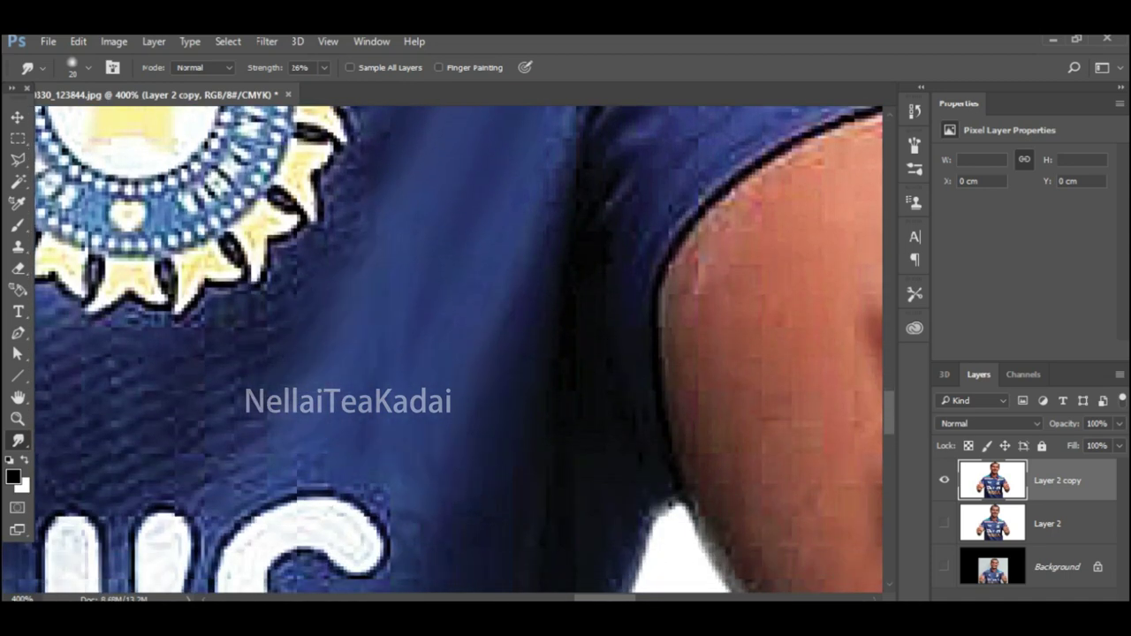
- Smudge the chest fabric along the sleeve seam and the crest's outer edge with a 15 px brush
{"action": "scroll", "coordinate": [559, 335], "scroll_direction": "up", "scroll_amount": 6}
{"action": "key", "text": "bracketleft"}
{"action": "scroll", "coordinate": [559, 335], "scroll_direction": "up", "scroll_amount": 8}
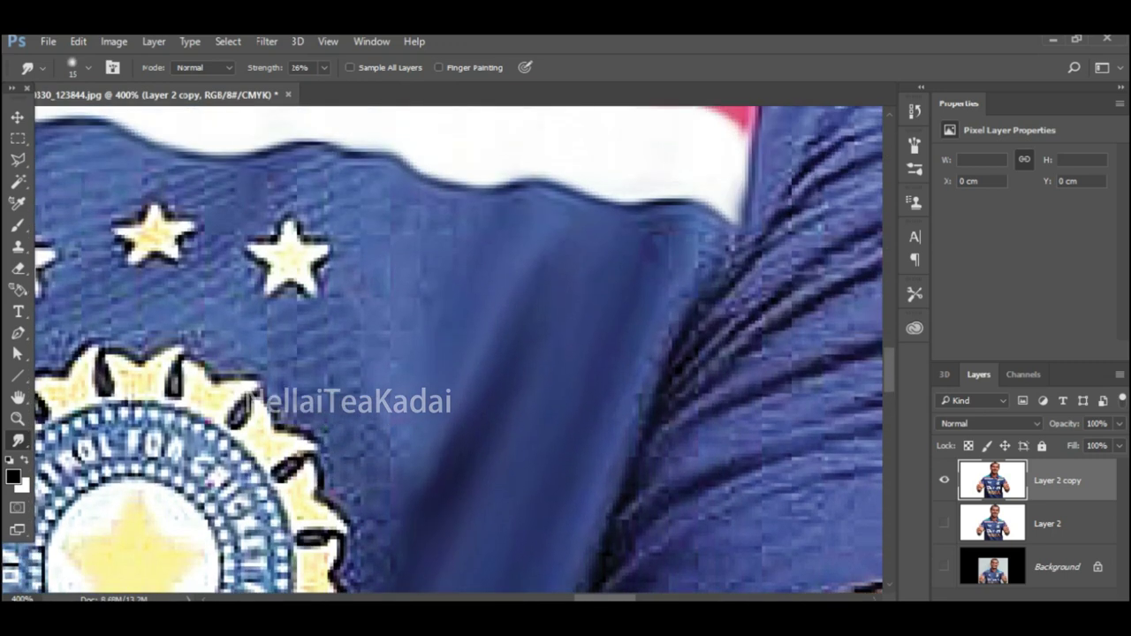
{"action": "scroll", "coordinate": [559, 335], "scroll_direction": "down", "scroll_amount": 3}
{"action": "scroll", "coordinate": [560, 334], "scroll_direction": "down", "scroll_amount": 1}
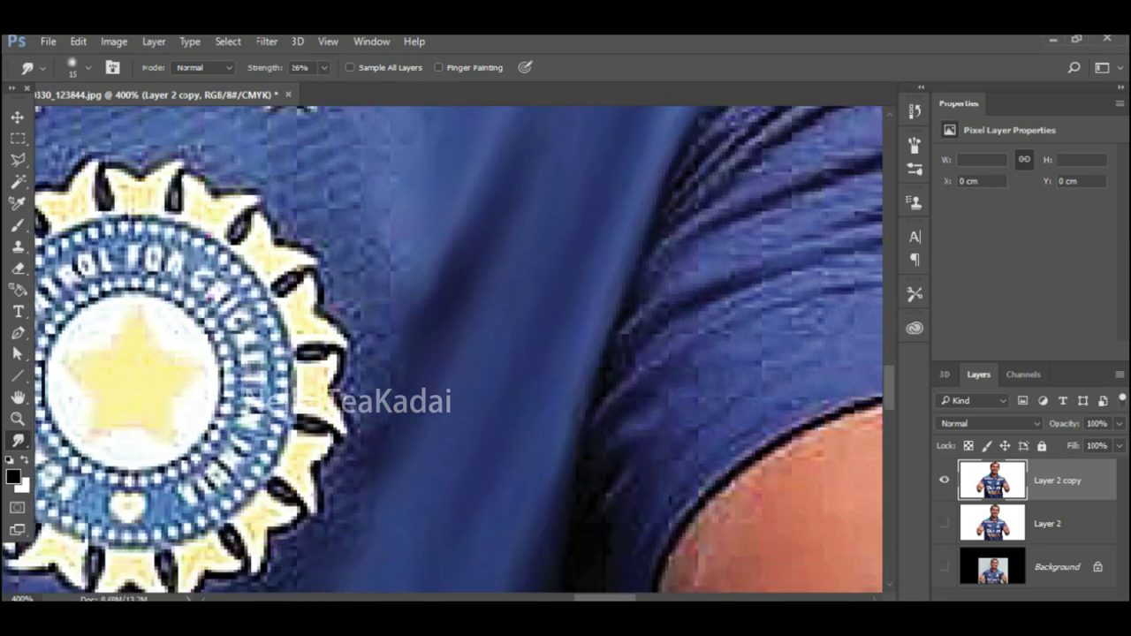
{"action": "scroll", "coordinate": [560, 334], "scroll_direction": "up", "scroll_amount": 5}
{"action": "scroll", "coordinate": [559, 335], "scroll_direction": "down", "scroll_amount": 3}
{"action": "mouse_move", "coordinate": [316, 363]}
{"action": "left_mouse_down"}
{"action": "mouse_move", "coordinate": [344, 411]}
{"action": "mouse_move", "coordinate": [291, 214]}
{"action": "mouse_move", "coordinate": [325, 192]}
{"action": "left_mouse_up"}
{"action": "scroll", "coordinate": [326, 185], "scroll_direction": "up", "scroll_amount": 3}
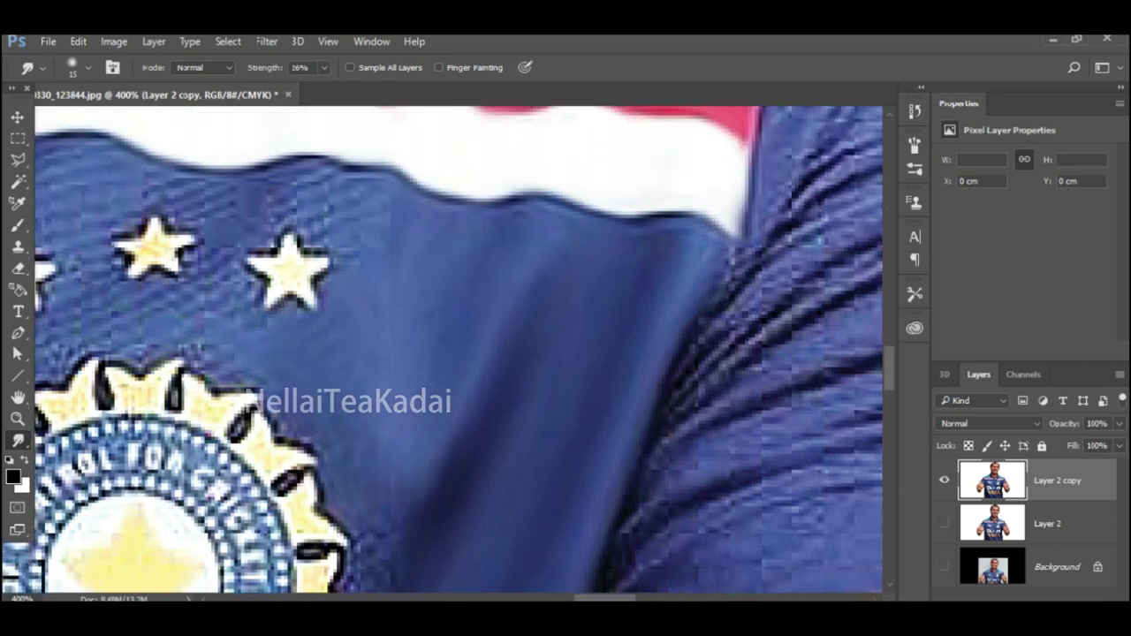
- Smudge the fabric around the three stars and above the crest with a 15 px brush
{"action": "left_click_drag", "start_coordinate": [327, 291], "coordinate": [765, 358]}
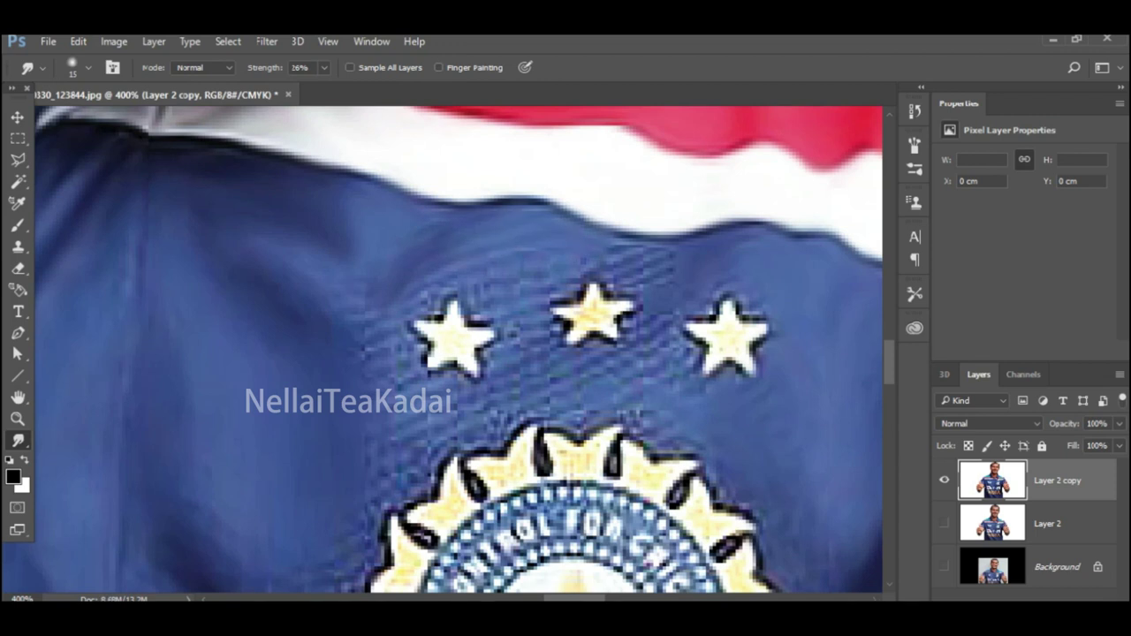
{"action": "scroll", "coordinate": [459, 348], "scroll_direction": "down", "scroll_amount": 2}
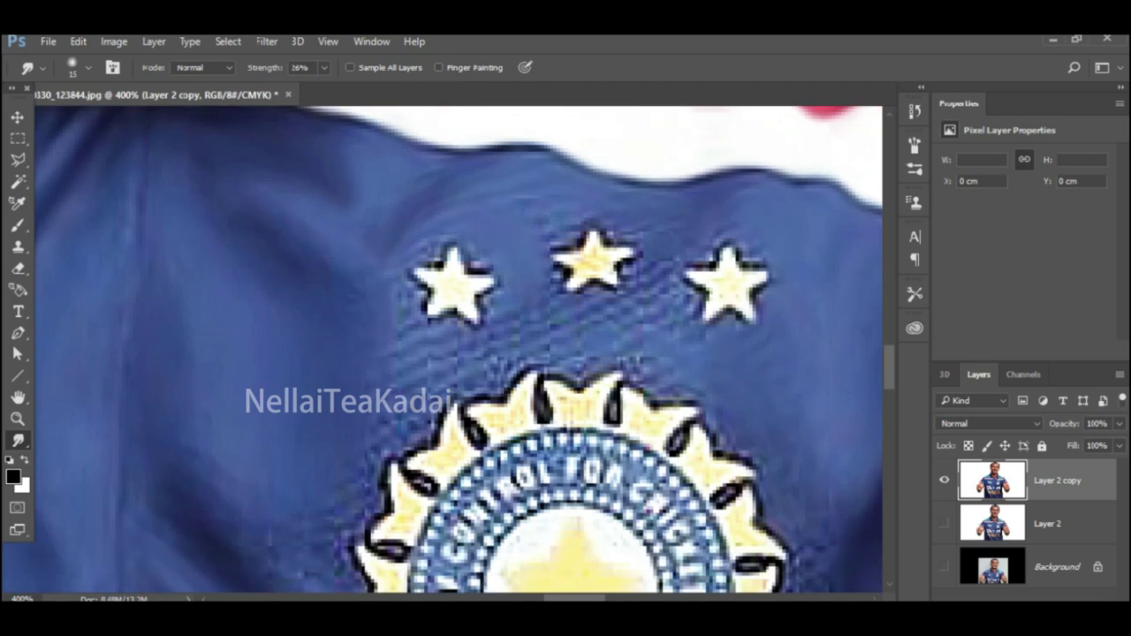
{"action": "mouse_move", "coordinate": [428, 363]}
{"action": "left_mouse_down"}
{"action": "mouse_move", "coordinate": [668, 293]}
{"action": "mouse_move", "coordinate": [689, 314]}
{"action": "left_mouse_up"}
{"action": "scroll", "coordinate": [642, 353], "scroll_direction": "down", "scroll_amount": 1}
{"action": "scroll", "coordinate": [459, 349], "scroll_direction": "down", "scroll_amount": 5}
- Smudge the dark fabric beside and below the crest, down to the BYJU'S lettering, with a 20 px brush
{"action": "key", "text": "bracketright"}
{"action": "scroll", "coordinate": [459, 349], "scroll_direction": "down", "scroll_amount": 5}
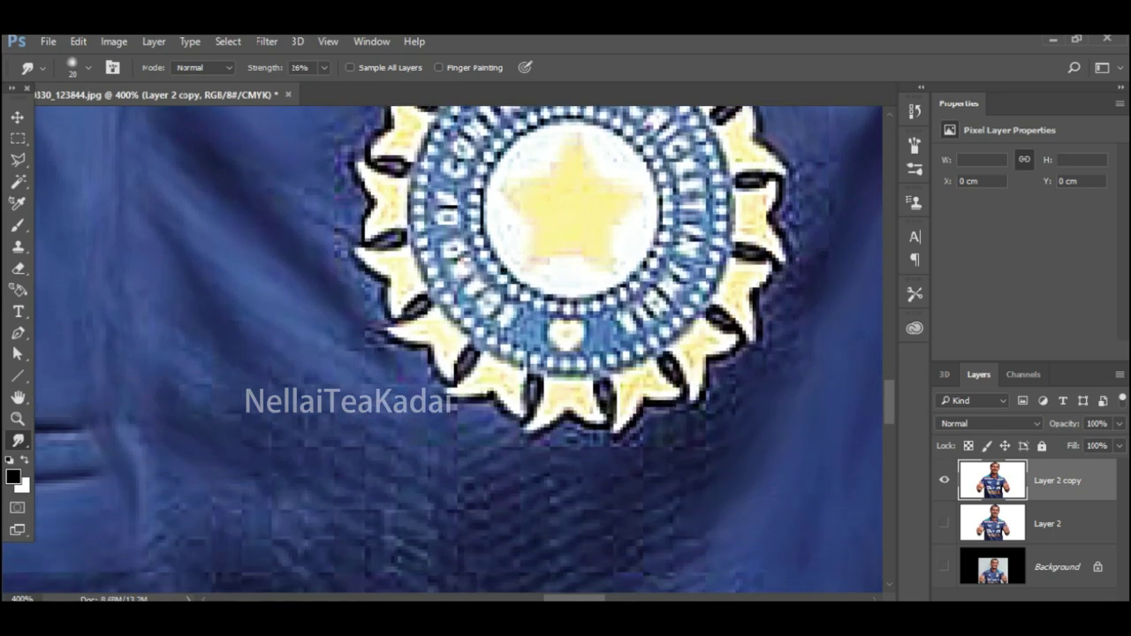
{"action": "scroll", "coordinate": [448, 349], "scroll_direction": "down", "scroll_amount": 2}
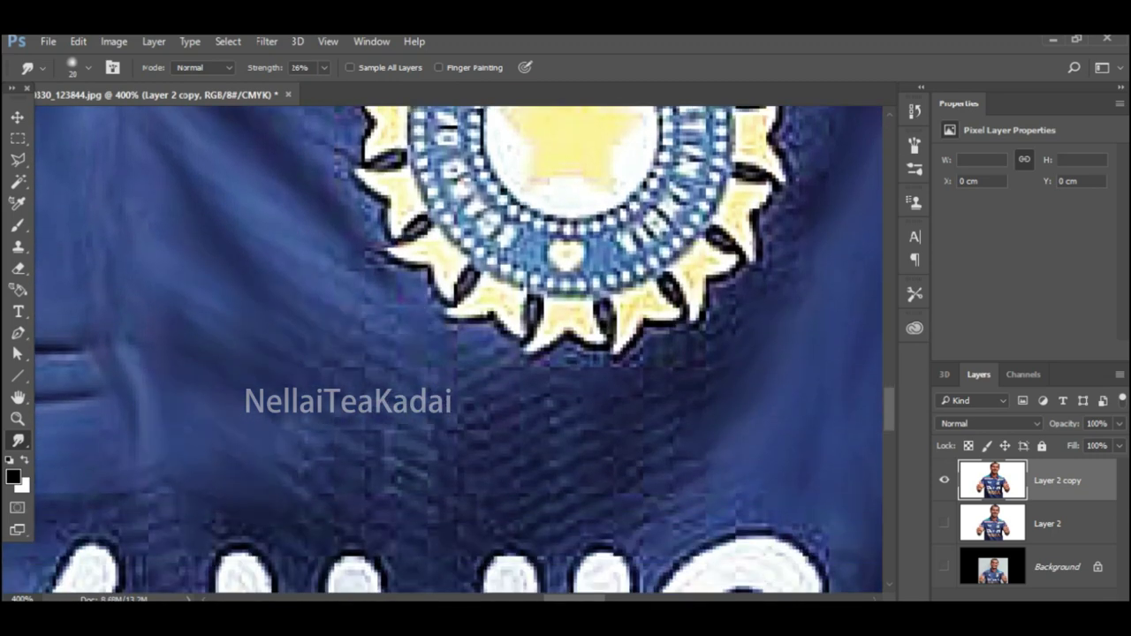
{"action": "left_click_drag", "start_coordinate": [337, 293], "coordinate": [429, 377]}
{"action": "mouse_move", "coordinate": [550, 406]}
{"action": "left_mouse_down"}
{"action": "mouse_move", "coordinate": [656, 432]}
{"action": "mouse_move", "coordinate": [427, 479]}
{"action": "mouse_move", "coordinate": [380, 518]}
{"action": "mouse_move", "coordinate": [642, 518]}
{"action": "left_mouse_up"}
{"action": "scroll", "coordinate": [458, 349], "scroll_direction": "up", "scroll_amount": 10}
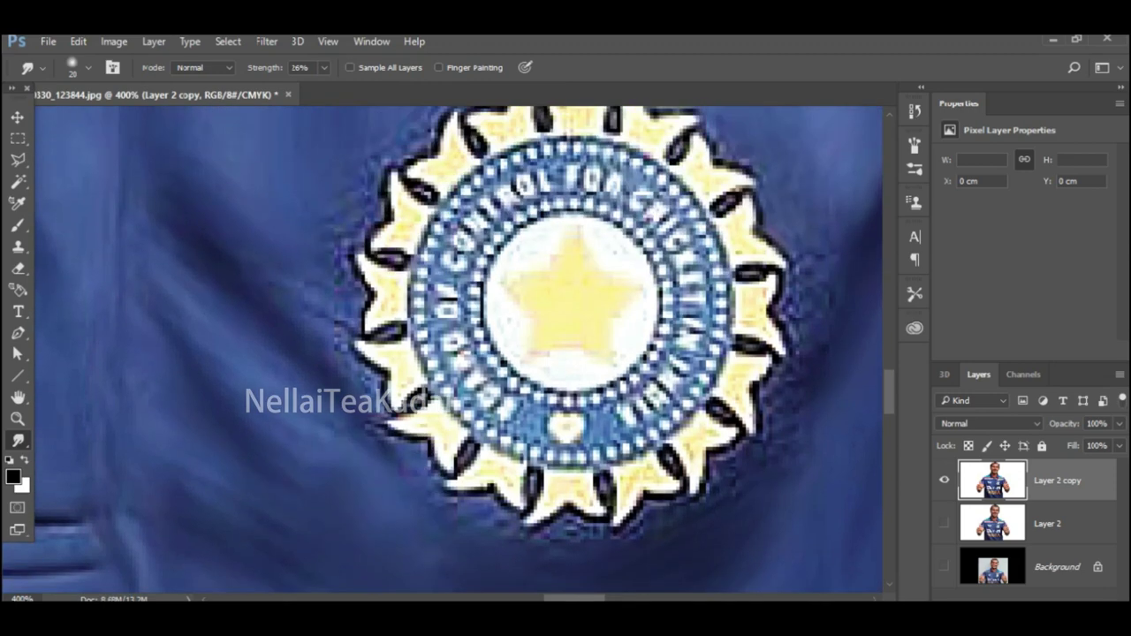
- Smudge the jersey's side from the armpit down past the BYJU'S lettering to the letter A with a 25 px brush
{"action": "double_click", "coordinate": [18, 419]}
{"action": "left_click", "coordinate": [627, 397]}
{"action": "left_click", "coordinate": [544, 398]}
{"action": "scroll", "coordinate": [543, 398], "scroll_direction": "down", "scroll_amount": 8}
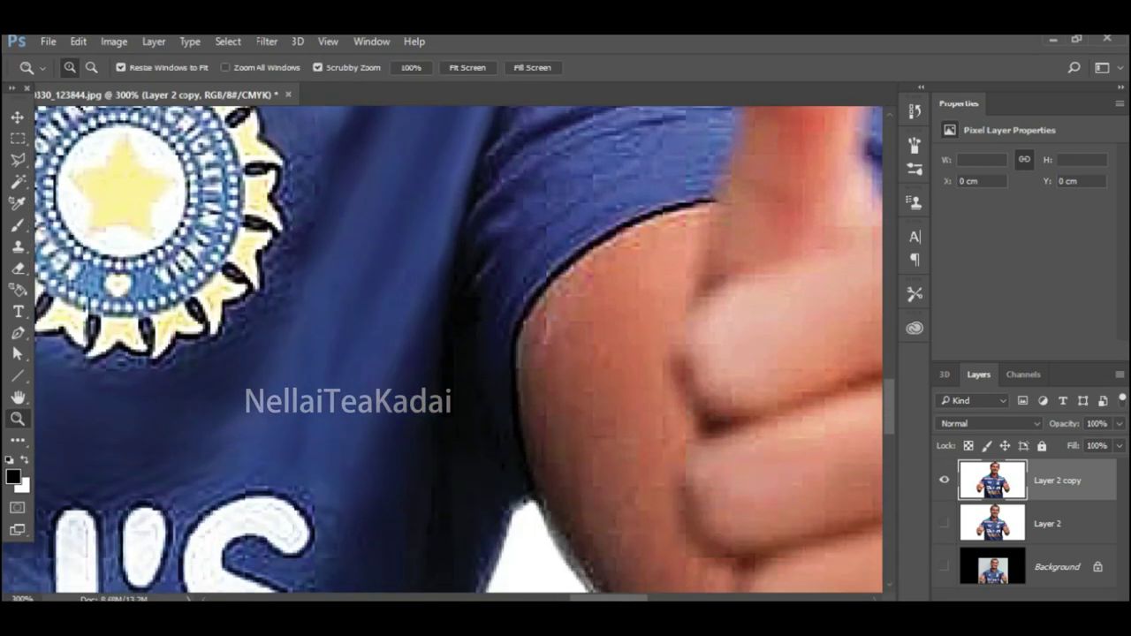
{"action": "left_click", "coordinate": [18, 440]}
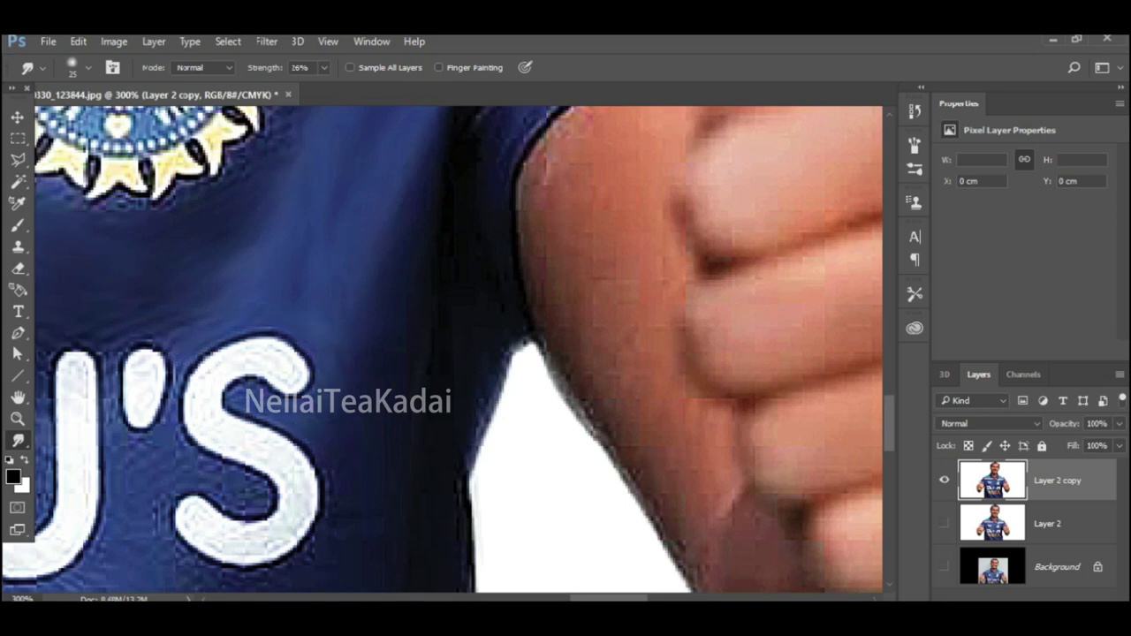
{"action": "scroll", "coordinate": [448, 349], "scroll_direction": "up", "scroll_amount": 2}
{"action": "scroll", "coordinate": [491, 421], "scroll_direction": "down", "scroll_amount": 8}
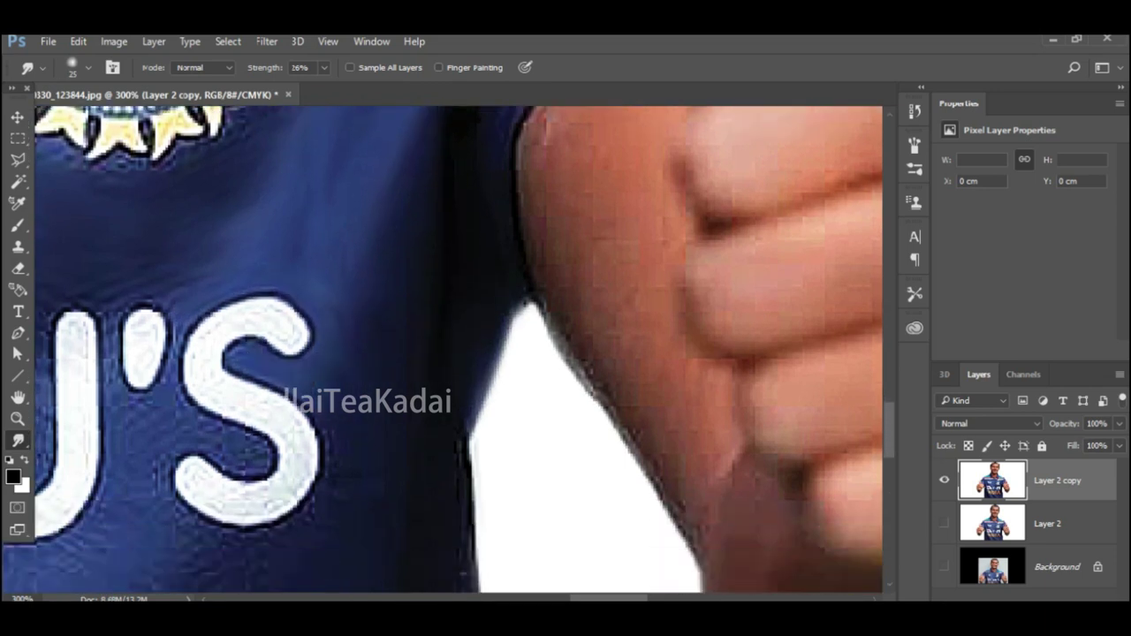
{"action": "scroll", "coordinate": [460, 349], "scroll_direction": "down", "scroll_amount": 3}
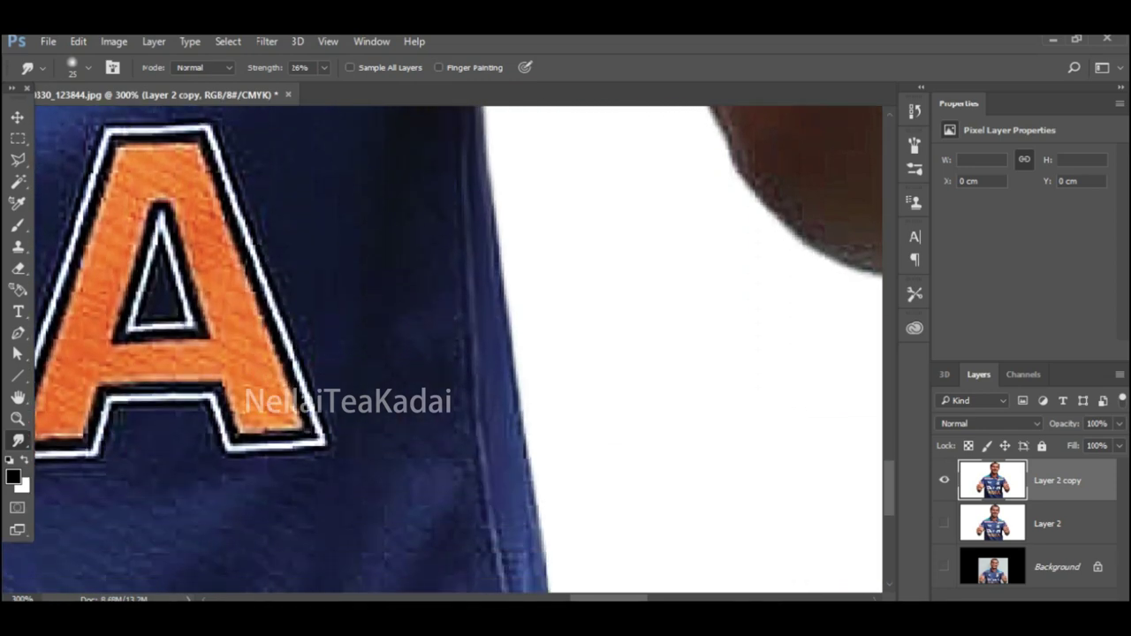
{"action": "scroll", "coordinate": [460, 349], "scroll_direction": "up", "scroll_amount": 5}
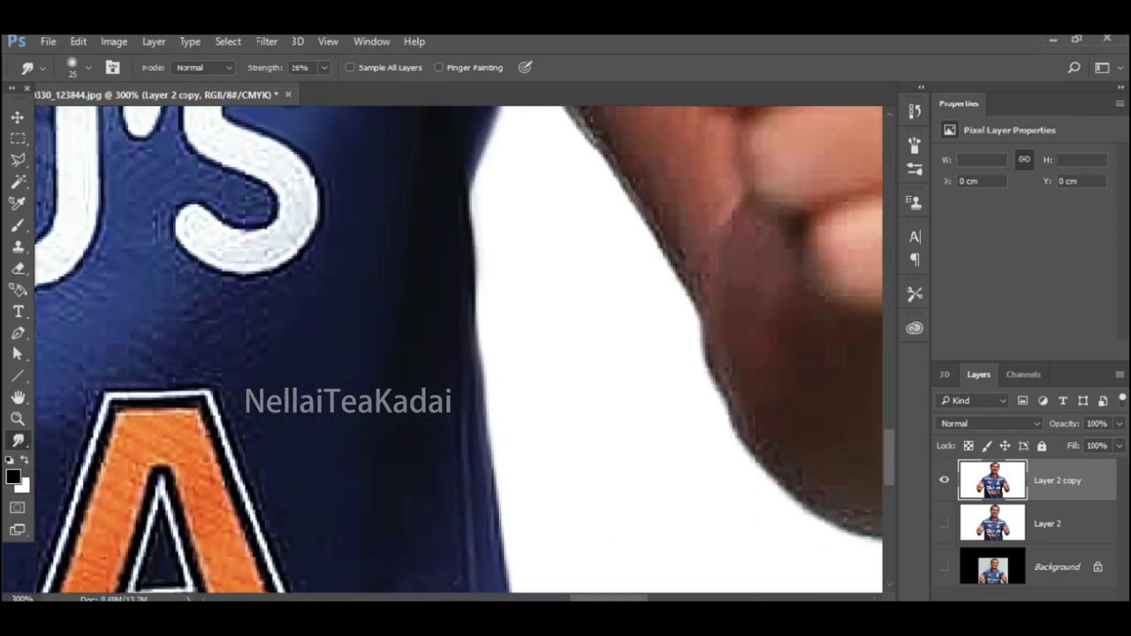
- Smudge the S, the apostrophe and the U of the BYJU'S lettering with a 15 px brush
{"action": "scroll", "coordinate": [459, 349], "scroll_direction": "up", "scroll_amount": 3}
{"action": "key", "text": "bracketleft"}
{"action": "mouse_move", "coordinate": [195, 313]}
{"action": "left_mouse_down"}
{"action": "mouse_move", "coordinate": [268, 328]}
{"action": "mouse_move", "coordinate": [246, 338]}
{"action": "mouse_move", "coordinate": [268, 289]}
{"action": "left_mouse_up"}
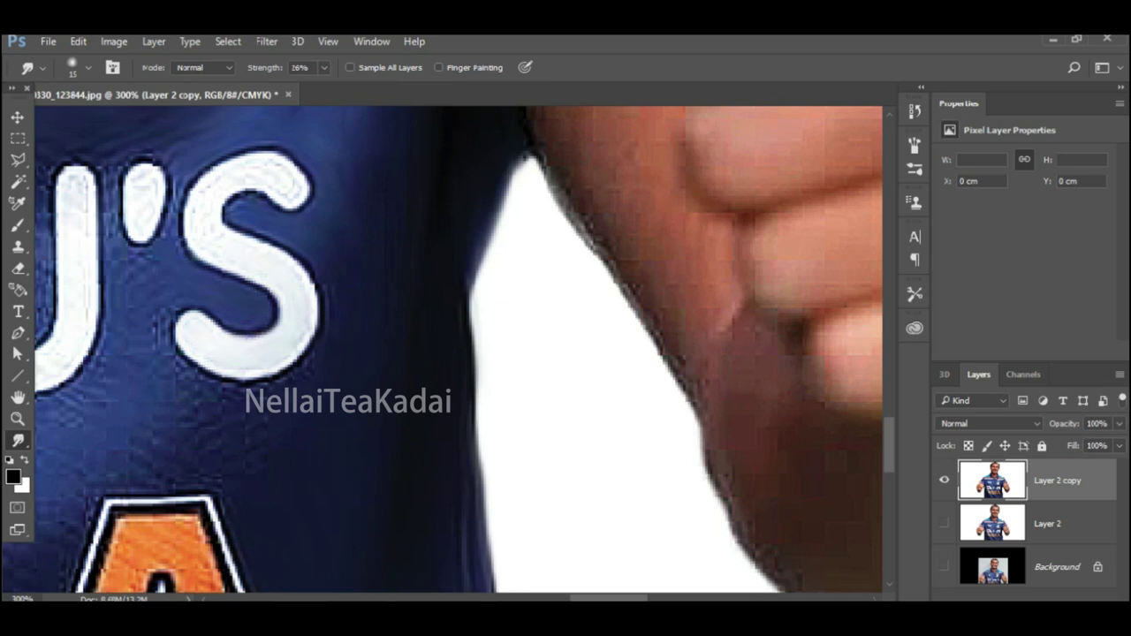
{"action": "scroll", "coordinate": [442, 349], "scroll_direction": "left", "scroll_amount": 3}
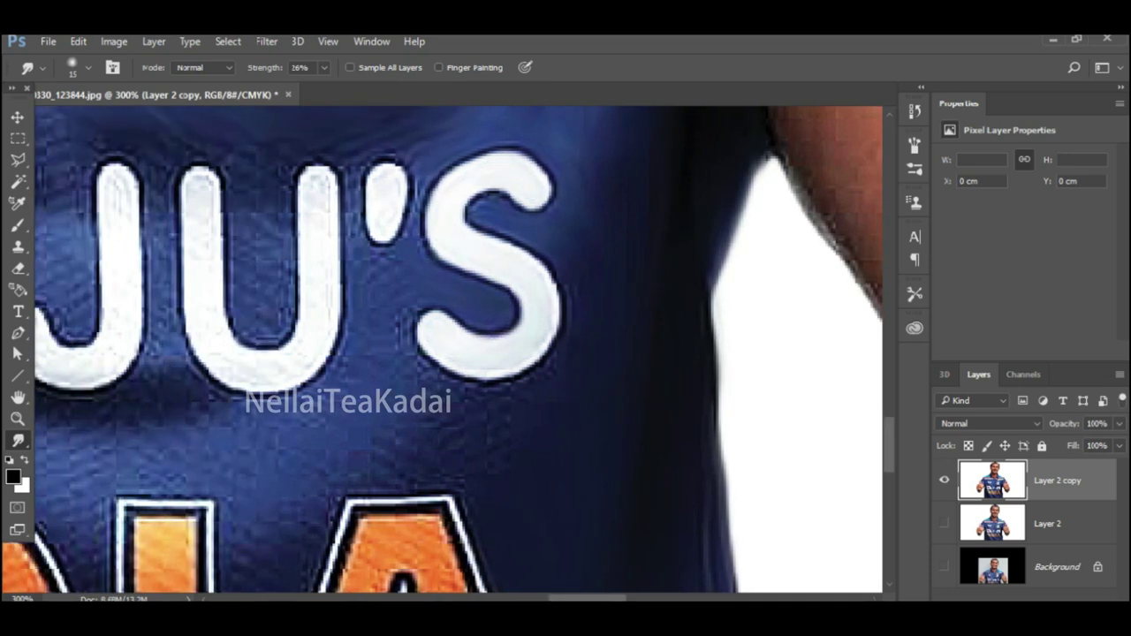
{"action": "left_click_drag", "start_coordinate": [383, 163], "coordinate": [409, 219]}
{"action": "mouse_move", "coordinate": [546, 175]}
{"action": "left_mouse_down"}
{"action": "mouse_move", "coordinate": [527, 157]}
{"action": "mouse_move", "coordinate": [422, 318]}
{"action": "mouse_move", "coordinate": [557, 328]}
{"action": "mouse_move", "coordinate": [505, 189]}
{"action": "mouse_move", "coordinate": [527, 158]}
{"action": "left_mouse_up"}
{"action": "mouse_move", "coordinate": [317, 166]}
{"action": "left_mouse_down"}
{"action": "mouse_move", "coordinate": [262, 350]}
{"action": "mouse_move", "coordinate": [183, 194]}
{"action": "mouse_move", "coordinate": [252, 393]}
{"action": "mouse_move", "coordinate": [341, 207]}
{"action": "mouse_move", "coordinate": [298, 212]}
{"action": "left_mouse_up"}
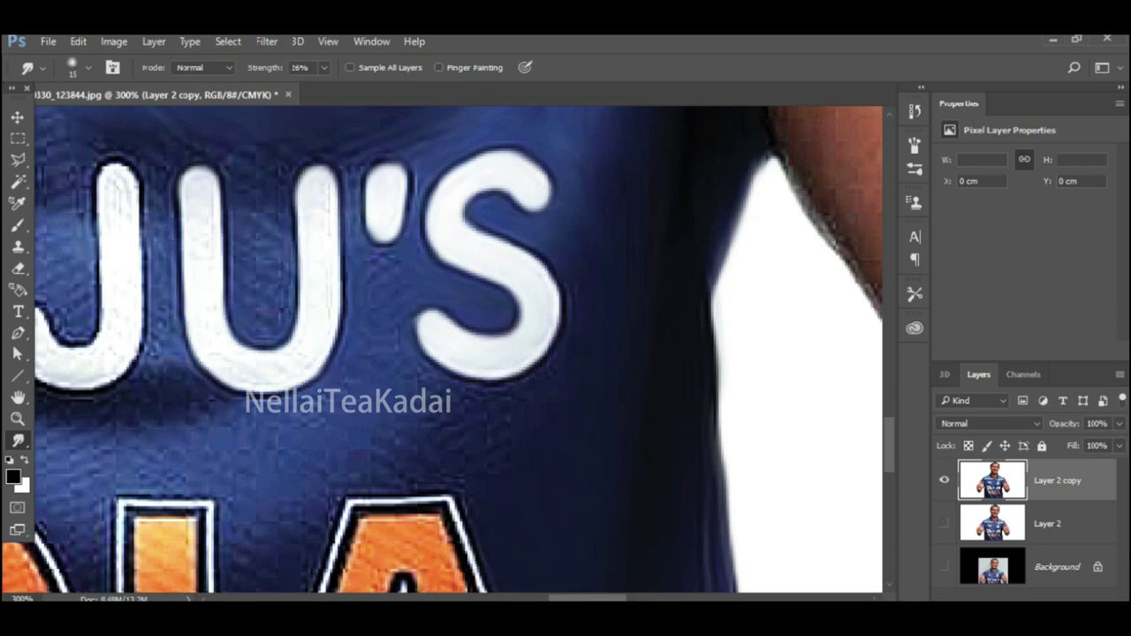
- Smudge the letters J, Y and B of the BYJU'S lettering with a 15 px brush
{"action": "scroll", "coordinate": [441, 349], "scroll_direction": "left", "scroll_amount": 4}
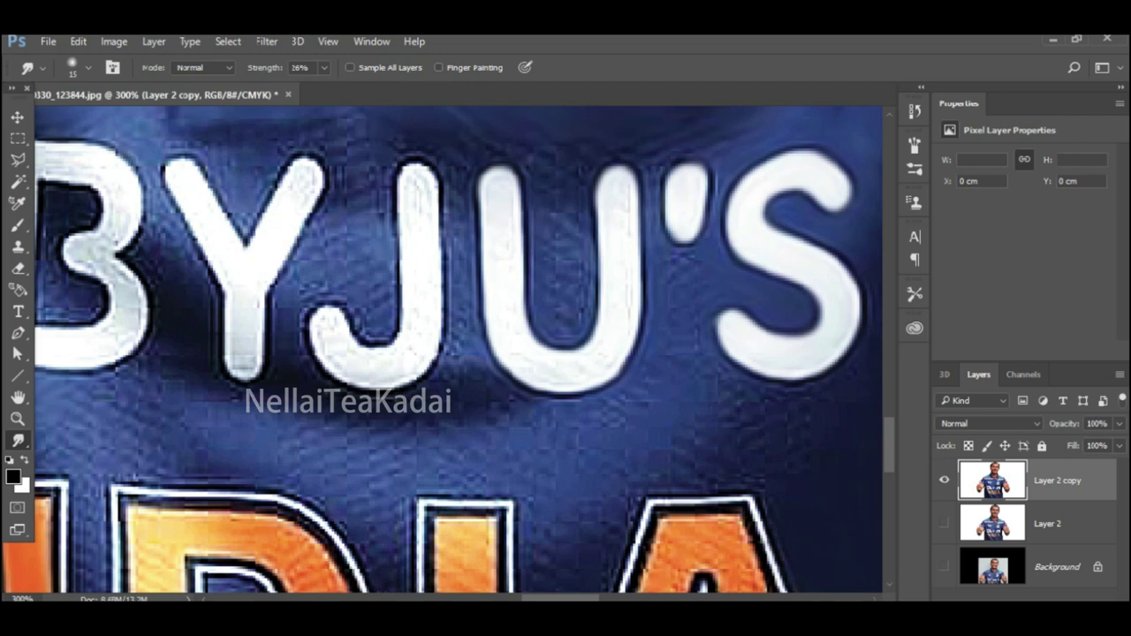
{"action": "mouse_move", "coordinate": [442, 204]}
{"action": "left_mouse_down"}
{"action": "mouse_move", "coordinate": [355, 385]}
{"action": "mouse_move", "coordinate": [375, 344]}
{"action": "mouse_move", "coordinate": [399, 174]}
{"action": "mouse_move", "coordinate": [439, 188]}
{"action": "left_mouse_up"}
{"action": "scroll", "coordinate": [440, 187], "scroll_direction": "up", "scroll_amount": 1}
{"action": "mouse_move", "coordinate": [167, 221]}
{"action": "left_mouse_down"}
{"action": "mouse_move", "coordinate": [239, 424]}
{"action": "mouse_move", "coordinate": [314, 212]}
{"action": "mouse_move", "coordinate": [244, 296]}
{"action": "mouse_move", "coordinate": [170, 221]}
{"action": "left_mouse_up"}
{"action": "scroll", "coordinate": [459, 349], "scroll_direction": "left", "scroll_amount": 5}
{"action": "mouse_move", "coordinate": [362, 251]}
{"action": "left_mouse_down"}
{"action": "mouse_move", "coordinate": [375, 417]}
{"action": "mouse_move", "coordinate": [510, 389]}
{"action": "mouse_move", "coordinate": [504, 241]}
{"action": "mouse_move", "coordinate": [389, 199]}
{"action": "mouse_move", "coordinate": [415, 367]}
{"action": "mouse_move", "coordinate": [442, 291]}
{"action": "mouse_move", "coordinate": [415, 238]}
{"action": "left_mouse_up"}
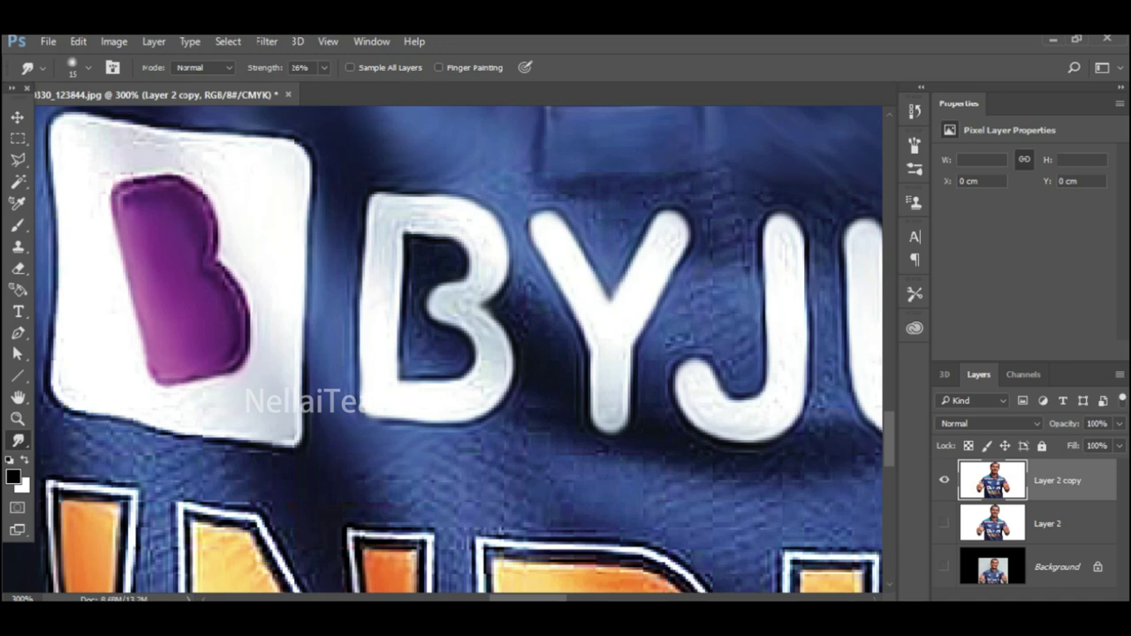
{"action": "left_click_drag", "start_coordinate": [459, 327], "coordinate": [460, 278]}
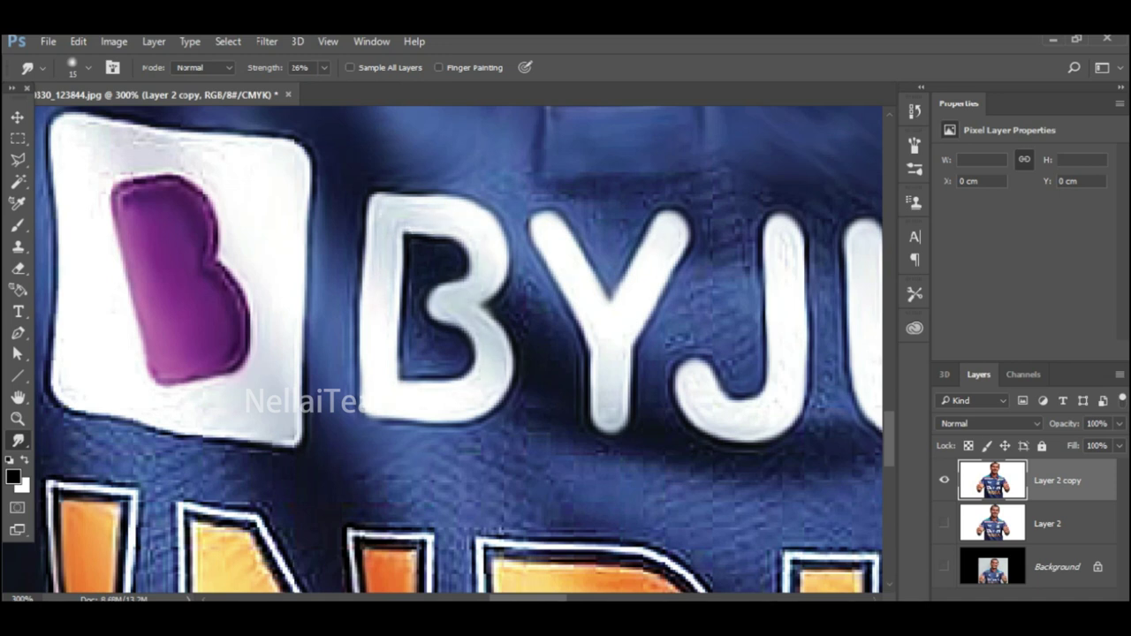
- Smudge the blue fabric around and between the letters B, Y and J
{"action": "scroll", "coordinate": [459, 349], "scroll_direction": "right", "scroll_amount": 3}
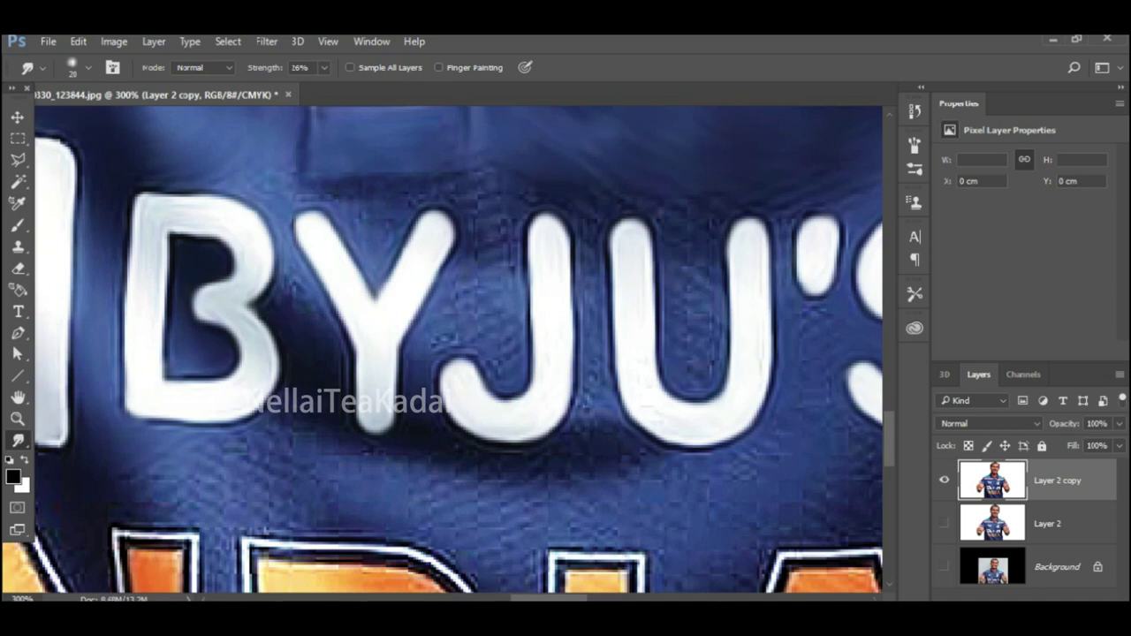
{"action": "mouse_move", "coordinate": [253, 459]}
{"action": "left_mouse_down"}
{"action": "mouse_move", "coordinate": [224, 484]}
{"action": "mouse_move", "coordinate": [133, 479]}
{"action": "left_mouse_up"}
{"action": "left_click_drag", "start_coordinate": [265, 505], "coordinate": [313, 469]}
{"action": "mouse_move", "coordinate": [420, 355]}
{"action": "left_mouse_down"}
{"action": "mouse_move", "coordinate": [452, 340]}
{"action": "mouse_move", "coordinate": [506, 265]}
{"action": "left_mouse_up"}
{"action": "left_click_drag", "start_coordinate": [592, 408], "coordinate": [593, 379]}
{"action": "mouse_move", "coordinate": [638, 461]}
{"action": "left_mouse_down"}
{"action": "mouse_move", "coordinate": [605, 417]}
{"action": "mouse_move", "coordinate": [571, 430]}
{"action": "mouse_move", "coordinate": [605, 419]}
{"action": "mouse_move", "coordinate": [598, 431]}
{"action": "left_mouse_up"}
- Smudge the fabric above the BYJU'S lettering, around the letter U and between BYJU'S and INDIA
{"action": "scroll", "coordinate": [598, 415], "scroll_direction": "up", "scroll_amount": 2}
{"action": "key", "text": "bracketright"}
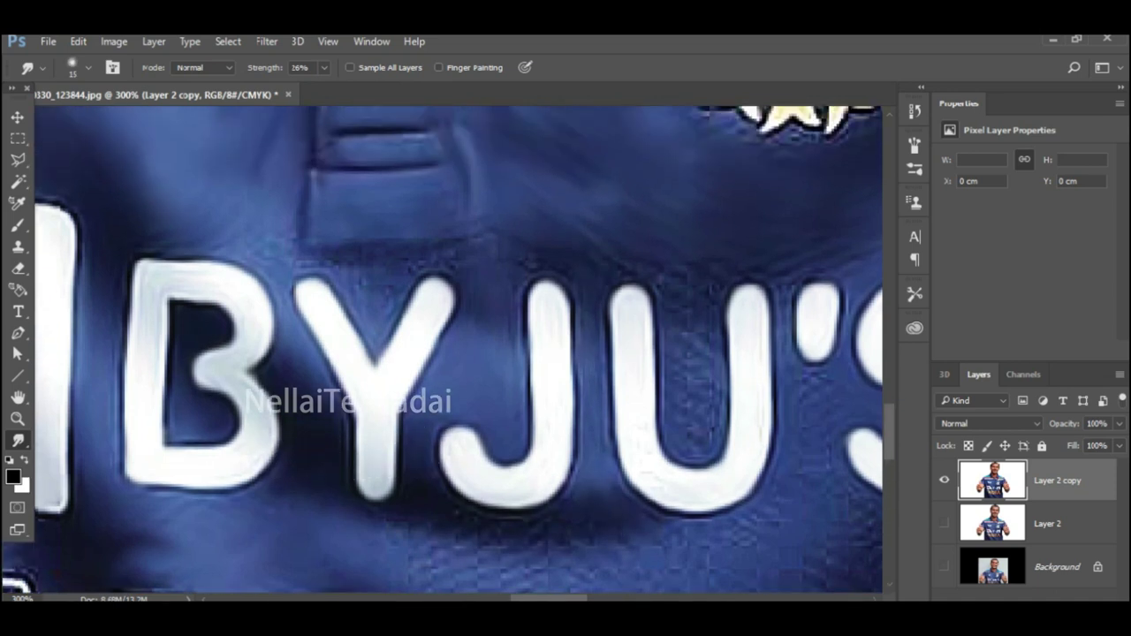
{"action": "left_click_drag", "start_coordinate": [350, 259], "coordinate": [288, 247]}
{"action": "scroll", "coordinate": [460, 350], "scroll_direction": "down", "scroll_amount": 1}
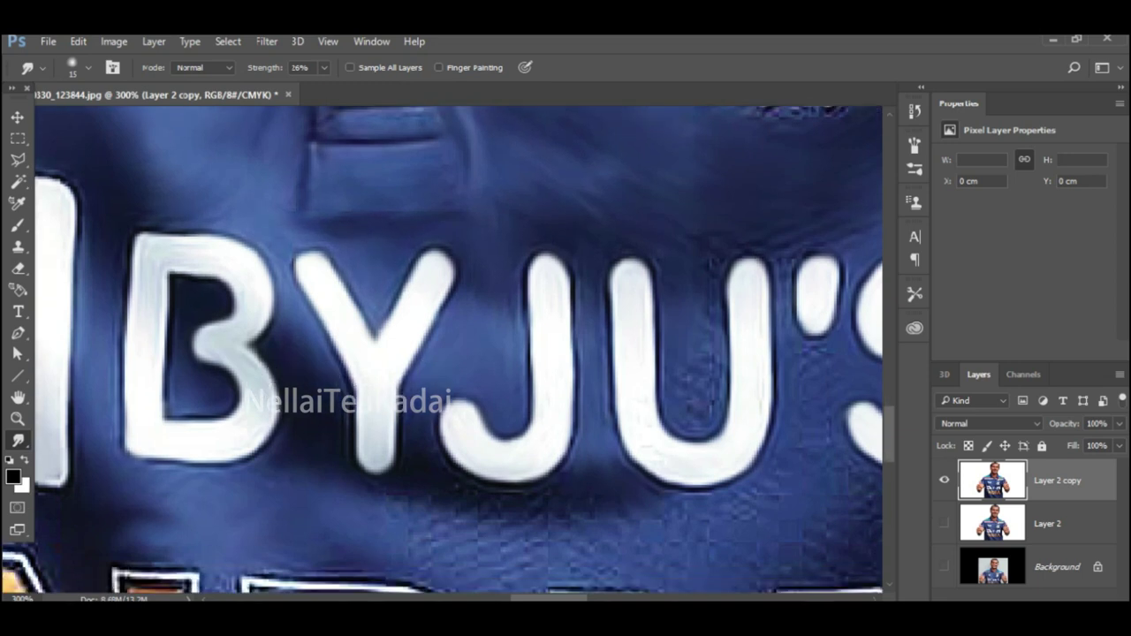
{"action": "scroll", "coordinate": [459, 350], "scroll_direction": "down", "scroll_amount": 3}
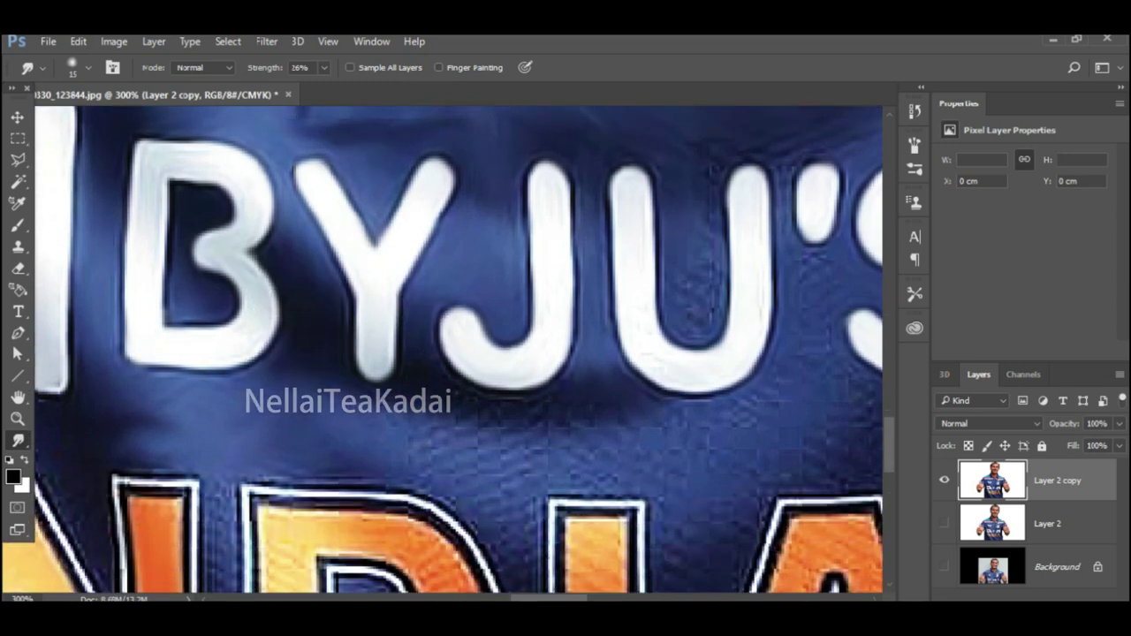
{"action": "scroll", "coordinate": [460, 350], "scroll_direction": "down", "scroll_amount": 1}
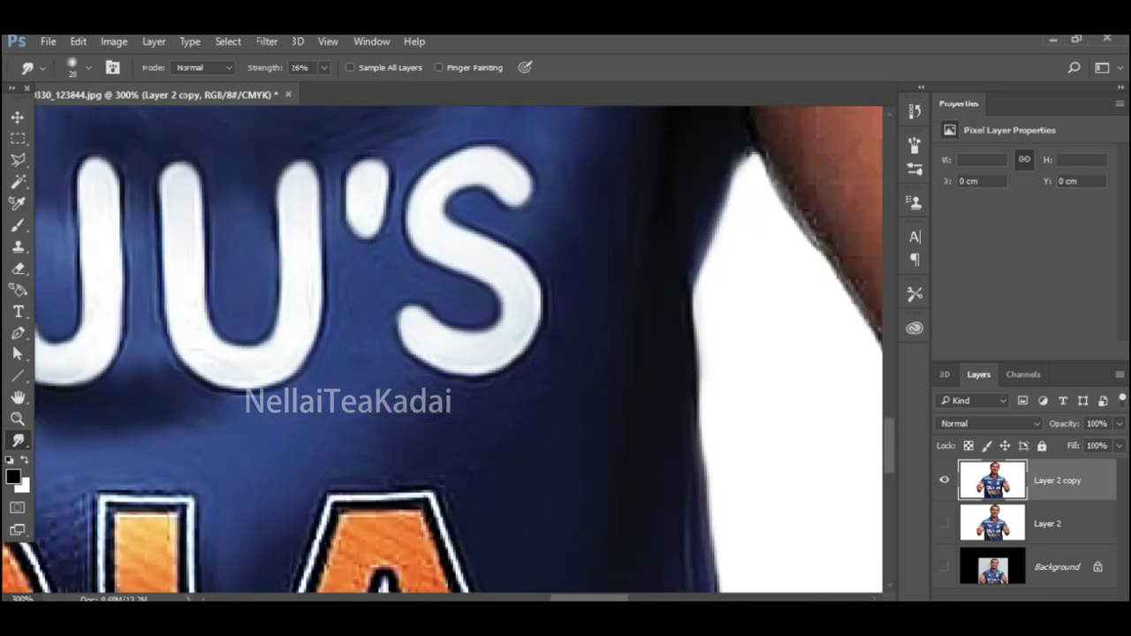
- Smudge the blue fabric around the letter A and along the jersey's side down to the hem with a 25 px brush
{"action": "scroll", "coordinate": [459, 350], "scroll_direction": "down", "scroll_amount": 5}
{"action": "scroll", "coordinate": [460, 350], "scroll_direction": "down", "scroll_amount": 8}
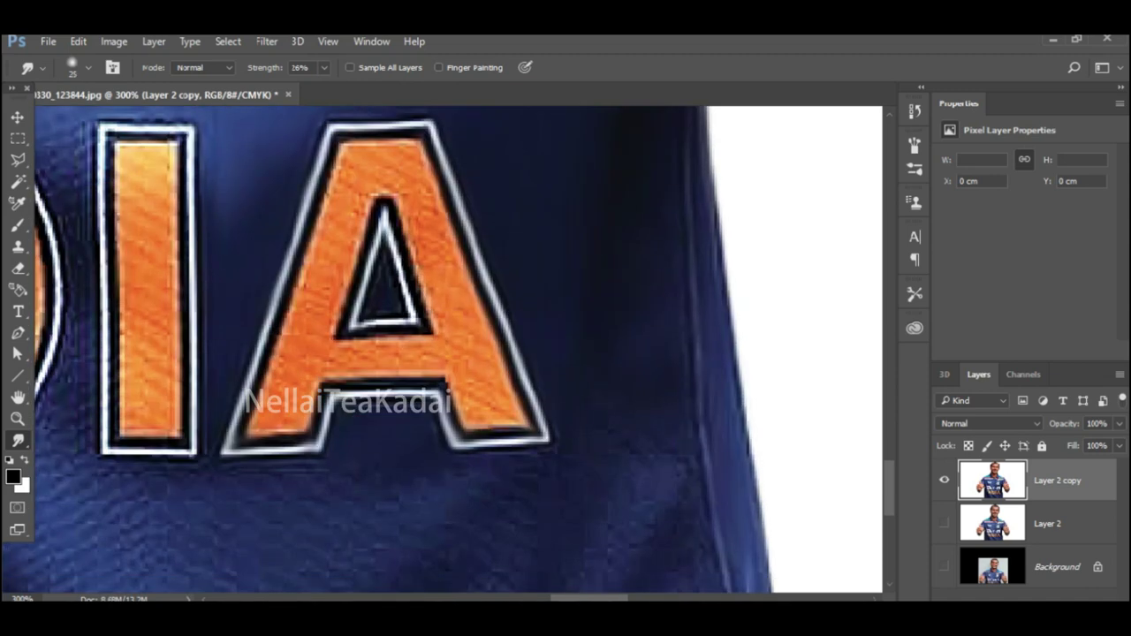
{"action": "scroll", "coordinate": [459, 350], "scroll_direction": "down", "scroll_amount": 4}
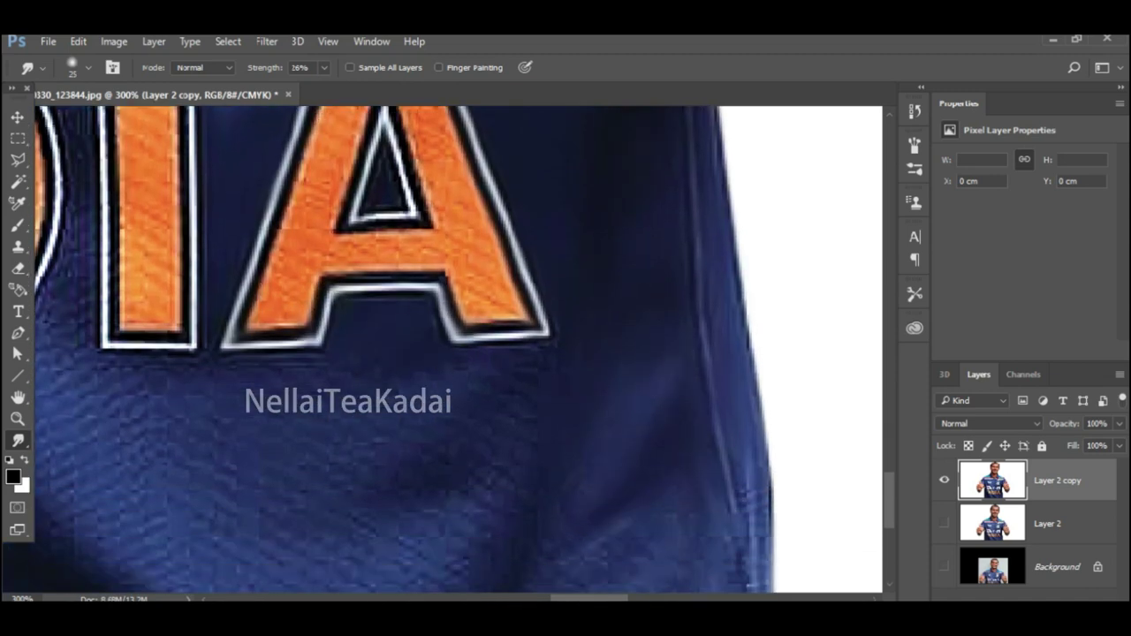
{"action": "scroll", "coordinate": [458, 349], "scroll_direction": "down", "scroll_amount": 4}
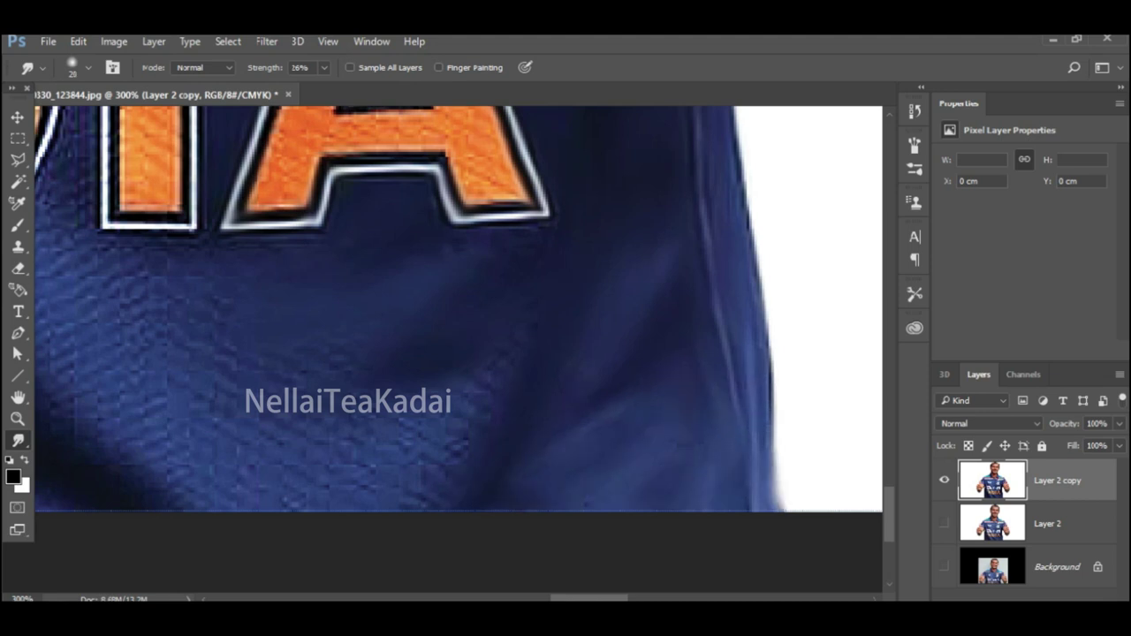
{"action": "scroll", "coordinate": [459, 350], "scroll_direction": "up", "scroll_amount": 3}
{"action": "scroll", "coordinate": [458, 349], "scroll_direction": "down", "scroll_amount": 3}
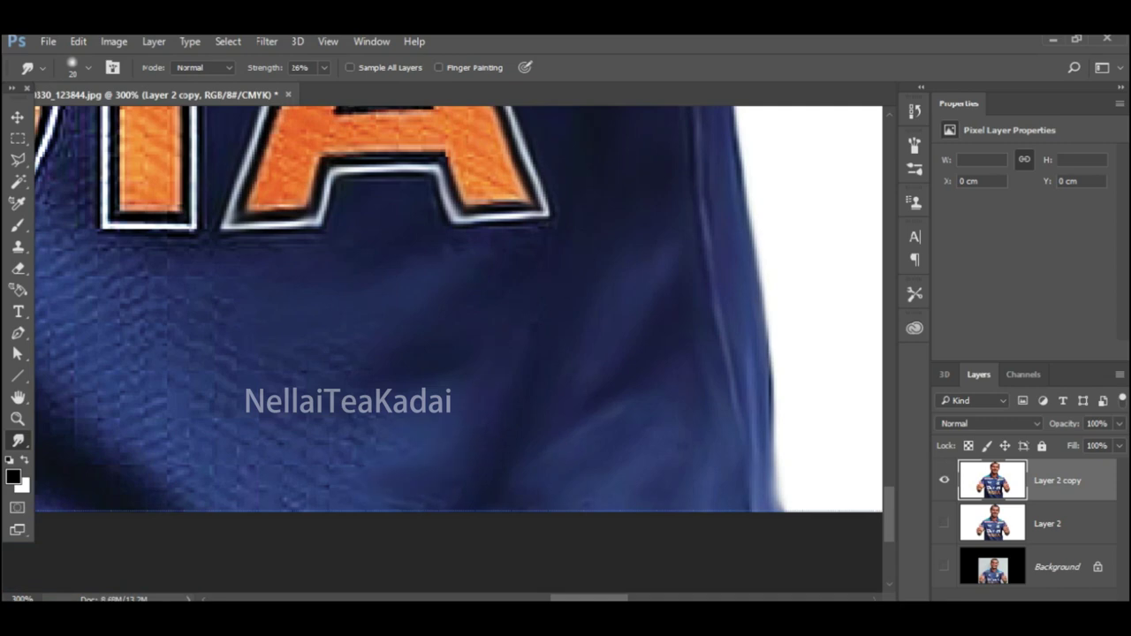
- Smudge the fabric folds below the N, D and I of INDIA down to the hem with a 30 px brush
{"action": "scroll", "coordinate": [458, 349], "scroll_direction": "left", "scroll_amount": 5}
{"action": "scroll", "coordinate": [458, 349], "scroll_direction": "up", "scroll_amount": 1}
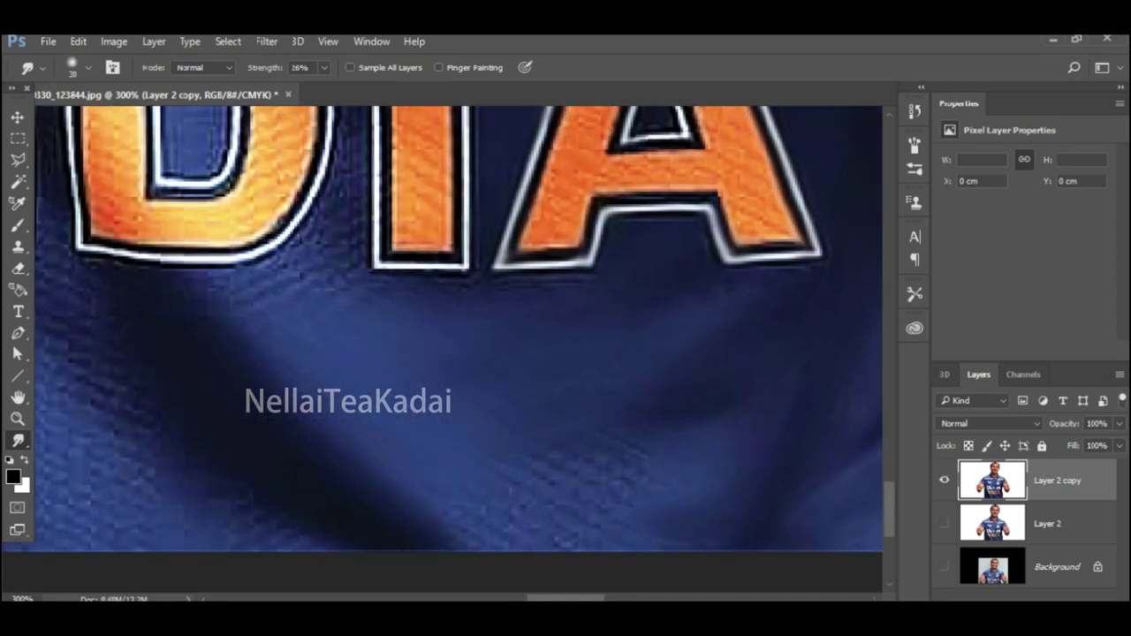
{"action": "scroll", "coordinate": [457, 349], "scroll_direction": "down", "scroll_amount": 2}
{"action": "scroll", "coordinate": [457, 349], "scroll_direction": "up", "scroll_amount": 1}
{"action": "scroll", "coordinate": [457, 349], "scroll_direction": "left", "scroll_amount": 5}
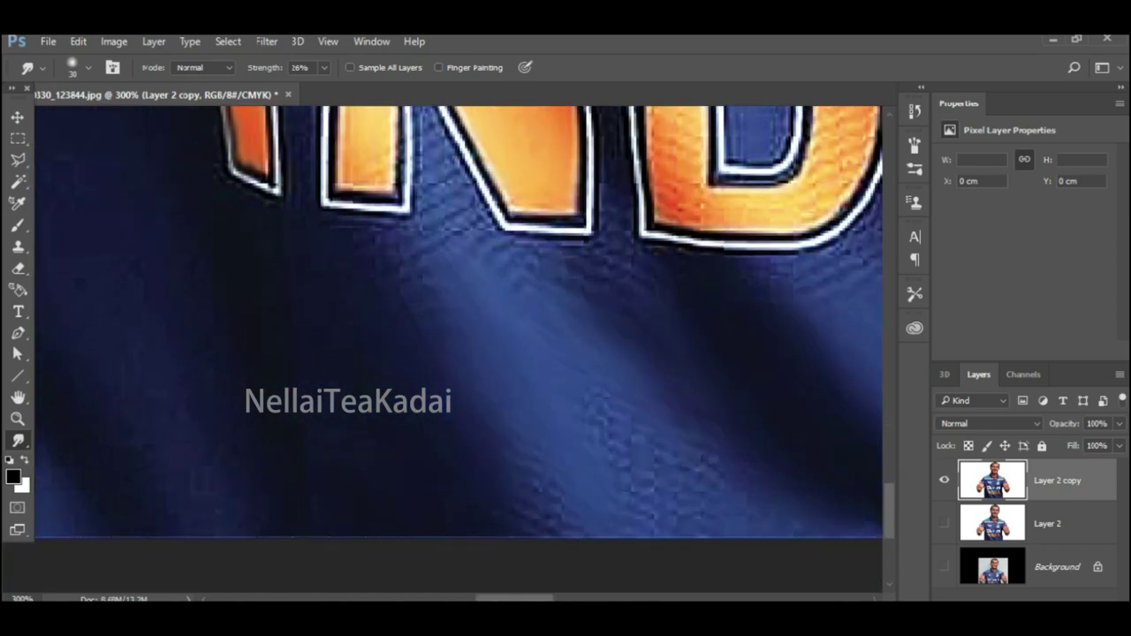
{"action": "left_click_drag", "start_coordinate": [594, 396], "coordinate": [698, 504]}
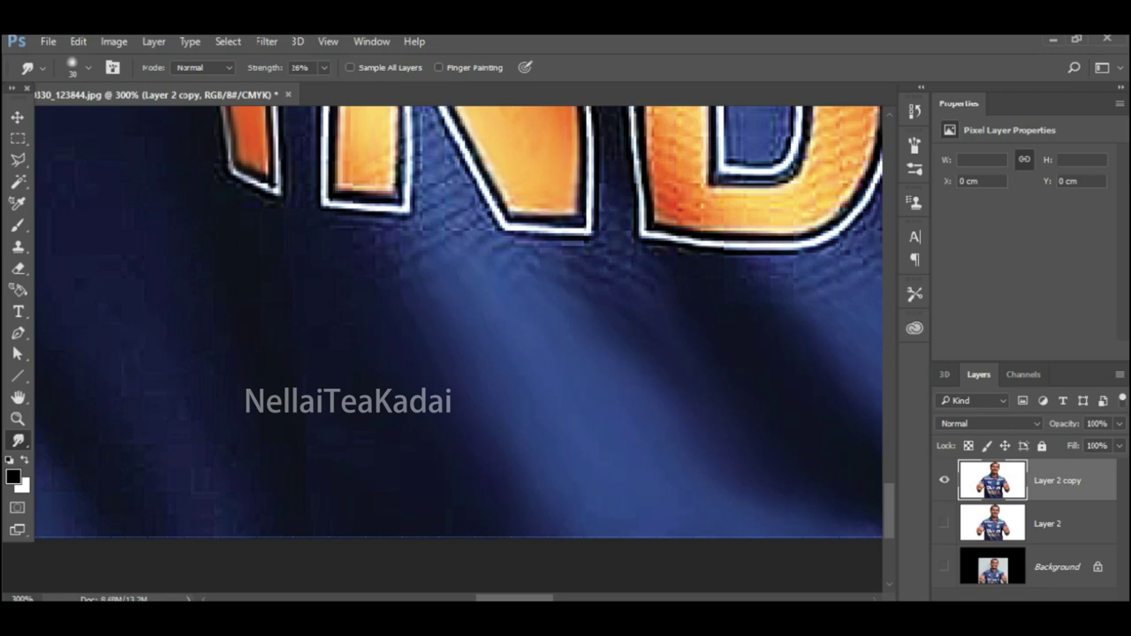
- Smudge the white square and the purple B of the BYJU'S logo with a 15 px brush
{"action": "scroll", "coordinate": [457, 349], "scroll_direction": "right", "scroll_amount": 5}
{"action": "scroll", "coordinate": [458, 349], "scroll_direction": "up", "scroll_amount": 8}
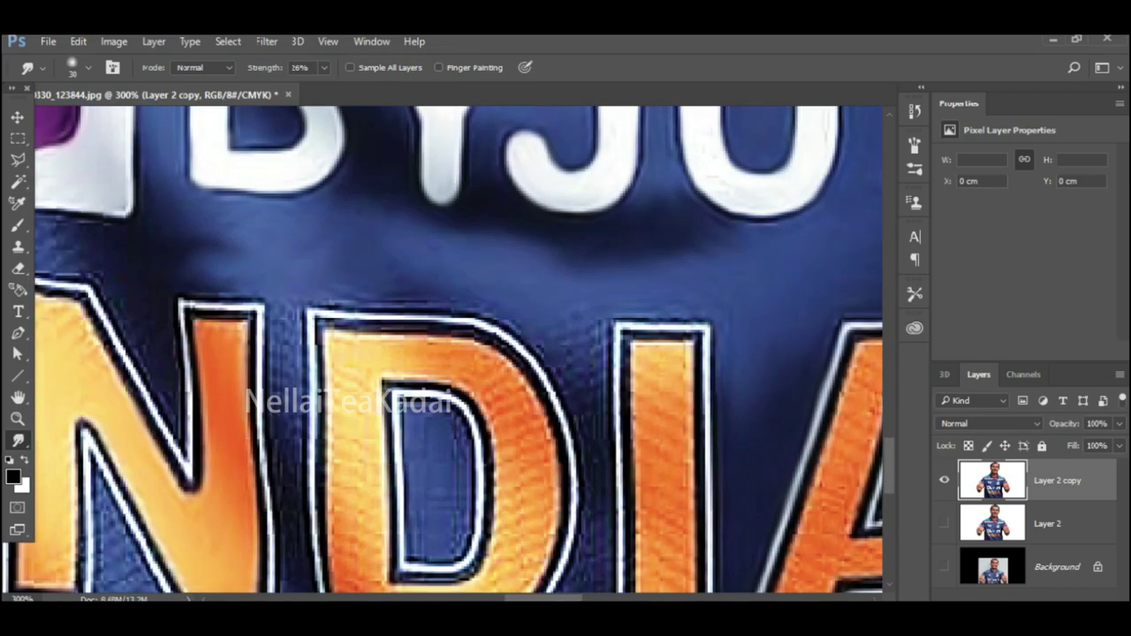
{"action": "key", "text": "z"}
{"action": "scroll", "coordinate": [512, 282], "scroll_direction": "down", "scroll_amount": 4}
{"action": "scroll", "coordinate": [512, 301], "scroll_direction": "up", "scroll_amount": 2}
{"action": "scroll", "coordinate": [512, 309], "scroll_direction": "up", "scroll_amount": 4}
{"action": "mouse_move", "coordinate": [230, 424]}
{"action": "left_mouse_down"}
{"action": "mouse_move", "coordinate": [672, 264]}
{"action": "mouse_move", "coordinate": [671, 225]}
{"action": "left_mouse_up"}
{"action": "key", "text": "r"}
{"action": "mouse_move", "coordinate": [325, 267]}
{"action": "left_mouse_down"}
{"action": "mouse_move", "coordinate": [355, 285]}
{"action": "mouse_move", "coordinate": [499, 265]}
{"action": "left_mouse_up"}
{"action": "left_click_drag", "start_coordinate": [320, 230], "coordinate": [352, 275]}
{"action": "key", "text": "bracketleft"}
{"action": "key", "text": "bracketleft"}
{"action": "left_click_drag", "start_coordinate": [414, 199], "coordinate": [477, 212]}
{"action": "mouse_move", "coordinate": [528, 268]}
{"action": "left_mouse_down"}
{"action": "mouse_move", "coordinate": [339, 240]}
{"action": "mouse_move", "coordinate": [316, 152]}
{"action": "left_mouse_up"}
{"action": "scroll", "coordinate": [371, 251], "scroll_direction": "up", "scroll_amount": 3}
{"action": "scroll", "coordinate": [316, 177], "scroll_direction": "up", "scroll_amount": 4}
{"action": "mouse_move", "coordinate": [315, 234]}
{"action": "left_mouse_down"}
{"action": "mouse_move", "coordinate": [353, 211]}
{"action": "mouse_move", "coordinate": [572, 283]}
{"action": "left_mouse_up"}
{"action": "mouse_move", "coordinate": [377, 305]}
{"action": "left_mouse_down"}
{"action": "mouse_move", "coordinate": [427, 270]}
{"action": "mouse_move", "coordinate": [511, 419]}
{"action": "mouse_move", "coordinate": [404, 438]}
{"action": "mouse_move", "coordinate": [374, 302]}
{"action": "left_mouse_up"}
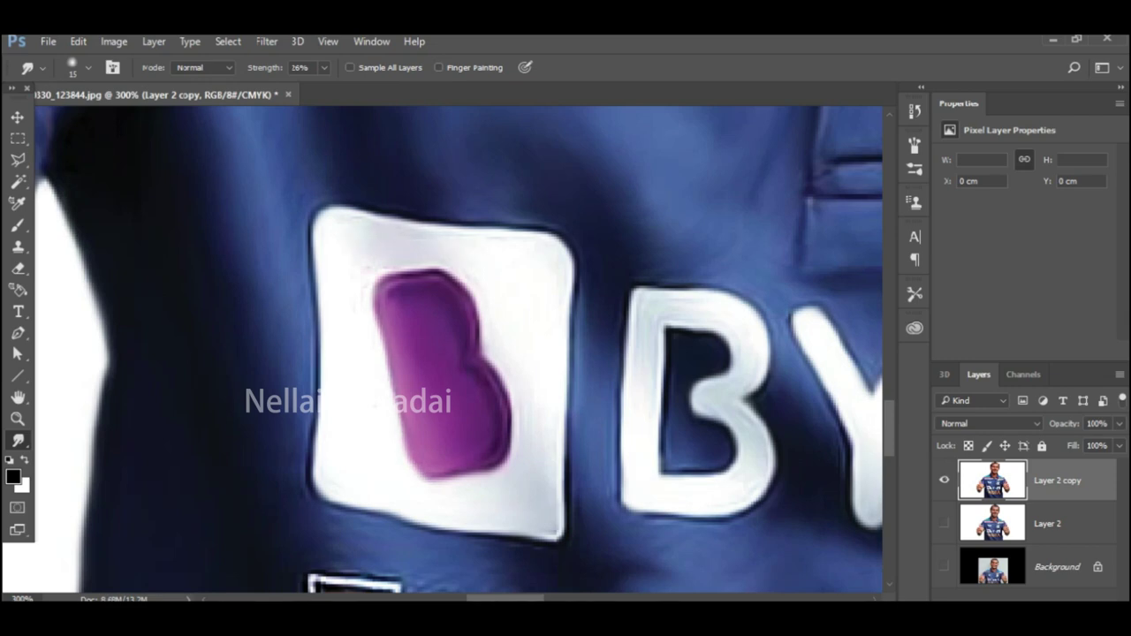
- Smudge the blue fabric around and between the first I, the N and the D of INDIA with a 15 px brush
{"action": "scroll", "coordinate": [466, 349], "scroll_direction": "down", "scroll_amount": 12}
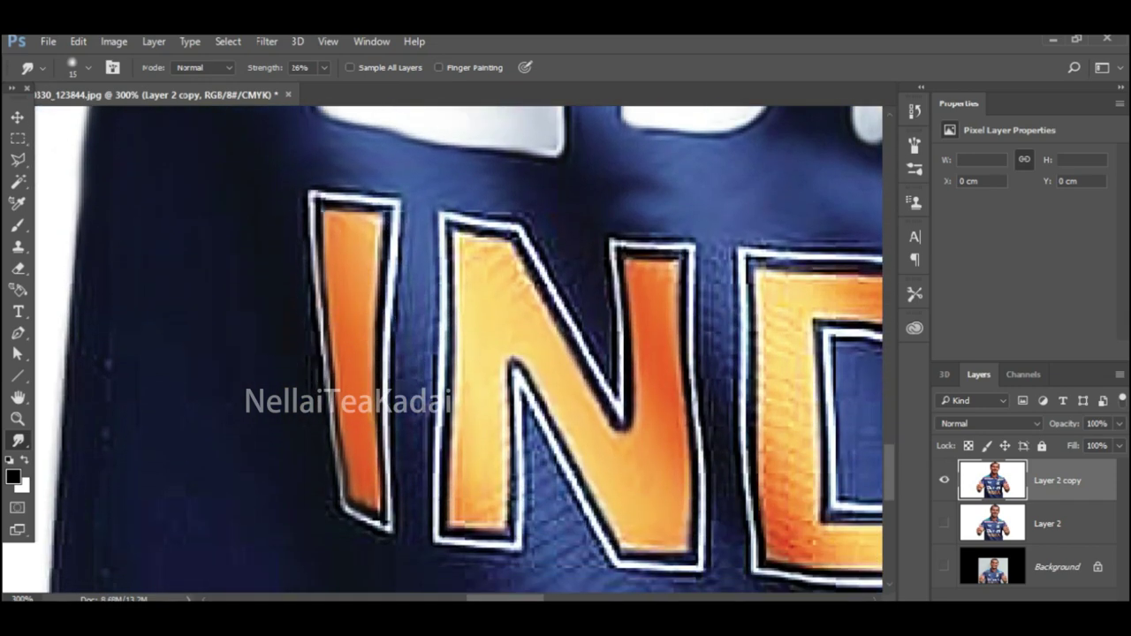
{"action": "scroll", "coordinate": [468, 349], "scroll_direction": "down", "scroll_amount": 1}
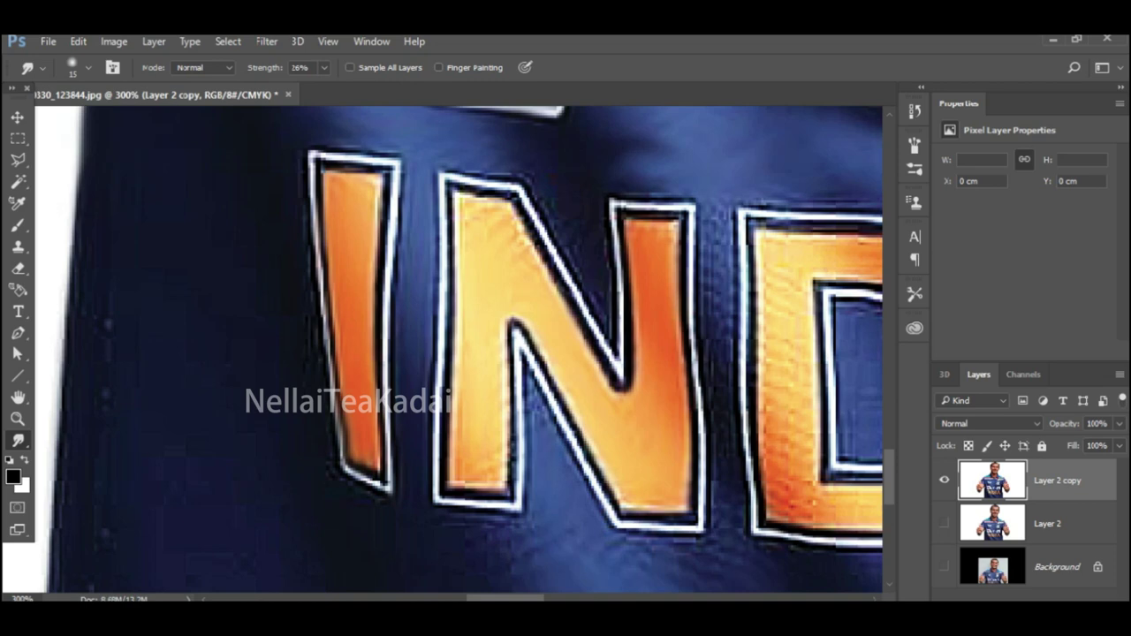
{"action": "scroll", "coordinate": [468, 349], "scroll_direction": "down", "scroll_amount": 2}
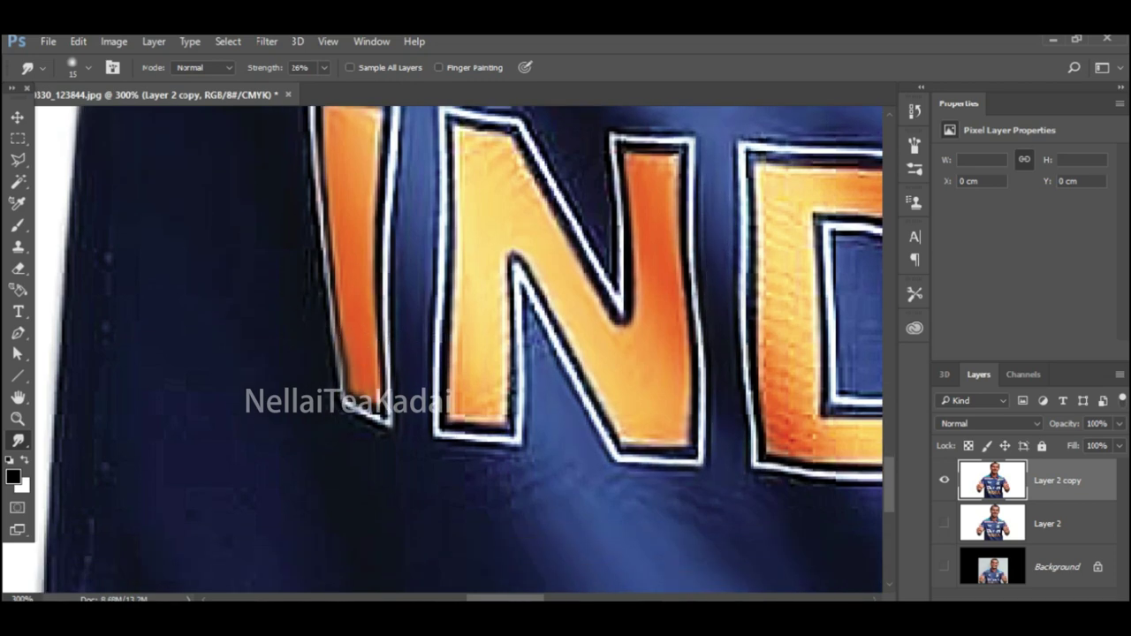
{"action": "scroll", "coordinate": [468, 349], "scroll_direction": "up", "scroll_amount": 4}
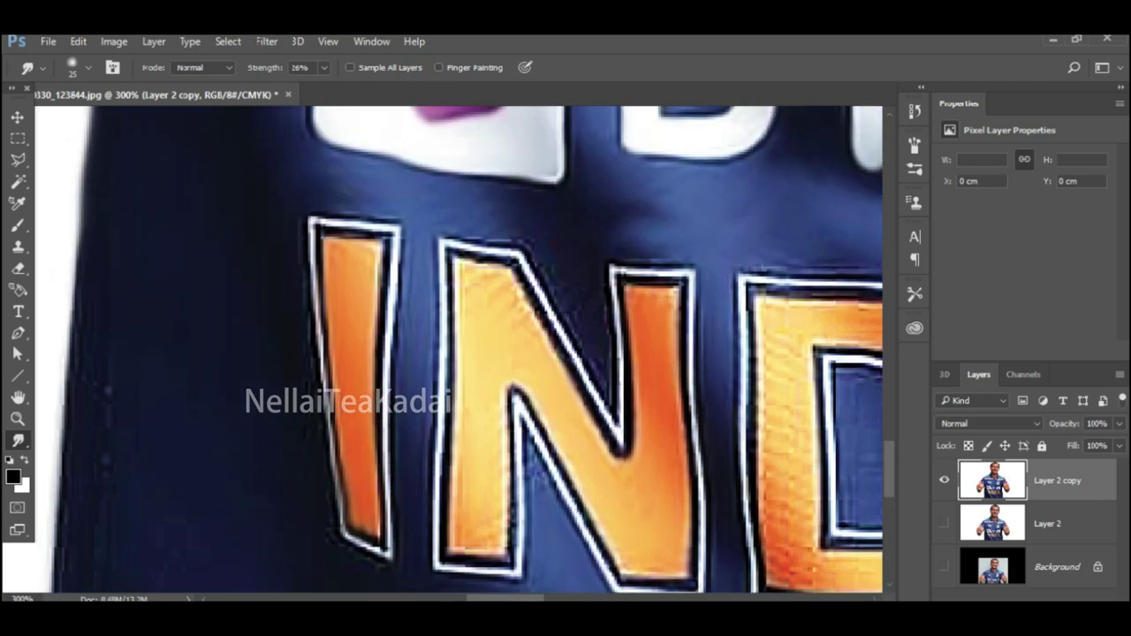
- Smudge the dark fabric along the jersey's side beside the first I of INDIA down to the hem with a 25 px brush
{"action": "scroll", "coordinate": [468, 349], "scroll_direction": "up", "scroll_amount": 8}
{"action": "scroll", "coordinate": [468, 349], "scroll_direction": "down", "scroll_amount": 12}
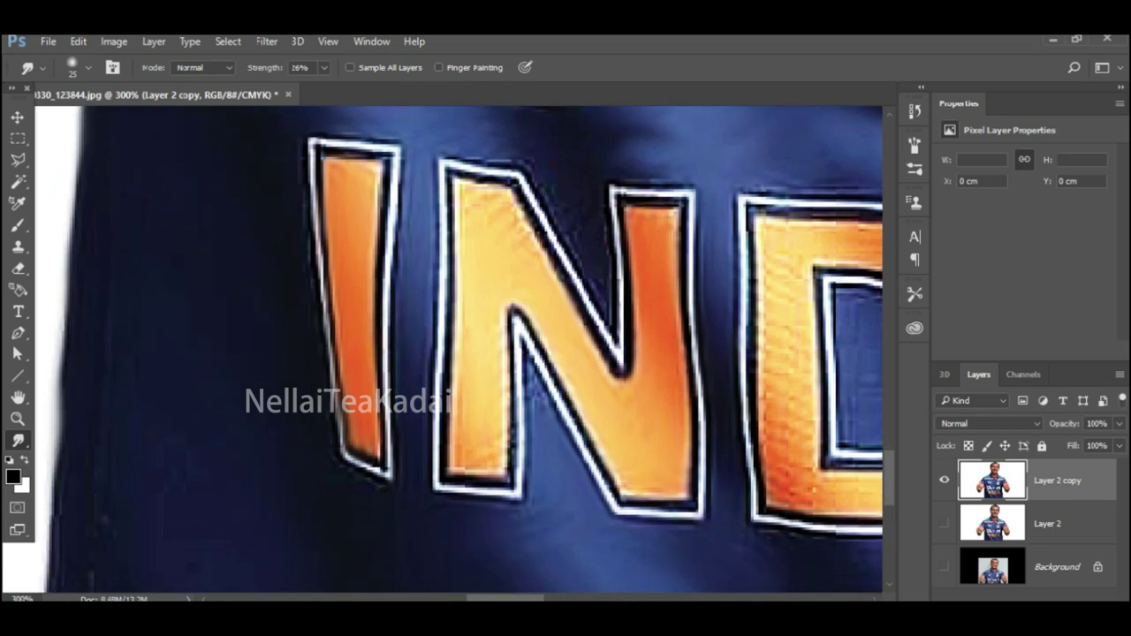
{"action": "scroll", "coordinate": [469, 349], "scroll_direction": "down", "scroll_amount": 2}
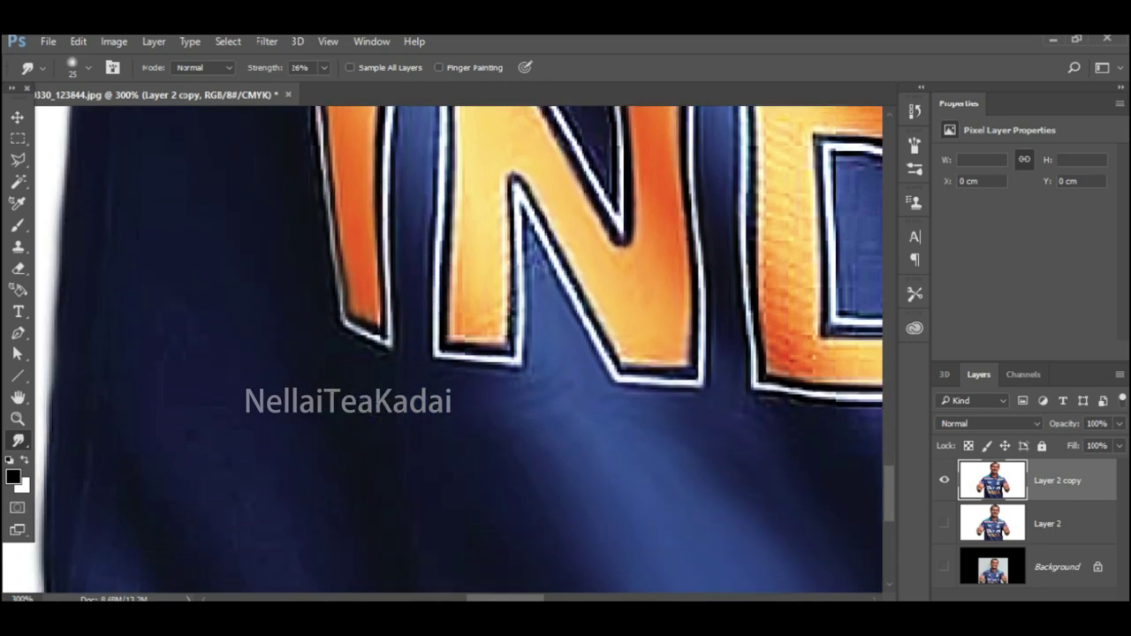
{"action": "scroll", "coordinate": [468, 349], "scroll_direction": "up", "scroll_amount": 2}
{"action": "scroll", "coordinate": [468, 349], "scroll_direction": "down", "scroll_amount": 5}
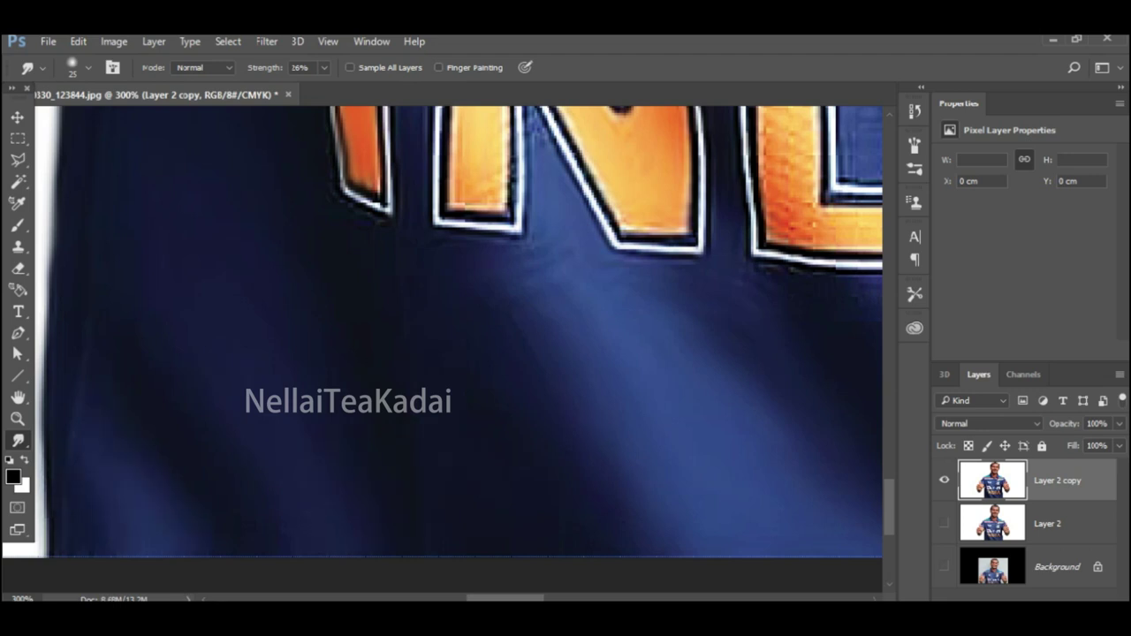
- Smudge the orange fill and white outlines of the first I and the N of INDIA, finishing with a 15 px brush
{"action": "scroll", "coordinate": [468, 349], "scroll_direction": "up", "scroll_amount": 6}
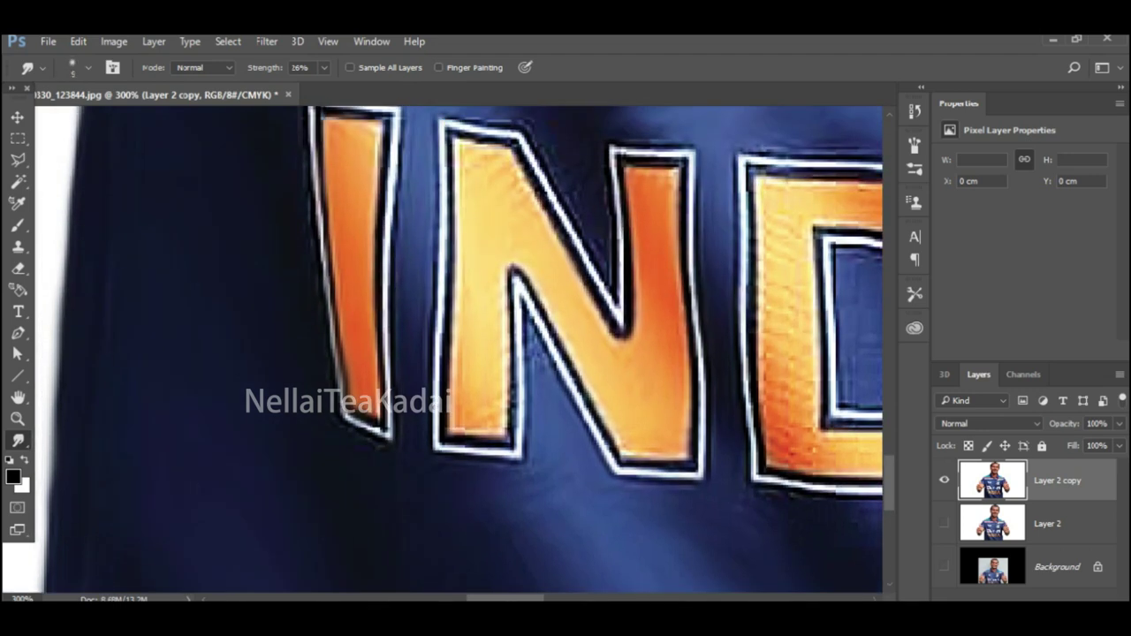
{"action": "mouse_move", "coordinate": [521, 322]}
{"action": "left_mouse_down"}
{"action": "mouse_move", "coordinate": [517, 452]}
{"action": "mouse_move", "coordinate": [448, 448]}
{"action": "mouse_move", "coordinate": [436, 336]}
{"action": "left_mouse_up"}
{"action": "key", "text": "bracketleft"}
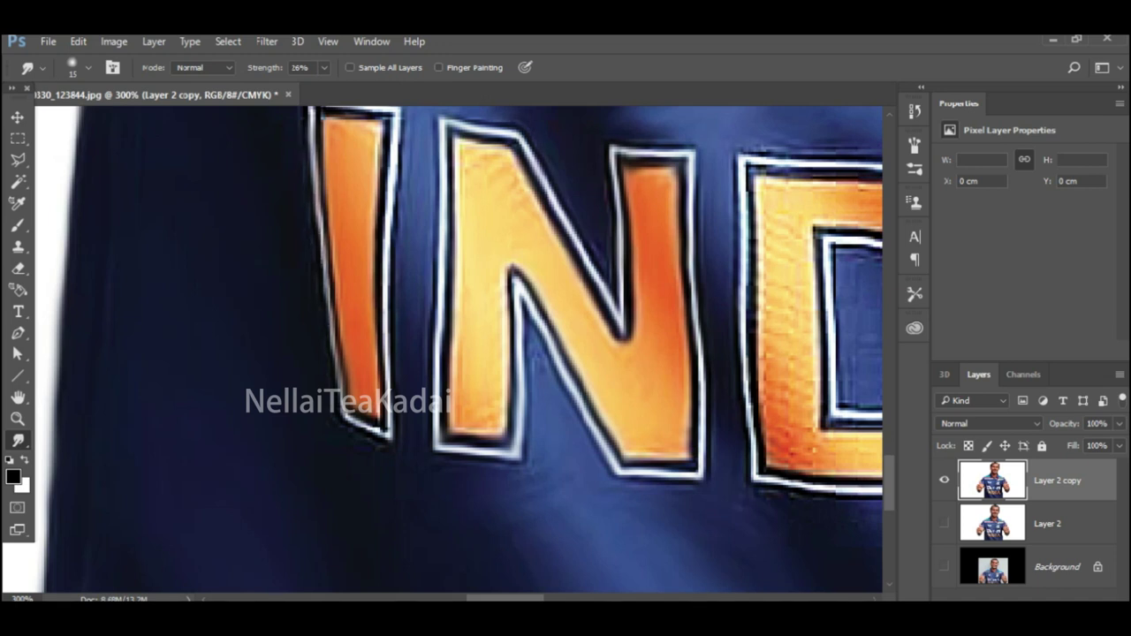
{"action": "scroll", "coordinate": [393, 176], "scroll_direction": "up", "scroll_amount": 5}
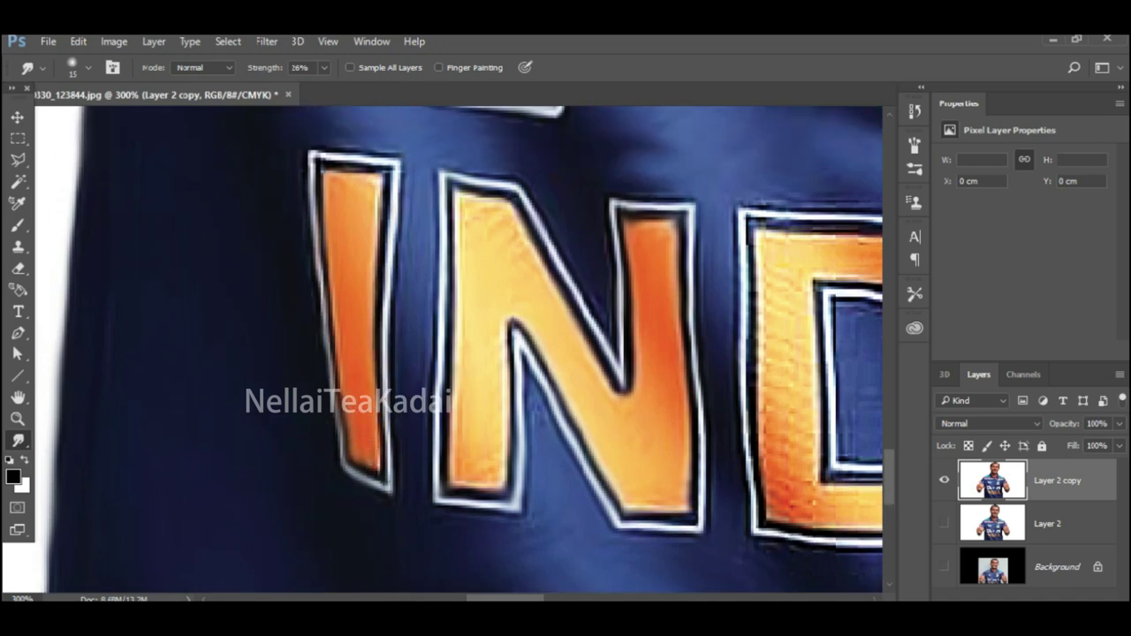
{"action": "scroll", "coordinate": [349, 208], "scroll_direction": "down", "scroll_amount": 1}
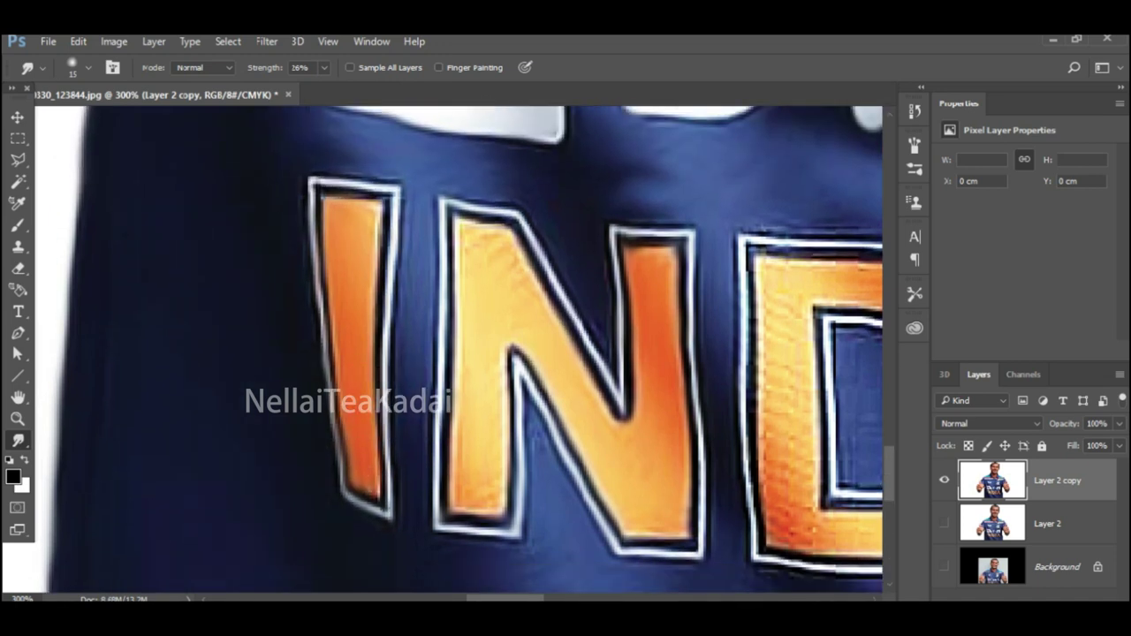
- Smudge the fill, outlines and inner opening of the letter D of INDIA with a 15 px brush
{"action": "scroll", "coordinate": [349, 207], "scroll_direction": "right", "scroll_amount": 5}
{"action": "mouse_move", "coordinate": [546, 322]}
{"action": "left_mouse_down"}
{"action": "mouse_move", "coordinate": [615, 496]}
{"action": "mouse_move", "coordinate": [567, 319]}
{"action": "mouse_move", "coordinate": [614, 371]}
{"action": "mouse_move", "coordinate": [555, 468]}
{"action": "left_mouse_up"}
{"action": "mouse_move", "coordinate": [464, 318]}
{"action": "left_mouse_down"}
{"action": "mouse_move", "coordinate": [474, 557]}
{"action": "mouse_move", "coordinate": [536, 242]}
{"action": "mouse_move", "coordinate": [705, 313]}
{"action": "left_mouse_up"}
{"action": "mouse_move", "coordinate": [618, 251]}
{"action": "left_mouse_down"}
{"action": "mouse_move", "coordinate": [693, 314]}
{"action": "mouse_move", "coordinate": [720, 468]}
{"action": "mouse_move", "coordinate": [601, 565]}
{"action": "mouse_move", "coordinate": [473, 561]}
{"action": "left_mouse_up"}
{"action": "mouse_move", "coordinate": [539, 570]}
{"action": "left_mouse_down"}
{"action": "mouse_move", "coordinate": [693, 530]}
{"action": "mouse_move", "coordinate": [711, 327]}
{"action": "mouse_move", "coordinate": [566, 242]}
{"action": "mouse_move", "coordinate": [583, 258]}
{"action": "left_mouse_up"}
{"action": "left_click_drag", "start_coordinate": [754, 262], "coordinate": [754, 339]}
{"action": "mouse_move", "coordinate": [530, 526]}
{"action": "left_mouse_down"}
{"action": "mouse_move", "coordinate": [502, 291]}
{"action": "mouse_move", "coordinate": [566, 280]}
{"action": "mouse_move", "coordinate": [670, 345]}
{"action": "left_mouse_up"}
{"action": "mouse_move", "coordinate": [649, 424]}
{"action": "left_mouse_down"}
{"action": "mouse_move", "coordinate": [675, 486]}
{"action": "mouse_move", "coordinate": [534, 517]}
{"action": "mouse_move", "coordinate": [521, 535]}
{"action": "left_mouse_up"}
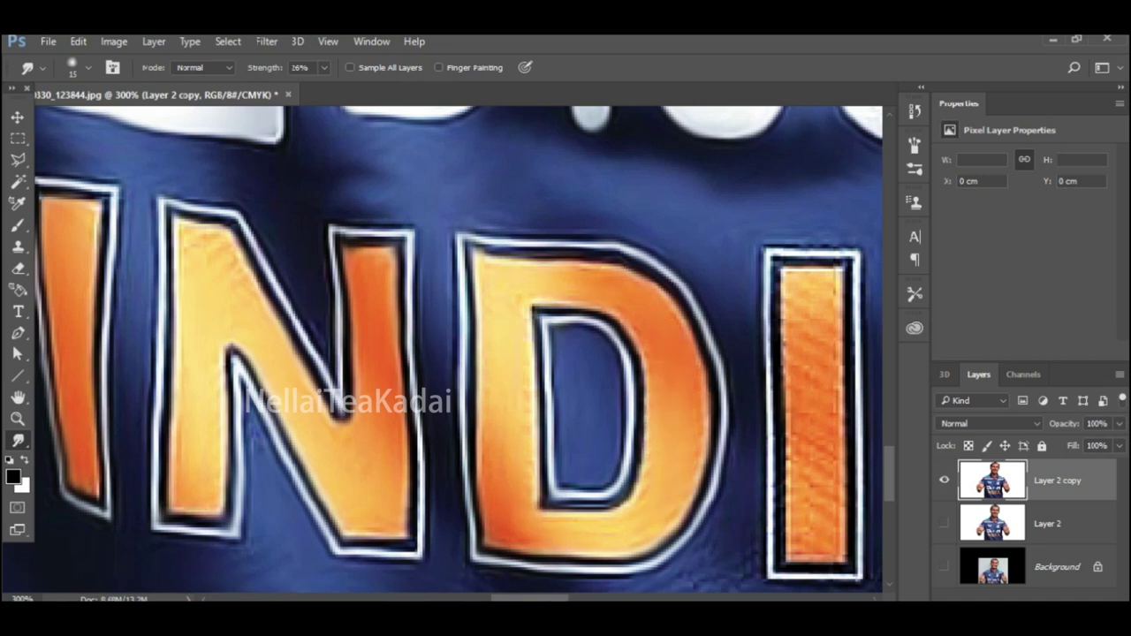
- Smudge the second I of INDIA with a 15 px brush, along with the fabric below it and the D
{"action": "scroll", "coordinate": [495, 353], "scroll_direction": "down", "scroll_amount": 1}
{"action": "scroll", "coordinate": [494, 353], "scroll_direction": "right", "scroll_amount": 5}
{"action": "mouse_move", "coordinate": [466, 248]}
{"action": "left_mouse_down"}
{"action": "mouse_move", "coordinate": [484, 263]}
{"action": "mouse_move", "coordinate": [464, 484]}
{"action": "mouse_move", "coordinate": [506, 414]}
{"action": "left_mouse_up"}
{"action": "left_click_drag", "start_coordinate": [435, 379], "coordinate": [440, 477]}
{"action": "mouse_move", "coordinate": [440, 477]}
{"action": "left_mouse_down"}
{"action": "mouse_move", "coordinate": [503, 535]}
{"action": "mouse_move", "coordinate": [514, 441]}
{"action": "left_mouse_up"}
{"action": "left_click_drag", "start_coordinate": [515, 442], "coordinate": [507, 225]}
{"action": "mouse_move", "coordinate": [507, 225]}
{"action": "left_mouse_down"}
{"action": "mouse_move", "coordinate": [436, 232]}
{"action": "mouse_move", "coordinate": [427, 281]}
{"action": "left_mouse_up"}
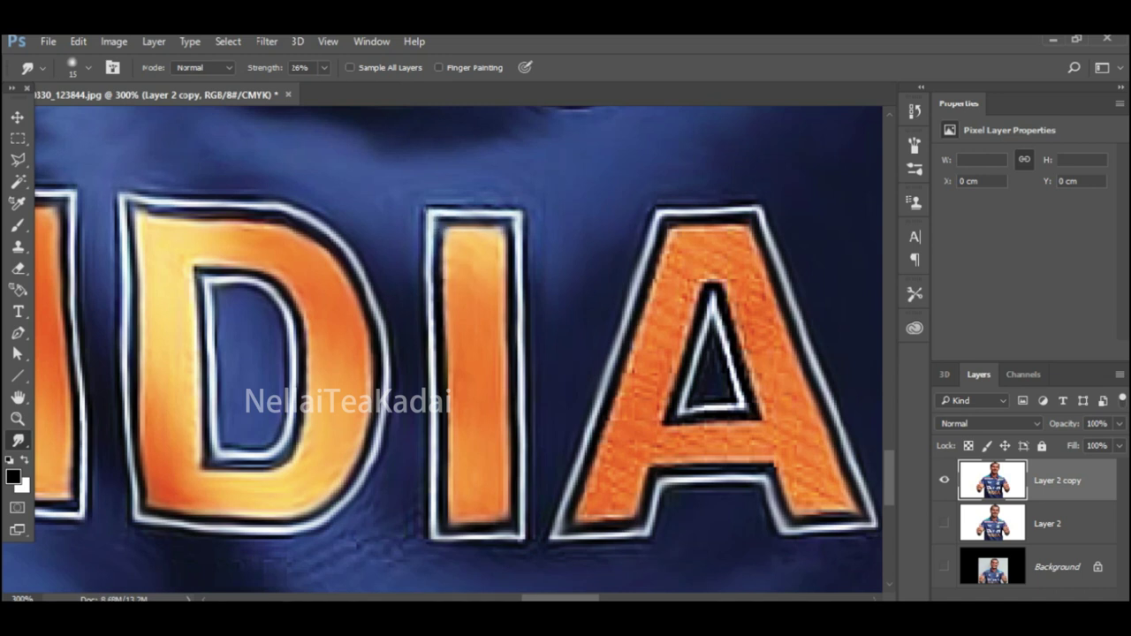
{"action": "scroll", "coordinate": [459, 349], "scroll_direction": "down", "scroll_amount": 2}
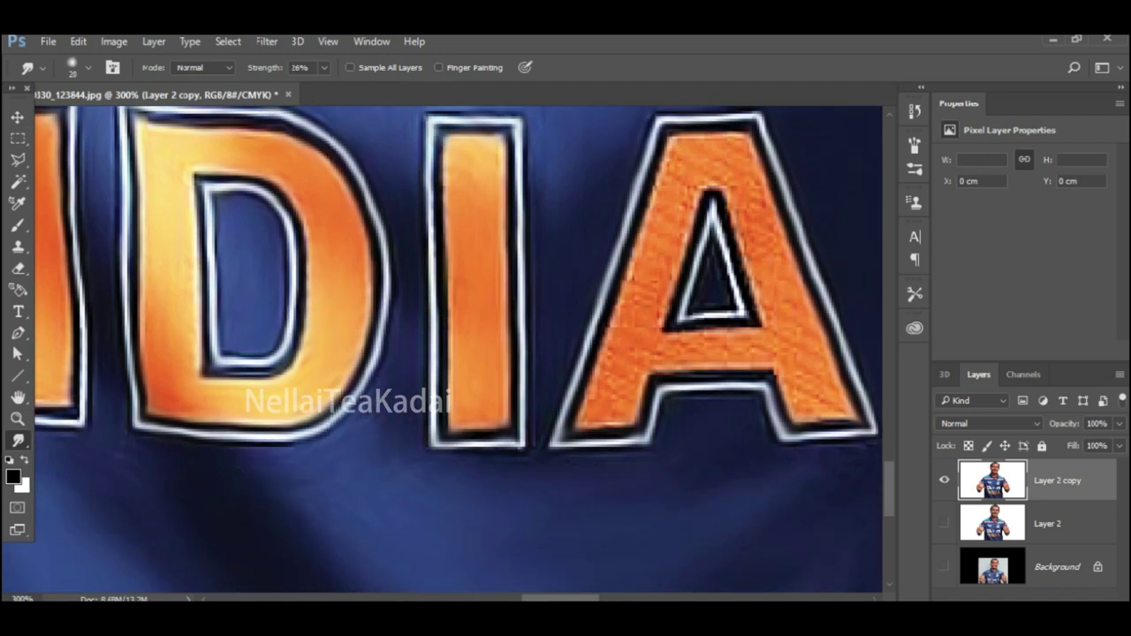
- Smudge the orange fill and the inner triangle outline of the letter A of INDIA, adjusting the brush size between areas
{"action": "key", "text": "bracketright"}
{"action": "key", "text": "bracketright"}
{"action": "key", "text": "bracketright"}
{"action": "key", "text": "bracketright"}
{"action": "key", "text": "bracketright"}
{"action": "key", "text": "bracketright"}
{"action": "key", "text": "bracketright"}
{"action": "mouse_move", "coordinate": [613, 323]}
{"action": "left_mouse_down"}
{"action": "mouse_move", "coordinate": [638, 275]}
{"action": "mouse_move", "coordinate": [755, 199]}
{"action": "mouse_move", "coordinate": [803, 369]}
{"action": "left_mouse_up"}
{"action": "left_click_drag", "start_coordinate": [594, 369], "coordinate": [587, 413]}
{"action": "mouse_move", "coordinate": [662, 321]}
{"action": "left_mouse_down"}
{"action": "mouse_move", "coordinate": [675, 277]}
{"action": "mouse_move", "coordinate": [741, 254]}
{"action": "mouse_move", "coordinate": [678, 318]}
{"action": "left_mouse_up"}
{"action": "key", "text": "bracketleft"}
{"action": "mouse_move", "coordinate": [709, 219]}
{"action": "left_mouse_down"}
{"action": "mouse_move", "coordinate": [695, 265]}
{"action": "mouse_move", "coordinate": [728, 316]}
{"action": "mouse_move", "coordinate": [713, 212]}
{"action": "left_mouse_up"}
{"action": "key", "text": "bracketright"}
{"action": "key", "text": "bracketright"}
{"action": "key", "text": "bracketright"}
{"action": "key", "text": "bracketright"}
{"action": "key", "text": "bracketright"}
{"action": "left_click_drag", "start_coordinate": [666, 382], "coordinate": [705, 381]}
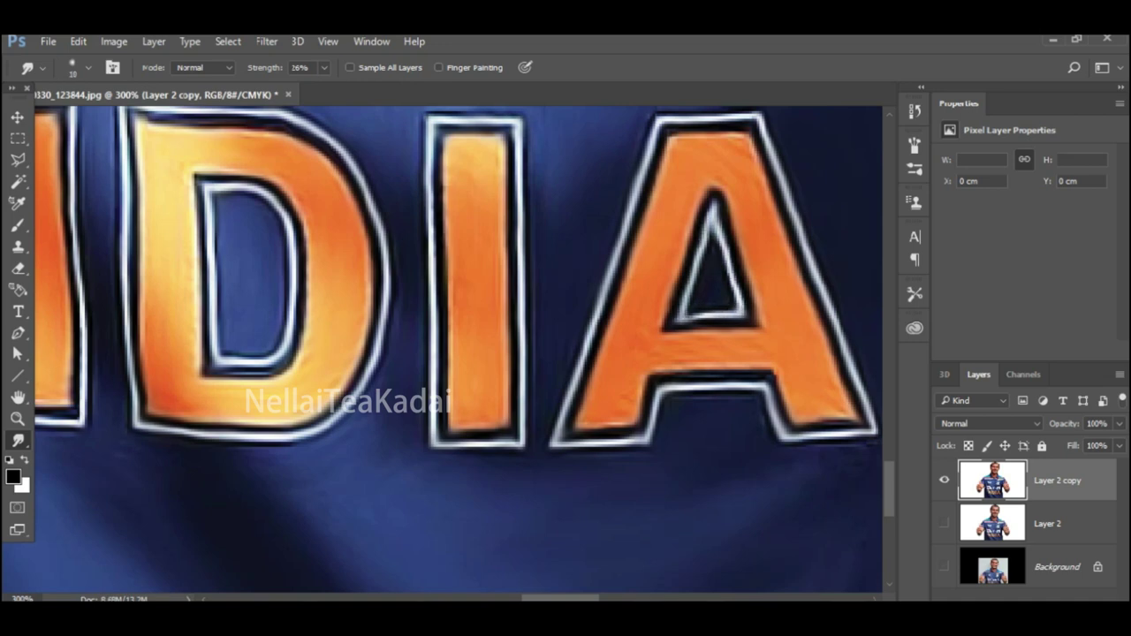
- Smudge the remaining fabric around and below the letter A of INDIA with a 20 px brush
{"action": "scroll", "coordinate": [458, 349], "scroll_direction": "up", "scroll_amount": 2}
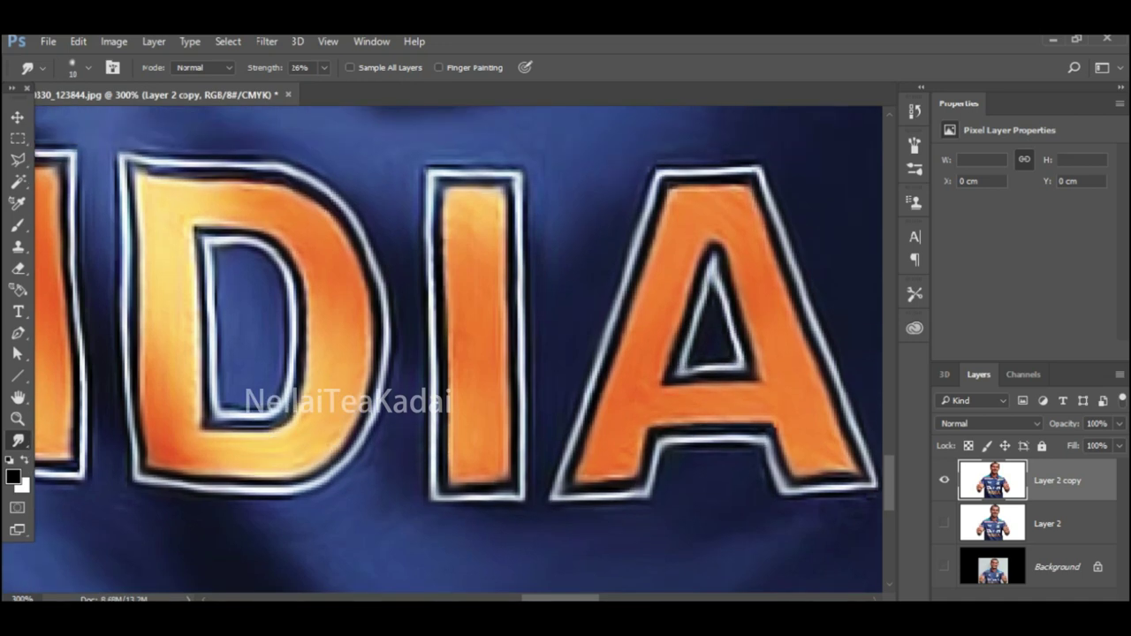
{"action": "scroll", "coordinate": [458, 349], "scroll_direction": "down", "scroll_amount": 3}
{"action": "scroll", "coordinate": [458, 349], "scroll_direction": "right", "scroll_amount": 5}
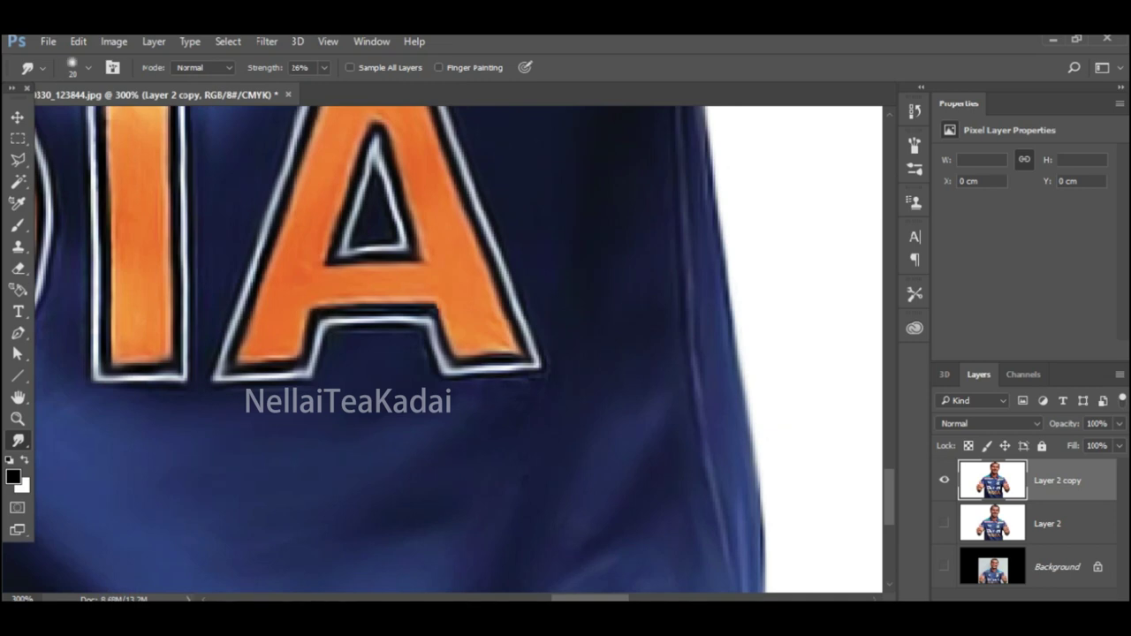
{"action": "scroll", "coordinate": [457, 349], "scroll_direction": "down", "scroll_amount": 4}
{"action": "scroll", "coordinate": [458, 349], "scroll_direction": "up", "scroll_amount": 4}
- Touch up the edges and outlines of the INDIA letters with a small Smudge brush at 400 to 500% zoom
{"action": "key", "text": "z"}
{"action": "scroll", "coordinate": [265, 364], "scroll_direction": "down", "scroll_amount": 4}
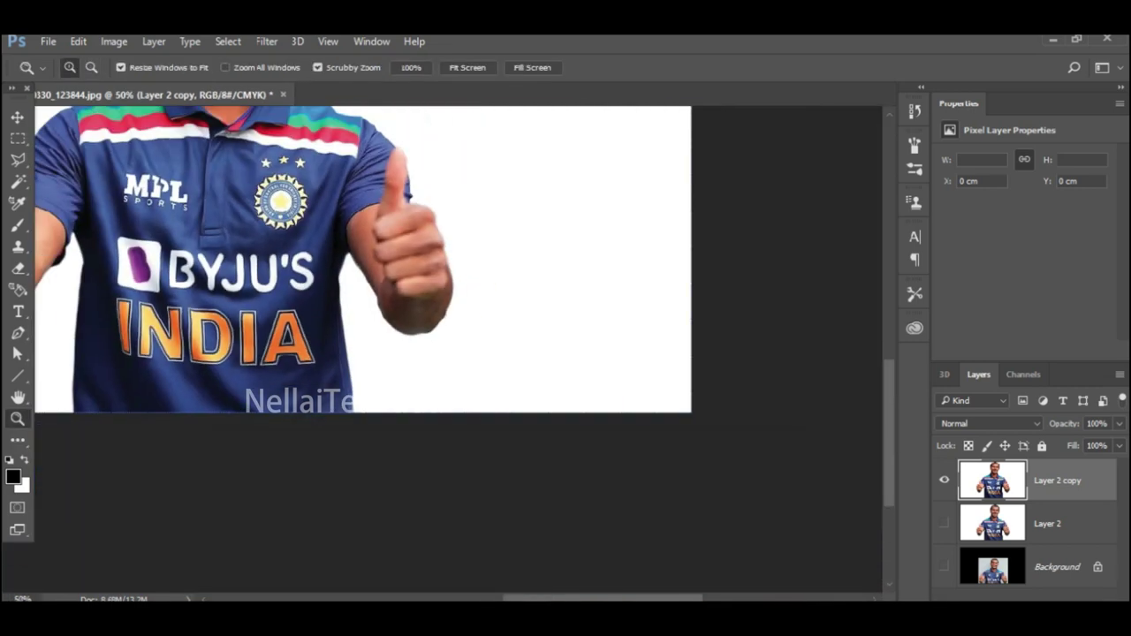
{"action": "scroll", "coordinate": [458, 349], "scroll_direction": "left", "scroll_amount": 4}
{"action": "scroll", "coordinate": [457, 349], "scroll_direction": "up", "scroll_amount": 1}
{"action": "scroll", "coordinate": [433, 300], "scroll_direction": "up", "scroll_amount": 5}
{"action": "scroll", "coordinate": [457, 349], "scroll_direction": "left", "scroll_amount": 6}
{"action": "scroll", "coordinate": [457, 349], "scroll_direction": "down", "scroll_amount": 3}
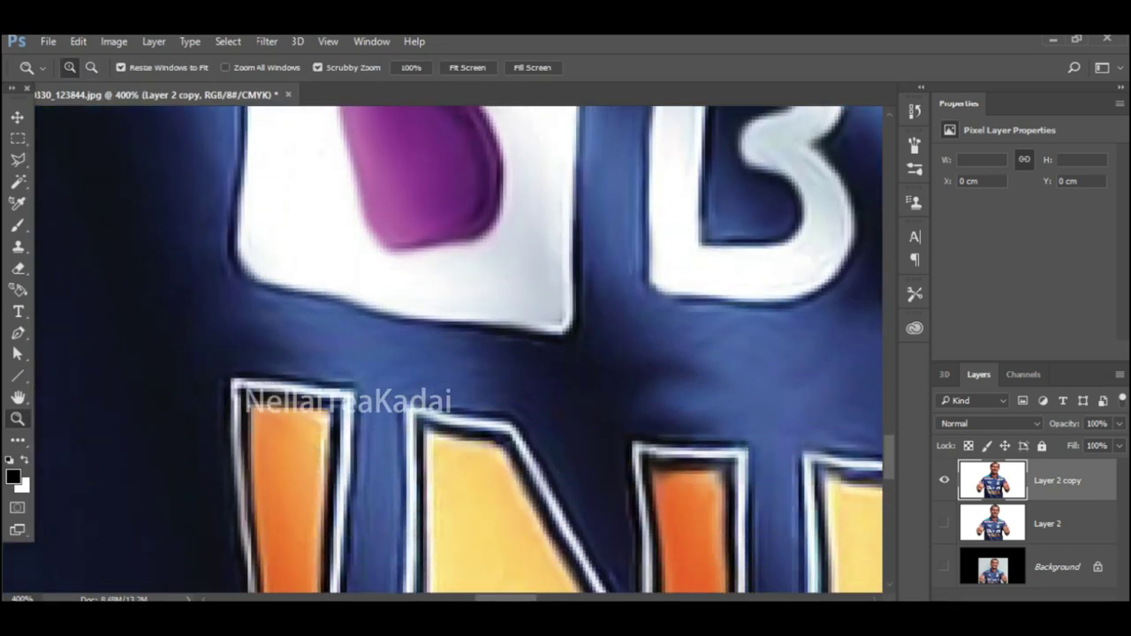
{"action": "key", "text": "r"}
{"action": "scroll", "coordinate": [457, 349], "scroll_direction": "down", "scroll_amount": 4}
{"action": "scroll", "coordinate": [528, 380], "scroll_direction": "down", "scroll_amount": 3}
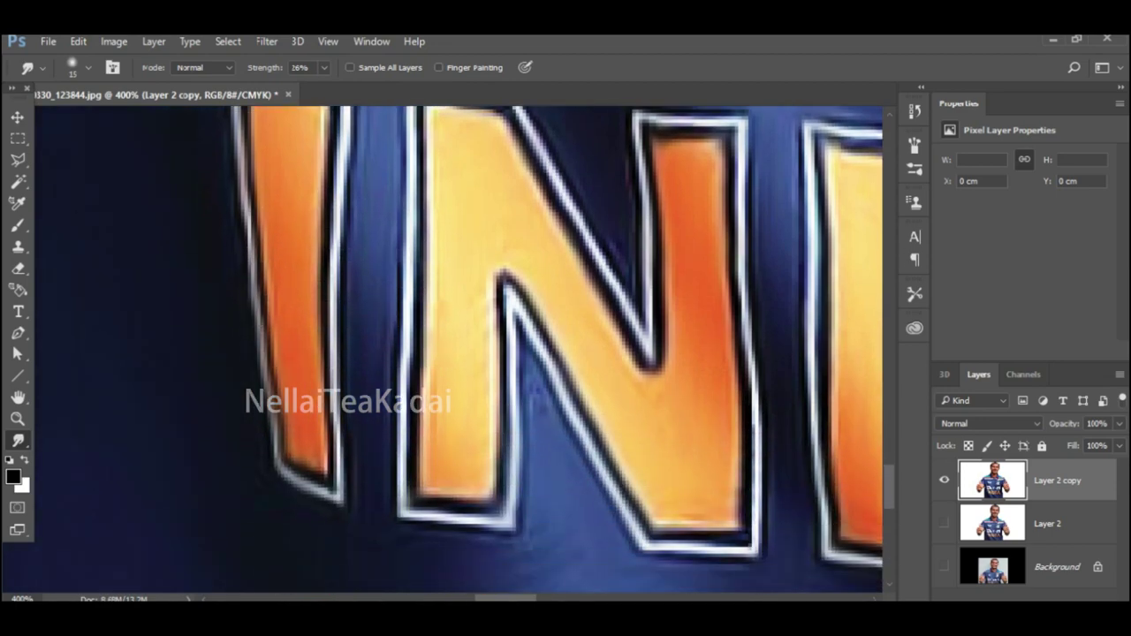
{"action": "scroll", "coordinate": [527, 380], "scroll_direction": "up", "scroll_amount": 2}
{"action": "scroll", "coordinate": [527, 380], "scroll_direction": "down", "scroll_amount": 1}
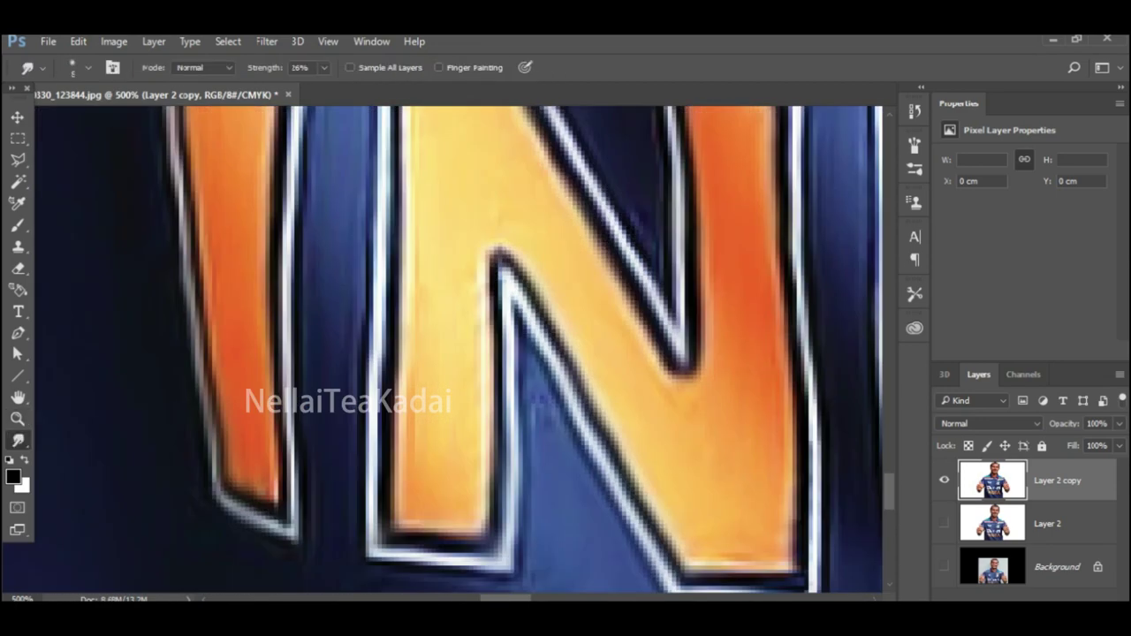
{"action": "scroll", "coordinate": [472, 358], "scroll_direction": "down", "scroll_amount": 1}
{"action": "scroll", "coordinate": [473, 357], "scroll_direction": "right", "scroll_amount": 12}
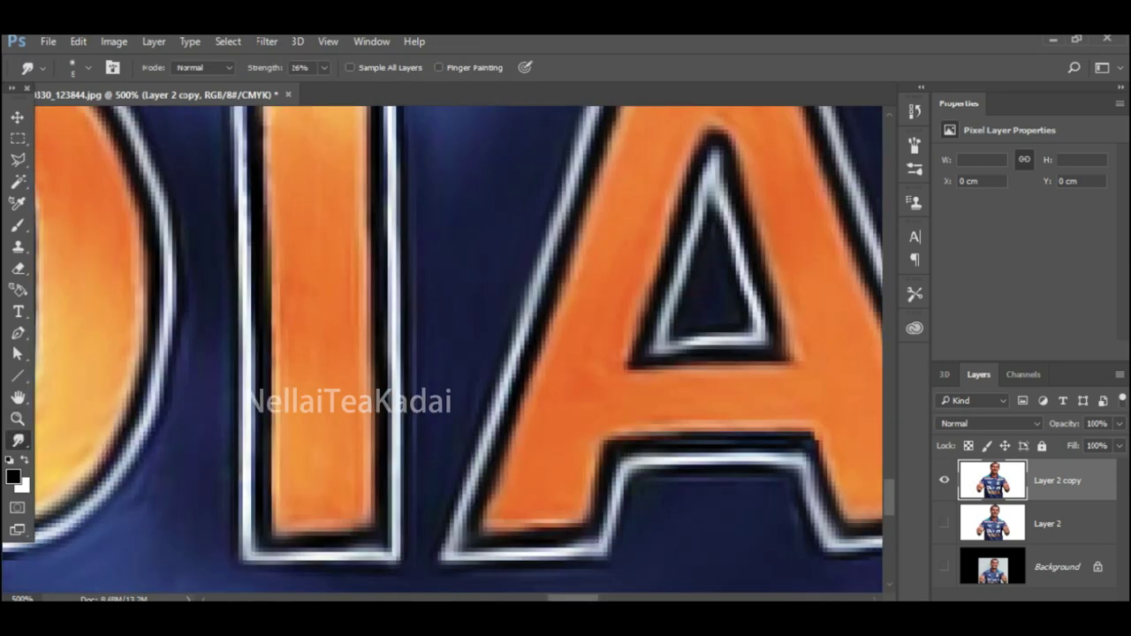
- Smudge the blue fabric around the outer edge of the chest crest, starting with an 18 px brush
{"action": "scroll", "coordinate": [473, 358], "scroll_direction": "down", "scroll_amount": 4}
{"action": "scroll", "coordinate": [530, 265], "scroll_direction": "down", "scroll_amount": 2}
{"action": "scroll", "coordinate": [542, 239], "scroll_direction": "up", "scroll_amount": 6}
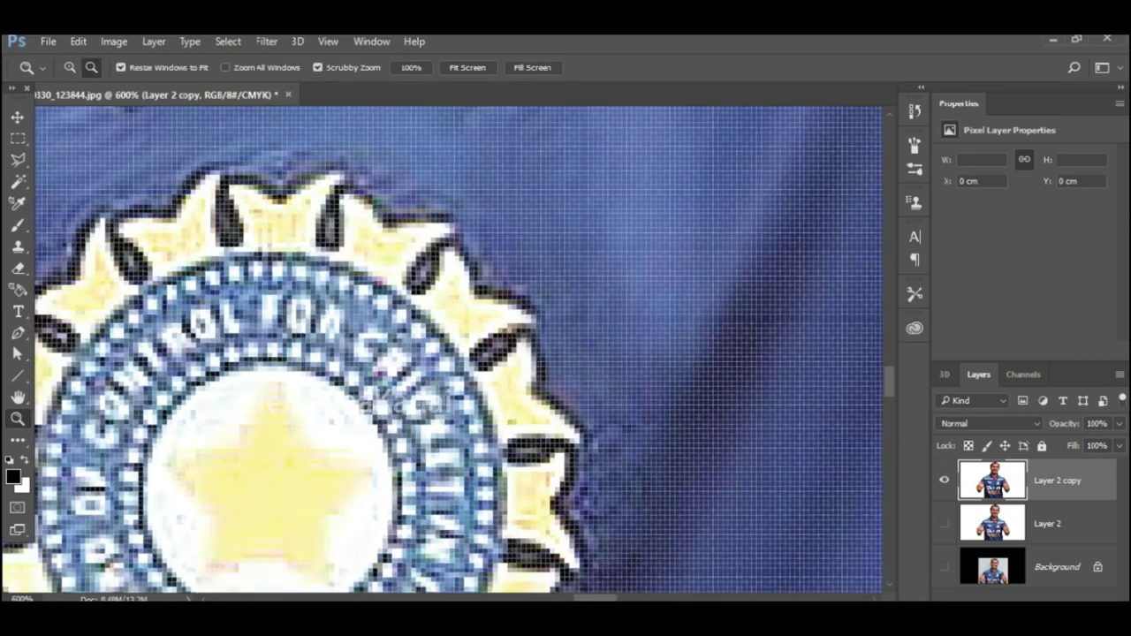
{"action": "scroll", "coordinate": [557, 235], "scroll_direction": "down", "scroll_amount": 2}
{"action": "mouse_move", "coordinate": [589, 406]}
{"action": "left_mouse_down"}
{"action": "mouse_move", "coordinate": [594, 436]}
{"action": "mouse_move", "coordinate": [590, 361]}
{"action": "left_mouse_up"}
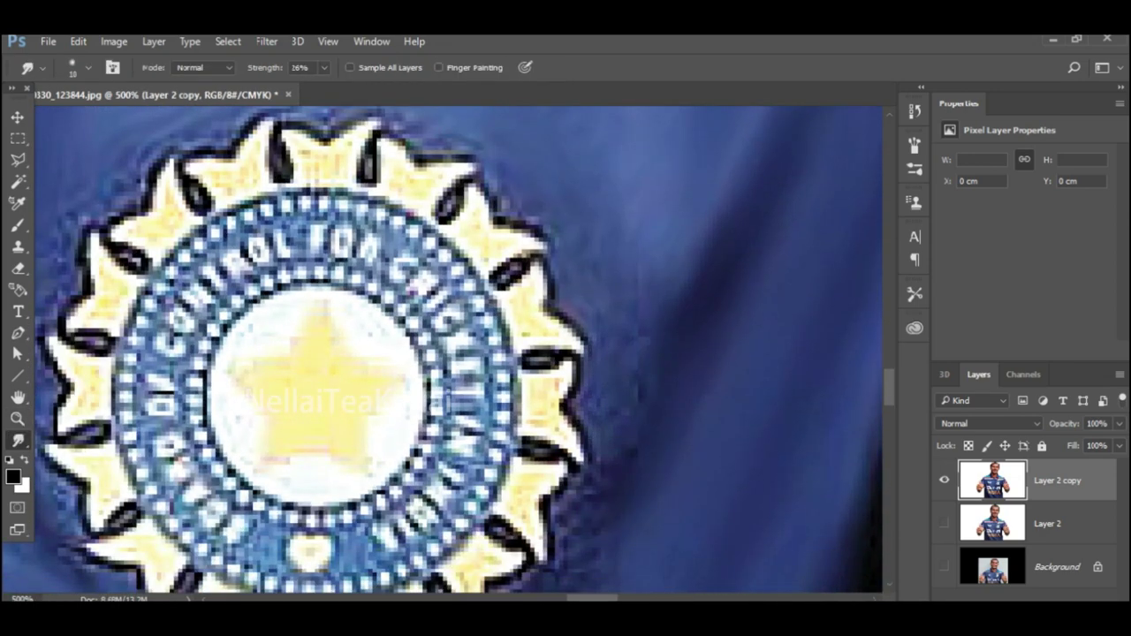
{"action": "left_click_drag", "start_coordinate": [547, 251], "coordinate": [505, 210]}
{"action": "left_click_drag", "start_coordinate": [505, 211], "coordinate": [487, 201]}
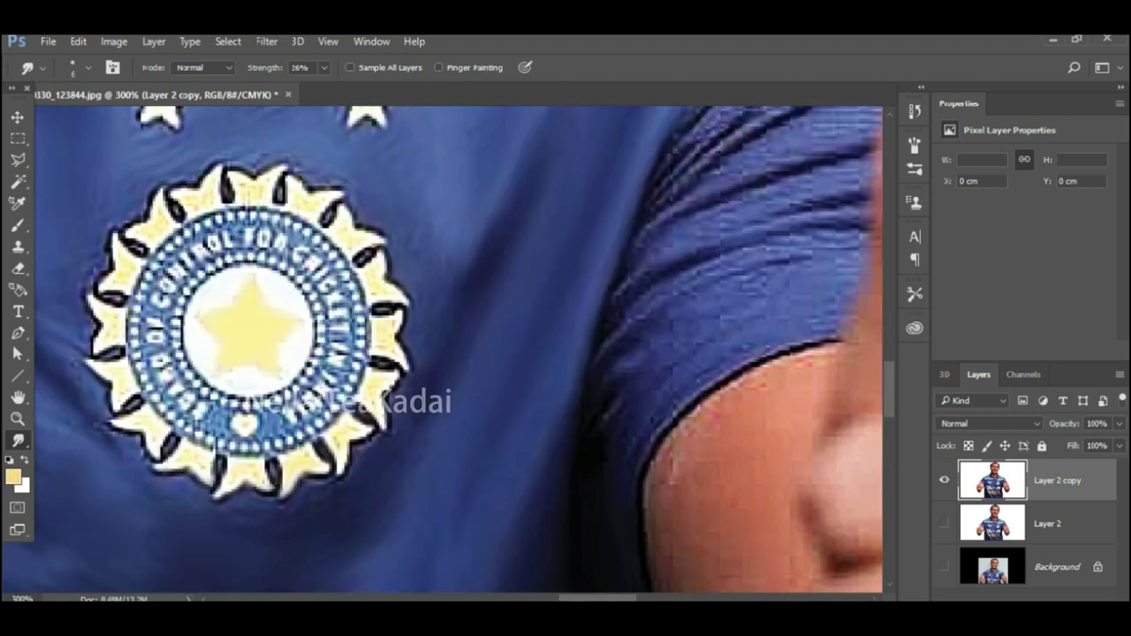
- Smudge the crest's yellow petals and their dark outlines with a 6 px brush
{"action": "left_click_drag", "start_coordinate": [136, 405], "coordinate": [113, 422]}
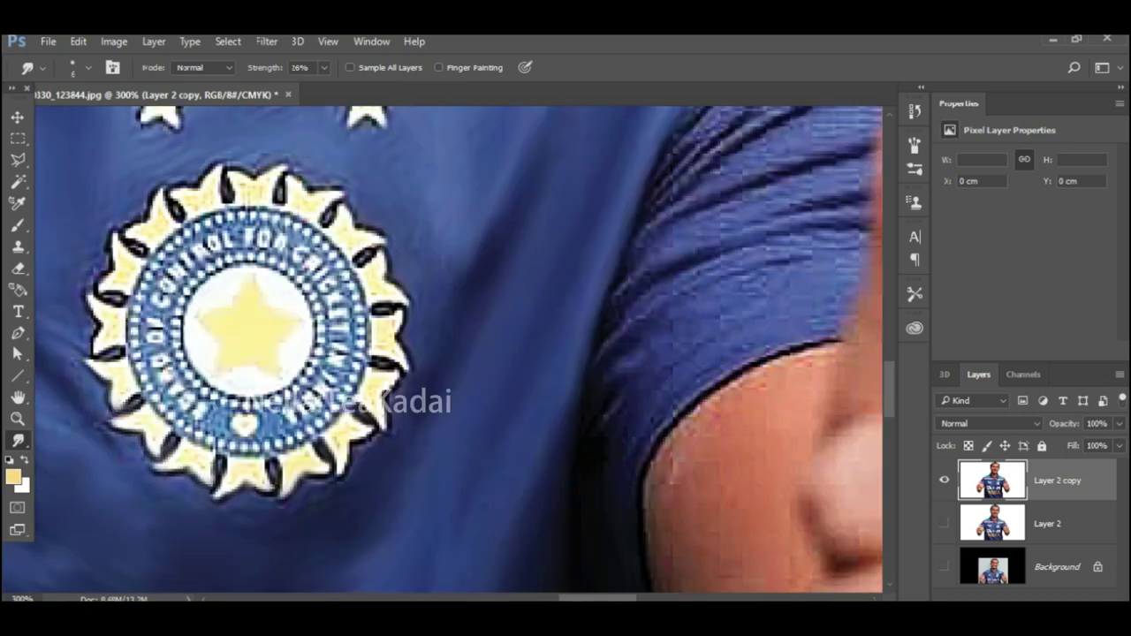
{"action": "left_click_drag", "start_coordinate": [114, 236], "coordinate": [146, 252]}
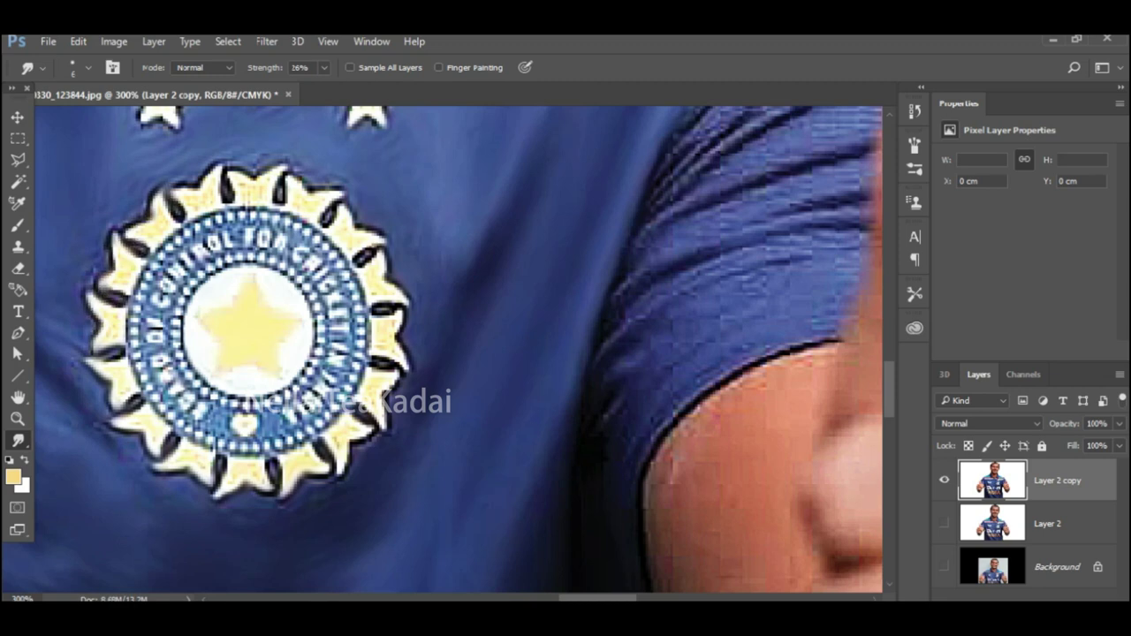
{"action": "left_click", "coordinate": [328, 322], "text": "ctrl"}
{"action": "mouse_move", "coordinate": [387, 208]}
{"action": "left_mouse_down"}
{"action": "mouse_move", "coordinate": [430, 183]}
{"action": "mouse_move", "coordinate": [477, 277]}
{"action": "mouse_move", "coordinate": [481, 422]}
{"action": "mouse_move", "coordinate": [439, 474]}
{"action": "mouse_move", "coordinate": [438, 512]}
{"action": "mouse_move", "coordinate": [469, 296]}
{"action": "mouse_move", "coordinate": [440, 190]}
{"action": "mouse_move", "coordinate": [382, 208]}
{"action": "left_mouse_up"}
{"action": "left_click_drag", "start_coordinate": [440, 167], "coordinate": [402, 143]}
{"action": "scroll", "coordinate": [402, 159], "scroll_direction": "down", "scroll_amount": 2}
{"action": "mouse_move", "coordinate": [214, 431]}
{"action": "left_mouse_down"}
{"action": "mouse_move", "coordinate": [234, 493]}
{"action": "mouse_move", "coordinate": [301, 459]}
{"action": "mouse_move", "coordinate": [417, 327]}
{"action": "left_mouse_up"}
{"action": "key", "text": "z"}
{"action": "left_click", "coordinate": [338, 437], "text": "alt"}
{"action": "left_click", "coordinate": [337, 437], "text": "alt"}
{"action": "left_click", "coordinate": [337, 437], "text": "alt"}
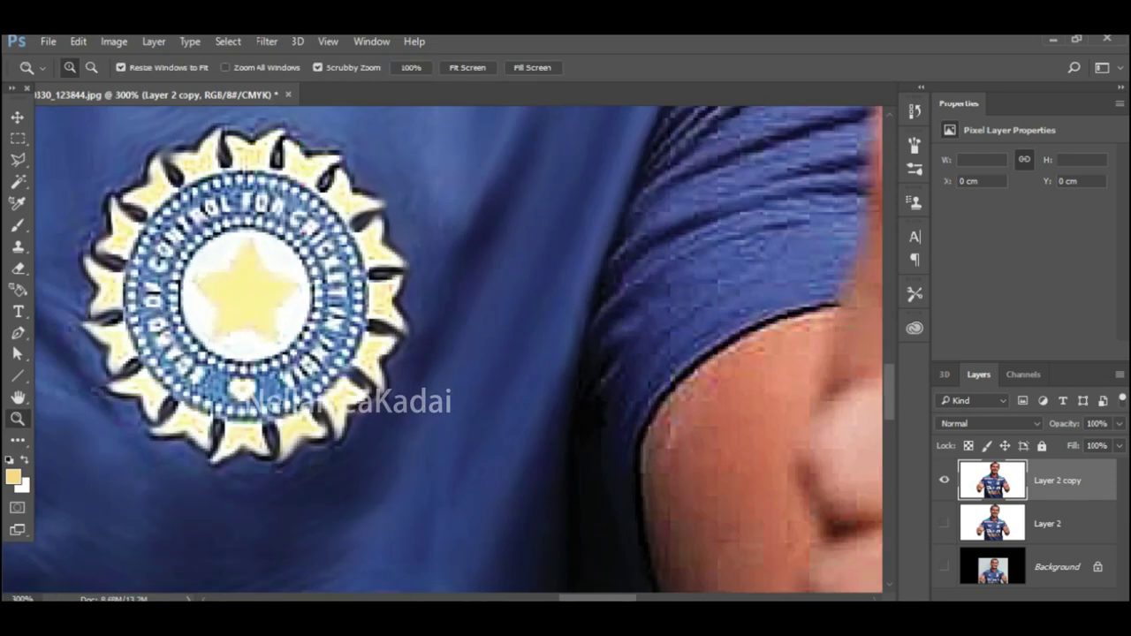
- Refine the petals along the crest's right and lower edges with a 5 px Smudge brush at 600% zoom
{"action": "left_click", "coordinate": [272, 155], "text": "ctrl"}
{"action": "left_click", "coordinate": [271, 155], "text": "ctrl"}
{"action": "left_click", "coordinate": [271, 154], "text": "ctrl"}
{"action": "mouse_move", "coordinate": [195, 146]}
{"action": "left_mouse_down"}
{"action": "mouse_move", "coordinate": [204, 190]}
{"action": "mouse_move", "coordinate": [230, 141]}
{"action": "mouse_move", "coordinate": [415, 230]}
{"action": "mouse_move", "coordinate": [433, 256]}
{"action": "left_mouse_up"}
{"action": "scroll", "coordinate": [441, 349], "scroll_direction": "down", "scroll_amount": 5}
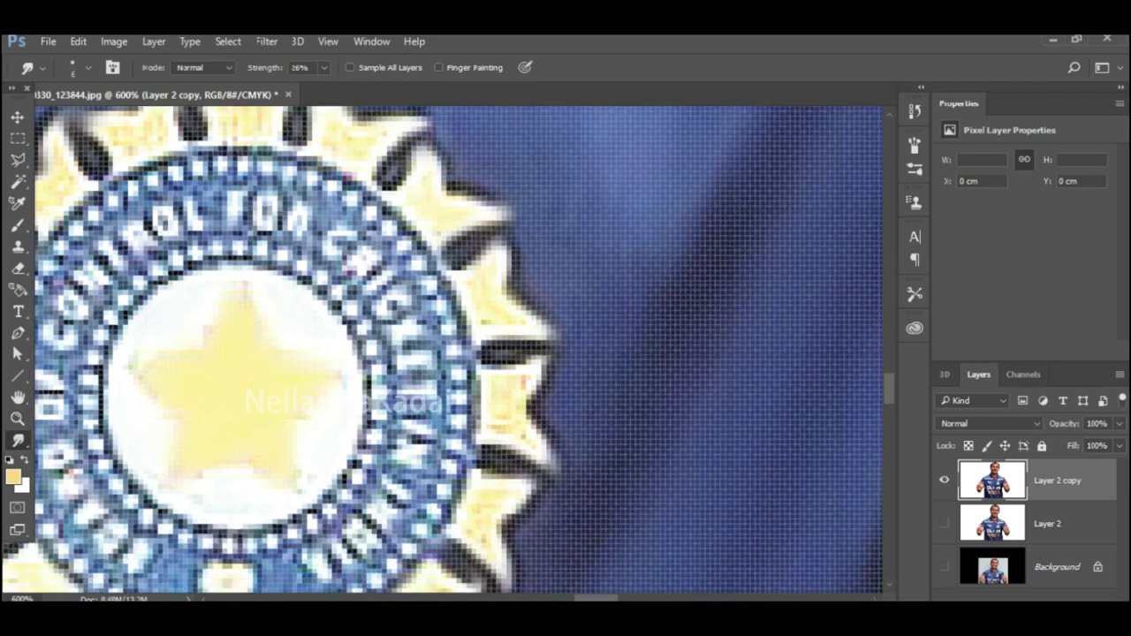
{"action": "scroll", "coordinate": [441, 349], "scroll_direction": "down", "scroll_amount": 3}
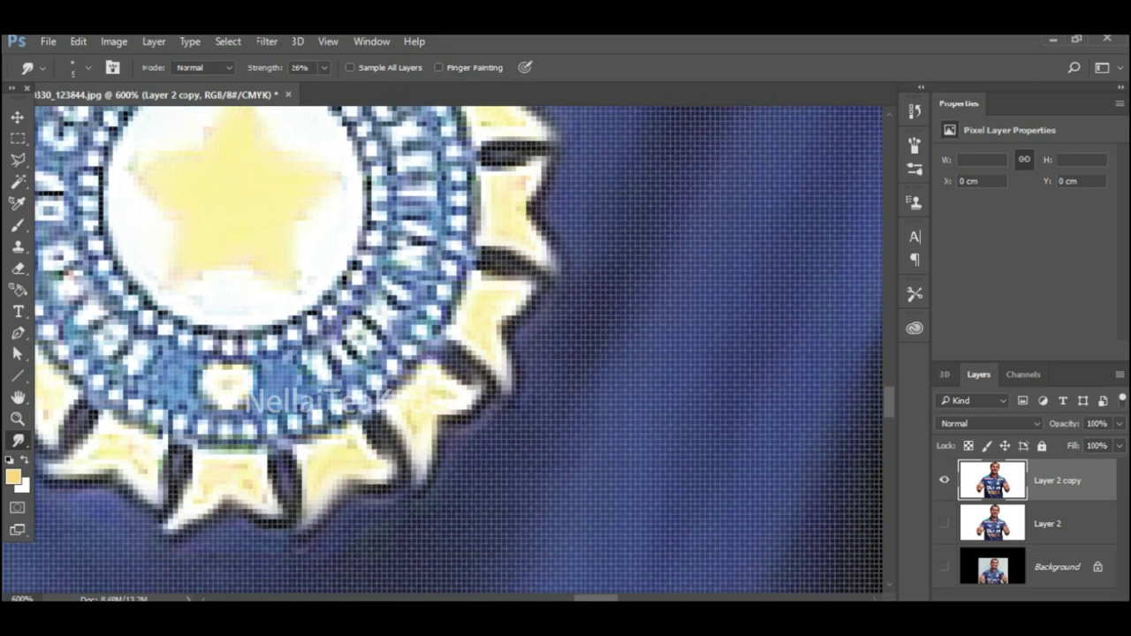
{"action": "scroll", "coordinate": [442, 349], "scroll_direction": "left", "scroll_amount": 4}
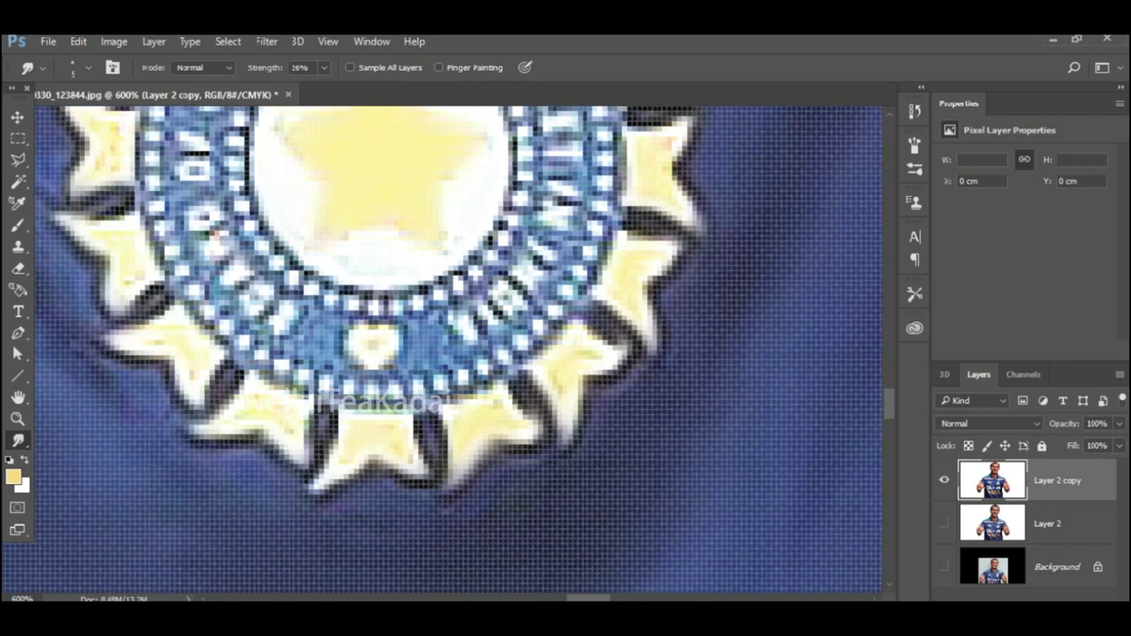
- Smudge the yellow fills and dark gaps of the crest's upper and left petals with a 5 px brush
{"action": "scroll", "coordinate": [441, 349], "scroll_direction": "up", "scroll_amount": 2}
{"action": "scroll", "coordinate": [442, 349], "scroll_direction": "up", "scroll_amount": 5}
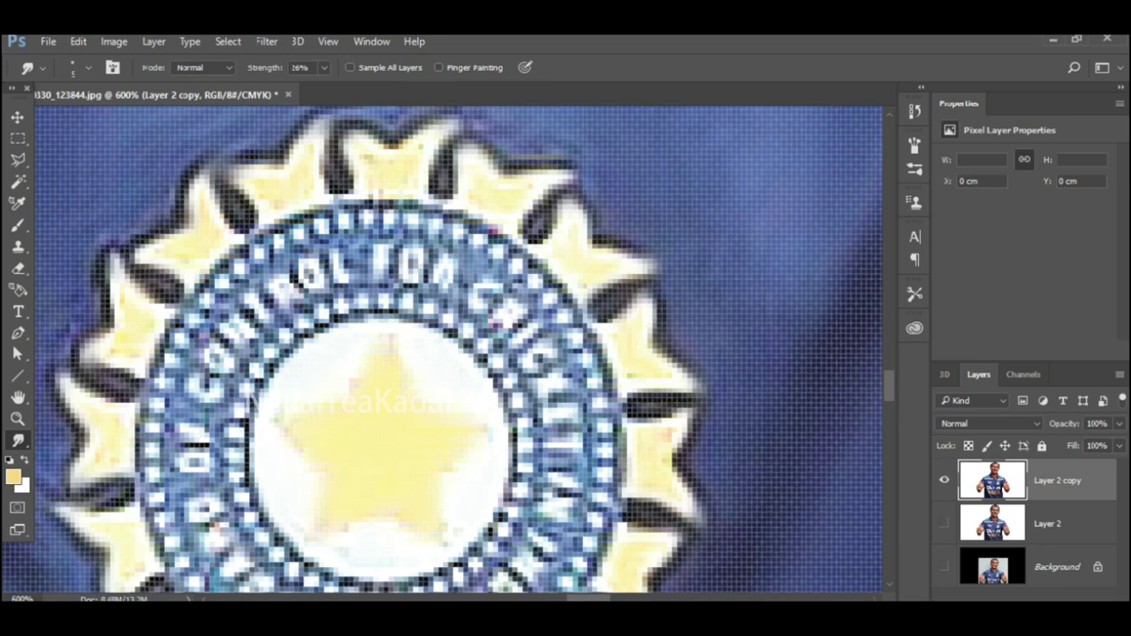
{"action": "scroll", "coordinate": [442, 349], "scroll_direction": "down", "scroll_amount": 1}
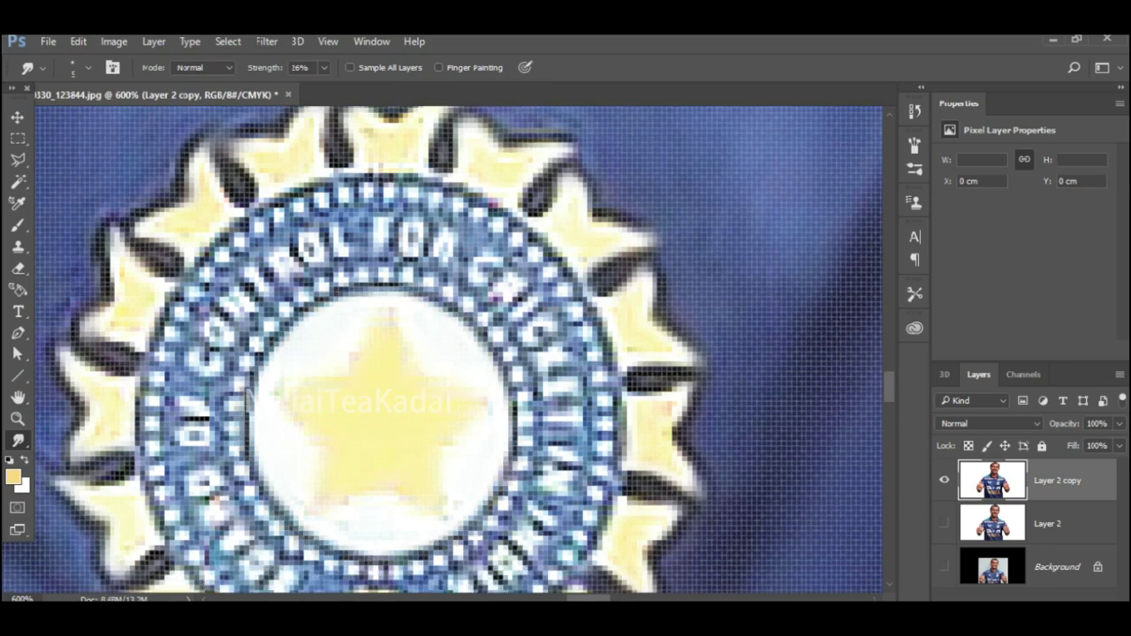
- Smudge the outer border of the crest's blue lettered ring into a smooth line with a small brush
{"action": "scroll", "coordinate": [610, 335], "scroll_direction": "down", "scroll_amount": 3}
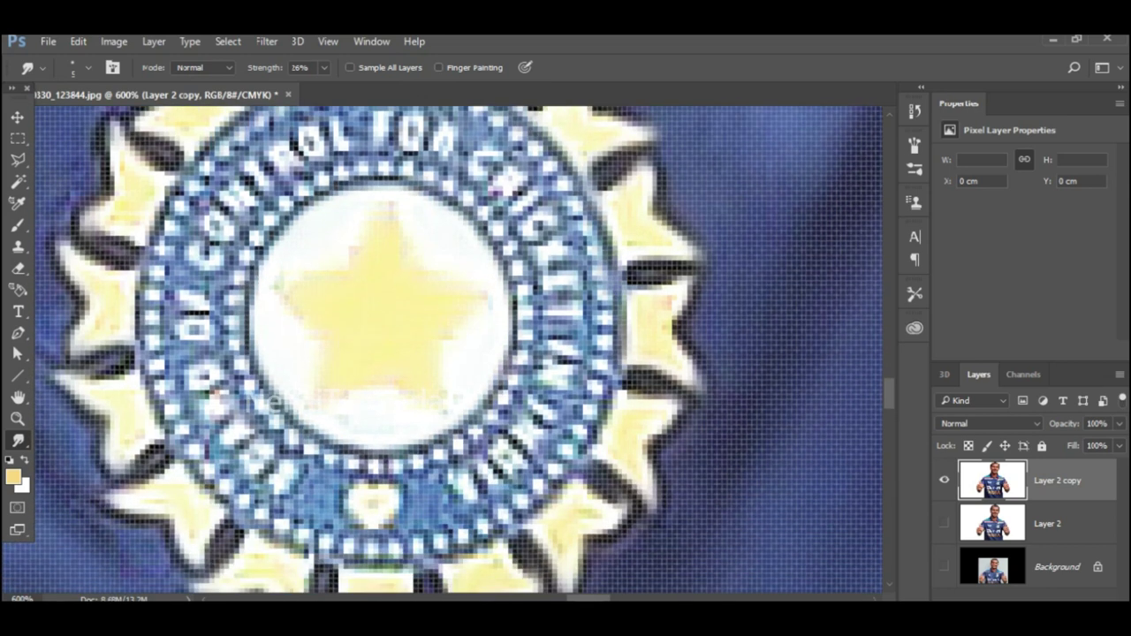
{"action": "mouse_move", "coordinate": [489, 528]}
{"action": "left_mouse_down"}
{"action": "mouse_move", "coordinate": [244, 507]}
{"action": "mouse_move", "coordinate": [148, 348]}
{"action": "mouse_move", "coordinate": [182, 180]}
{"action": "mouse_move", "coordinate": [203, 152]}
{"action": "left_mouse_up"}
{"action": "scroll", "coordinate": [442, 349], "scroll_direction": "down", "scroll_amount": 2}
{"action": "scroll", "coordinate": [459, 349], "scroll_direction": "up", "scroll_amount": 9}
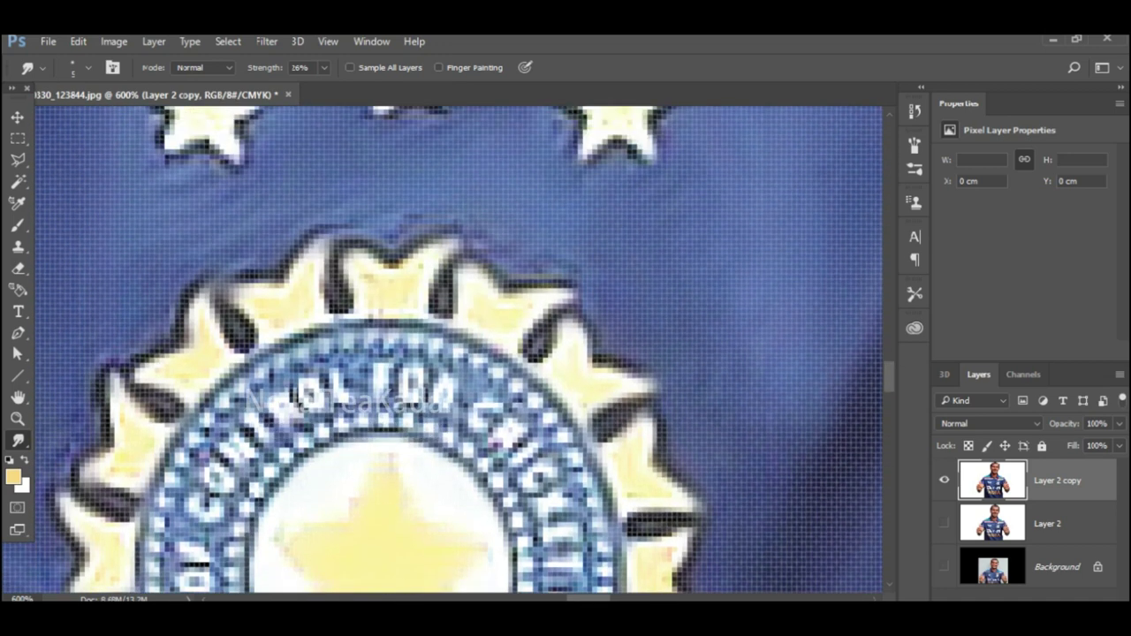
{"action": "left_click_drag", "start_coordinate": [494, 391], "coordinate": [793, 114]}
{"action": "scroll", "coordinate": [459, 349], "scroll_direction": "up", "scroll_amount": 5}
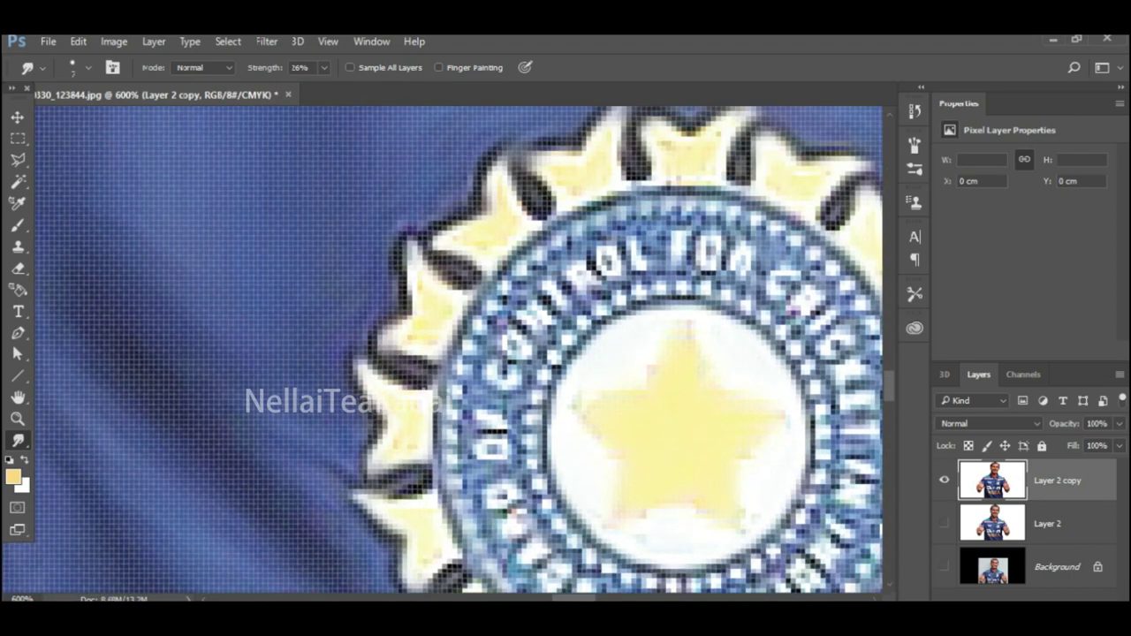
{"action": "scroll", "coordinate": [460, 349], "scroll_direction": "down", "scroll_amount": 14}
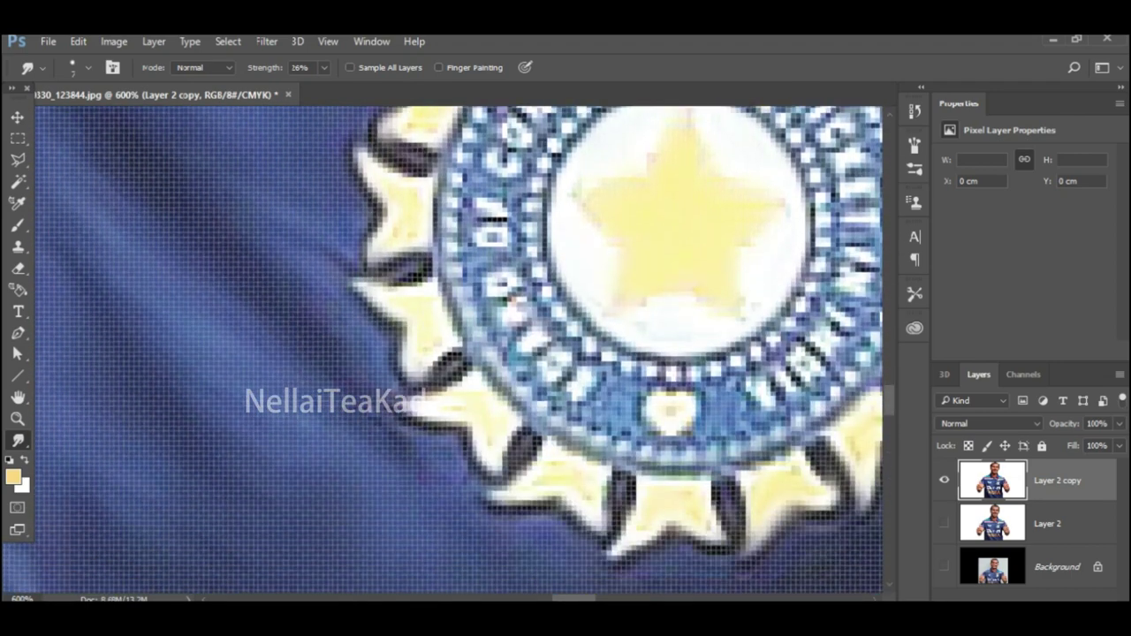
{"action": "scroll", "coordinate": [459, 349], "scroll_direction": "up", "scroll_amount": 1}
{"action": "key", "text": "z"}
{"action": "left_click", "coordinate": [484, 343], "text": "alt"}
{"action": "left_click", "coordinate": [486, 442], "text": "alt"}
{"action": "left_click", "coordinate": [486, 442], "text": "alt"}
{"action": "left_click", "coordinate": [486, 441], "text": "alt"}
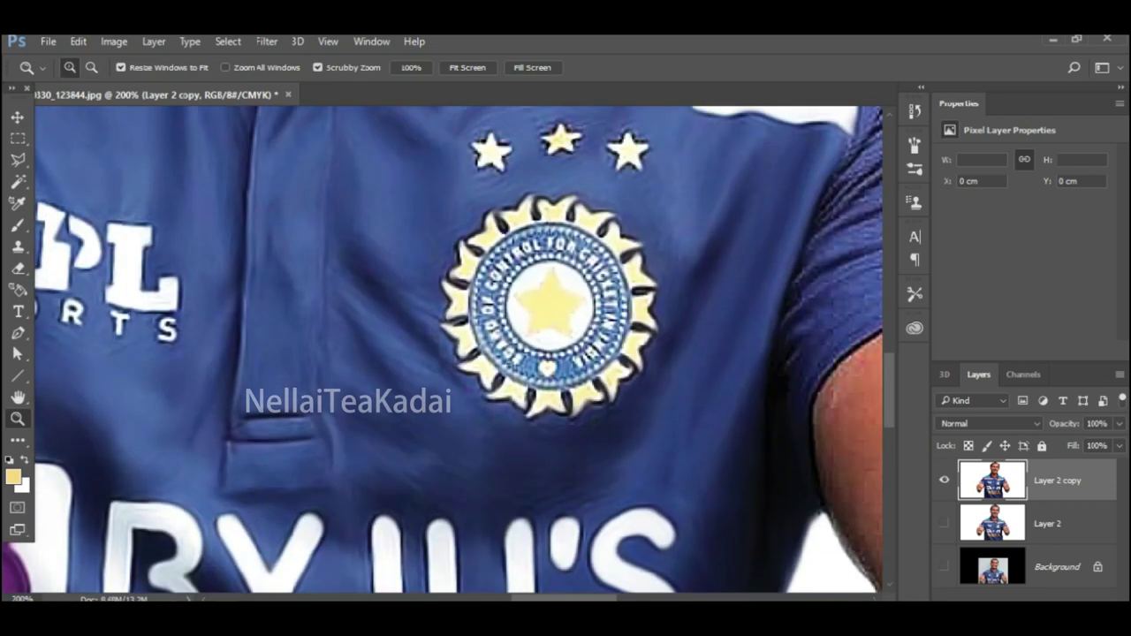
{"action": "key", "text": "ctrl+plus"}
{"action": "key", "text": "ctrl+plus"}
{"action": "key", "text": "ctrl+plus"}
{"action": "key", "text": "ctrl+plus"}
{"action": "key", "text": "g"}
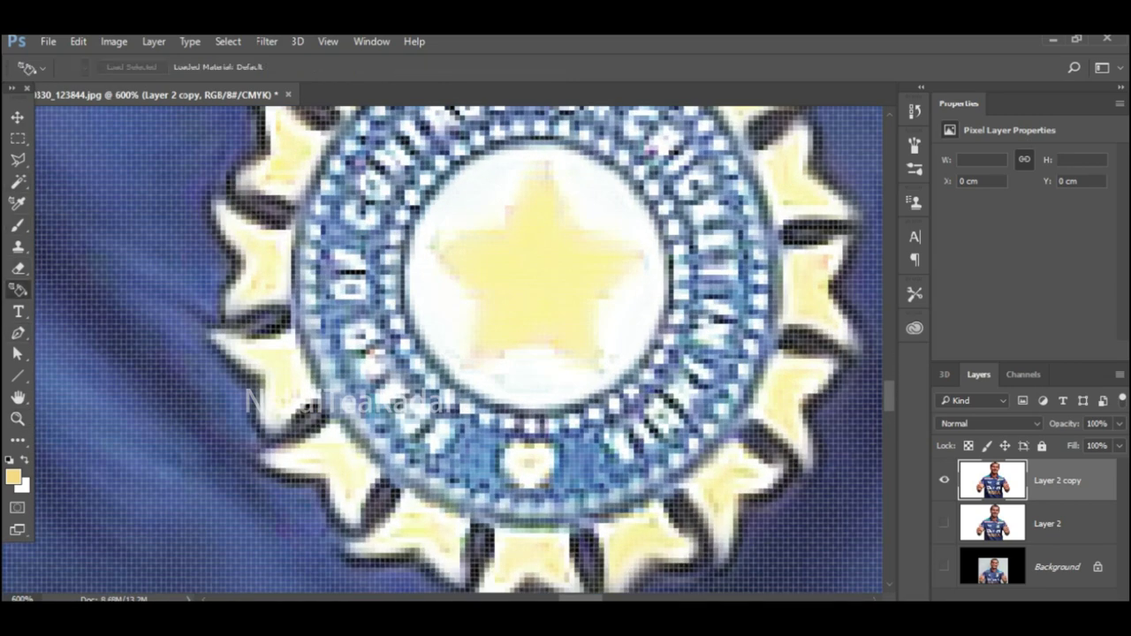
{"action": "right_click", "coordinate": [18, 333]}
{"action": "right_click", "coordinate": [17, 225]}
{"action": "left_click", "coordinate": [86, 226]}
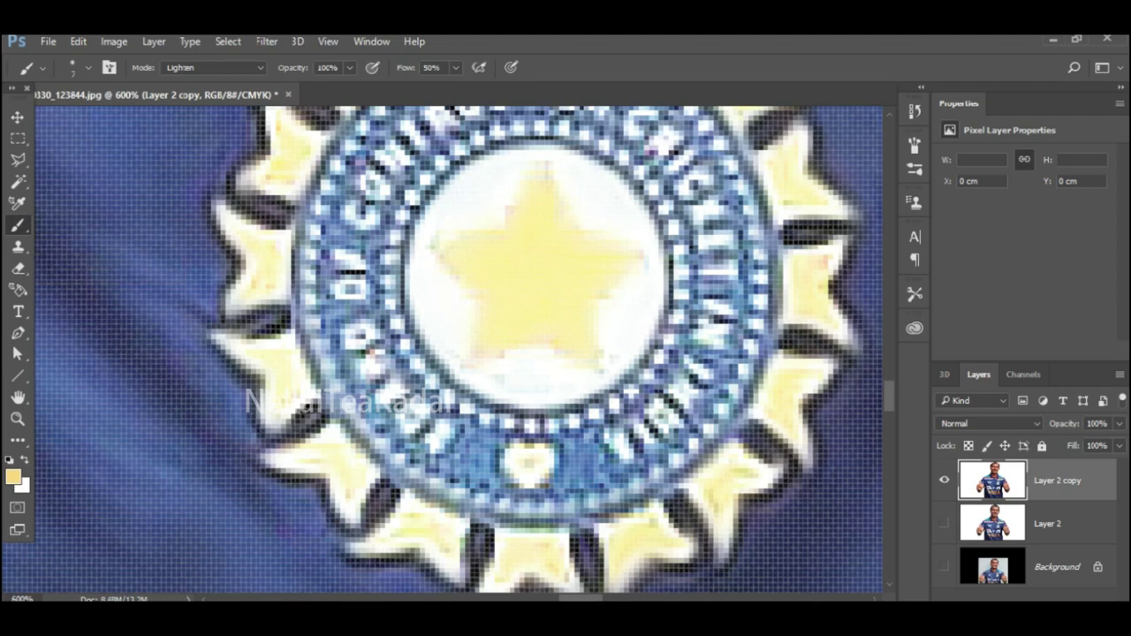
{"action": "scroll", "coordinate": [459, 349], "scroll_direction": "up", "scroll_amount": 1}
{"action": "key", "text": "r"}
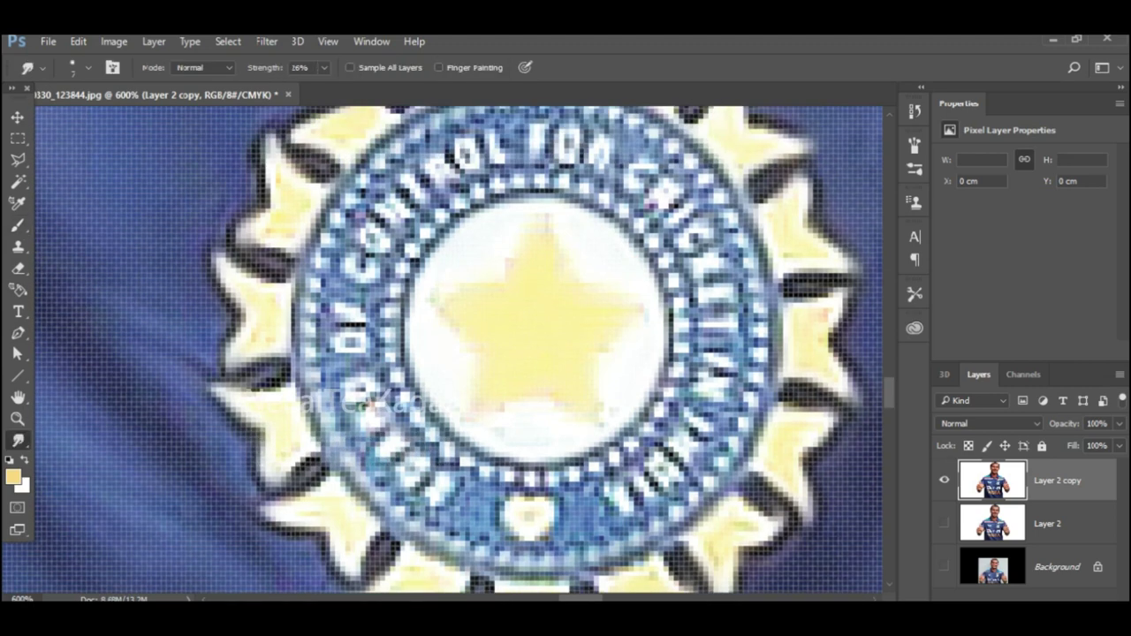
- Smudge the fills, points and dark outlines of the three stars above the crest with a small brush
{"action": "scroll", "coordinate": [459, 349], "scroll_direction": "up", "scroll_amount": 2}
{"action": "scroll", "coordinate": [459, 348], "scroll_direction": "up", "scroll_amount": 3}
{"action": "left_click_drag", "start_coordinate": [408, 294], "coordinate": [406, 346]}
{"action": "left_click_drag", "start_coordinate": [311, 330], "coordinate": [332, 281]}
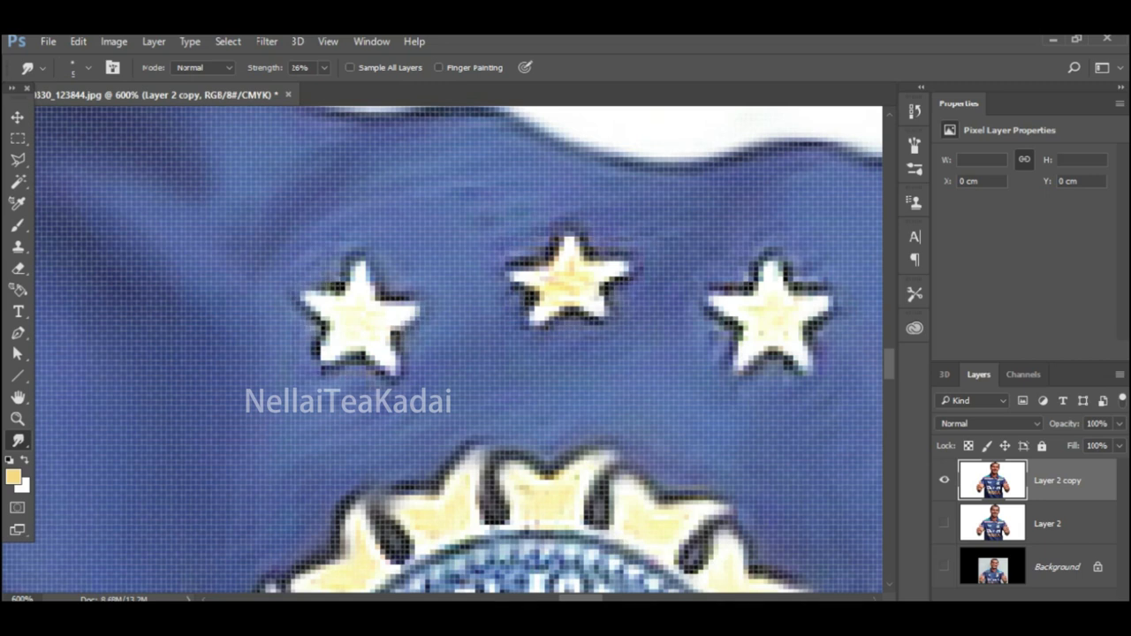
{"action": "mouse_move", "coordinate": [525, 267]}
{"action": "left_mouse_down"}
{"action": "mouse_move", "coordinate": [590, 263]}
{"action": "mouse_move", "coordinate": [566, 314]}
{"action": "mouse_move", "coordinate": [516, 276]}
{"action": "left_mouse_up"}
{"action": "mouse_move", "coordinate": [322, 343]}
{"action": "left_mouse_down"}
{"action": "mouse_move", "coordinate": [394, 365]}
{"action": "mouse_move", "coordinate": [403, 327]}
{"action": "left_mouse_up"}
{"action": "mouse_move", "coordinate": [318, 360]}
{"action": "left_mouse_down"}
{"action": "mouse_move", "coordinate": [404, 323]}
{"action": "mouse_move", "coordinate": [414, 302]}
{"action": "mouse_move", "coordinate": [306, 301]}
{"action": "mouse_move", "coordinate": [322, 352]}
{"action": "left_mouse_up"}
{"action": "mouse_move", "coordinate": [712, 306]}
{"action": "left_mouse_down"}
{"action": "mouse_move", "coordinate": [783, 355]}
{"action": "mouse_move", "coordinate": [790, 286]}
{"action": "mouse_move", "coordinate": [714, 297]}
{"action": "left_mouse_up"}
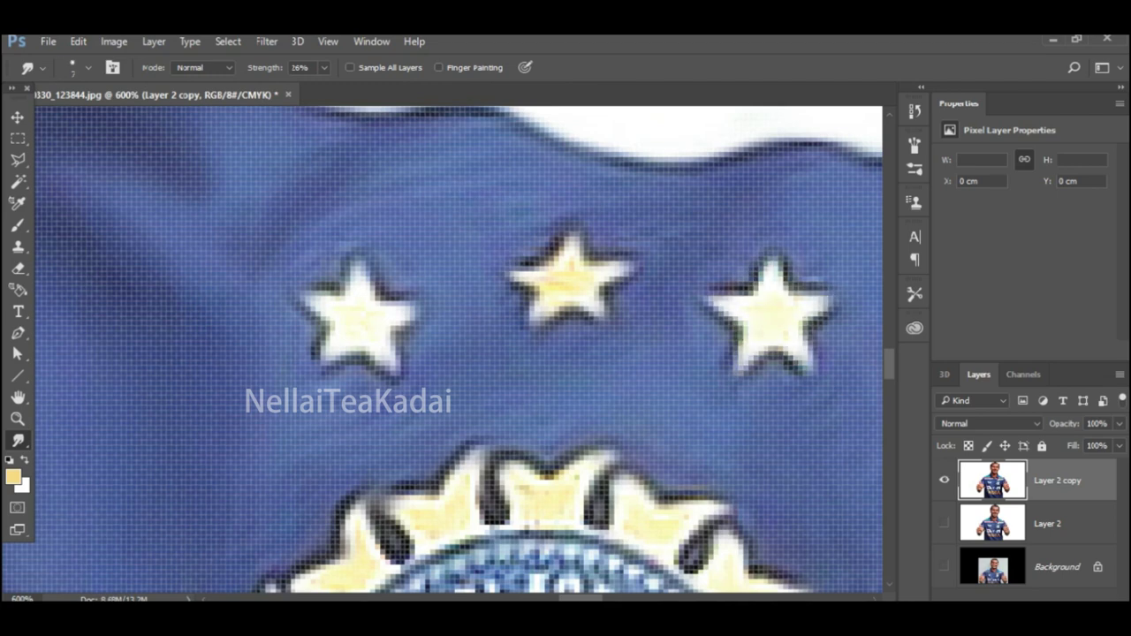
- Smudge the outer edge of the sleeve from the shoulder down to the raised thumb with a small brush at 500% zoom
{"action": "key", "text": "z"}
{"action": "scroll", "coordinate": [392, 331], "scroll_direction": "down", "scroll_amount": 6}
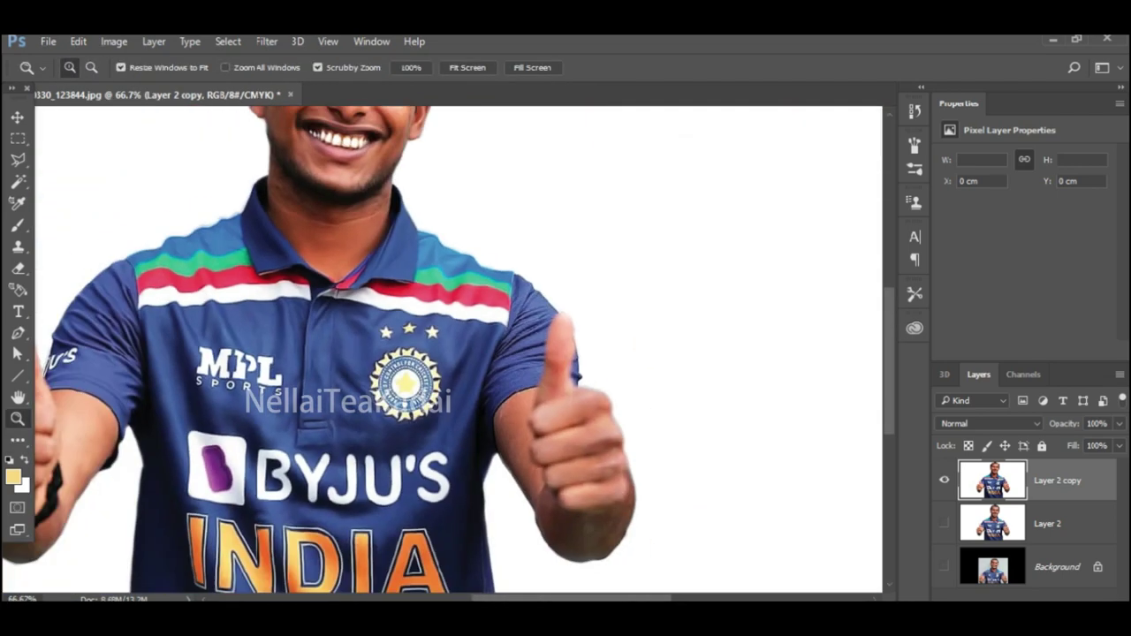
{"action": "scroll", "coordinate": [445, 373], "scroll_direction": "up", "scroll_amount": 2}
{"action": "scroll", "coordinate": [445, 373], "scroll_direction": "down", "scroll_amount": 4}
{"action": "scroll", "coordinate": [682, 291], "scroll_direction": "up", "scroll_amount": 5}
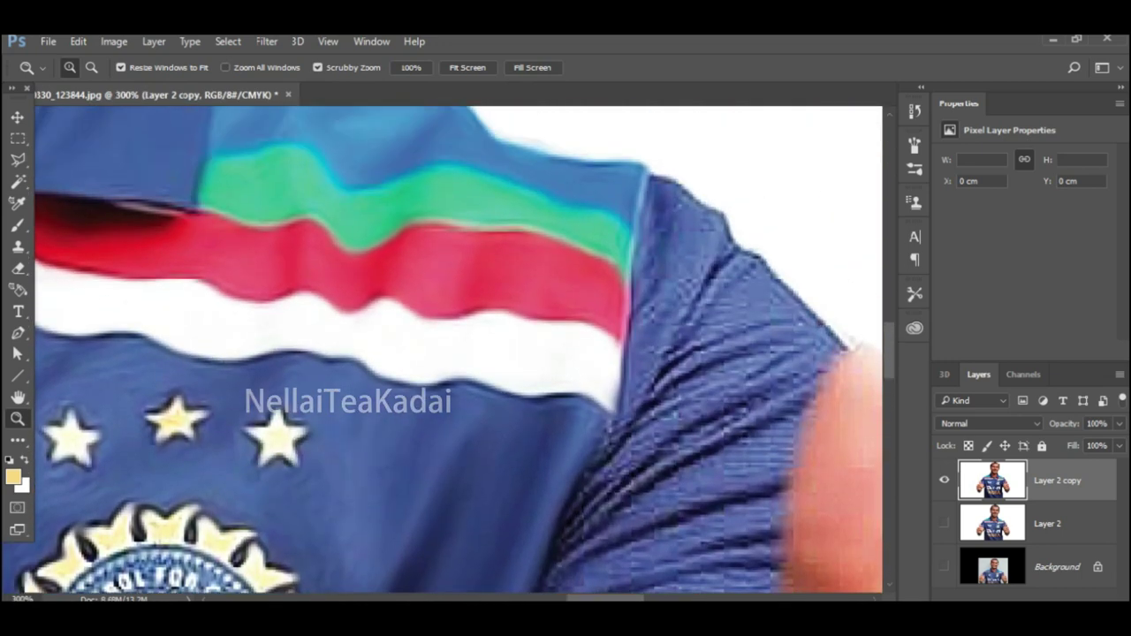
{"action": "scroll", "coordinate": [682, 292], "scroll_direction": "up", "scroll_amount": 2}
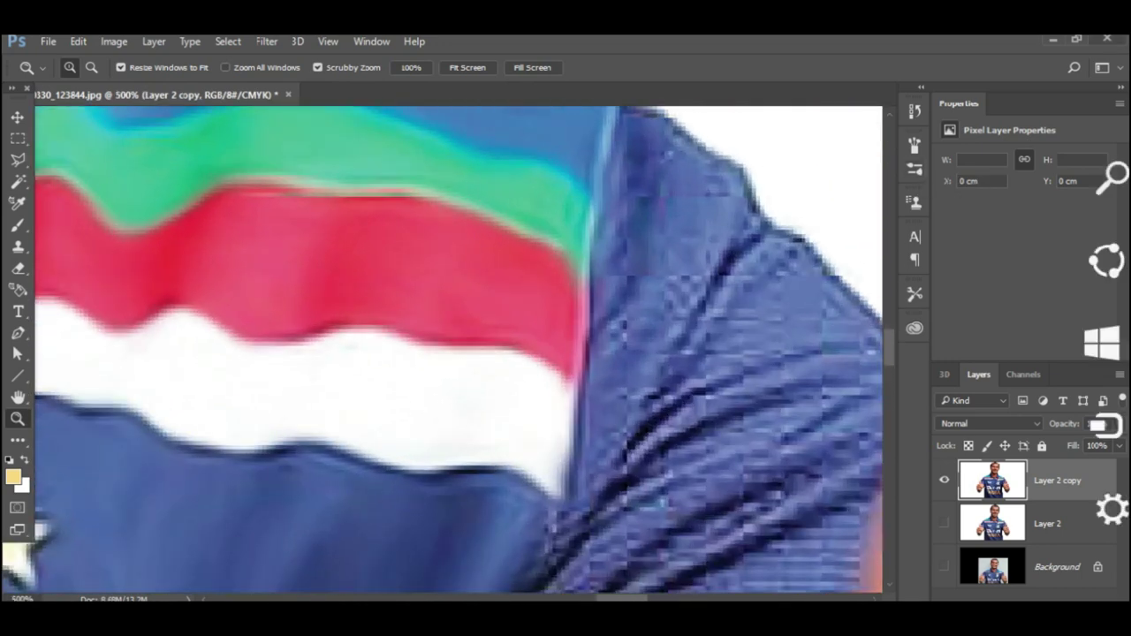
{"action": "key", "text": "r"}
{"action": "scroll", "coordinate": [459, 349], "scroll_direction": "up", "scroll_amount": 2}
{"action": "left_click_drag", "start_coordinate": [756, 261], "coordinate": [819, 307]}
{"action": "scroll", "coordinate": [819, 307], "scroll_direction": "right", "scroll_amount": 4}
{"action": "left_click_drag", "start_coordinate": [603, 334], "coordinate": [712, 431]}
{"action": "left_click_drag", "start_coordinate": [512, 305], "coordinate": [456, 404]}
{"action": "scroll", "coordinate": [455, 403], "scroll_direction": "down", "scroll_amount": 2}
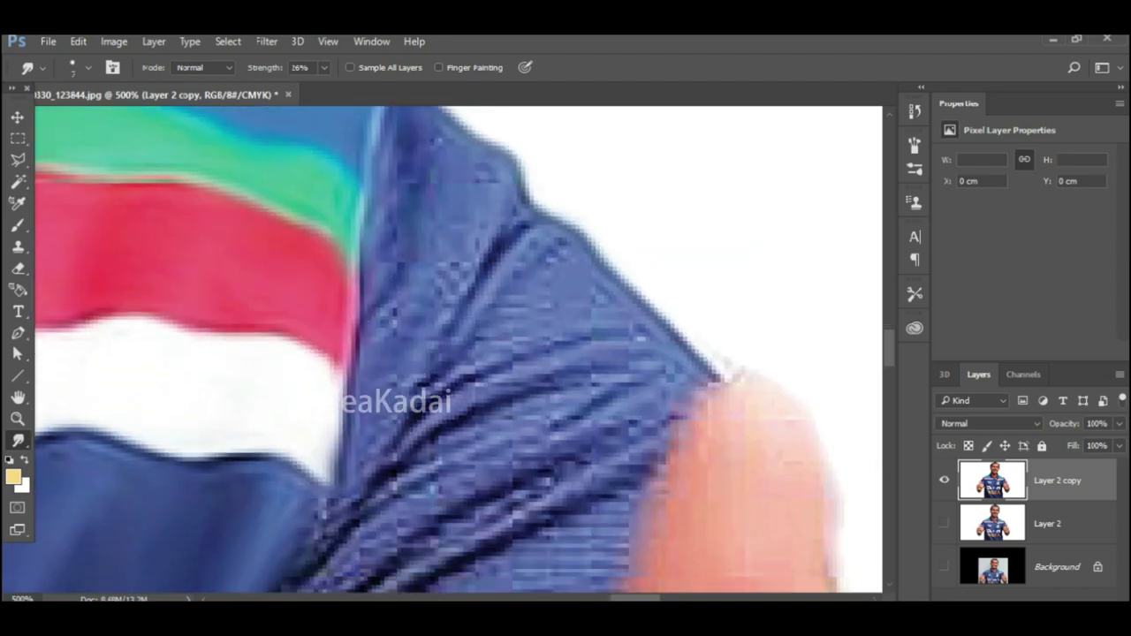
- Smudge the upper sleeve fabric and its folds beside the striped shoulder seam
{"action": "scroll", "coordinate": [460, 349], "scroll_direction": "up", "scroll_amount": 2}
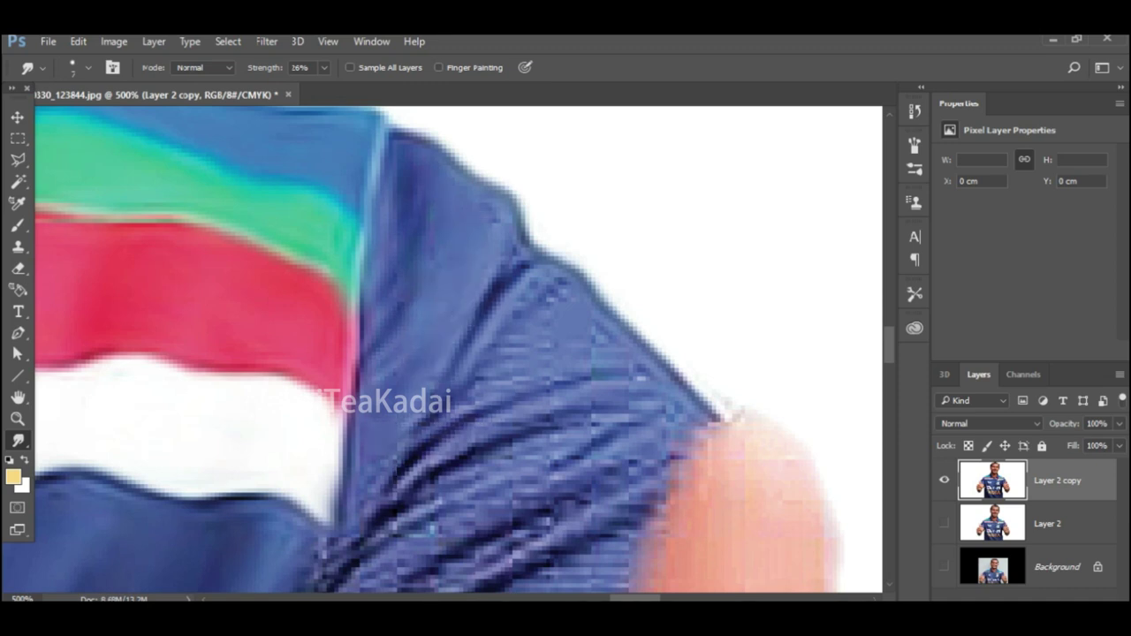
{"action": "scroll", "coordinate": [424, 424], "scroll_direction": "down", "scroll_amount": 2}
{"action": "scroll", "coordinate": [460, 415], "scroll_direction": "down", "scroll_amount": 4}
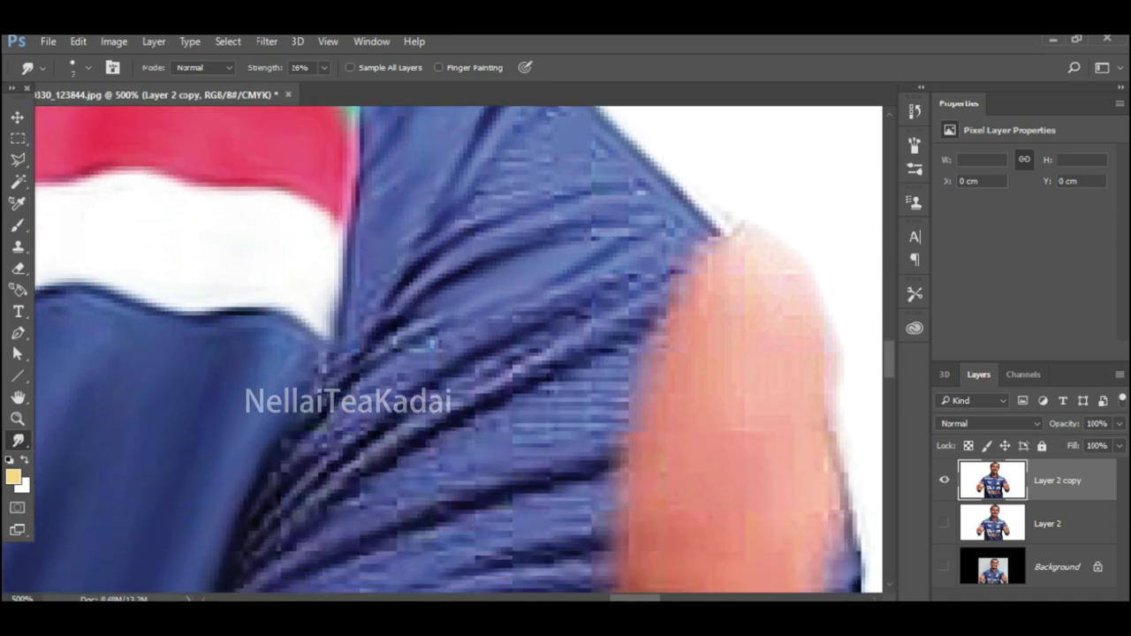
{"action": "scroll", "coordinate": [459, 353], "scroll_direction": "down", "scroll_amount": 1}
{"action": "left_click", "coordinate": [464, 283], "text": "alt"}
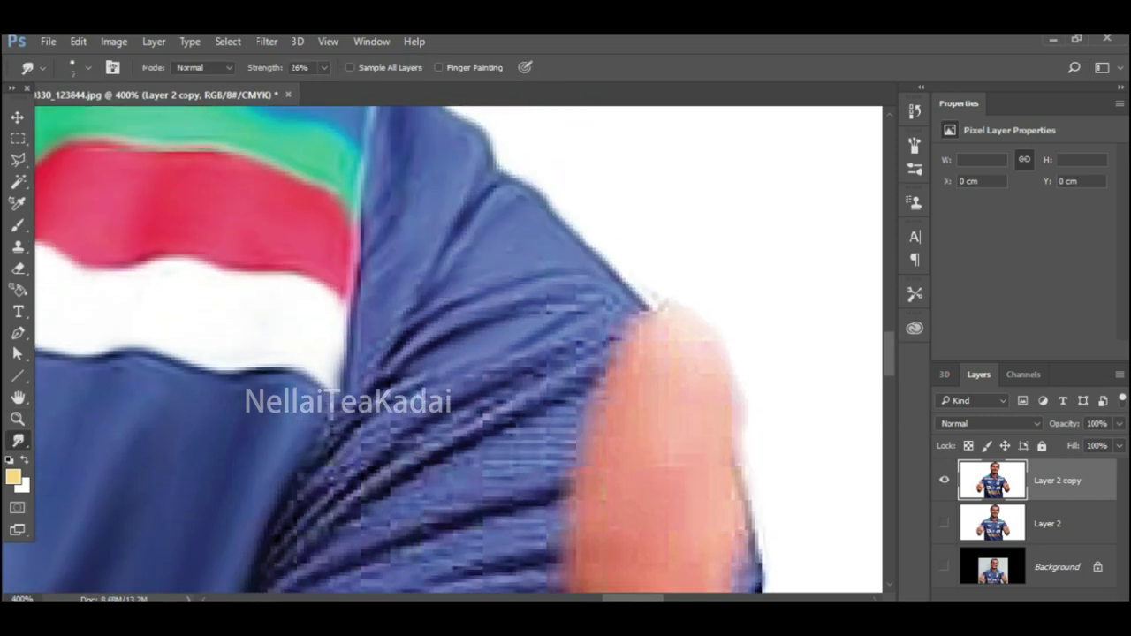
{"action": "scroll", "coordinate": [459, 349], "scroll_direction": "up", "scroll_amount": 1}
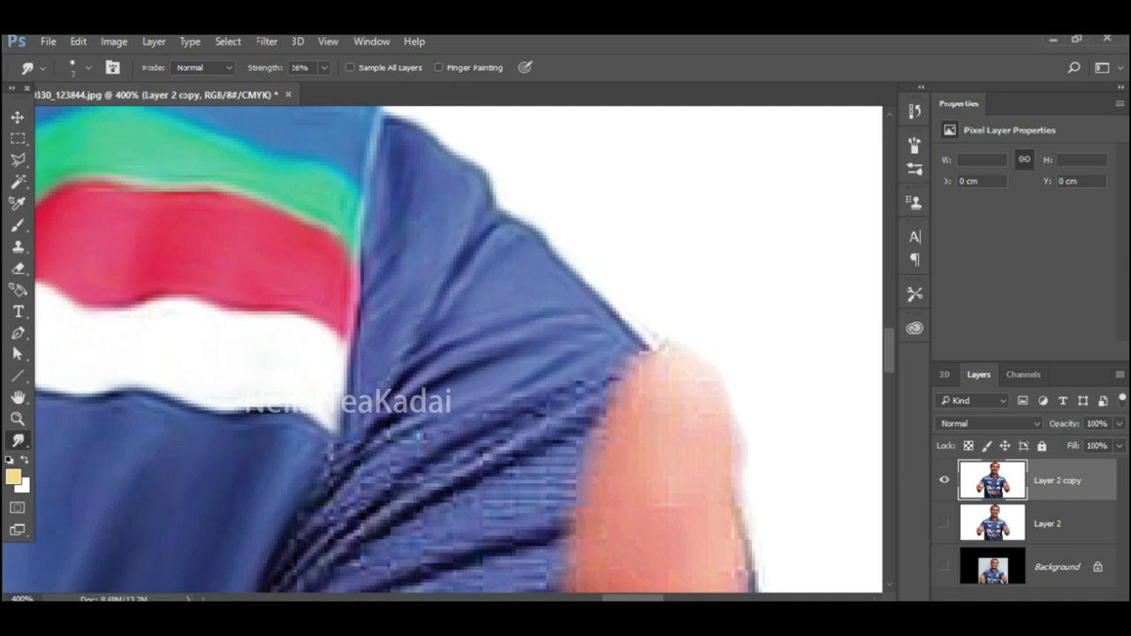
- Smudge the diagonal fabric folds in the middle of the sleeve, between the chest and the thumb
{"action": "scroll", "coordinate": [459, 349], "scroll_direction": "down", "scroll_amount": 4}
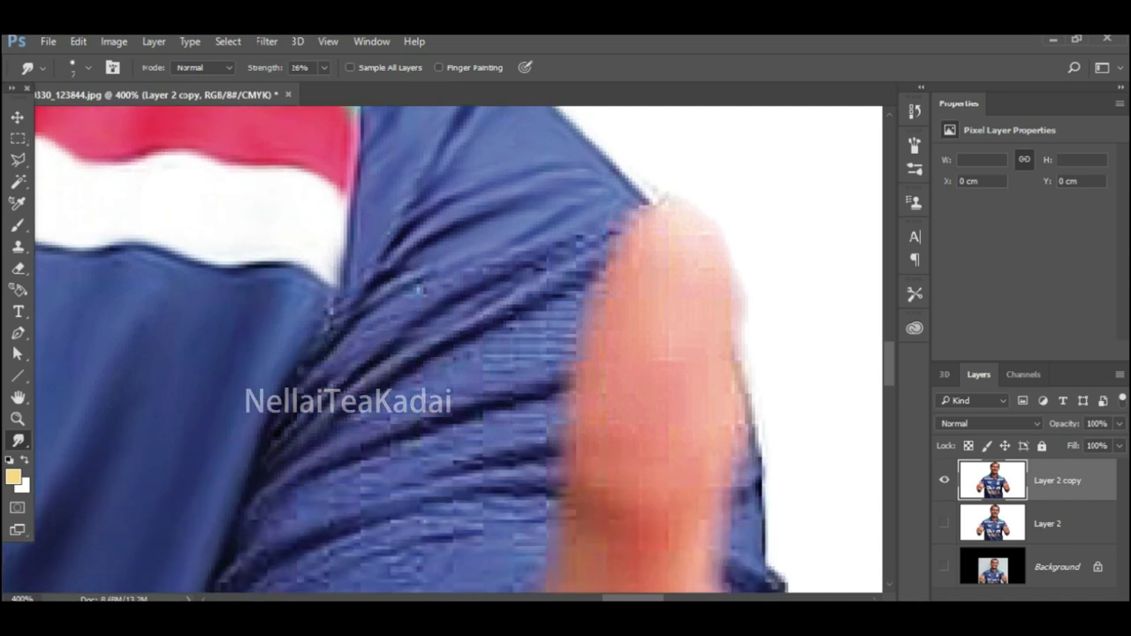
{"action": "scroll", "coordinate": [460, 348], "scroll_direction": "down", "scroll_amount": 1}
{"action": "scroll", "coordinate": [459, 349], "scroll_direction": "down", "scroll_amount": 6}
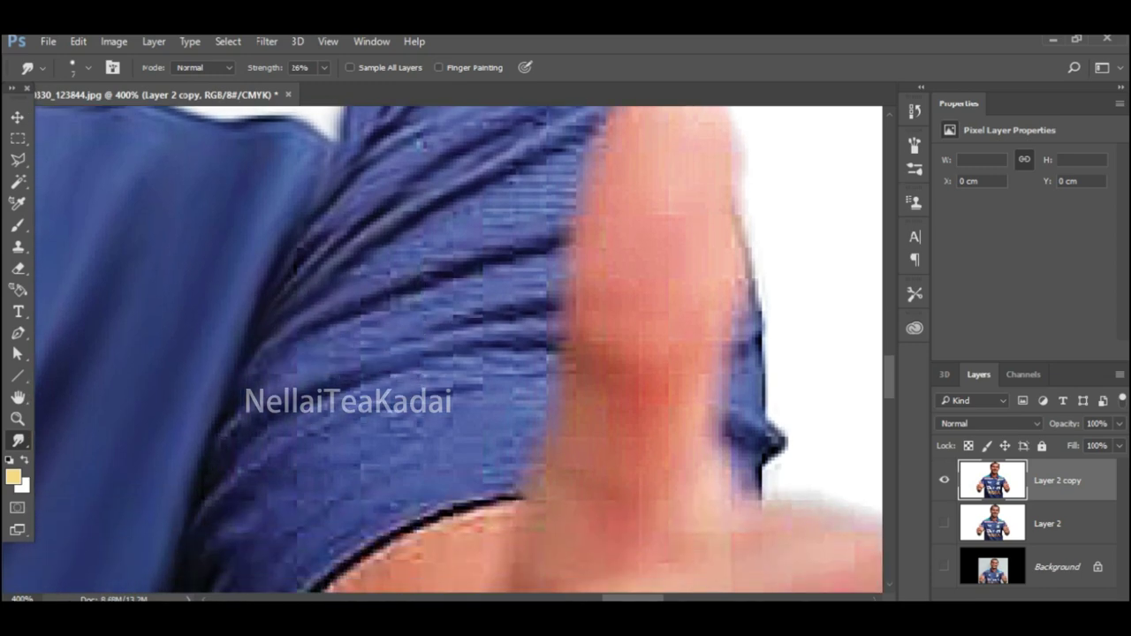
{"action": "scroll", "coordinate": [459, 349], "scroll_direction": "down", "scroll_amount": 3}
{"action": "scroll", "coordinate": [460, 349], "scroll_direction": "down", "scroll_amount": 4}
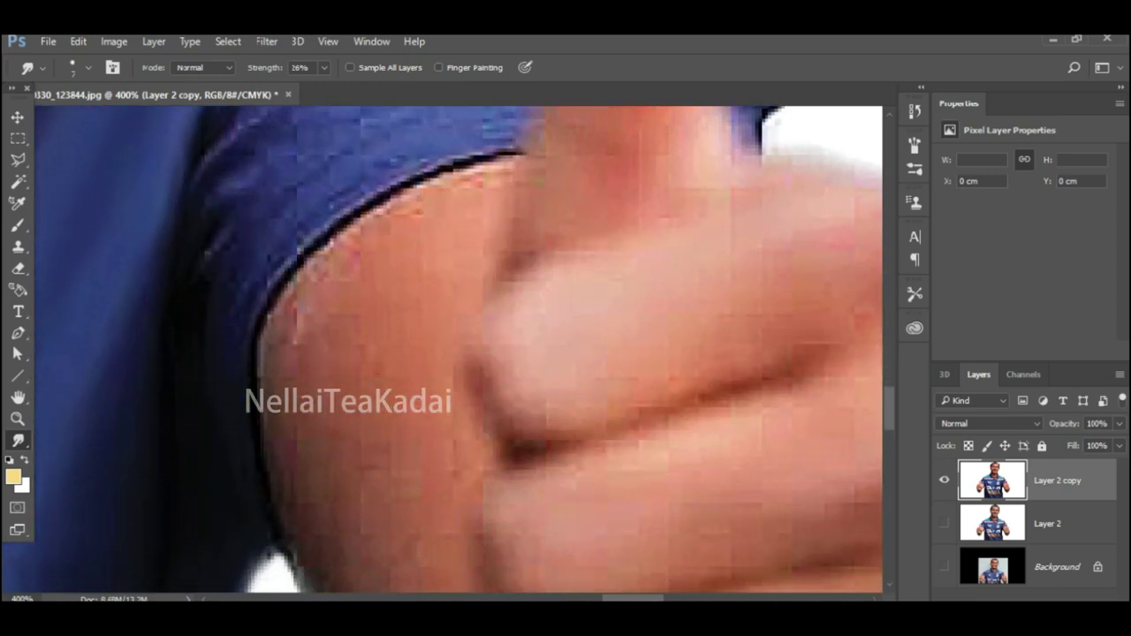
- Smudge the lower sleeve fabric and its dark hem above the arm with a 5 px brush
{"action": "scroll", "coordinate": [460, 349], "scroll_direction": "up", "scroll_amount": 3}
{"action": "key", "text": "bracketleft"}
{"action": "key", "text": "bracketleft"}
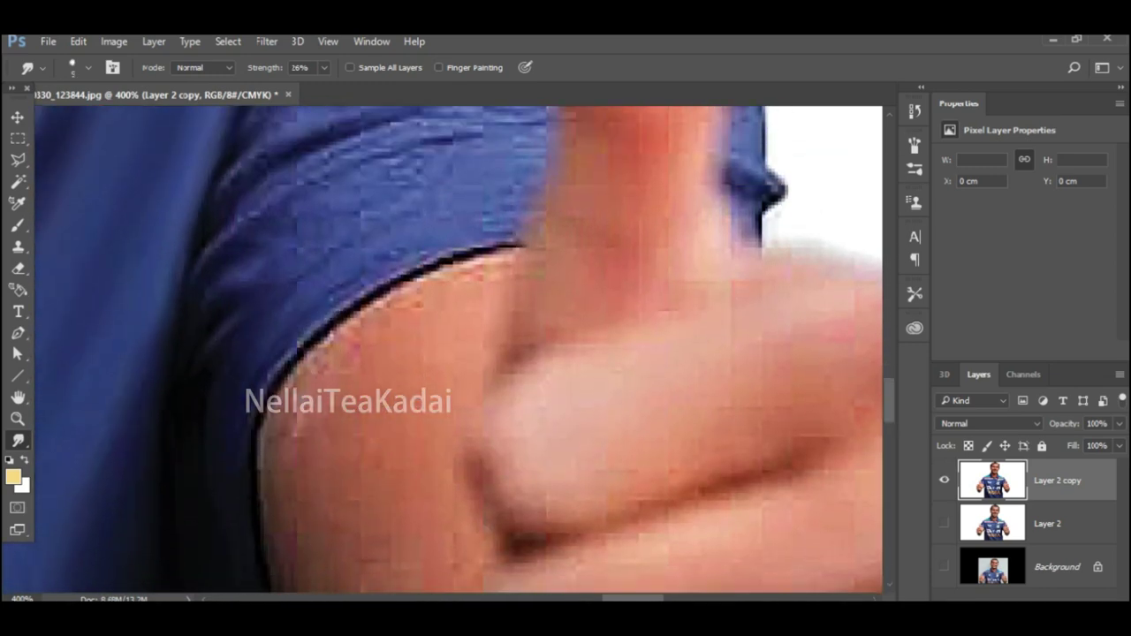
{"action": "scroll", "coordinate": [459, 349], "scroll_direction": "up", "scroll_amount": 1}
{"action": "mouse_move", "coordinate": [413, 188]}
{"action": "left_mouse_down"}
{"action": "mouse_move", "coordinate": [340, 252]}
{"action": "mouse_move", "coordinate": [411, 282]}
{"action": "left_mouse_up"}
{"action": "mouse_move", "coordinate": [272, 435]}
{"action": "left_mouse_down"}
{"action": "mouse_move", "coordinate": [415, 310]}
{"action": "mouse_move", "coordinate": [493, 281]}
{"action": "left_mouse_up"}
- Smudge the upper arm skin below the sleeve and the forearm's inner edge against the white background with 20 and 15 px brushes
{"action": "scroll", "coordinate": [460, 349], "scroll_direction": "down", "scroll_amount": 6}
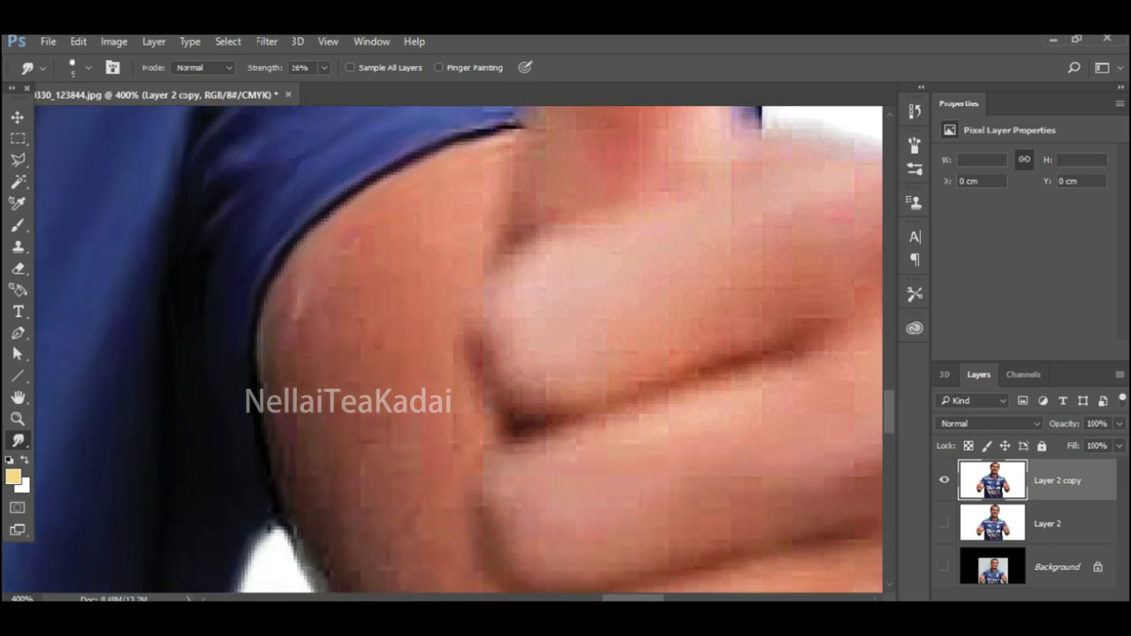
{"action": "scroll", "coordinate": [459, 349], "scroll_direction": "down", "scroll_amount": 8}
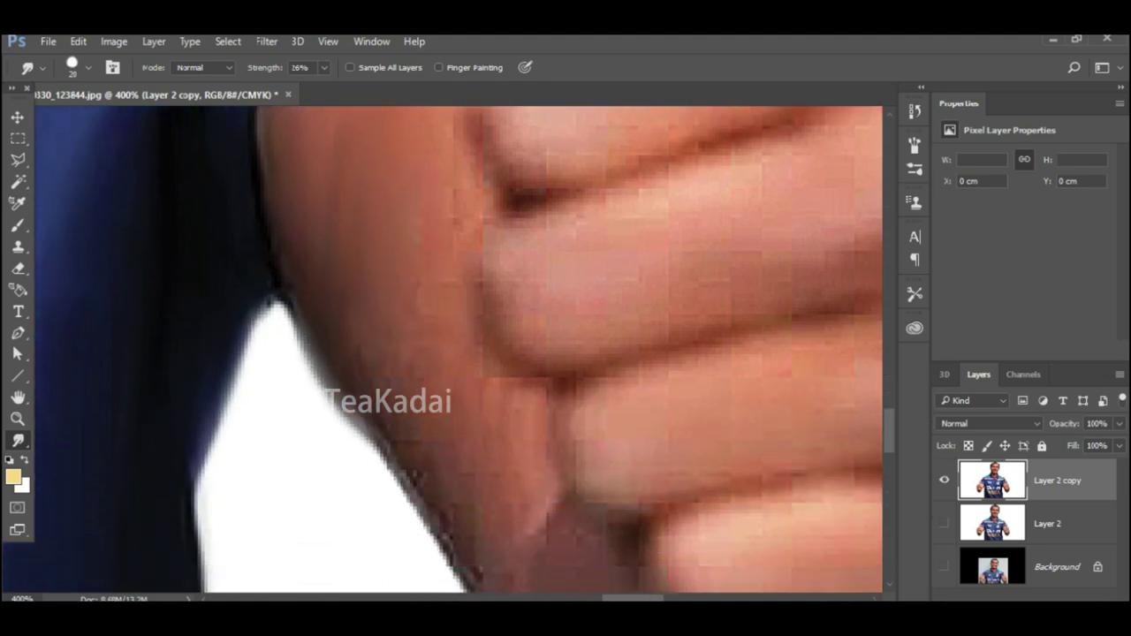
{"action": "left_click_drag", "start_coordinate": [284, 303], "coordinate": [380, 450]}
{"action": "left_click_drag", "start_coordinate": [279, 297], "coordinate": [387, 462]}
{"action": "key", "text": "bracketleft"}
{"action": "scroll", "coordinate": [389, 459], "scroll_direction": "down", "scroll_amount": 6}
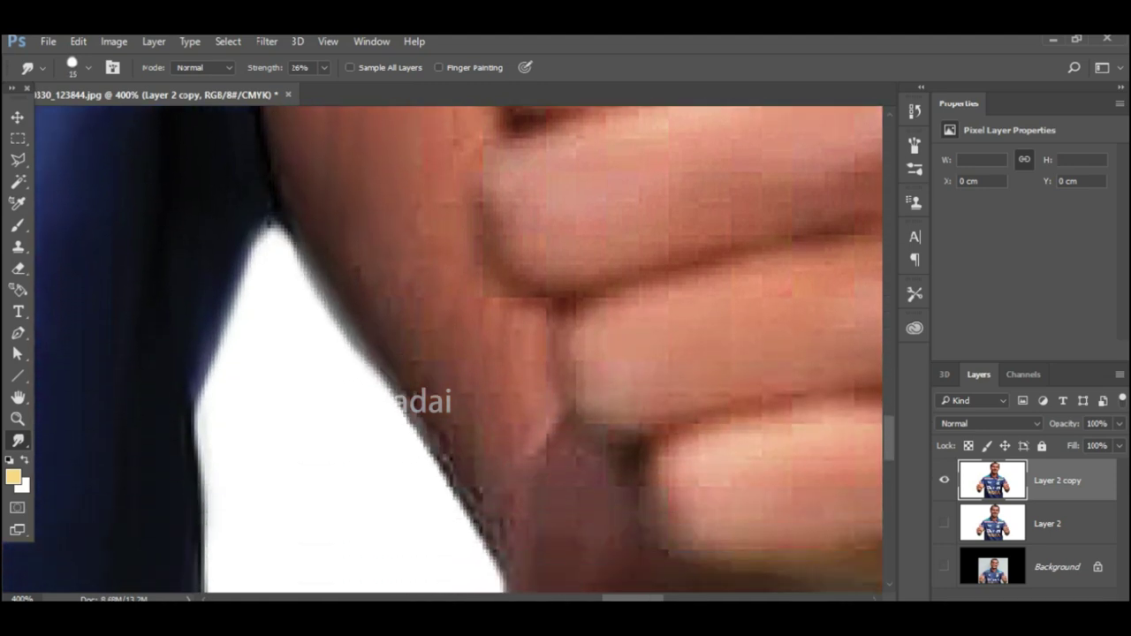
{"action": "scroll", "coordinate": [459, 349], "scroll_direction": "up", "scroll_amount": 15}
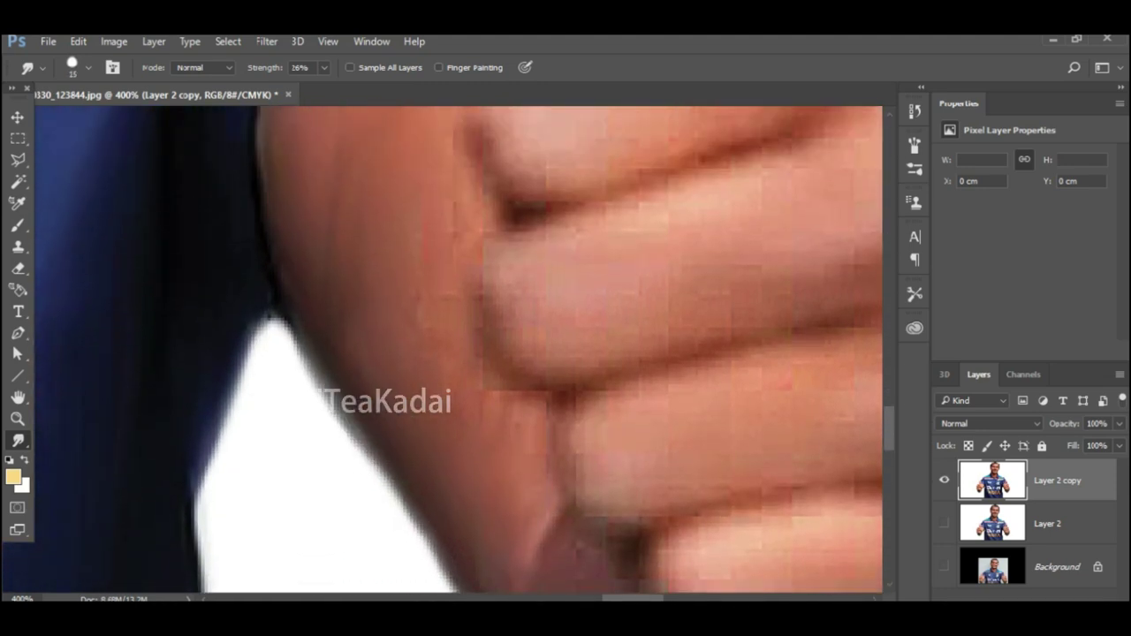
{"action": "scroll", "coordinate": [460, 349], "scroll_direction": "up", "scroll_amount": 3}
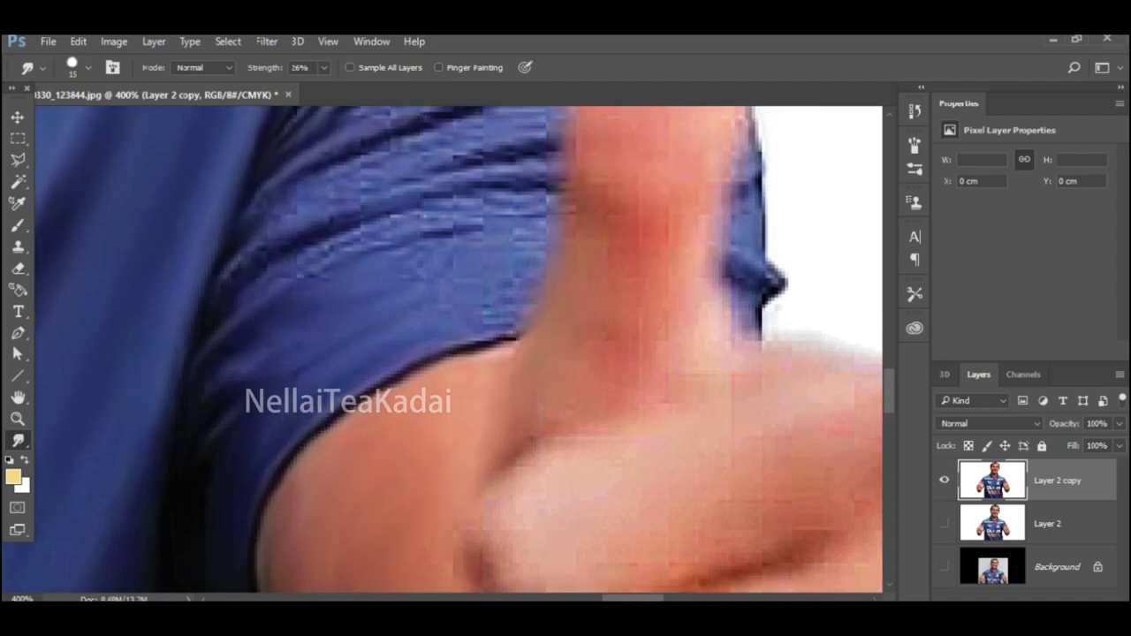
- Smudge the raised thumb's skin and both edges, including the sliver of sleeve behind it, finishing with a 5 px brush
{"action": "scroll", "coordinate": [459, 349], "scroll_direction": "up", "scroll_amount": 7}
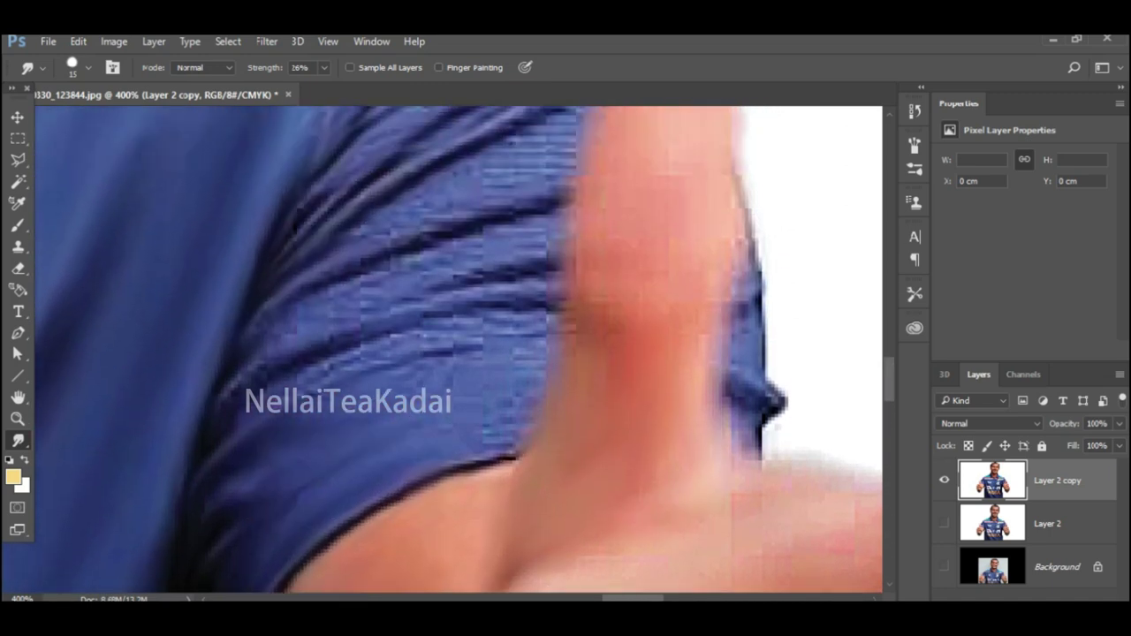
{"action": "scroll", "coordinate": [460, 349], "scroll_direction": "up", "scroll_amount": 3}
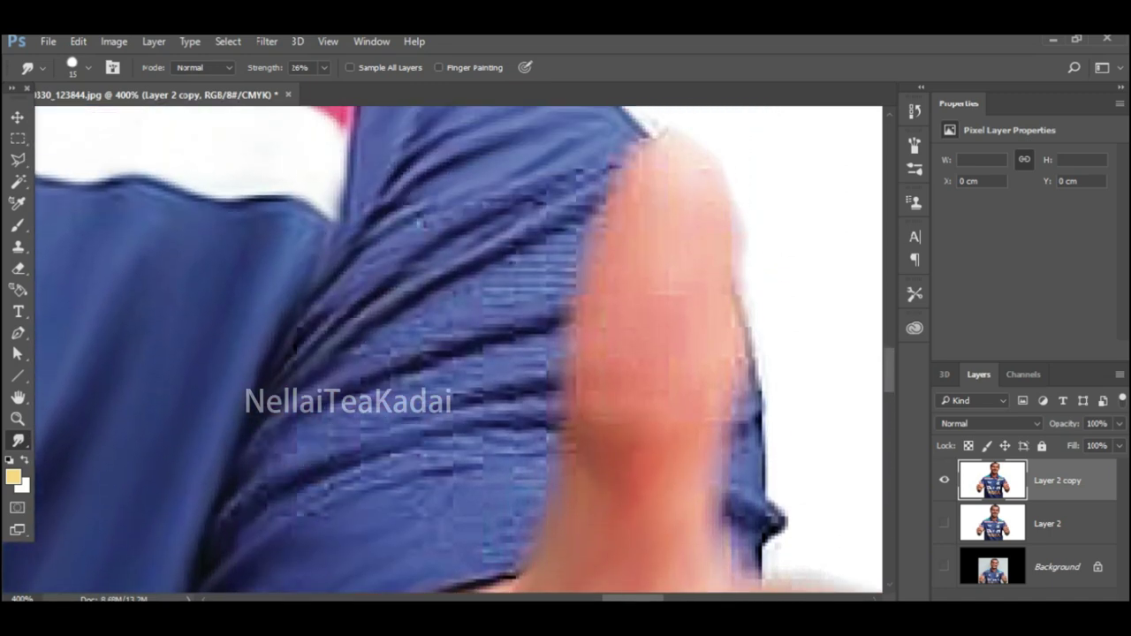
{"action": "mouse_move", "coordinate": [650, 138]}
{"action": "left_mouse_down"}
{"action": "mouse_move", "coordinate": [598, 220]}
{"action": "mouse_move", "coordinate": [568, 448]}
{"action": "left_mouse_up"}
{"action": "left_click_drag", "start_coordinate": [738, 417], "coordinate": [727, 501]}
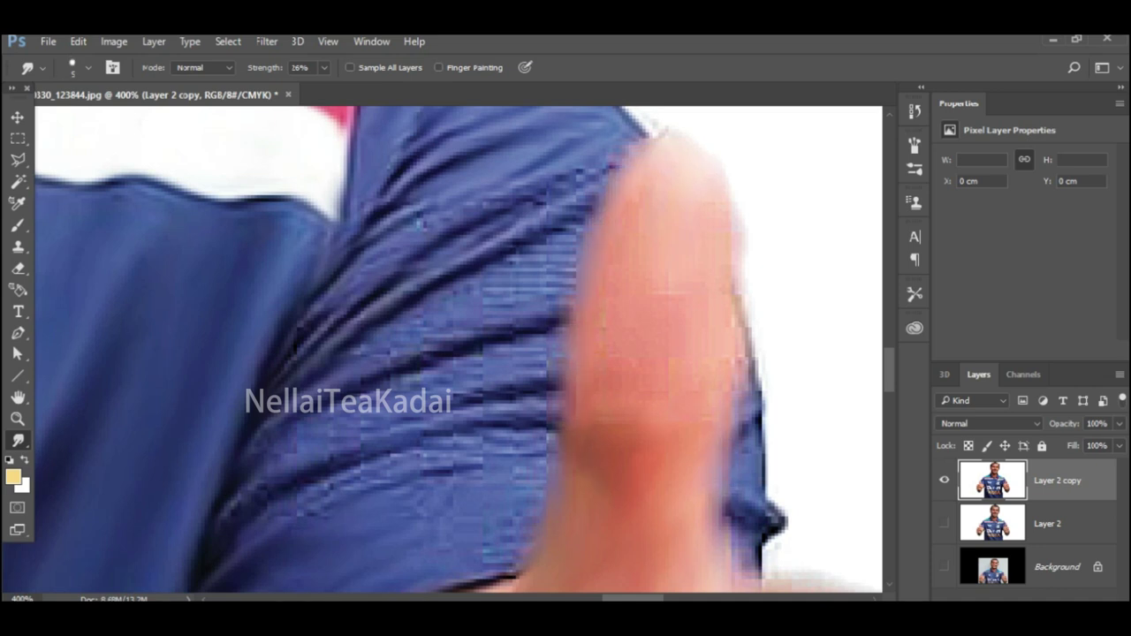
{"action": "left_click_drag", "start_coordinate": [739, 213], "coordinate": [751, 375]}
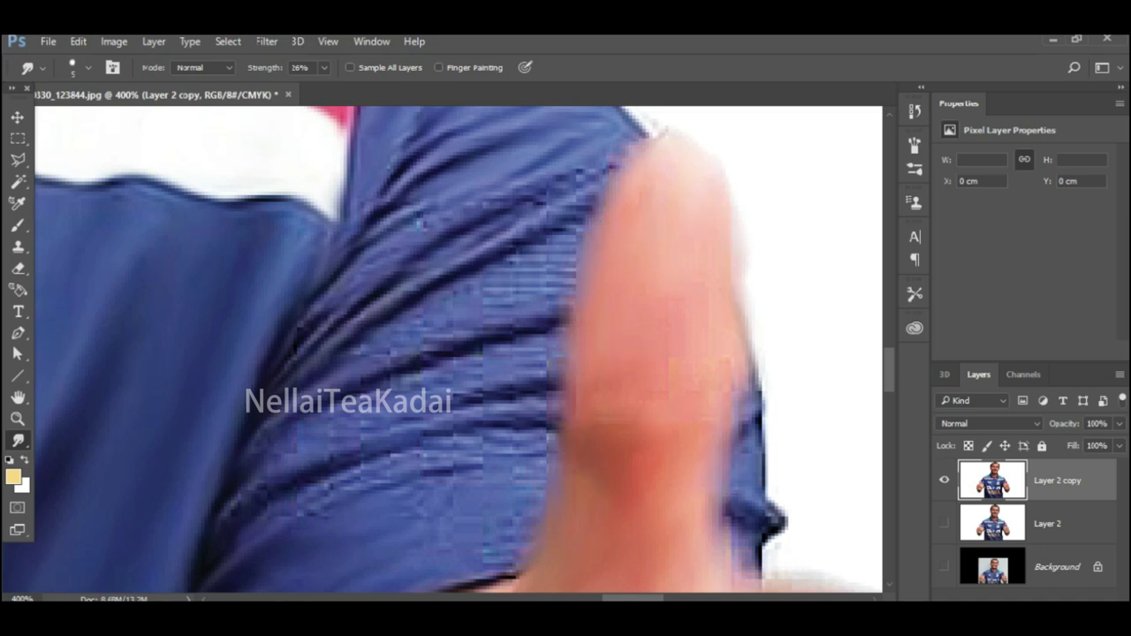
{"action": "left_click_drag", "start_coordinate": [666, 141], "coordinate": [661, 130]}
{"action": "scroll", "coordinate": [751, 353], "scroll_direction": "down", "scroll_amount": 2}
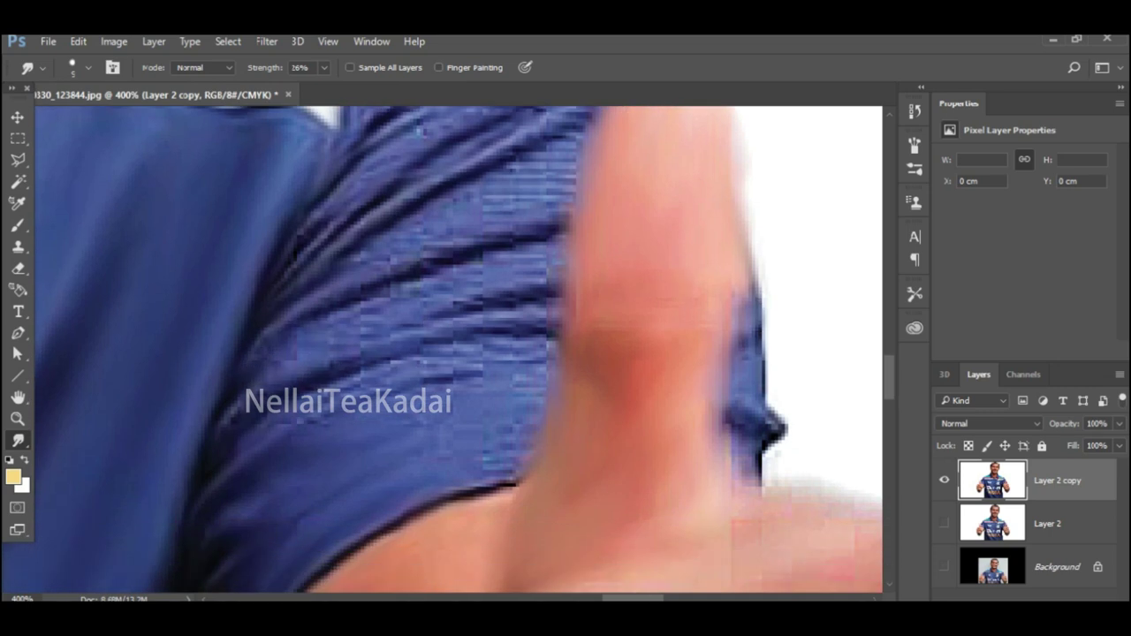
{"action": "scroll", "coordinate": [457, 348], "scroll_direction": "down", "scroll_amount": 2}
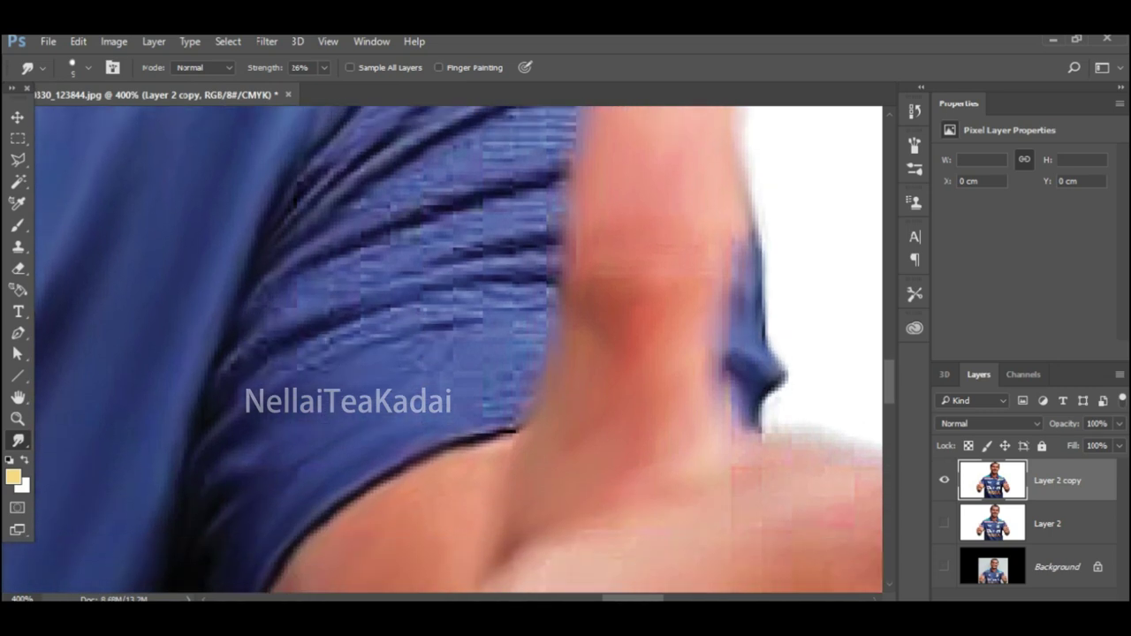
- Smudge the upper diagonal sleeve folds that run toward the raised thumb with a 5 px brush
{"action": "scroll", "coordinate": [457, 349], "scroll_direction": "up", "scroll_amount": 8}
{"action": "left_click_drag", "start_coordinate": [366, 320], "coordinate": [431, 271]}
{"action": "left_click_drag", "start_coordinate": [420, 320], "coordinate": [564, 270]}
{"action": "left_click_drag", "start_coordinate": [456, 324], "coordinate": [581, 284]}
{"action": "left_click_drag", "start_coordinate": [431, 357], "coordinate": [578, 304]}
{"action": "left_click_drag", "start_coordinate": [422, 380], "coordinate": [579, 311]}
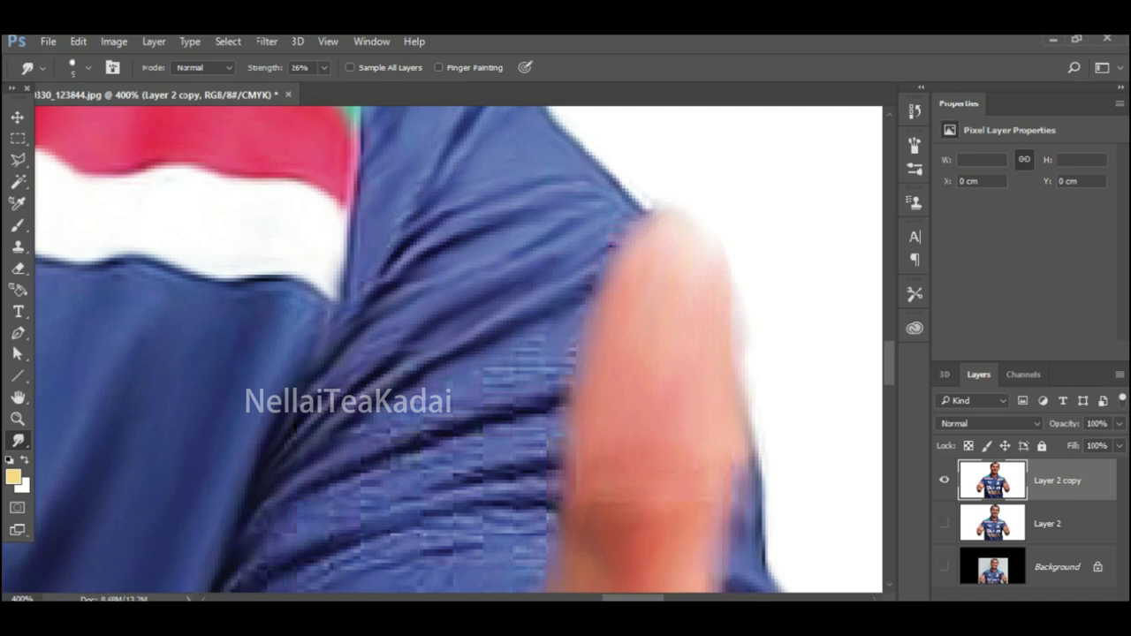
- Smudge the lower sleeve folds from the chest seam down toward the sleeve hem
{"action": "scroll", "coordinate": [566, 327], "scroll_direction": "down", "scroll_amount": 1}
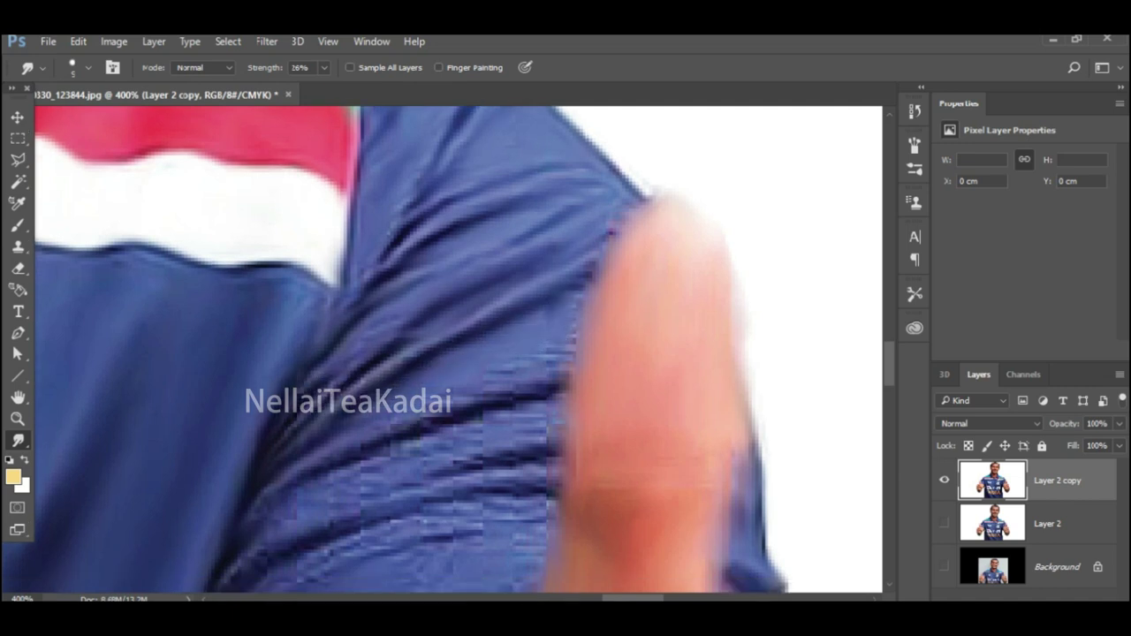
{"action": "scroll", "coordinate": [509, 388], "scroll_direction": "down", "scroll_amount": 1}
{"action": "mouse_move", "coordinate": [322, 439]}
{"action": "left_mouse_down"}
{"action": "mouse_move", "coordinate": [426, 415]}
{"action": "mouse_move", "coordinate": [553, 361]}
{"action": "left_mouse_up"}
{"action": "left_click_drag", "start_coordinate": [229, 532], "coordinate": [387, 484]}
{"action": "scroll", "coordinate": [459, 348], "scroll_direction": "down", "scroll_amount": 5}
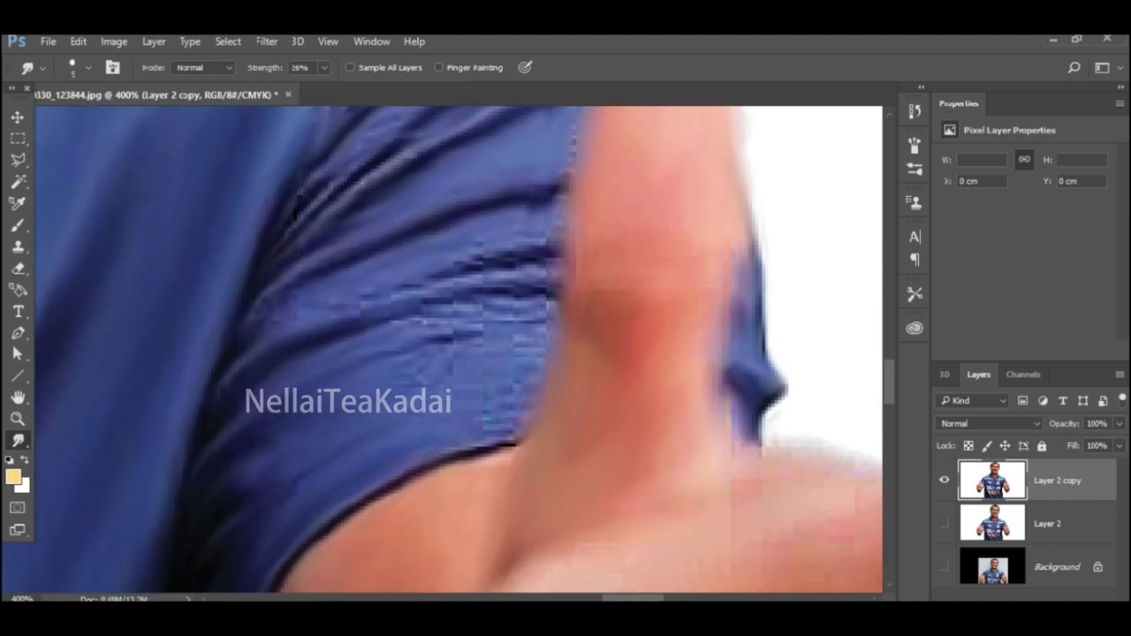
{"action": "mouse_move", "coordinate": [247, 323]}
{"action": "left_mouse_down"}
{"action": "mouse_move", "coordinate": [388, 302]}
{"action": "mouse_move", "coordinate": [486, 305]}
{"action": "mouse_move", "coordinate": [432, 378]}
{"action": "left_mouse_up"}
{"action": "scroll", "coordinate": [354, 305], "scroll_direction": "up", "scroll_amount": 3}
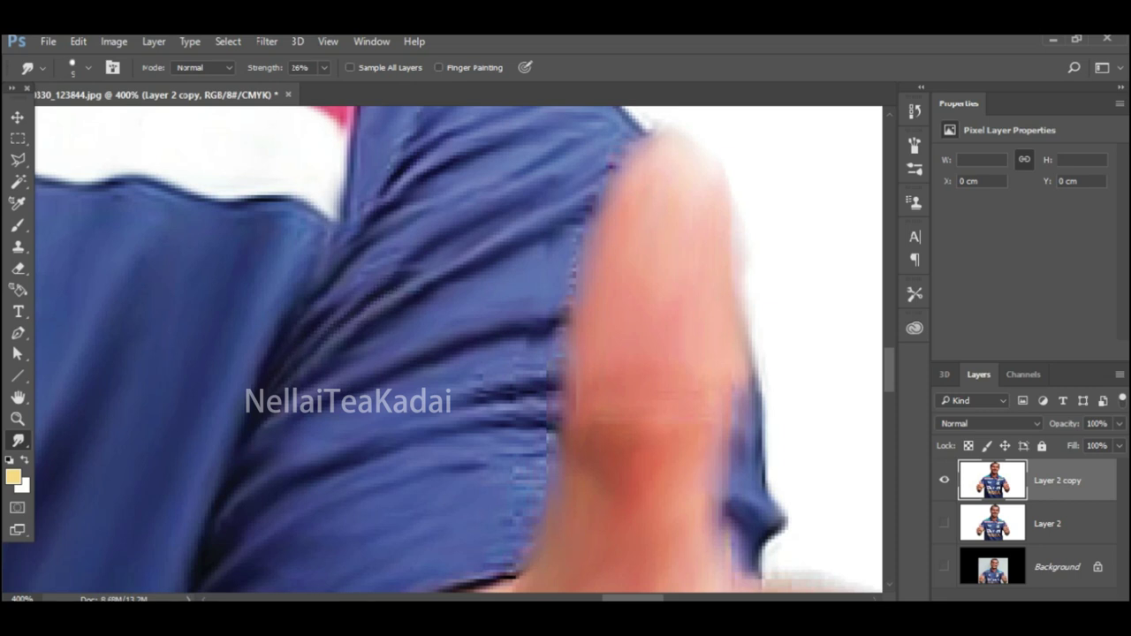
- Smudge the remaining pixelated sleeve fabric along the thumb's inner edge with a small brush
{"action": "scroll", "coordinate": [371, 318], "scroll_direction": "up", "scroll_amount": 3}
{"action": "scroll", "coordinate": [459, 282], "scroll_direction": "up", "scroll_amount": 2}
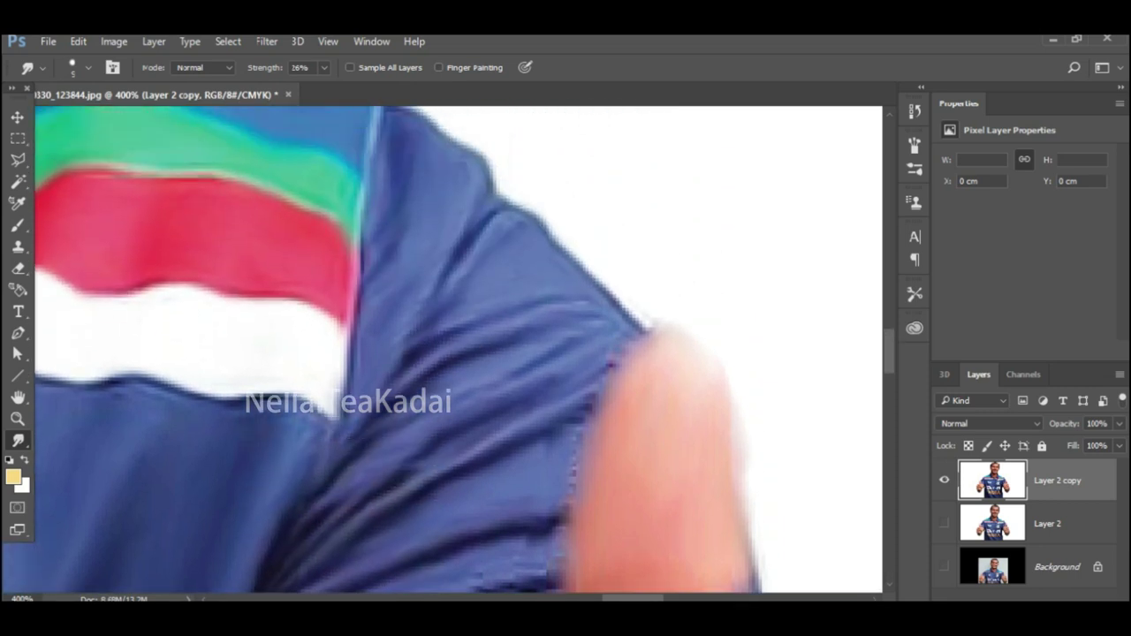
{"action": "scroll", "coordinate": [398, 349], "scroll_direction": "down", "scroll_amount": 2}
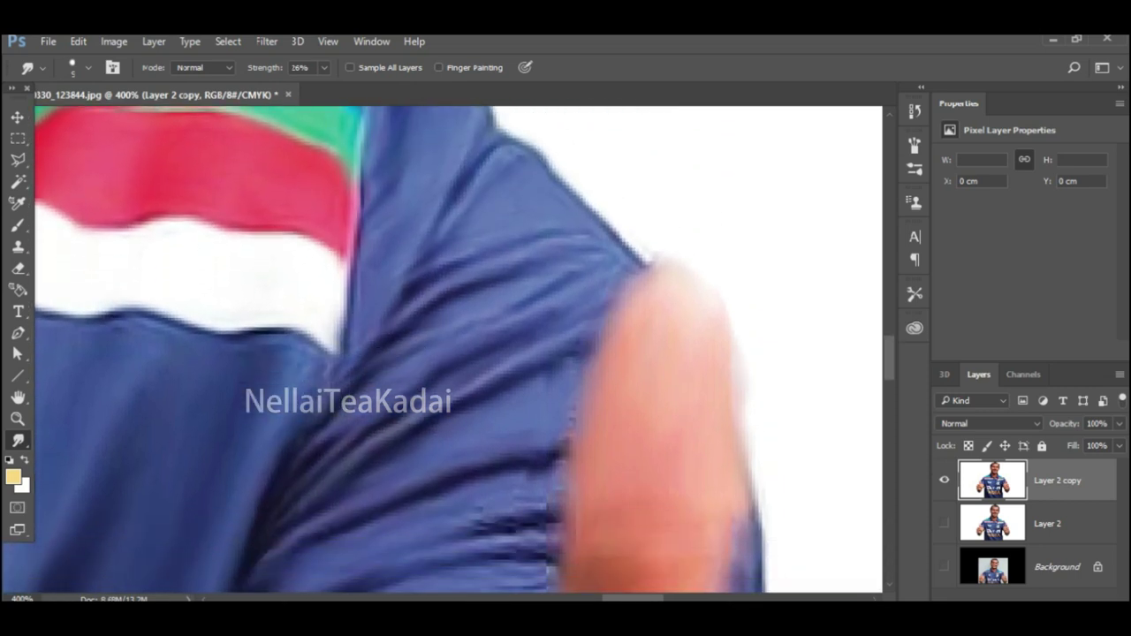
{"action": "scroll", "coordinate": [397, 349], "scroll_direction": "down", "scroll_amount": 4}
{"action": "scroll", "coordinate": [521, 407], "scroll_direction": "down", "scroll_amount": 2}
{"action": "scroll", "coordinate": [530, 362], "scroll_direction": "down", "scroll_amount": 2}
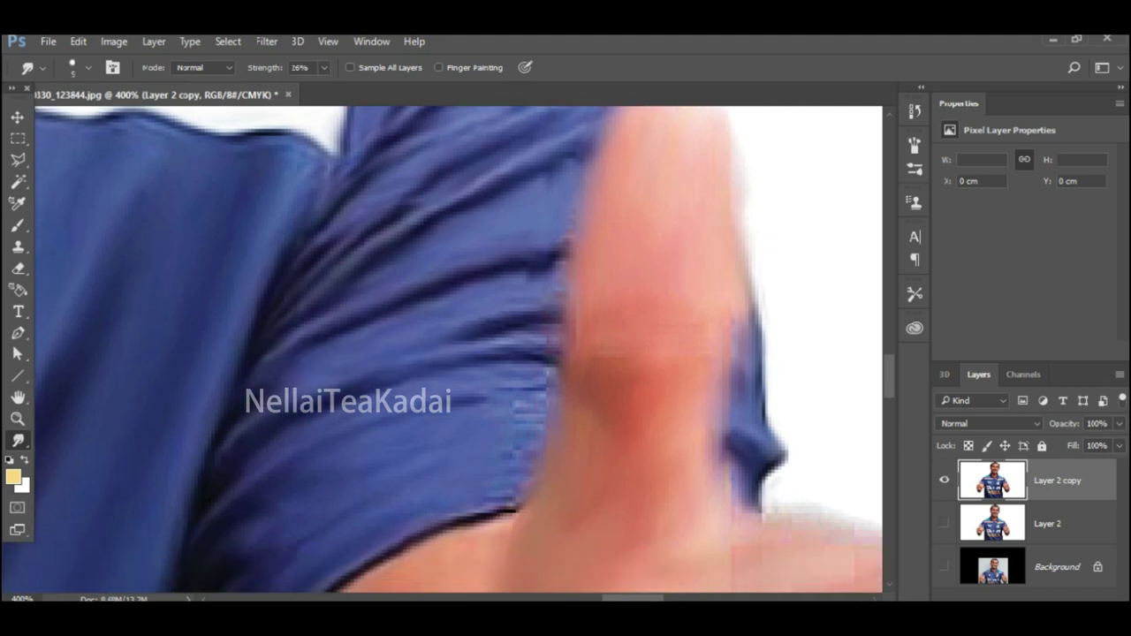
{"action": "scroll", "coordinate": [558, 258], "scroll_direction": "down", "scroll_amount": 2}
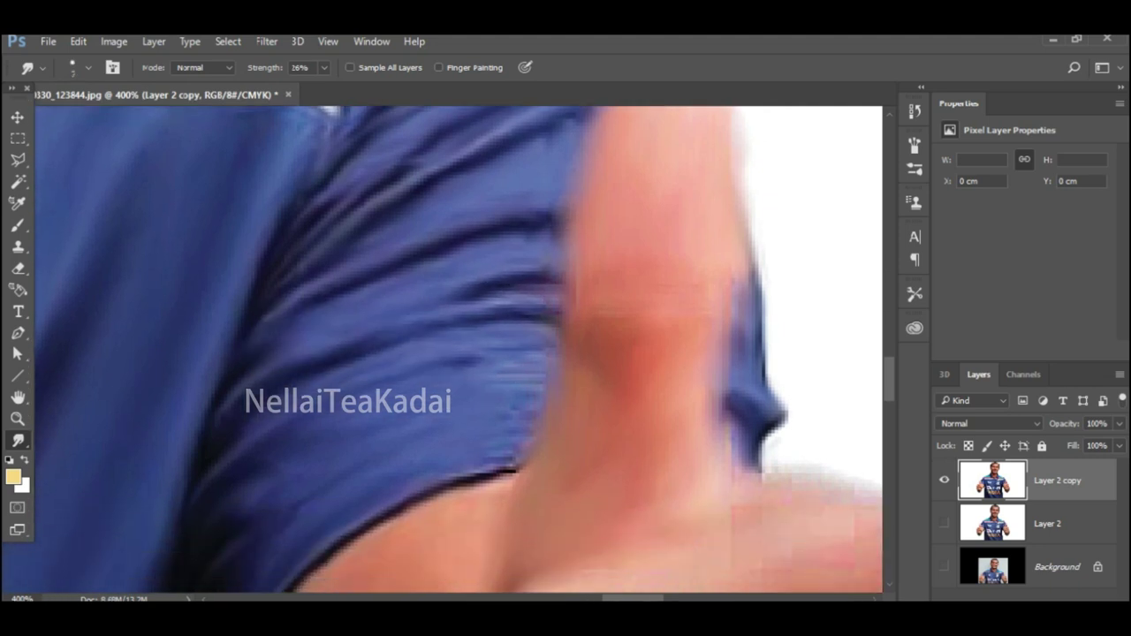
{"action": "scroll", "coordinate": [459, 349], "scroll_direction": "up", "scroll_amount": 5}
{"action": "scroll", "coordinate": [460, 349], "scroll_direction": "up", "scroll_amount": 8}
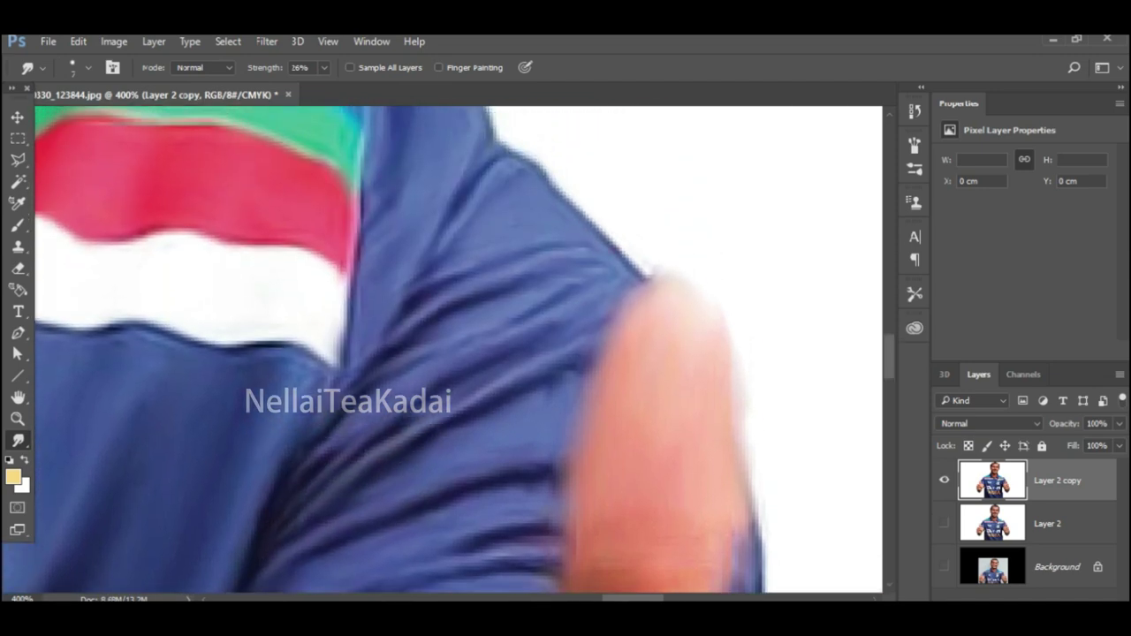
{"action": "scroll", "coordinate": [459, 349], "scroll_direction": "down", "scroll_amount": 11}
- Zoom out to 50% and examine the face, jersey and arms of the whole retouched portrait
{"action": "key", "text": "z"}
{"action": "key", "text": "ctrl+minus"}
{"action": "key", "text": "ctrl+minus"}
{"action": "key", "text": "ctrl+minus"}
{"action": "key", "text": "ctrl+minus"}
{"action": "key", "text": "ctrl+minus"}
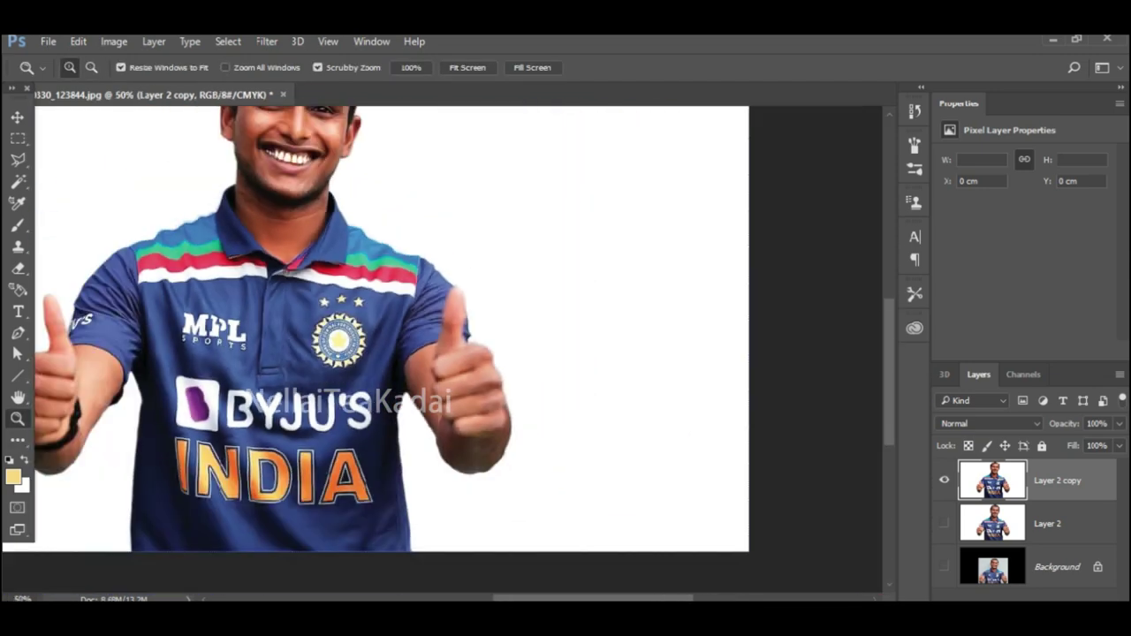
{"action": "scroll", "coordinate": [459, 349], "scroll_direction": "up", "scroll_amount": 5}
{"action": "scroll", "coordinate": [460, 402], "scroll_direction": "down", "scroll_amount": 5}
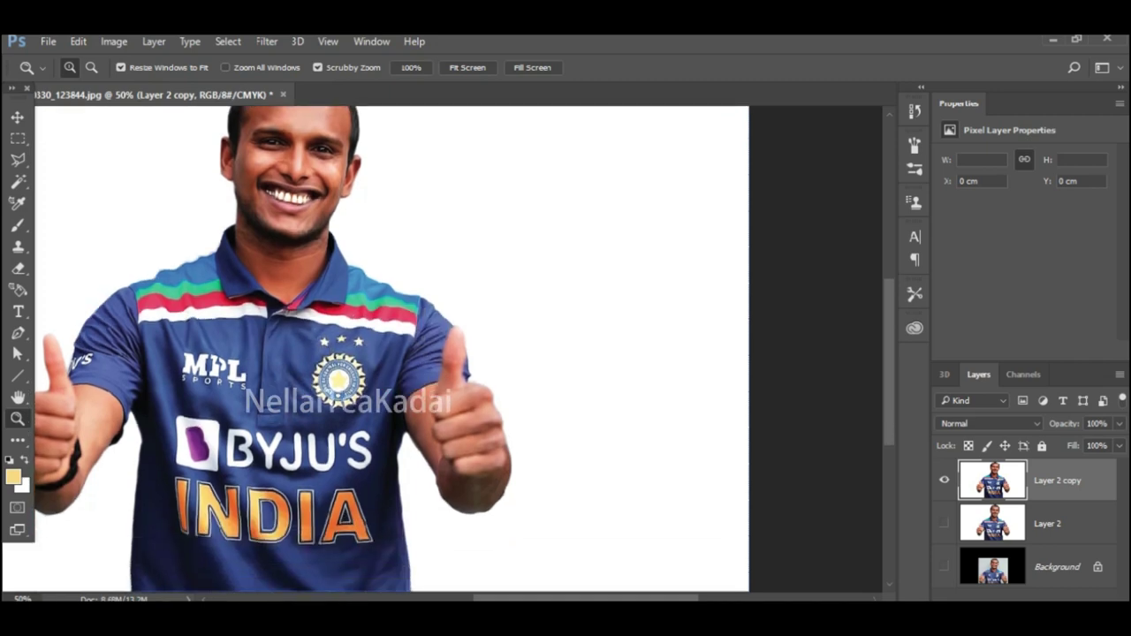
{"action": "scroll", "coordinate": [461, 402], "scroll_direction": "left", "scroll_amount": 1}
- Smudge the outer edges of the fist and wrist at 300% zoom, enlarging the brush up to 20 px
{"action": "scroll", "coordinate": [460, 402], "scroll_direction": "up", "scroll_amount": 4}
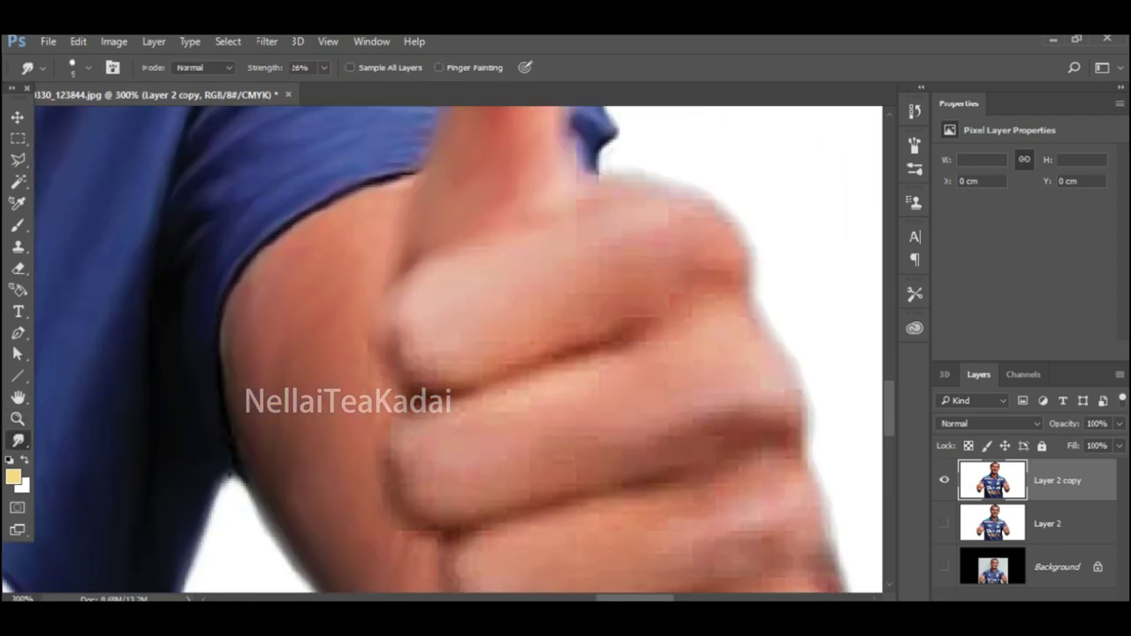
{"action": "scroll", "coordinate": [448, 349], "scroll_direction": "down", "scroll_amount": 1}
{"action": "scroll", "coordinate": [448, 349], "scroll_direction": "down", "scroll_amount": 2}
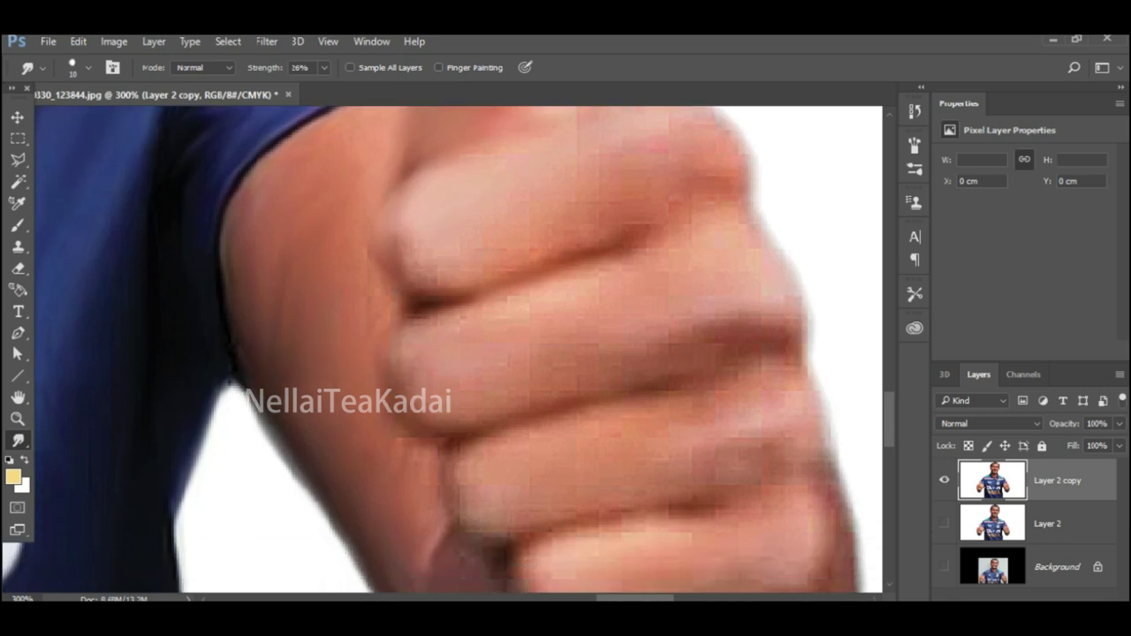
{"action": "scroll", "coordinate": [447, 349], "scroll_direction": "down", "scroll_amount": 3}
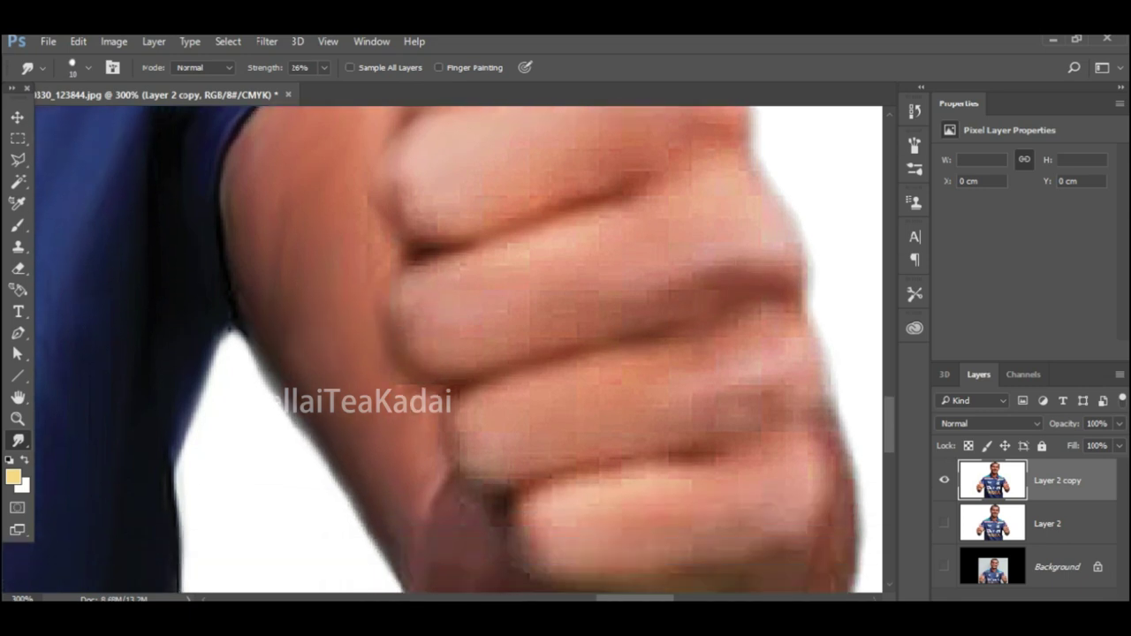
{"action": "scroll", "coordinate": [448, 349], "scroll_direction": "down", "scroll_amount": 2}
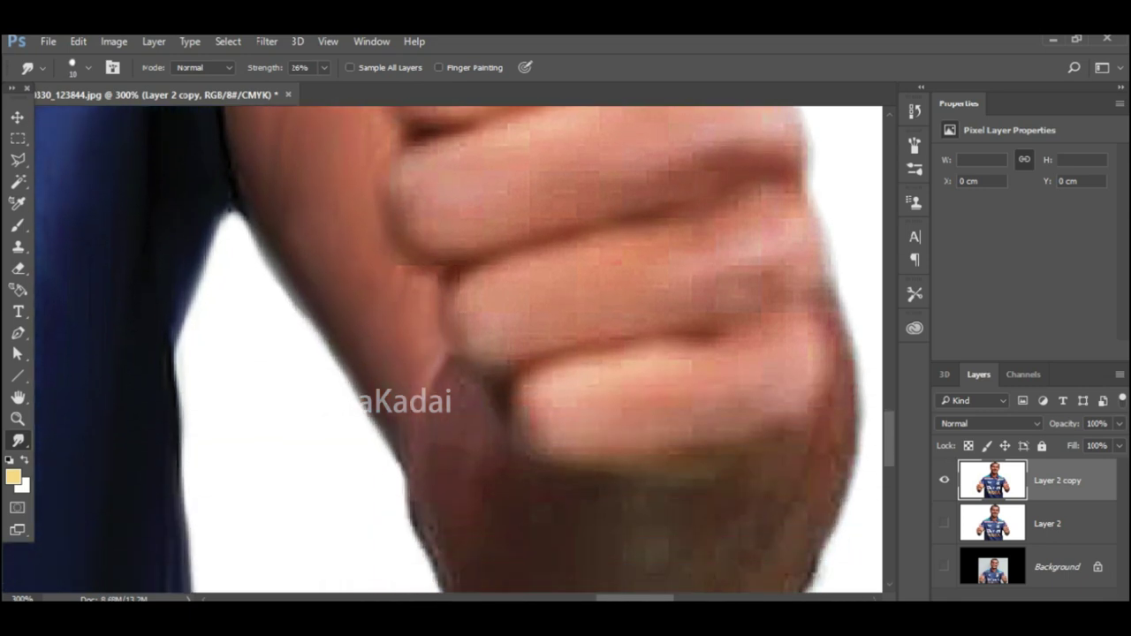
{"action": "scroll", "coordinate": [448, 349], "scroll_direction": "down", "scroll_amount": 2}
{"action": "scroll", "coordinate": [448, 349], "scroll_direction": "down", "scroll_amount": 1}
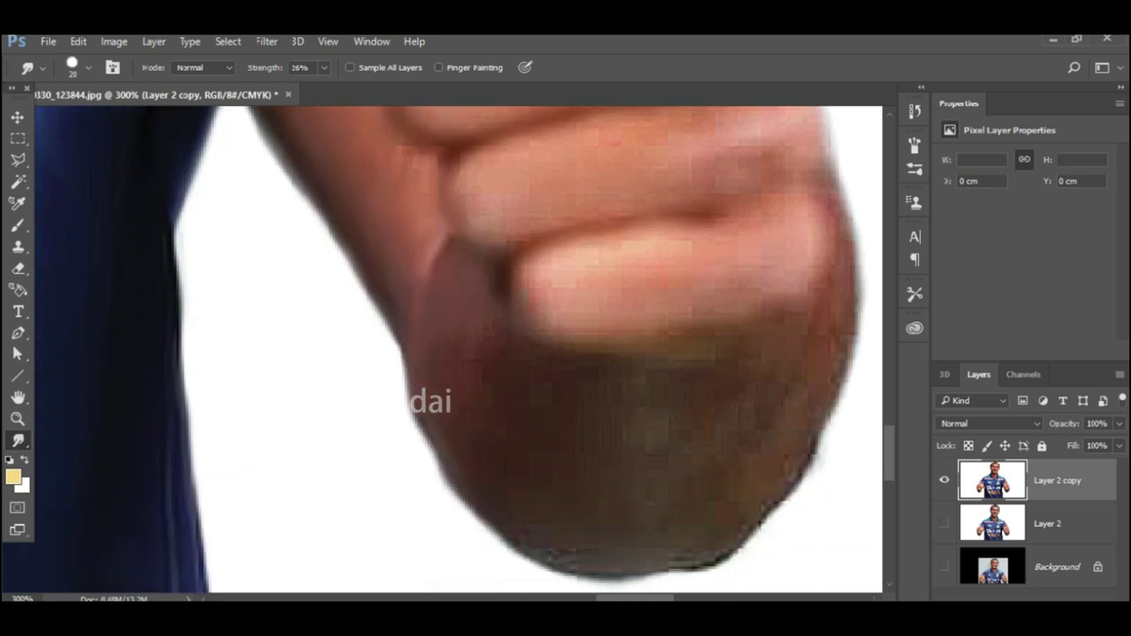
- Smudge the dark underside of the fist and its outer contour with a 15 px brush, undoing the first stroke
{"action": "mouse_move", "coordinate": [855, 322]}
{"action": "left_mouse_down"}
{"action": "mouse_move", "coordinate": [829, 424]}
{"action": "mouse_move", "coordinate": [790, 493]}
{"action": "left_mouse_up"}
{"action": "key", "text": "ctrl+z"}
{"action": "key", "text": "bracketleft"}
{"action": "key", "text": "bracketleft"}
{"action": "key", "text": "bracketright"}
{"action": "left_click_drag", "start_coordinate": [844, 364], "coordinate": [822, 443]}
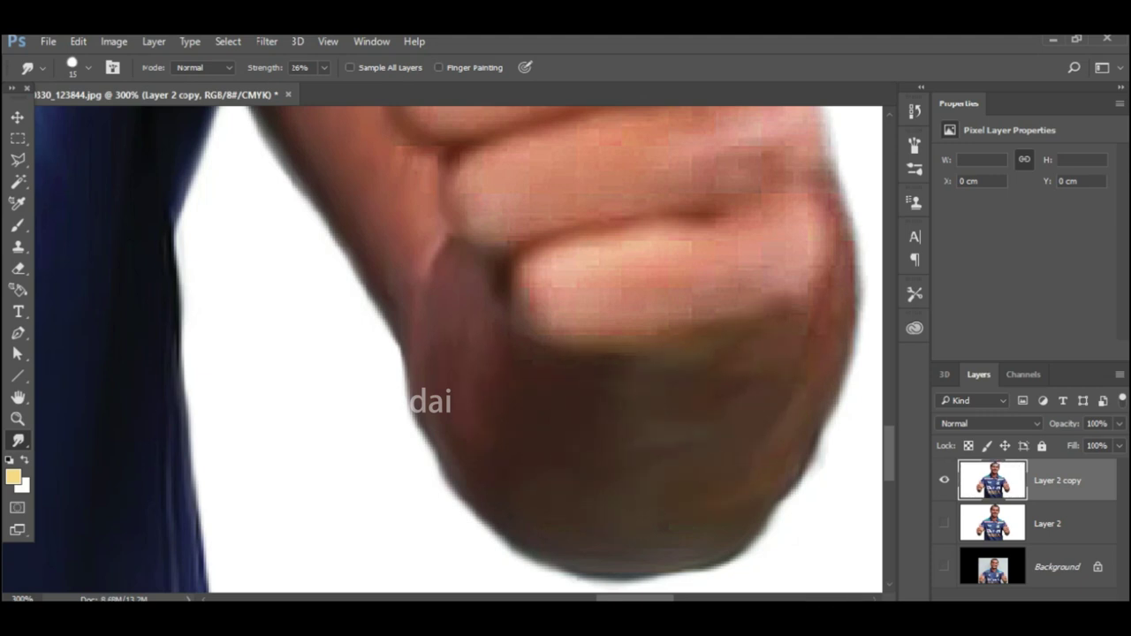
- Smudge the two lowest fingers of the fist and the creases between them with a 15 px brush
{"action": "scroll", "coordinate": [459, 349], "scroll_direction": "up", "scroll_amount": 5}
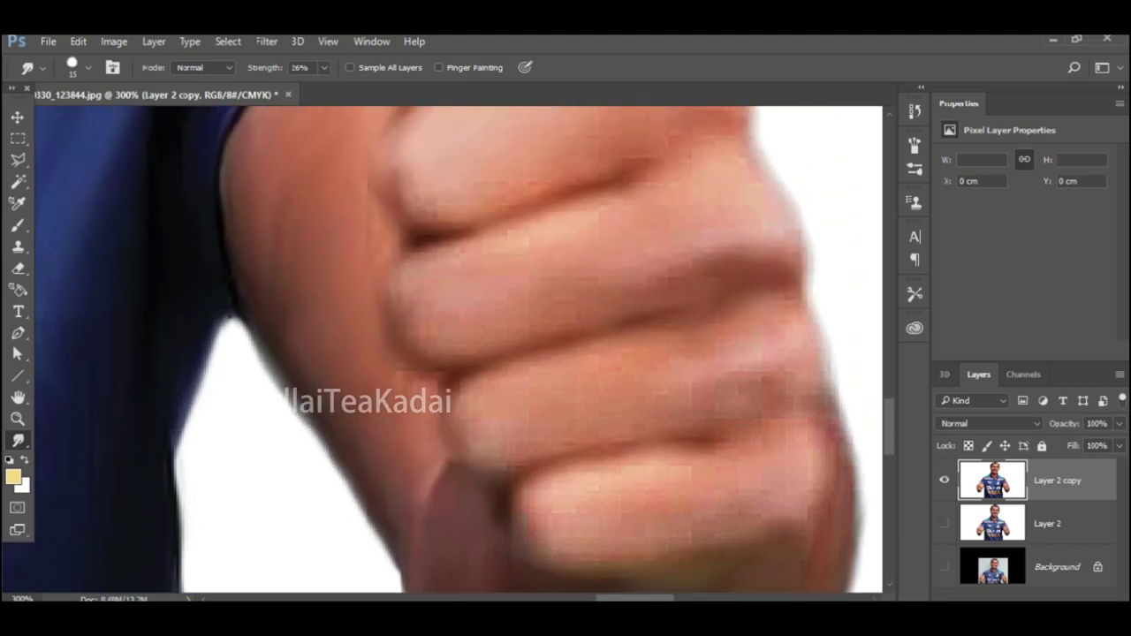
{"action": "left_click_drag", "start_coordinate": [765, 382], "coordinate": [726, 366]}
{"action": "left_click_drag", "start_coordinate": [786, 410], "coordinate": [658, 450]}
{"action": "mouse_move", "coordinate": [592, 468]}
{"action": "left_mouse_down"}
{"action": "mouse_move", "coordinate": [546, 512]}
{"action": "mouse_move", "coordinate": [668, 512]}
{"action": "left_mouse_up"}
{"action": "scroll", "coordinate": [765, 503], "scroll_direction": "up", "scroll_amount": 1}
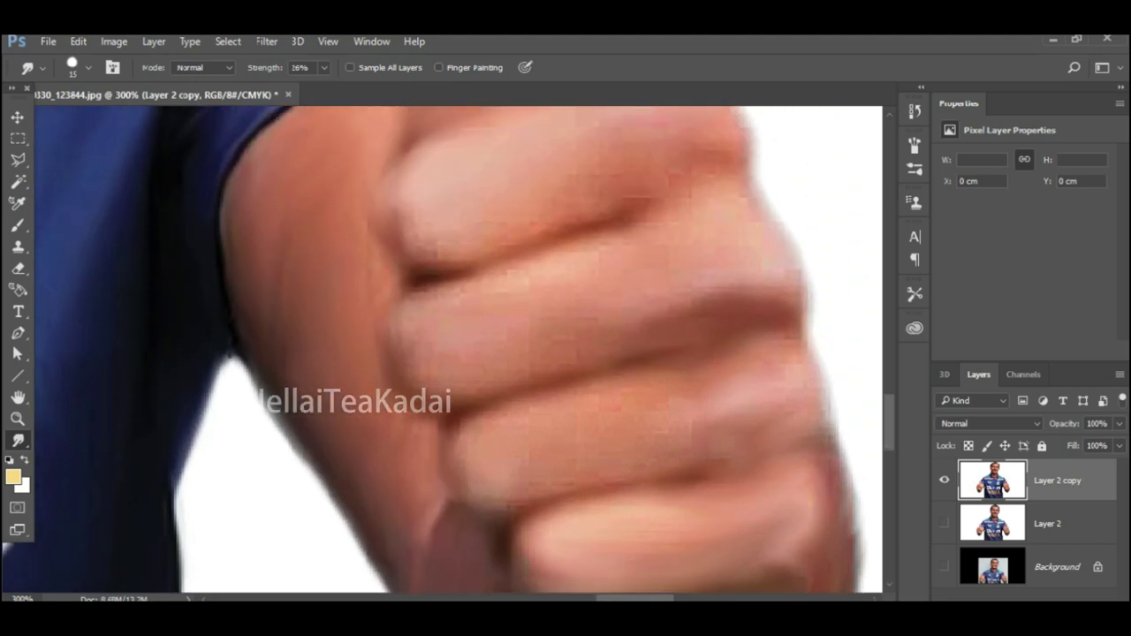
{"action": "scroll", "coordinate": [447, 349], "scroll_direction": "up", "scroll_amount": 1}
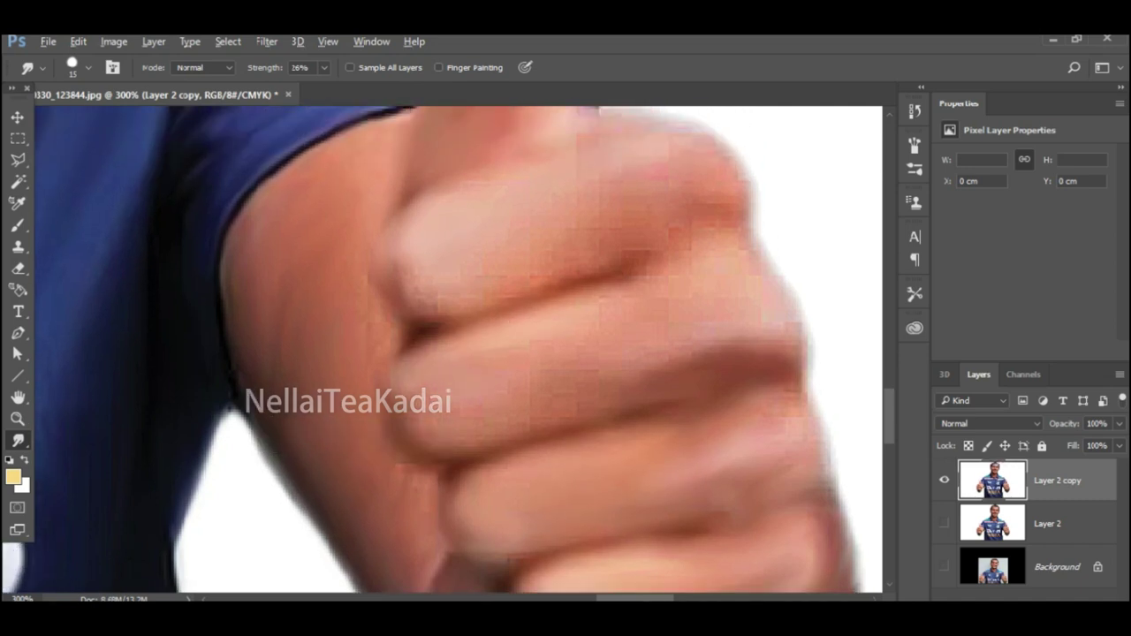
- Smudge the upper fingers of the fist and the dark creases between them at 300% zoom
{"action": "left_click_drag", "start_coordinate": [448, 331], "coordinate": [412, 333]}
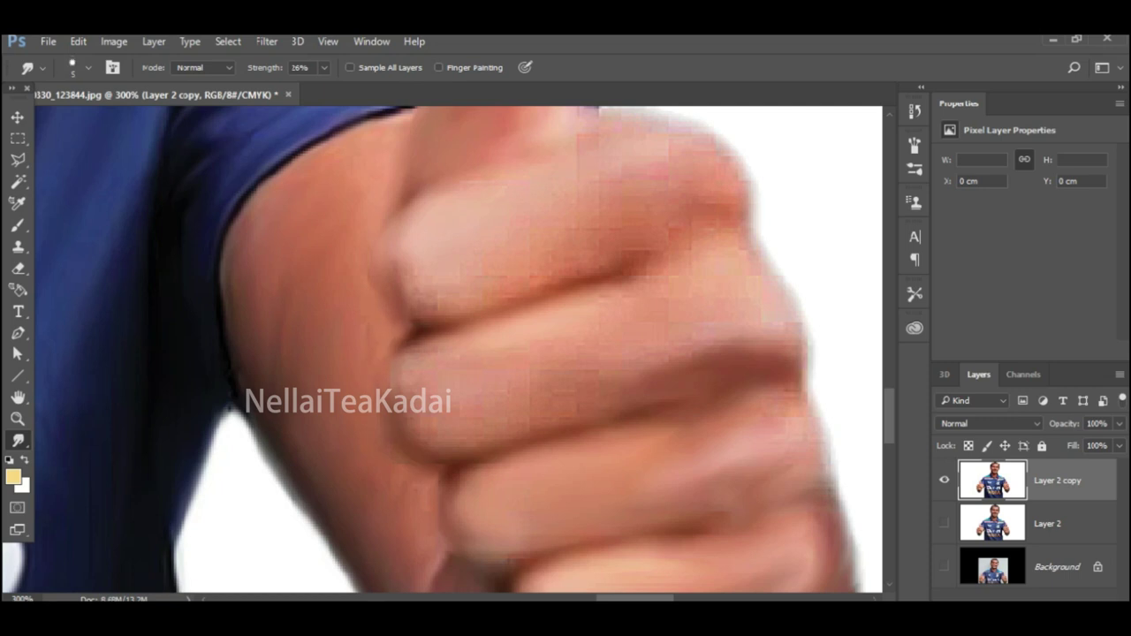
{"action": "scroll", "coordinate": [448, 349], "scroll_direction": "down", "scroll_amount": 1}
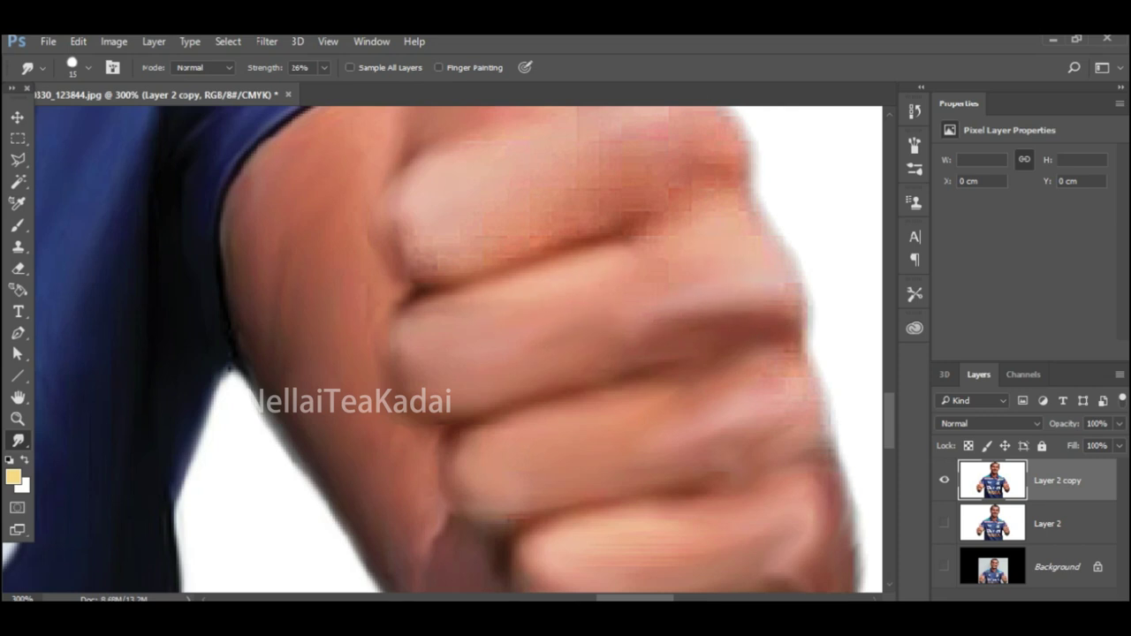
{"action": "scroll", "coordinate": [448, 349], "scroll_direction": "up", "scroll_amount": 1}
{"action": "left_click_drag", "start_coordinate": [407, 261], "coordinate": [452, 302]}
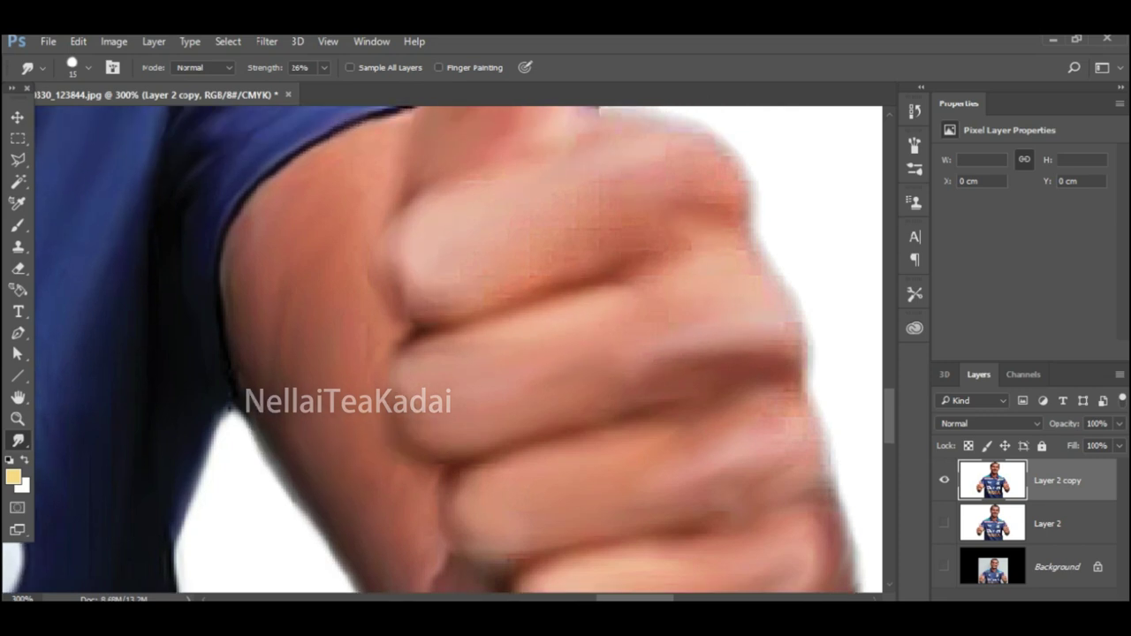
{"action": "scroll", "coordinate": [447, 349], "scroll_direction": "up", "scroll_amount": 1}
{"action": "scroll", "coordinate": [442, 349], "scroll_direction": "up", "scroll_amount": 3}
{"action": "key", "text": "bracketleft"}
{"action": "scroll", "coordinate": [442, 349], "scroll_direction": "down", "scroll_amount": 8}
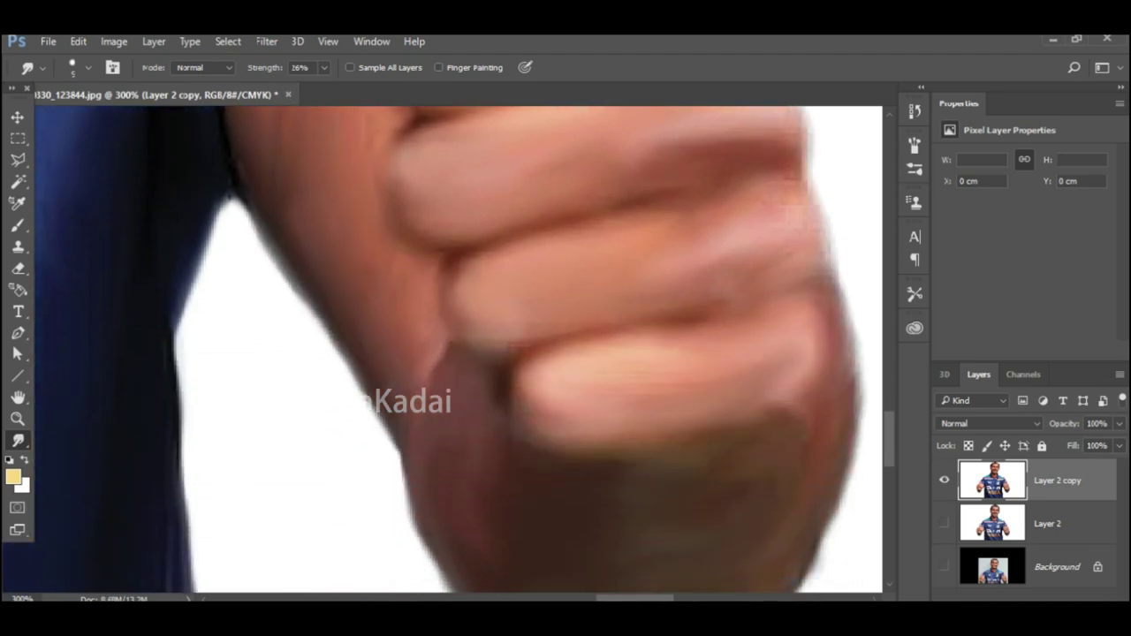
- Zoom out to 25% and examine the whole retouched portrait
{"action": "key", "text": "z"}
{"action": "key", "text": "ctrl+minus"}
{"action": "key", "text": "ctrl+minus"}
{"action": "key", "text": "ctrl+minus"}
{"action": "key", "text": "ctrl+minus"}
{"action": "key", "text": "ctrl+minus"}
{"action": "key", "text": "ctrl+0"}
{"action": "key", "text": "ctrl+minus"}
{"action": "key", "text": "ctrl+minus"}
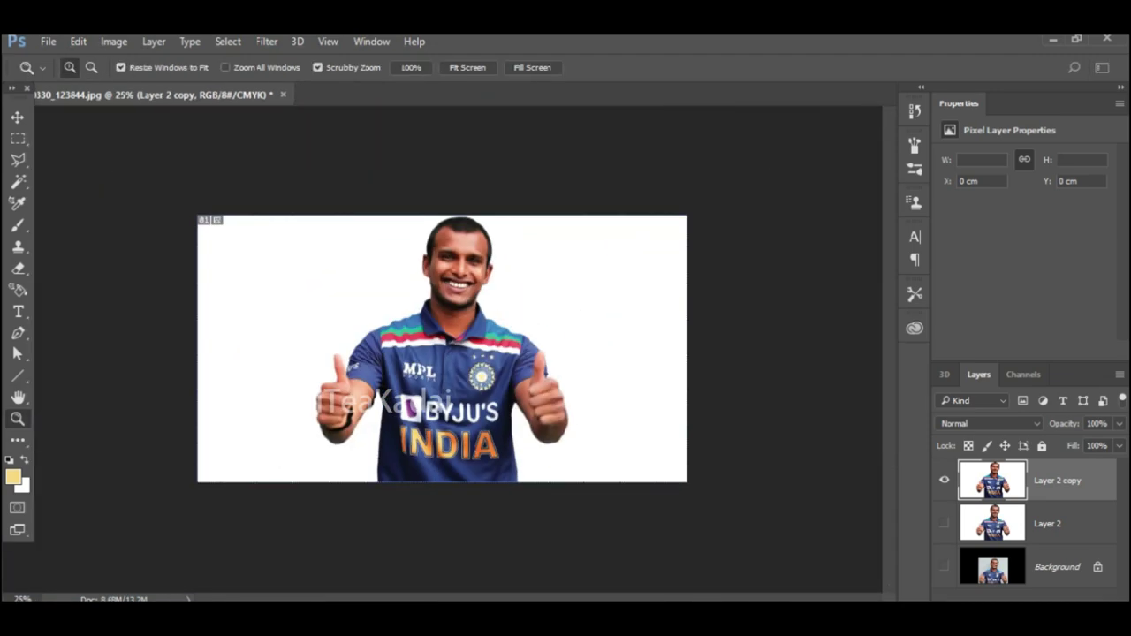
- Smudge the fingers of the fist with the black wristband and the skin beside the band at 200% zoom
{"action": "key", "text": "ctrl+plus"}
{"action": "key", "text": "ctrl+plus"}
{"action": "key", "text": "ctrl+plus"}
{"action": "key", "text": "ctrl+plus"}
{"action": "key", "text": "ctrl+plus"}
{"action": "key", "text": "ctrl+plus"}
{"action": "key", "text": "ctrl+minus"}
{"action": "scroll", "coordinate": [459, 349], "scroll_direction": "left", "scroll_amount": 6}
{"action": "scroll", "coordinate": [459, 348], "scroll_direction": "up", "scroll_amount": 2}
{"action": "scroll", "coordinate": [459, 349], "scroll_direction": "right", "scroll_amount": 1}
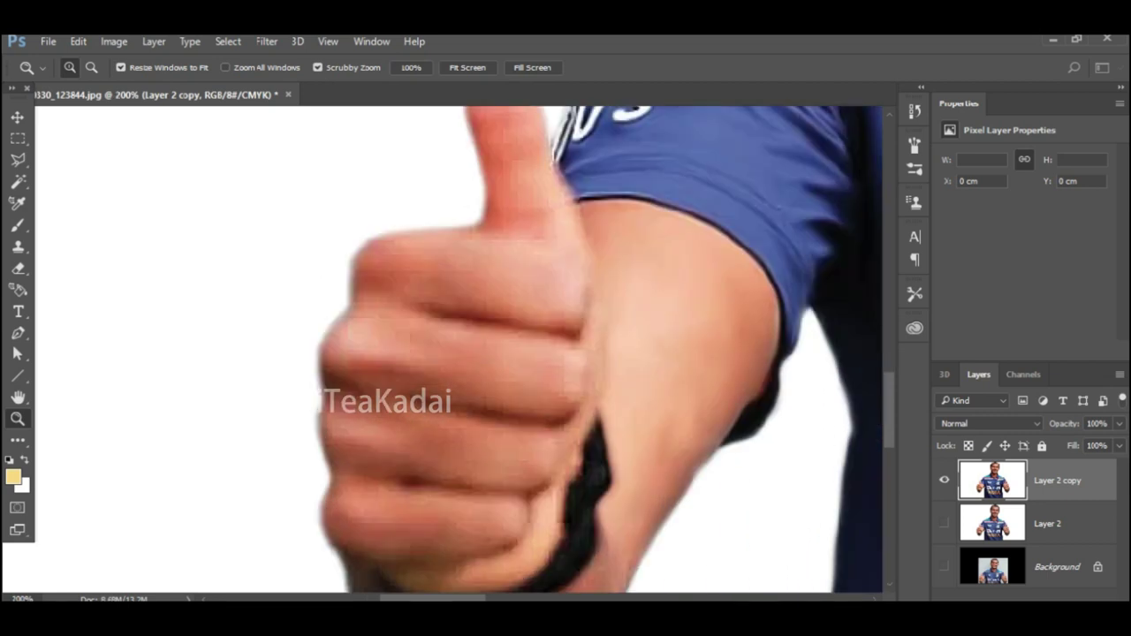
{"action": "key", "text": "r"}
{"action": "scroll", "coordinate": [459, 349], "scroll_direction": "down", "scroll_amount": 3}
{"action": "mouse_move", "coordinate": [343, 417]}
{"action": "left_mouse_down"}
{"action": "mouse_move", "coordinate": [371, 504]}
{"action": "mouse_move", "coordinate": [504, 575]}
{"action": "mouse_move", "coordinate": [594, 508]}
{"action": "left_mouse_up"}
{"action": "left_click_drag", "start_coordinate": [595, 401], "coordinate": [588, 422]}
{"action": "left_click_drag", "start_coordinate": [539, 461], "coordinate": [530, 470]}
{"action": "mouse_move", "coordinate": [395, 437]}
{"action": "left_mouse_down"}
{"action": "mouse_move", "coordinate": [560, 387]}
{"action": "mouse_move", "coordinate": [601, 265]}
{"action": "mouse_move", "coordinate": [607, 323]}
{"action": "left_mouse_up"}
- Smudge the lower fingers of the wristband fist and the skin along the band, varying the brush size
{"action": "key", "text": "bracketright"}
{"action": "key", "text": "bracketright"}
{"action": "left_click_drag", "start_coordinate": [363, 470], "coordinate": [368, 491]}
{"action": "left_click_drag", "start_coordinate": [470, 503], "coordinate": [555, 472]}
{"action": "mouse_move", "coordinate": [613, 419]}
{"action": "left_mouse_down"}
{"action": "mouse_move", "coordinate": [570, 487]}
{"action": "mouse_move", "coordinate": [521, 505]}
{"action": "mouse_move", "coordinate": [606, 439]}
{"action": "left_mouse_up"}
{"action": "key", "text": "bracketleft"}
{"action": "scroll", "coordinate": [583, 353], "scroll_direction": "up", "scroll_amount": 2}
{"action": "scroll", "coordinate": [583, 353], "scroll_direction": "up", "scroll_amount": 4}
{"action": "scroll", "coordinate": [583, 353], "scroll_direction": "down", "scroll_amount": 4}
{"action": "left_click_drag", "start_coordinate": [514, 501], "coordinate": [552, 437]}
{"action": "left_click_drag", "start_coordinate": [574, 372], "coordinate": [553, 399]}
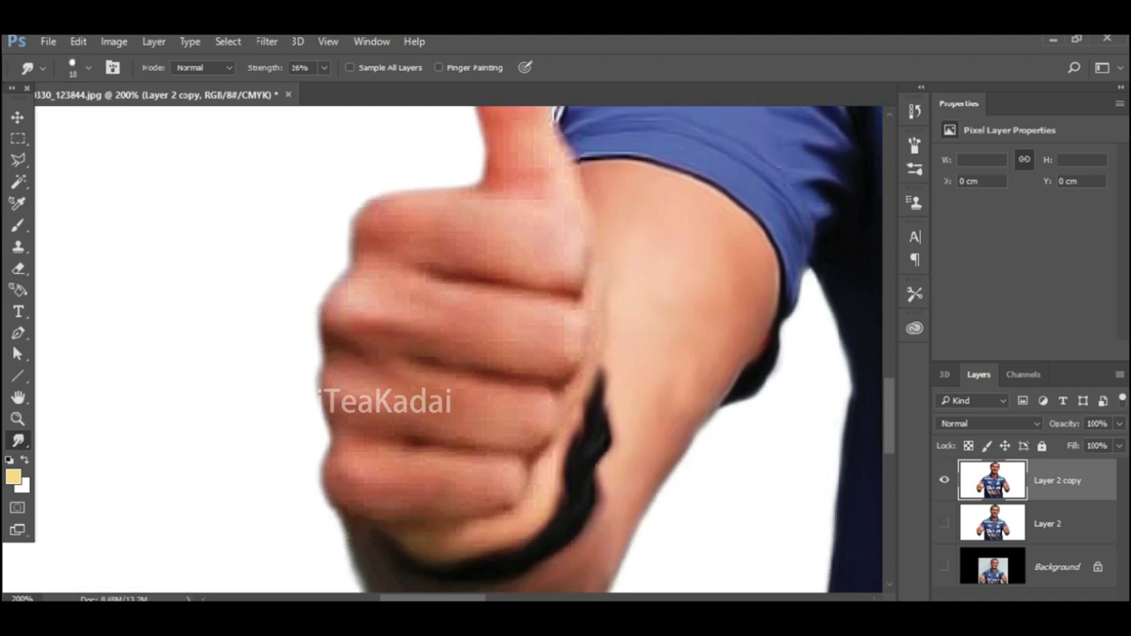
- Smudge the wristband hand's lower edge, outer knuckles and thumb with a 15 px brush, plus the finger ends with a smaller one
{"action": "scroll", "coordinate": [583, 353], "scroll_direction": "down", "scroll_amount": 2}
{"action": "left_click_drag", "start_coordinate": [448, 486], "coordinate": [474, 474]}
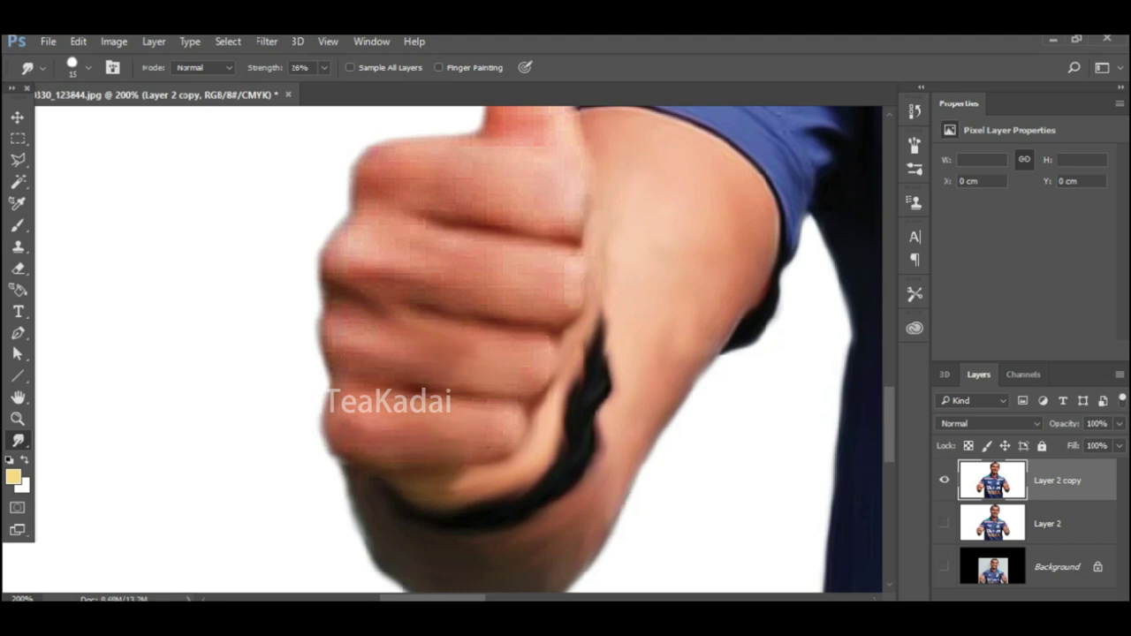
{"action": "scroll", "coordinate": [477, 398], "scroll_direction": "up", "scroll_amount": 1}
{"action": "left_click_drag", "start_coordinate": [353, 271], "coordinate": [333, 282]}
{"action": "scroll", "coordinate": [586, 350], "scroll_direction": "up", "scroll_amount": 3}
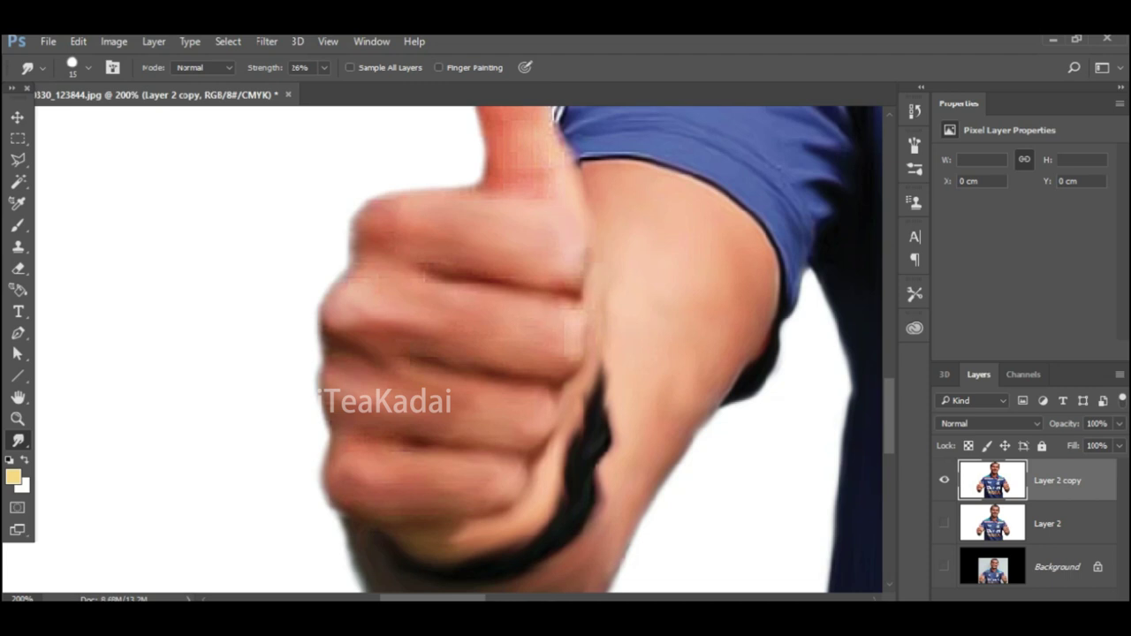
{"action": "scroll", "coordinate": [586, 350], "scroll_direction": "up", "scroll_amount": 5}
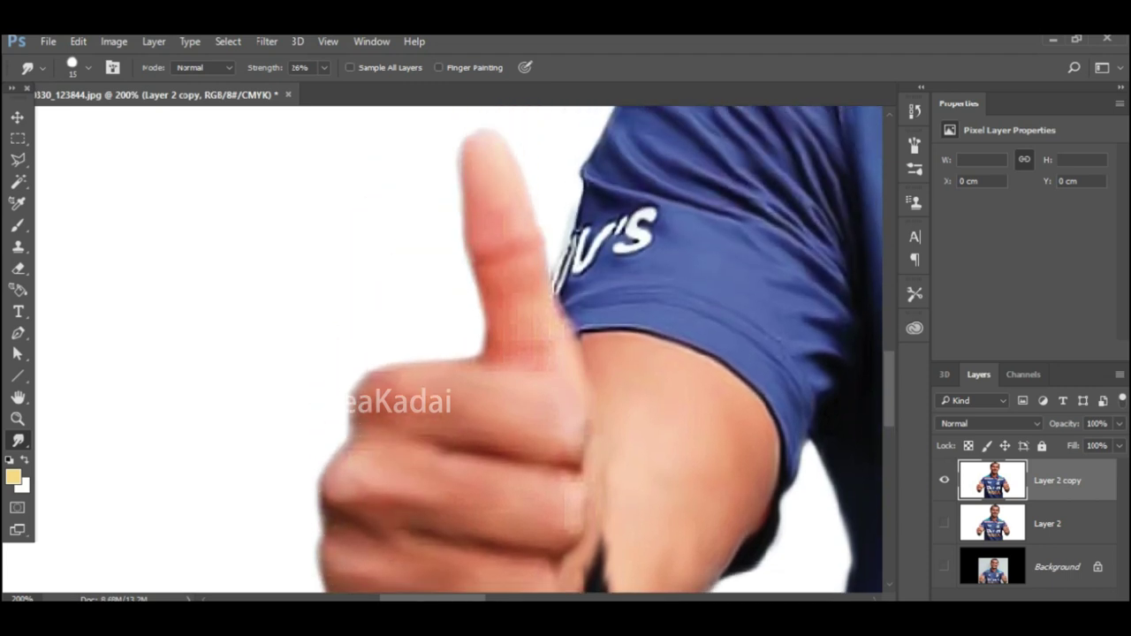
{"action": "key", "text": "ctrl+alt+z"}
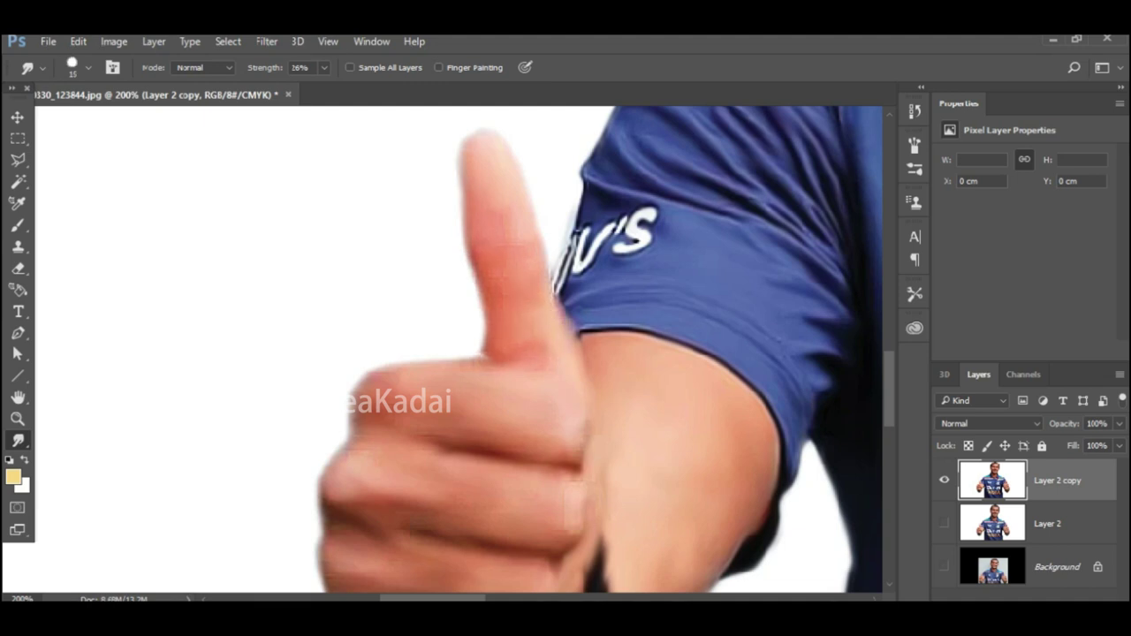
{"action": "key", "text": "bracketleft"}
{"action": "left_click_drag", "start_coordinate": [581, 447], "coordinate": [581, 463]}
{"action": "scroll", "coordinate": [565, 459], "scroll_direction": "down", "scroll_amount": 3}
- Zoom out to 33.3% and compare the portrait with Layer 2 copy hidden and shown
{"action": "key", "text": "z"}
{"action": "left_click", "coordinate": [394, 492], "text": "alt"}
{"action": "left_click", "coordinate": [394, 492], "text": "alt"}
{"action": "left_click", "coordinate": [394, 492], "text": "alt"}
{"action": "left_click", "coordinate": [394, 492], "text": "alt"}
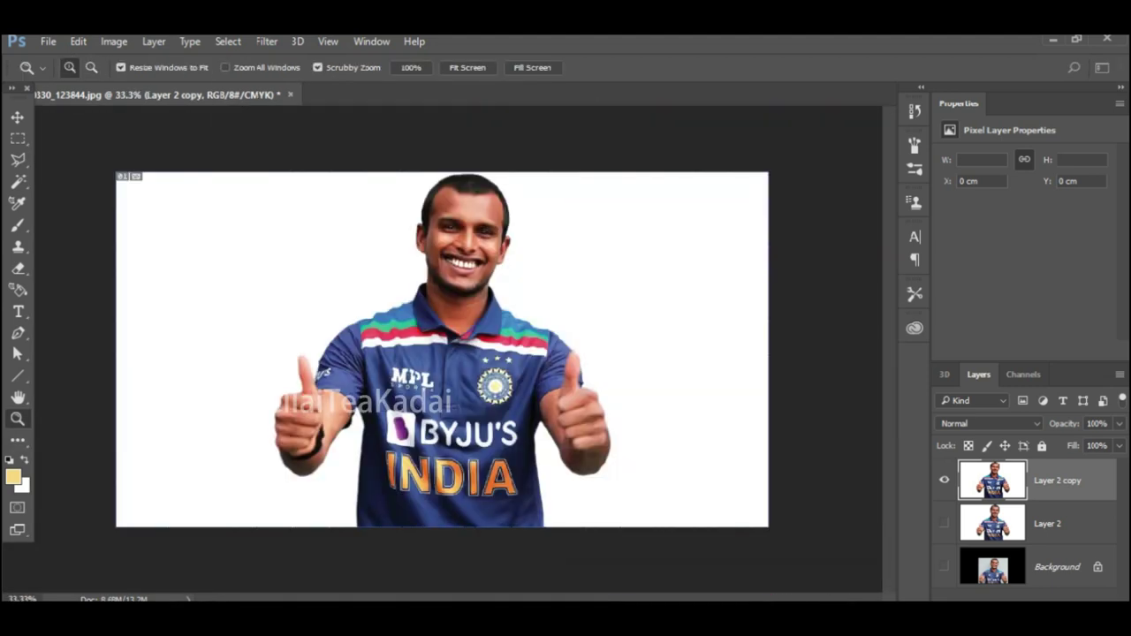
{"action": "left_click", "coordinate": [943, 480]}
{"action": "left_click", "coordinate": [943, 480]}
- Examine the dark-shaded fist, the jersey graphics and the face at 200% zoom
{"action": "left_click", "coordinate": [599, 458]}
{"action": "left_click", "coordinate": [599, 457]}
{"action": "left_click", "coordinate": [599, 458]}
{"action": "left_click", "coordinate": [599, 457]}
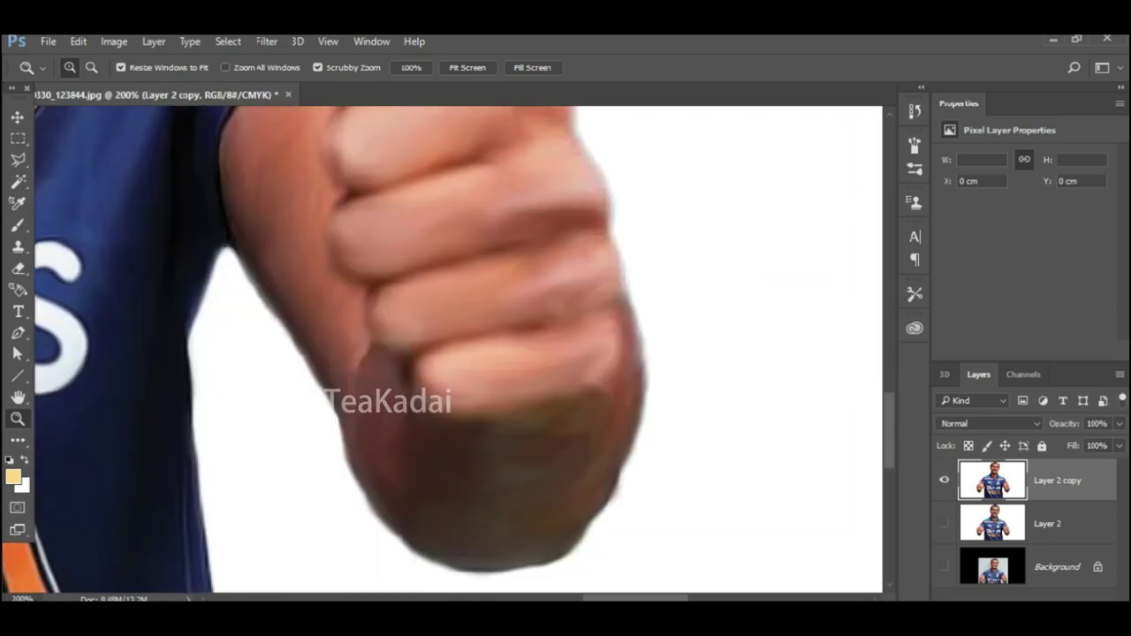
{"action": "scroll", "coordinate": [599, 457], "scroll_direction": "up", "scroll_amount": 3}
{"action": "scroll", "coordinate": [599, 458], "scroll_direction": "left", "scroll_amount": 10}
{"action": "scroll", "coordinate": [599, 458], "scroll_direction": "up", "scroll_amount": 2}
{"action": "scroll", "coordinate": [459, 350], "scroll_direction": "right", "scroll_amount": 7}
{"action": "scroll", "coordinate": [460, 349], "scroll_direction": "down", "scroll_amount": 5}
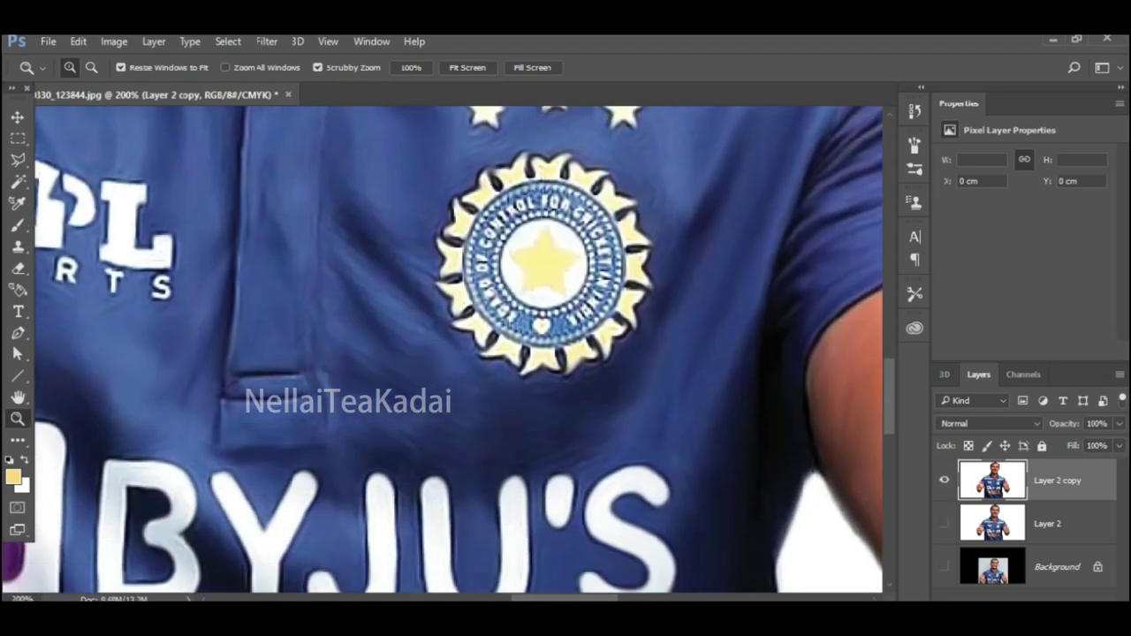
{"action": "scroll", "coordinate": [460, 350], "scroll_direction": "left", "scroll_amount": 3}
{"action": "scroll", "coordinate": [459, 349], "scroll_direction": "up", "scroll_amount": 15}
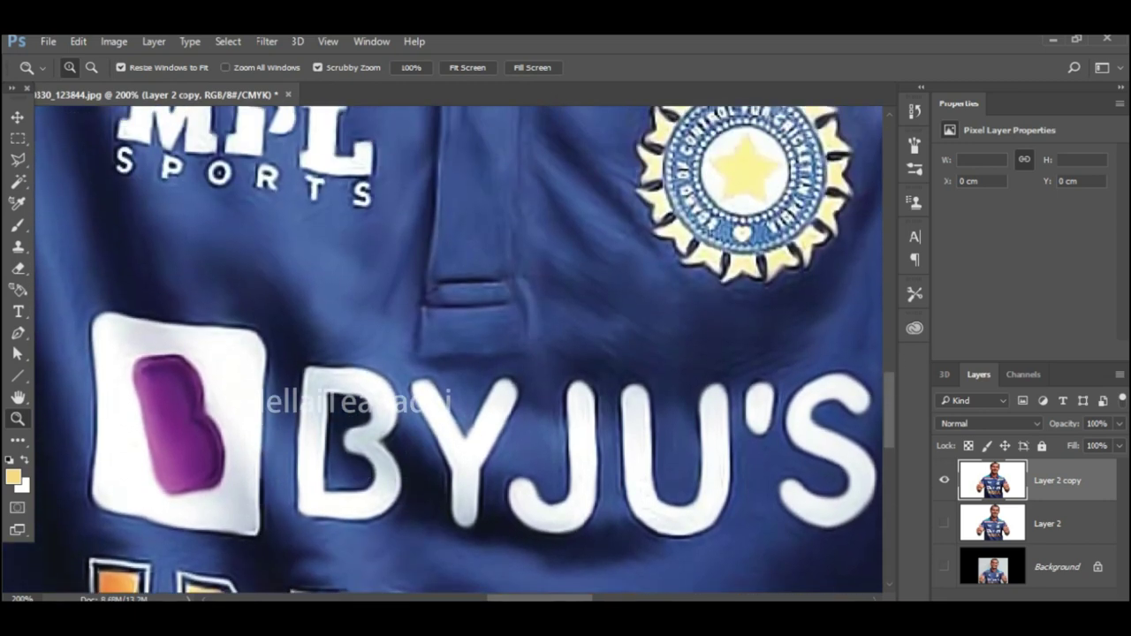
{"action": "scroll", "coordinate": [459, 349], "scroll_direction": "up", "scroll_amount": 3}
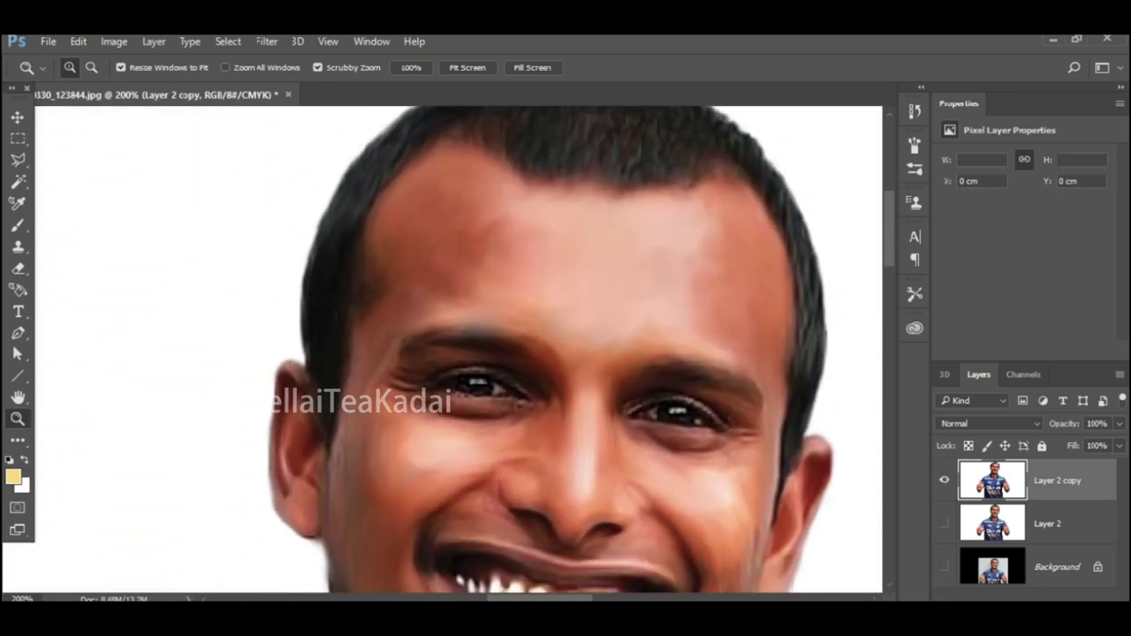
{"action": "scroll", "coordinate": [459, 349], "scroll_direction": "down", "scroll_amount": 6}
- Give the Smudge tool a 26 px brush preset and adjust its size
{"action": "key", "text": "r"}
{"action": "left_click", "coordinate": [87, 68]}
{"action": "left_click", "coordinate": [90, 354]}
{"action": "left_click_drag", "start_coordinate": [151, 121], "coordinate": [109, 121]}
{"action": "key", "text": "Return"}
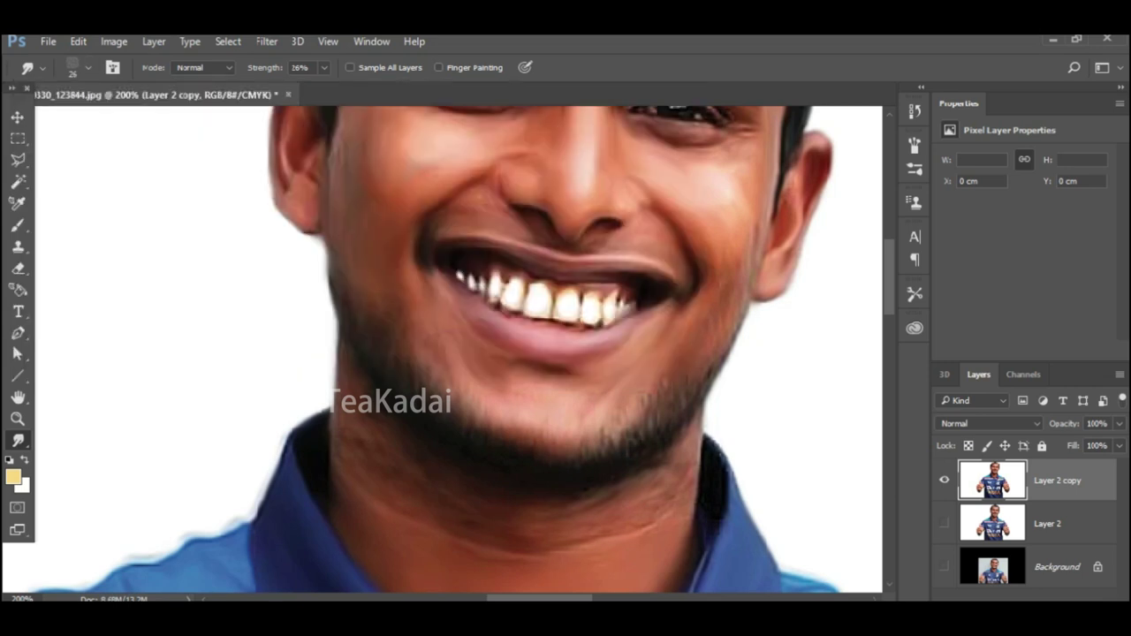
- Choose another Smudge brush preset and reduce it to 10 px for the beard and neck at 300% zoom
{"action": "scroll", "coordinate": [720, 459], "scroll_direction": "down", "scroll_amount": 1}
{"action": "key", "text": "z"}
{"action": "left_click", "coordinate": [720, 474]}
{"action": "key", "text": "r"}
{"action": "left_click", "coordinate": [87, 68]}
{"action": "left_click", "coordinate": [90, 227]}
{"action": "key", "text": "Return"}
{"action": "key", "text": "bracketleft"}
{"action": "key", "text": "bracketleft"}
{"action": "key", "text": "bracketleft"}
{"action": "key", "text": "bracketleft"}
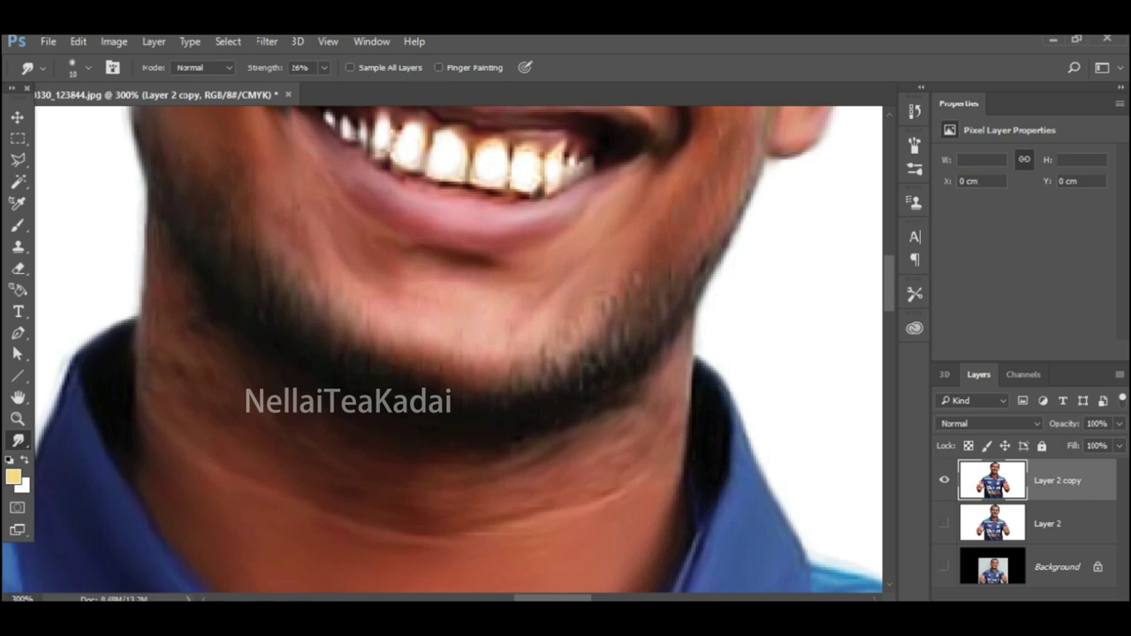
{"action": "scroll", "coordinate": [441, 349], "scroll_direction": "down", "scroll_amount": 3}
{"action": "scroll", "coordinate": [442, 349], "scroll_direction": "down", "scroll_amount": 3}
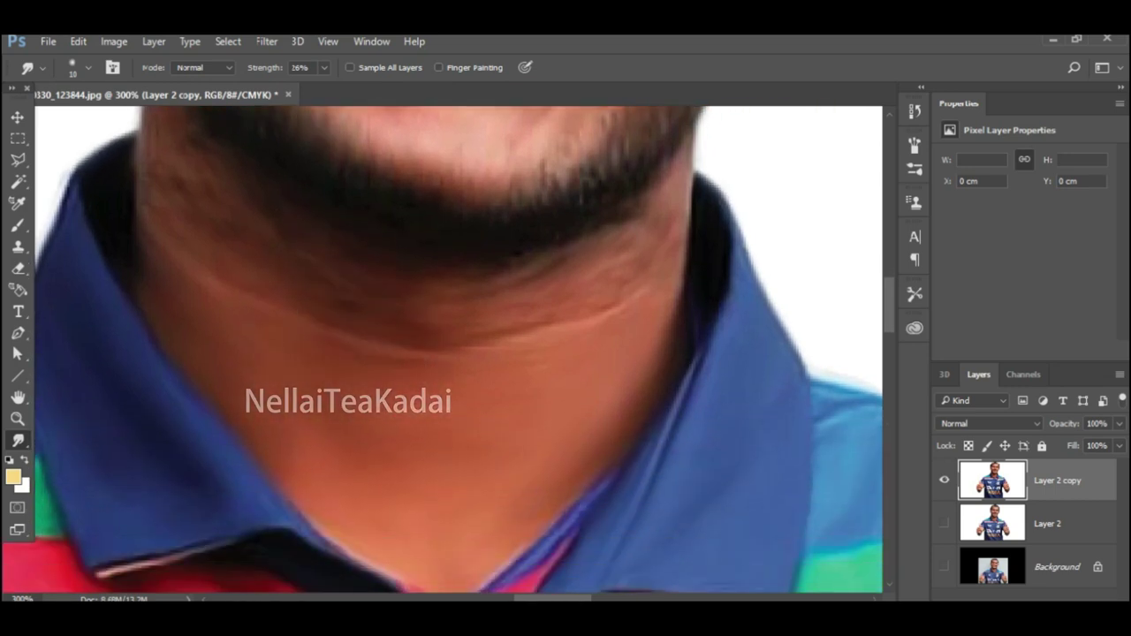
{"action": "scroll", "coordinate": [442, 349], "scroll_direction": "down", "scroll_amount": 2}
- Switch to the Brush tool and set the foreground colour to white (ffffff)
{"action": "scroll", "coordinate": [441, 349], "scroll_direction": "up", "scroll_amount": 12}
{"action": "key", "text": "b"}
{"action": "left_click", "coordinate": [13, 477]}
{"action": "type", "text": "ffffff"}
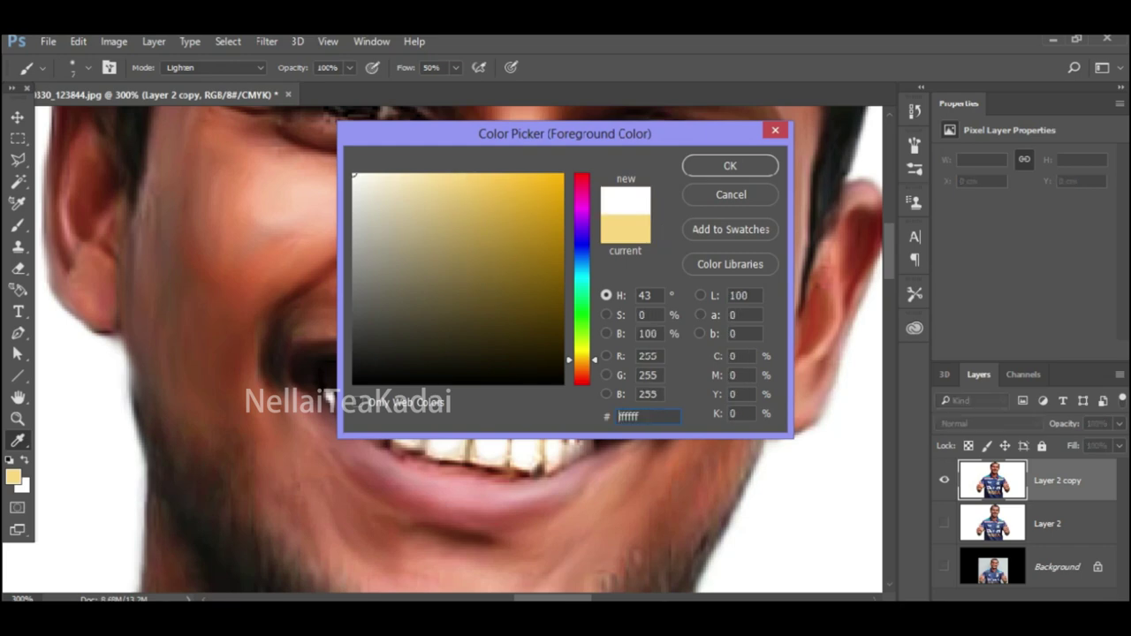
{"action": "key", "text": "Return"}
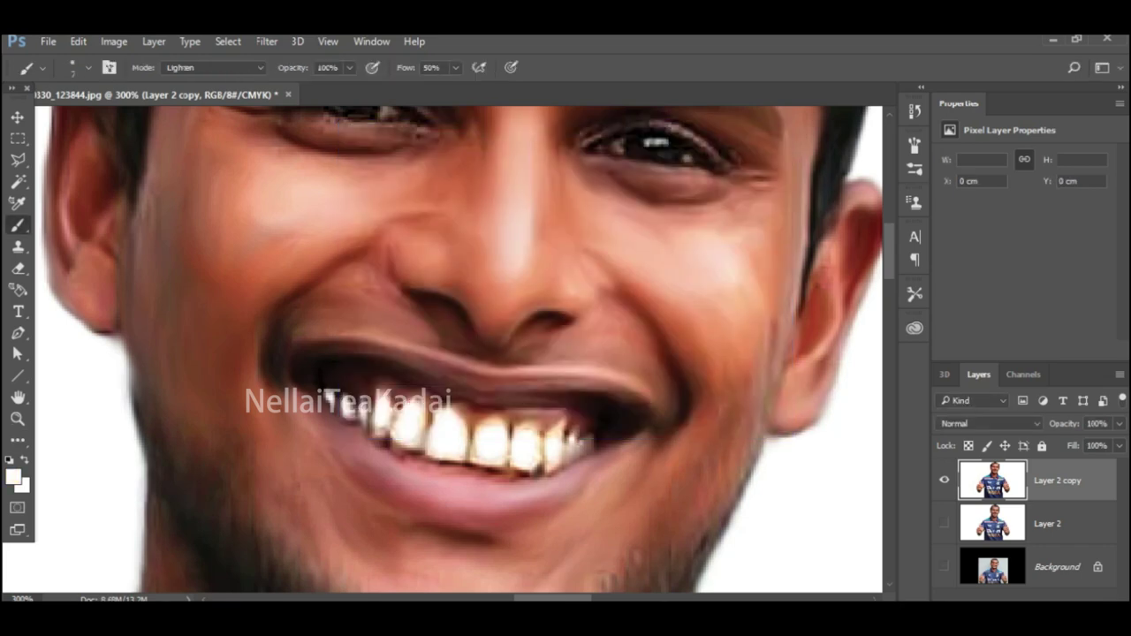
- Adjust the brush size and paint the teeth white in Lighten mode
{"action": "left_click", "coordinate": [87, 67]}
{"action": "type", "text": "10"}
{"action": "key", "text": "Return"}
{"action": "left_click_drag", "start_coordinate": [418, 413], "coordinate": [417, 440]}
{"action": "left_click_drag", "start_coordinate": [430, 431], "coordinate": [434, 412]}
{"action": "mouse_move", "coordinate": [474, 440]}
{"action": "left_mouse_down"}
{"action": "mouse_move", "coordinate": [477, 458]}
{"action": "mouse_move", "coordinate": [497, 462]}
{"action": "mouse_move", "coordinate": [554, 468]}
{"action": "mouse_move", "coordinate": [587, 451]}
{"action": "left_mouse_up"}
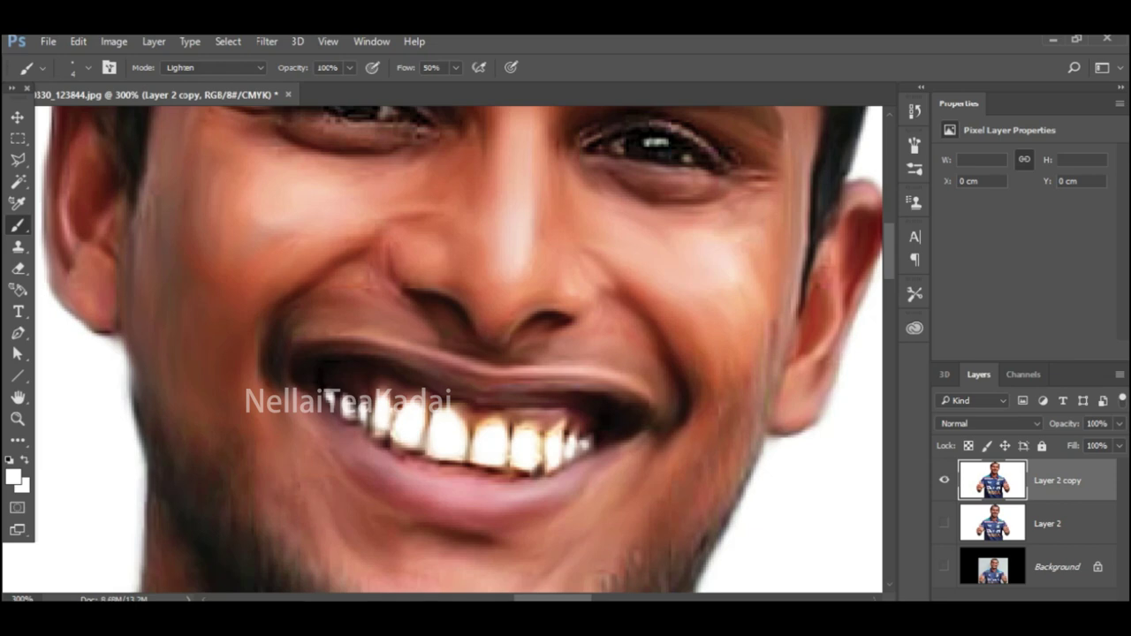
- Paint white highlights into both eyes with a fine brush at 500% zoom
{"action": "scroll", "coordinate": [398, 358], "scroll_direction": "up", "scroll_amount": 4}
{"action": "key", "text": "z"}
{"action": "left_click", "coordinate": [393, 358], "text": "alt"}
{"action": "left_click", "coordinate": [393, 358], "text": "alt"}
{"action": "left_click", "coordinate": [393, 358], "text": "alt"}
{"action": "left_click", "coordinate": [396, 357]}
{"action": "left_click", "coordinate": [396, 357]}
{"action": "left_click", "coordinate": [396, 357]}
{"action": "key", "text": "b"}
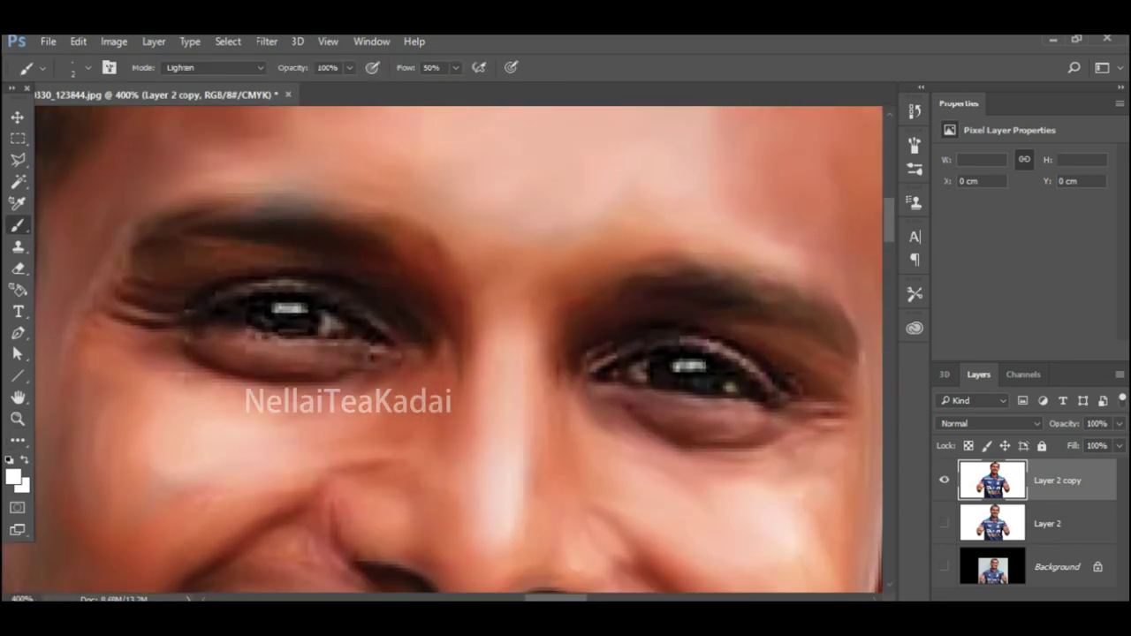
{"action": "key", "text": "z"}
{"action": "left_click", "coordinate": [280, 311]}
{"action": "key", "text": "b"}
{"action": "mouse_move", "coordinate": [275, 305]}
{"action": "left_mouse_down"}
{"action": "mouse_move", "coordinate": [296, 305]}
{"action": "mouse_move", "coordinate": [287, 311]}
{"action": "mouse_move", "coordinate": [338, 334]}
{"action": "mouse_move", "coordinate": [351, 329]}
{"action": "mouse_move", "coordinate": [341, 318]}
{"action": "left_mouse_up"}
{"action": "mouse_move", "coordinate": [729, 373]}
{"action": "left_mouse_down"}
{"action": "mouse_move", "coordinate": [732, 394]}
{"action": "mouse_move", "coordinate": [804, 378]}
{"action": "left_mouse_up"}
{"action": "left_click_drag", "start_coordinate": [842, 405], "coordinate": [848, 408]}
- Set the foreground colour to black and darken both eyes around the white highlights
{"action": "left_click", "coordinate": [13, 477]}
{"action": "left_click", "coordinate": [562, 383]}
{"action": "left_click", "coordinate": [730, 166]}
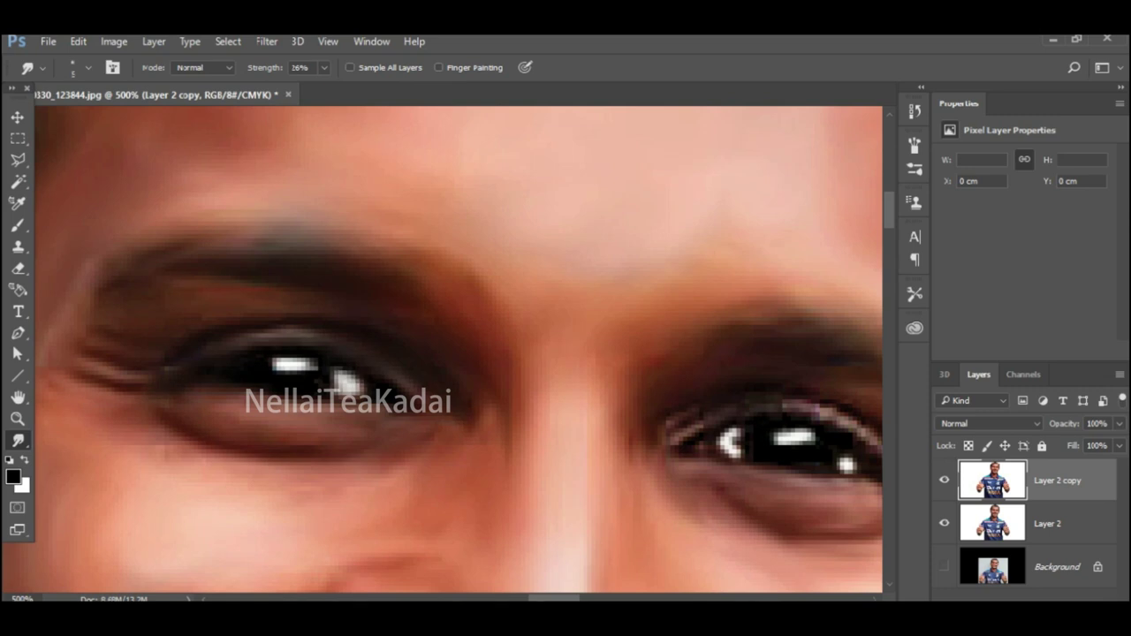
{"action": "scroll", "coordinate": [458, 349], "scroll_direction": "right", "scroll_amount": 5}
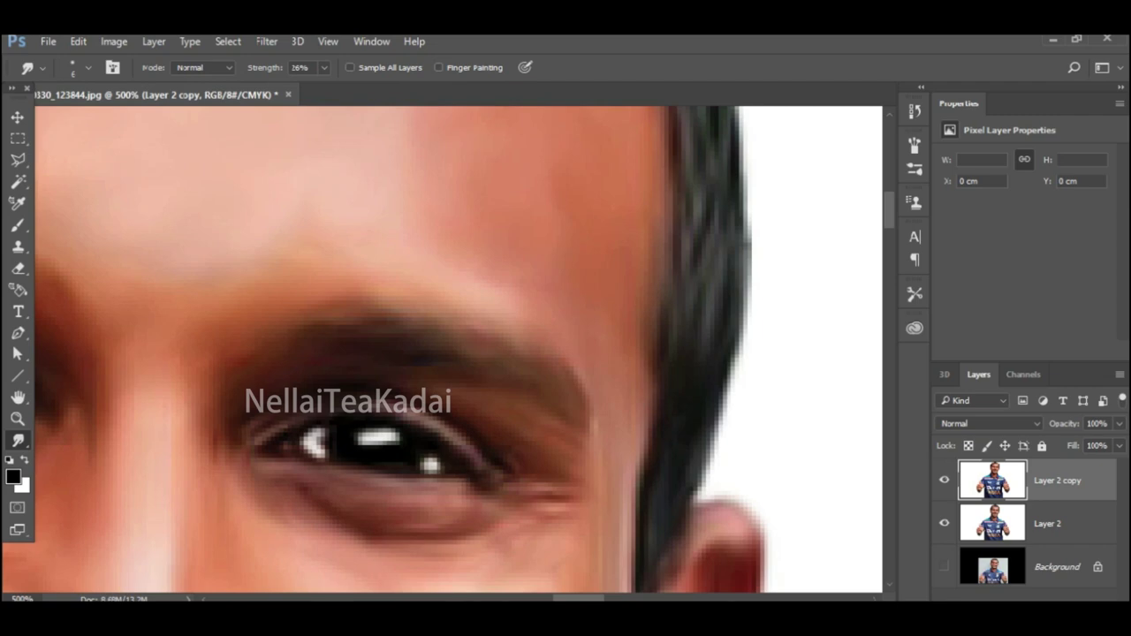
{"action": "scroll", "coordinate": [457, 350], "scroll_direction": "down", "scroll_amount": 2}
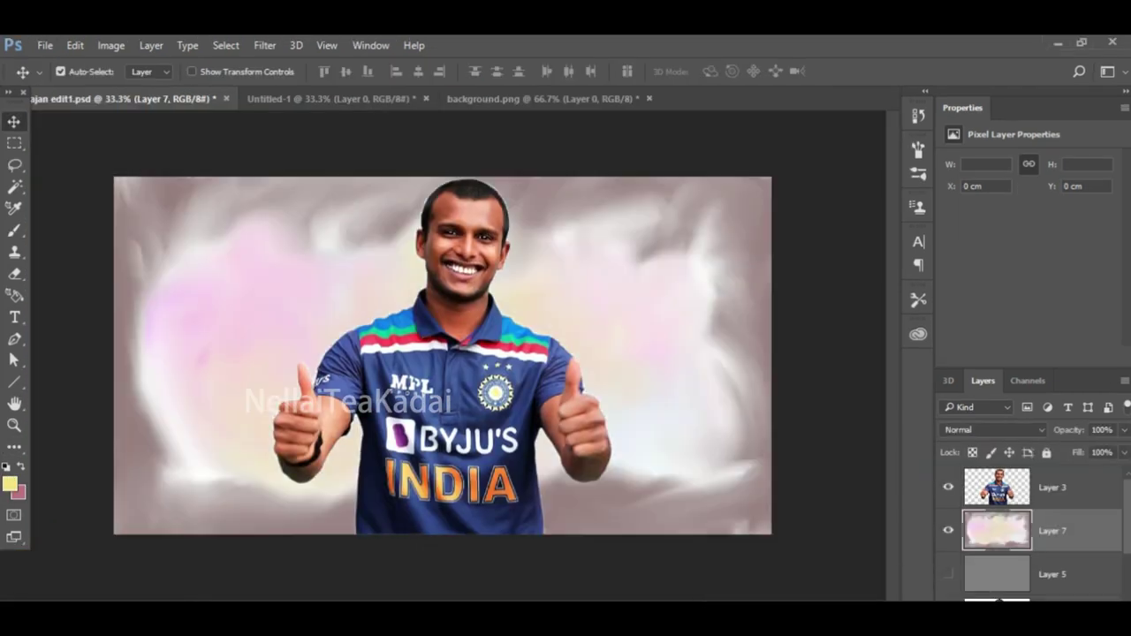
- Merge the cut-out portrait on Layer 3 with the painted background on Layer 7
{"action": "left_click", "coordinate": [1067, 488]}
{"action": "left_click", "coordinate": [1067, 530], "text": "ctrl"}
{"action": "right_click", "coordinate": [1067, 530]}
{"action": "left_click", "coordinate": [795, 565]}
- Toggle the merged layer's visibility repeatedly to compare the finished painting with the original portrait on Layer 2
{"action": "left_click", "coordinate": [948, 575], "text": "alt"}
{"action": "left_click", "coordinate": [948, 574], "text": "alt"}
{"action": "scroll", "coordinate": [996, 548], "scroll_direction": "down", "scroll_amount": 3}
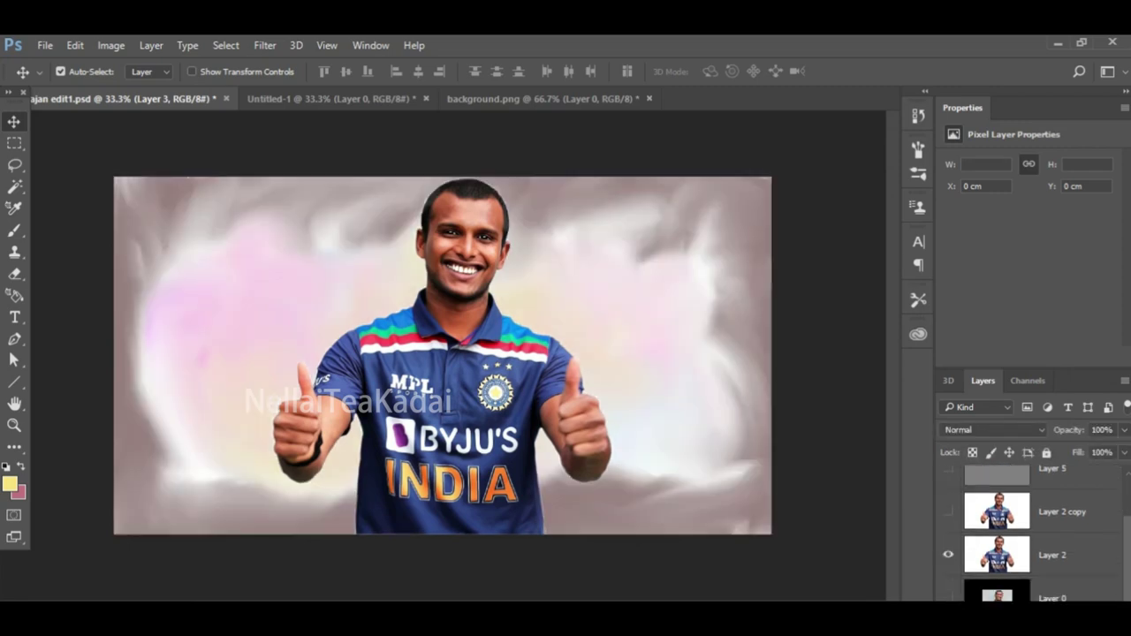
{"action": "scroll", "coordinate": [1029, 530], "scroll_direction": "up", "scroll_amount": 2}
{"action": "left_click", "coordinate": [948, 487]}
{"action": "left_click", "coordinate": [948, 487]}
{"action": "left_click", "coordinate": [948, 487]}
{"action": "left_click", "coordinate": [948, 487]}
{"action": "left_click", "coordinate": [948, 486]}
{"action": "left_click", "coordinate": [948, 486]}
{"action": "left_click", "coordinate": [948, 487]}
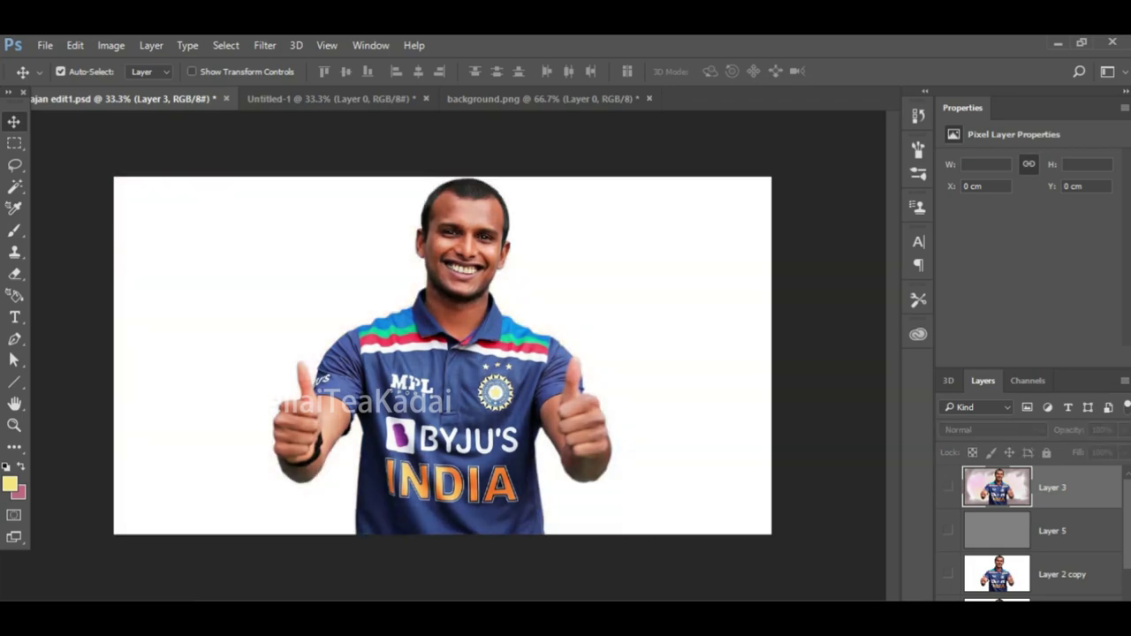